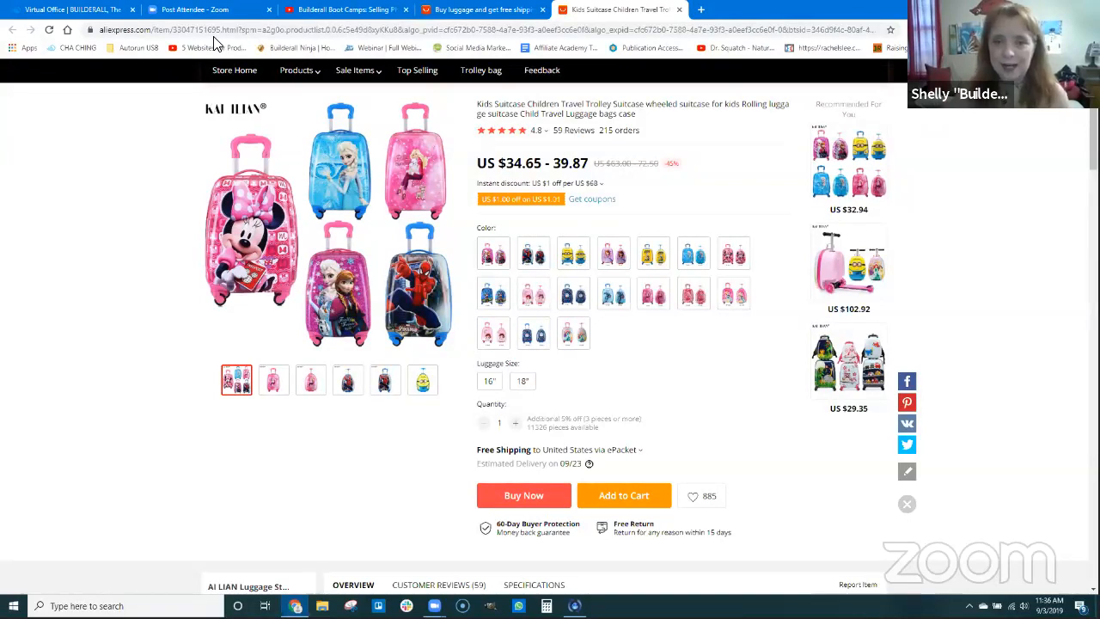
Switch to the Builderall back office and enter the Pixel Perfect Builder
{"action": "left_click", "coordinate": [62, 8]}
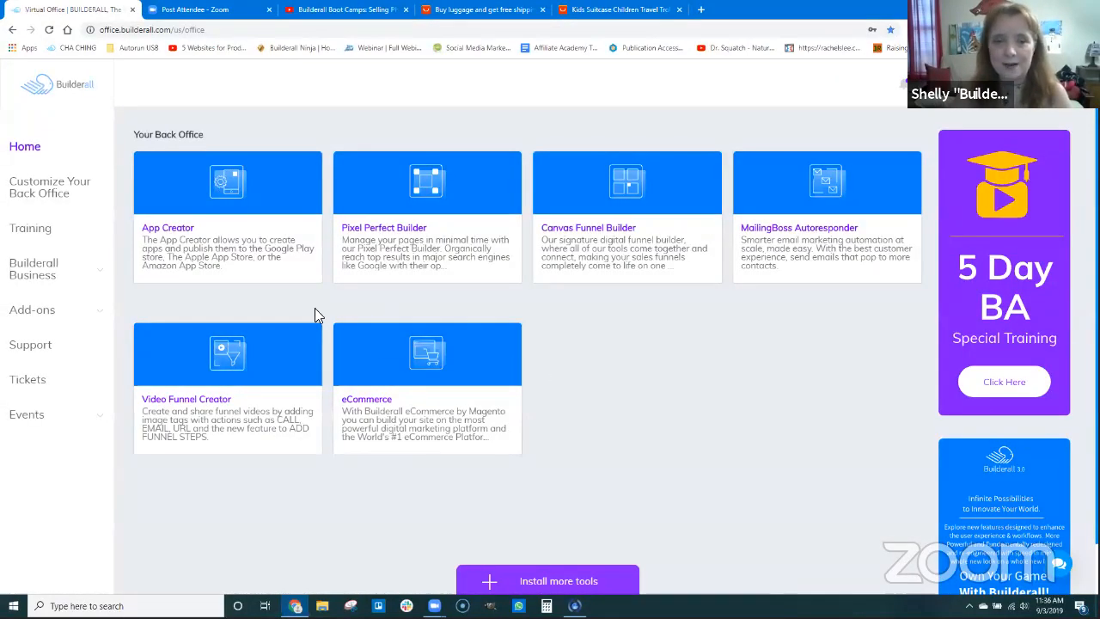
{"action": "left_click", "coordinate": [462, 254]}
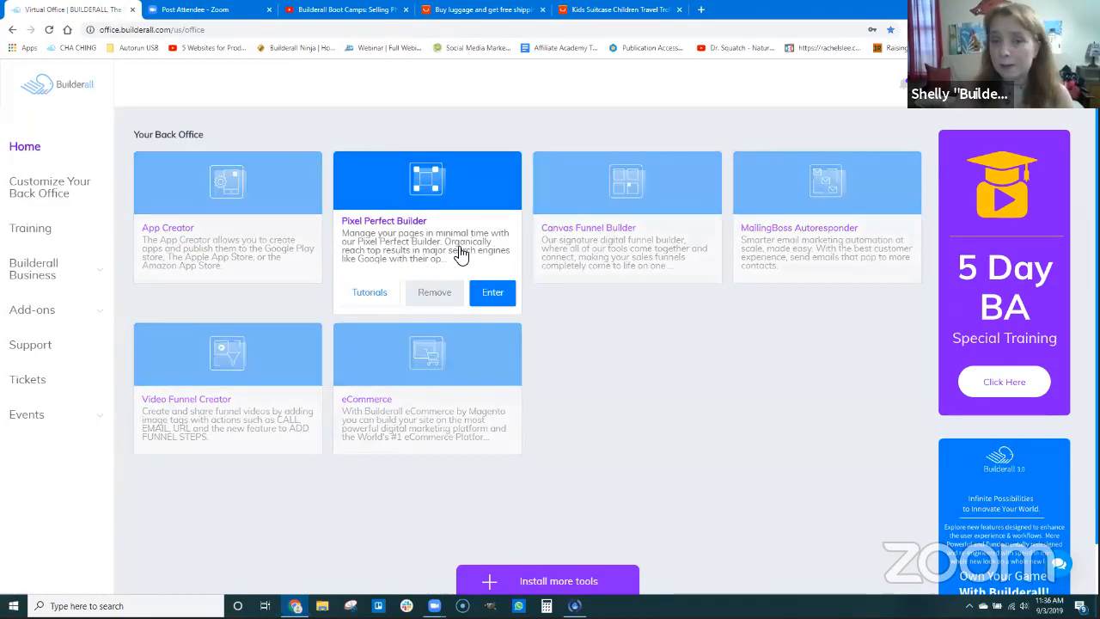
{"action": "left_click", "coordinate": [492, 294]}
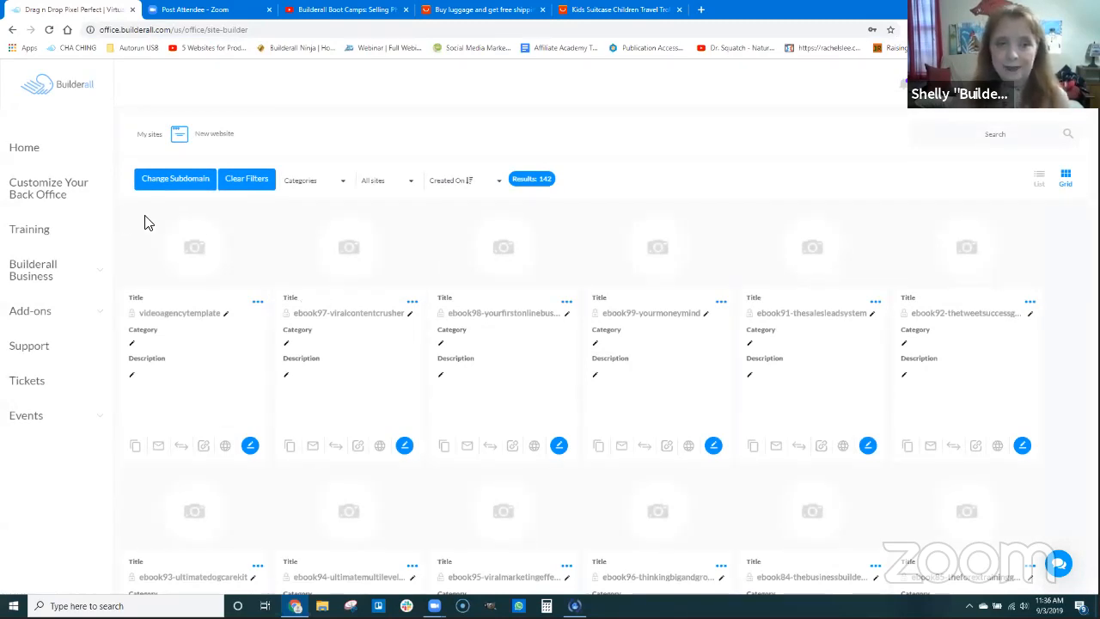
Create a new website from the Blank Layout Clean template in the Blank Page category
{"action": "left_click", "coordinate": [209, 137]}
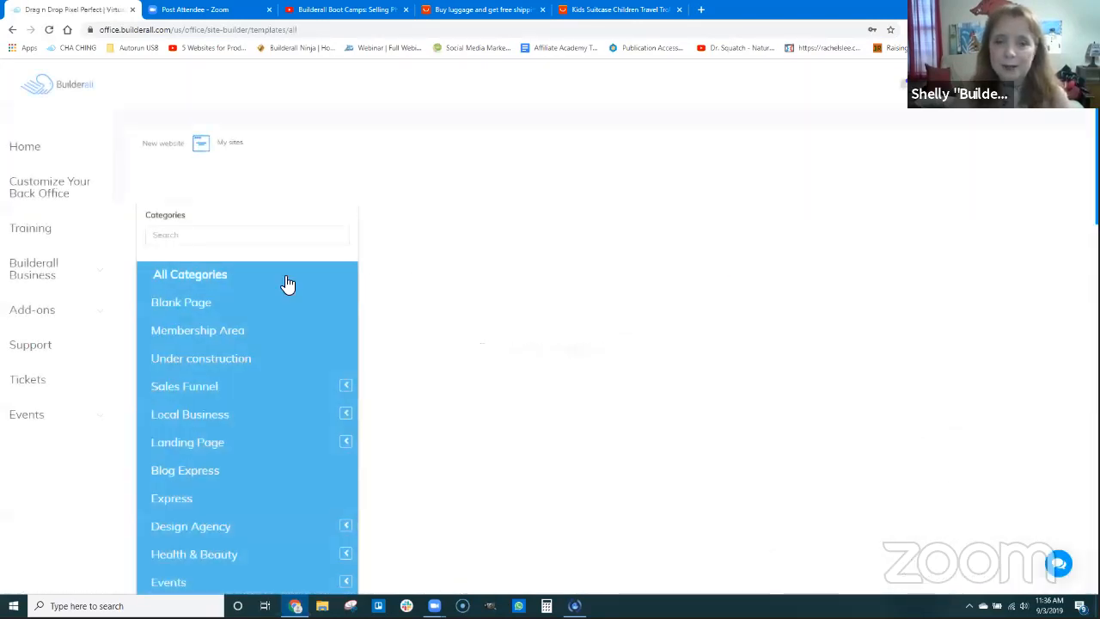
{"action": "left_click", "coordinate": [195, 302]}
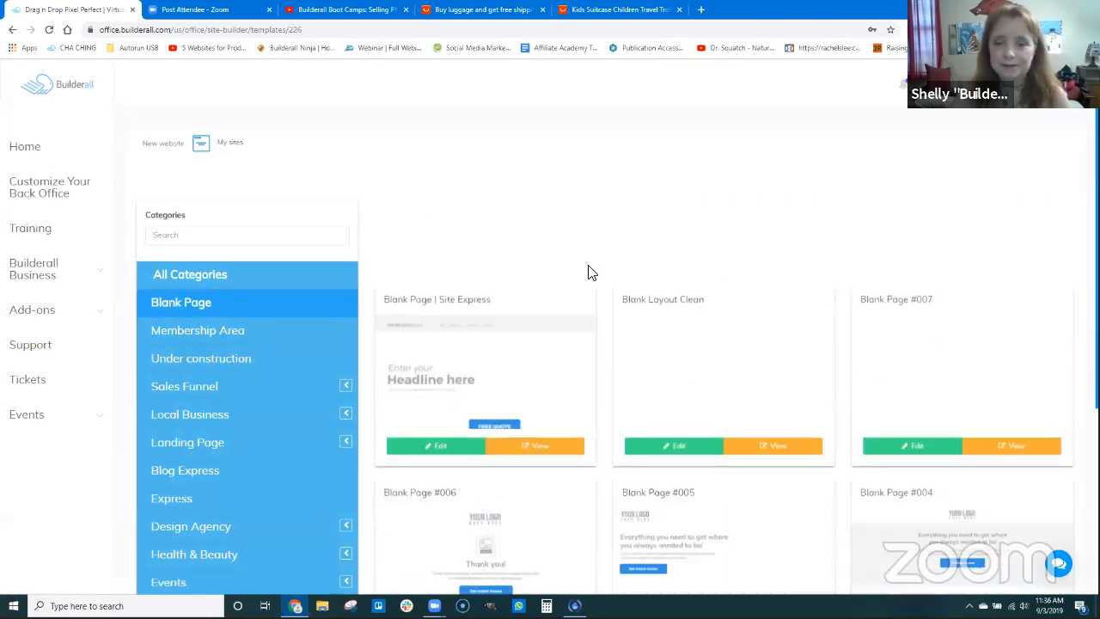
{"action": "scroll", "coordinate": [773, 331], "scroll_direction": "down", "scroll_amount": 4}
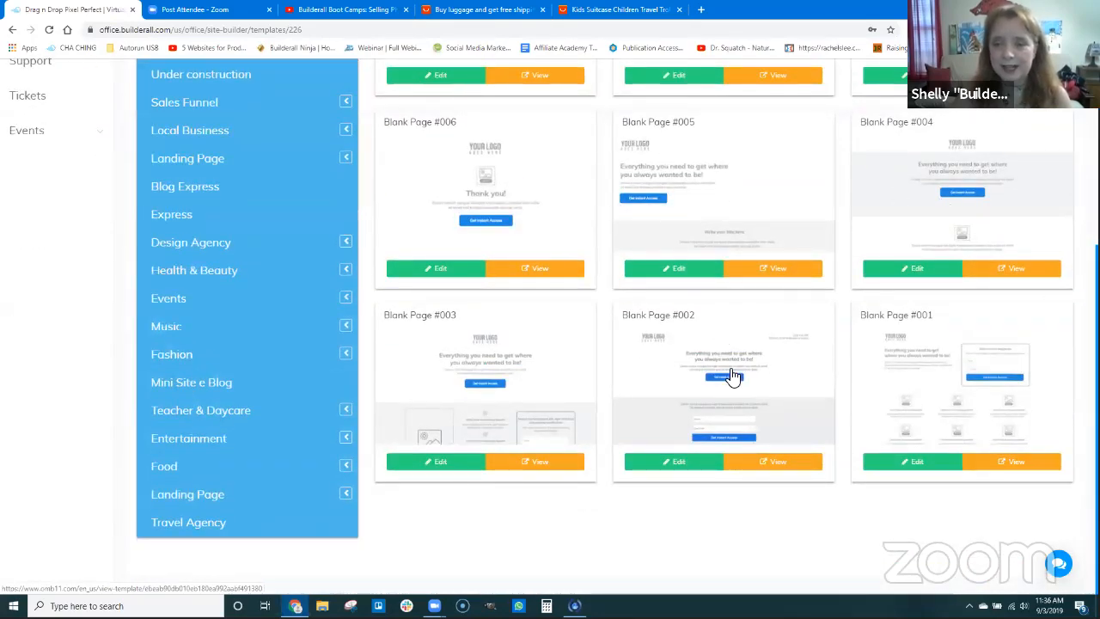
{"action": "scroll", "coordinate": [731, 376], "scroll_direction": "up", "scroll_amount": 3}
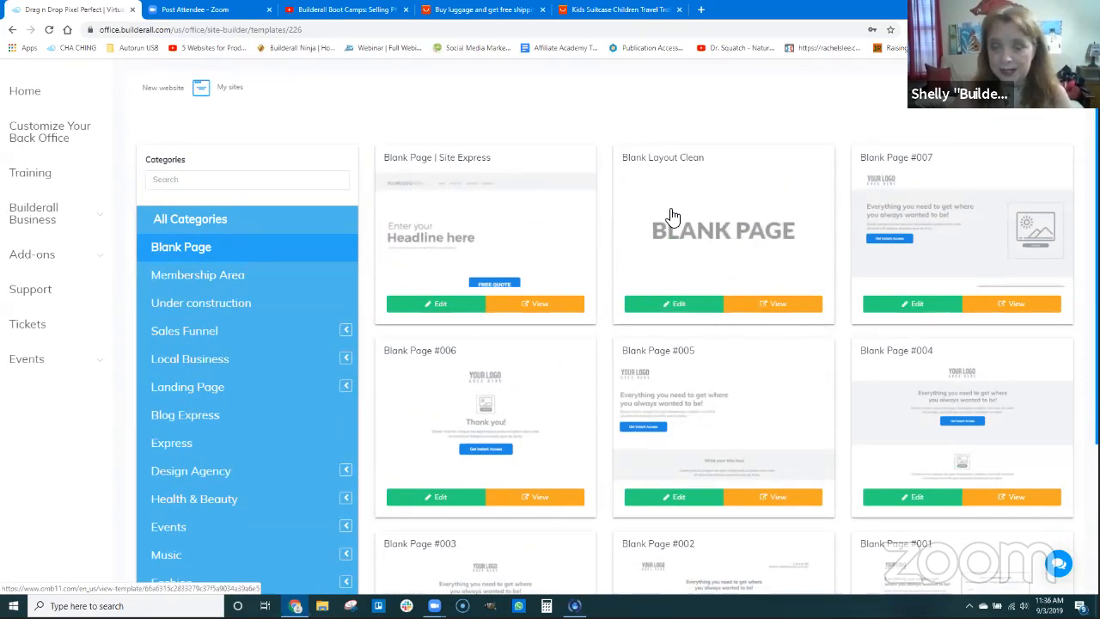
{"action": "left_click", "coordinate": [678, 310]}
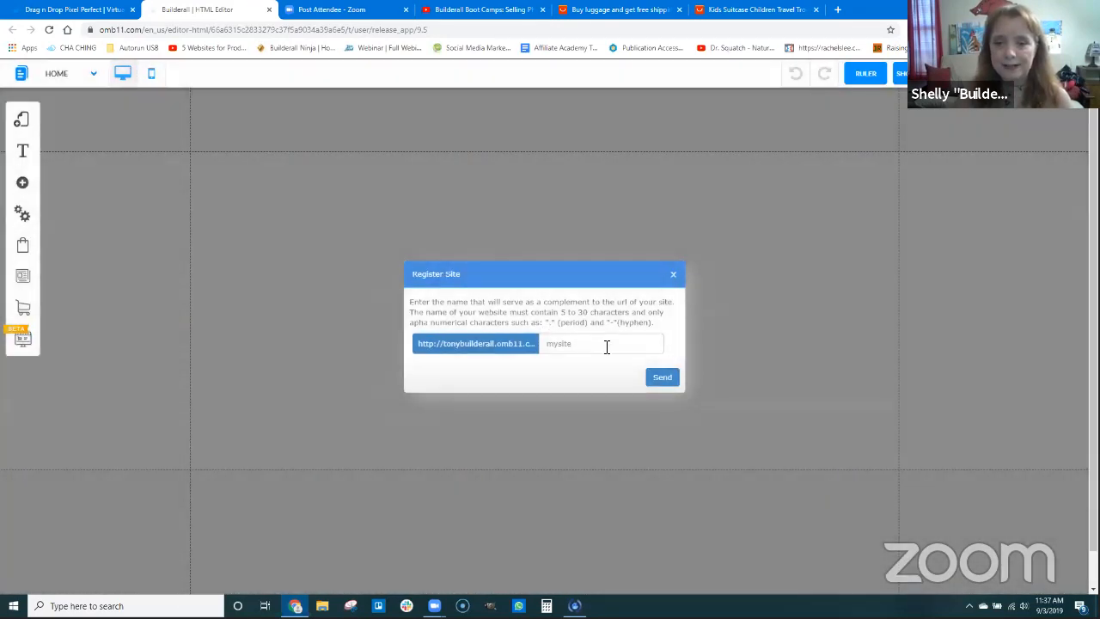
Register the site under the name luggagesite and save its initial changes
{"action": "left_click", "coordinate": [606, 343]}
{"action": "type", "text": "luggagesite"}
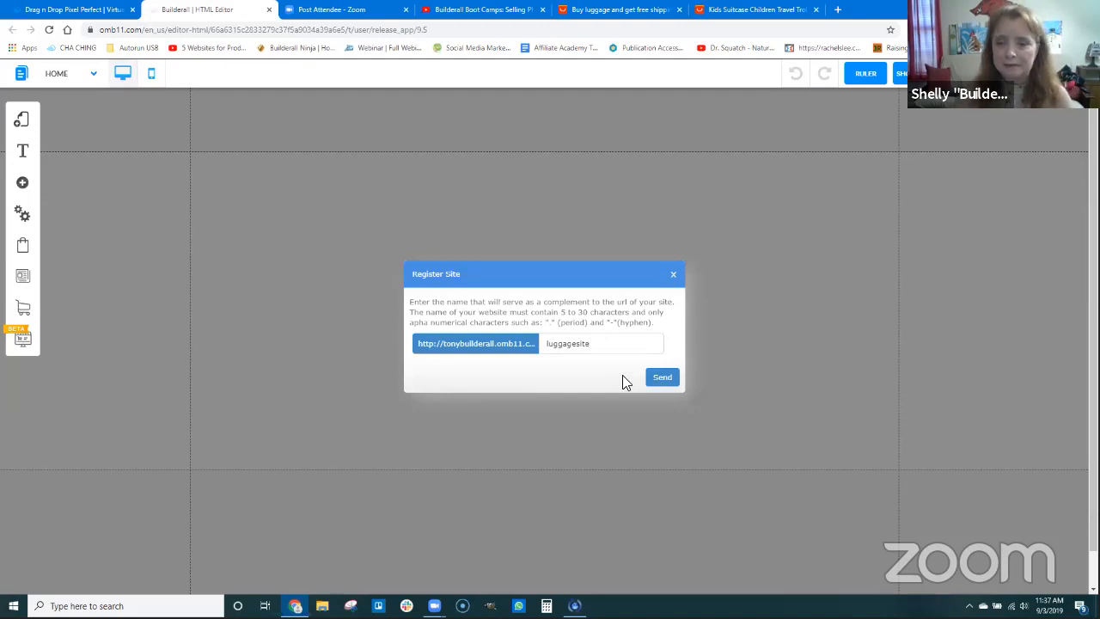
{"action": "left_click", "coordinate": [660, 382]}
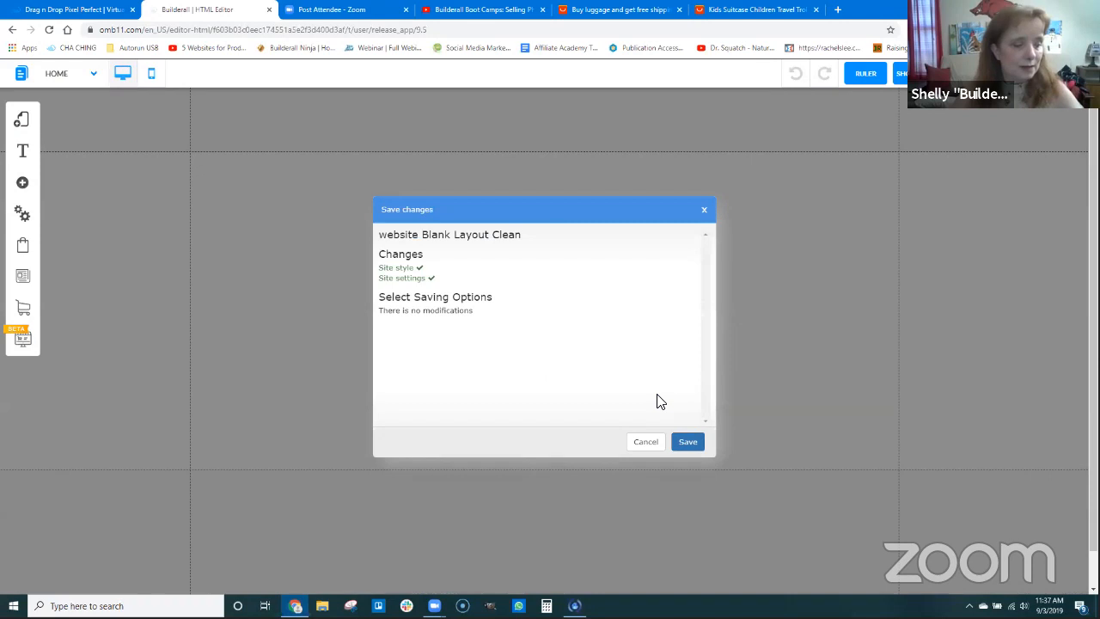
{"action": "left_click", "coordinate": [685, 443]}
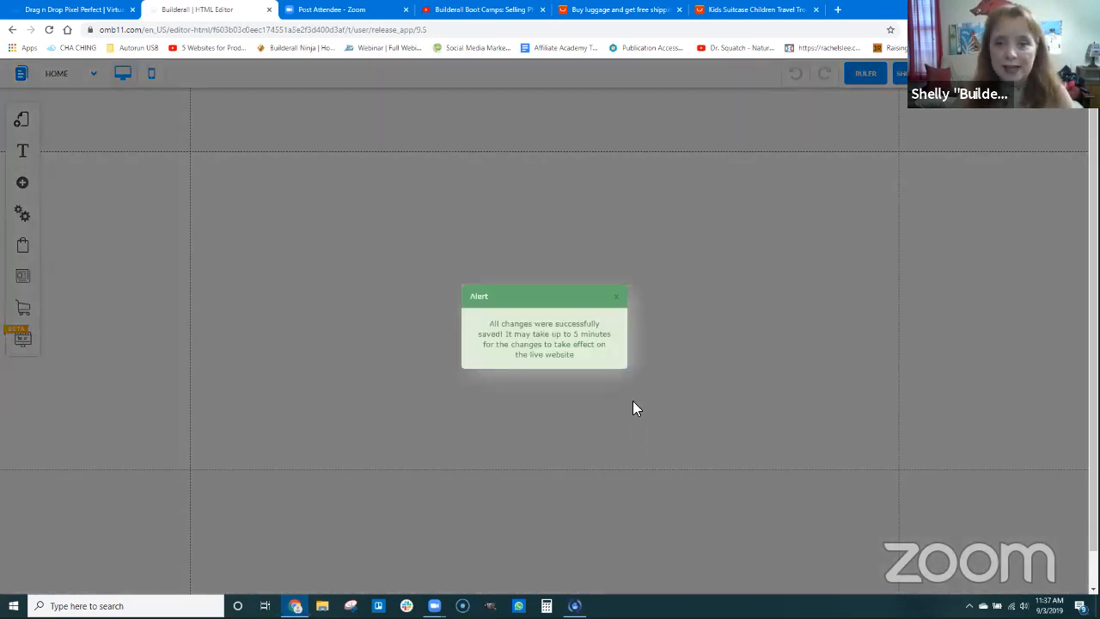
{"action": "left_click", "coordinate": [619, 297]}
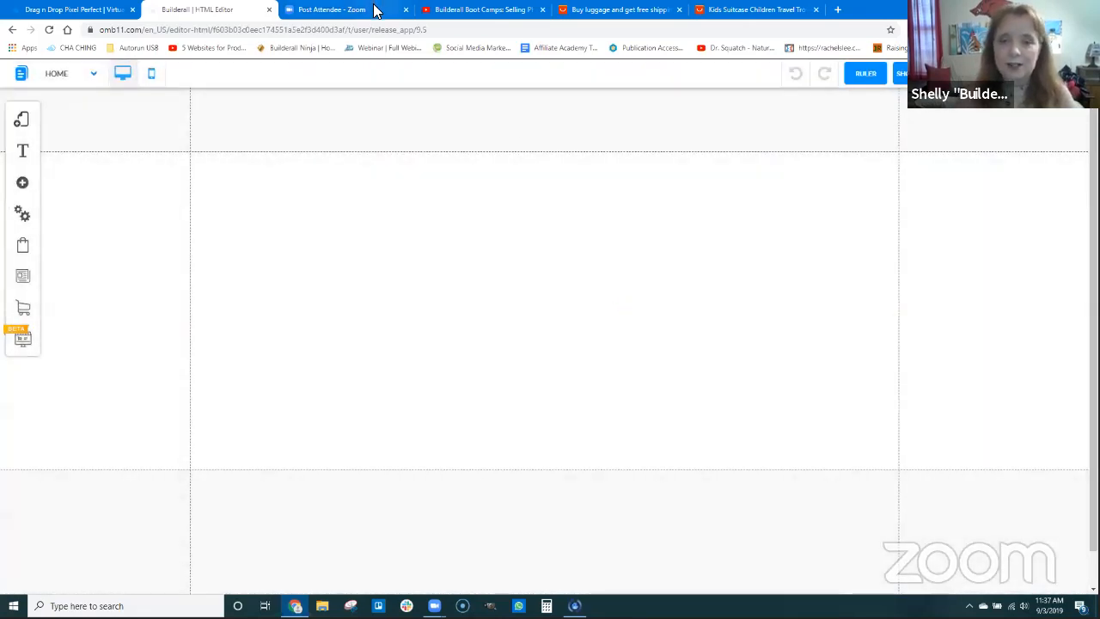
Examine the Default Group's H1 font style settings for desktop and mobile
{"action": "left_click", "coordinate": [24, 184]}
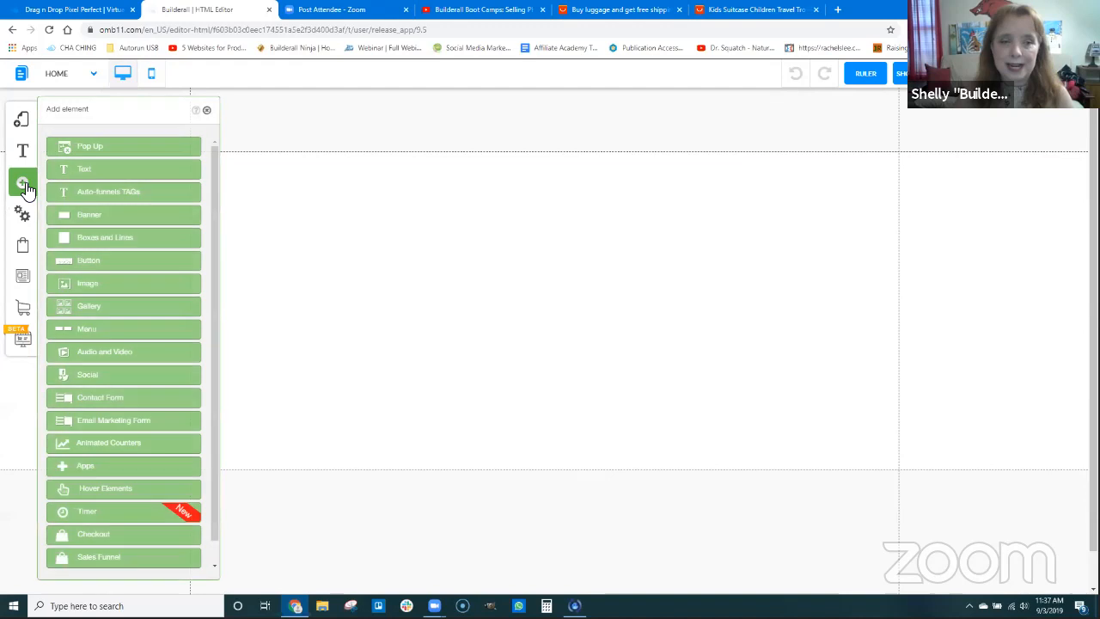
{"action": "left_click", "coordinate": [373, 267]}
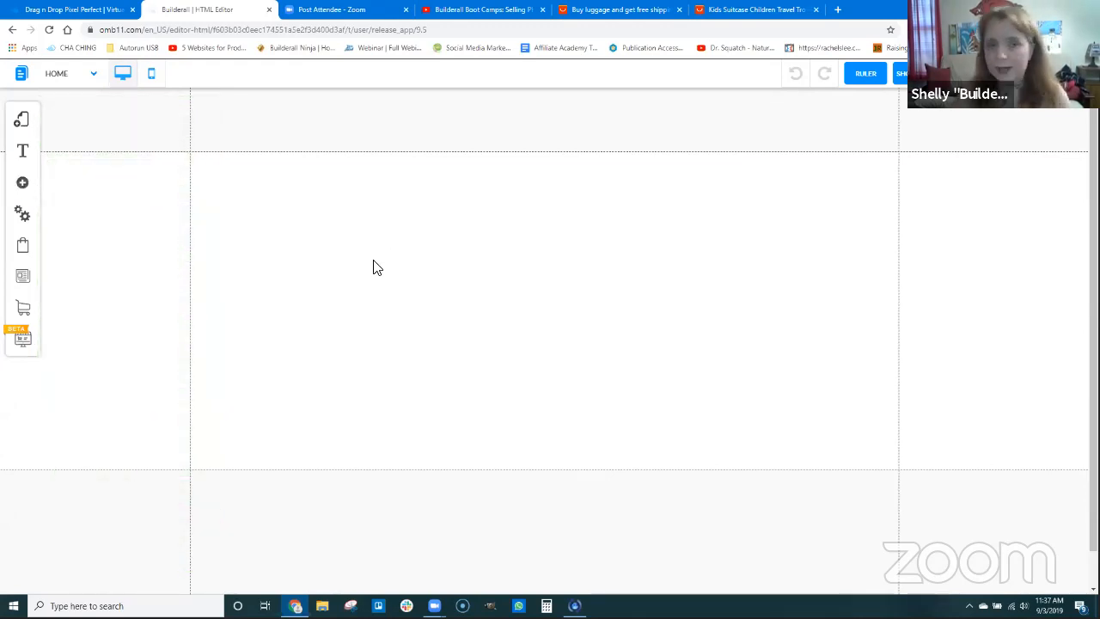
{"action": "left_click", "coordinate": [23, 152]}
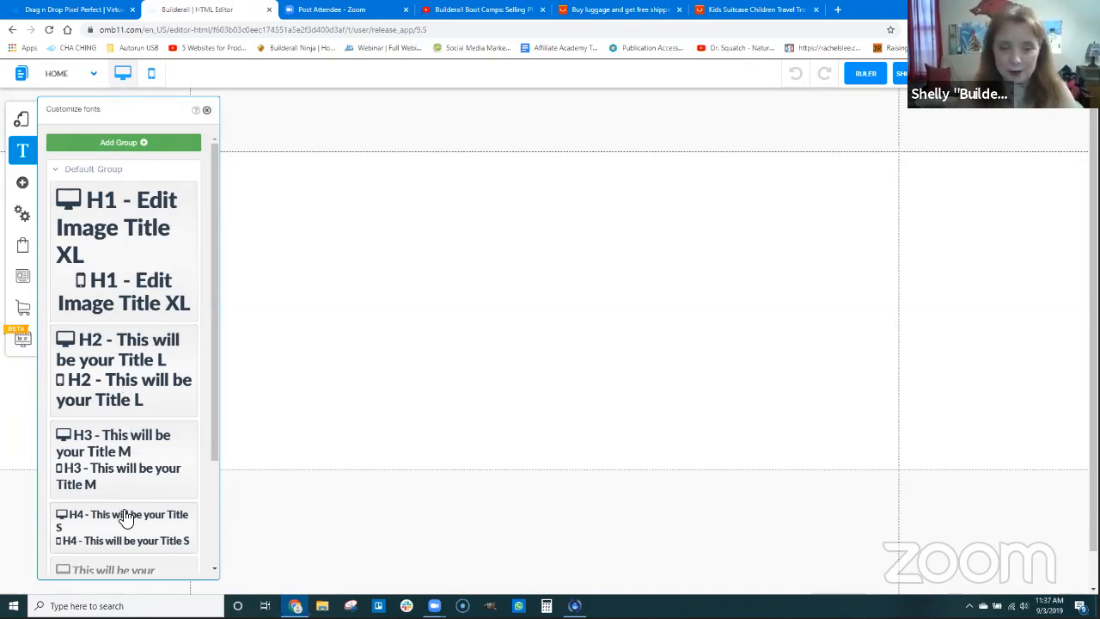
{"action": "left_click", "coordinate": [137, 250]}
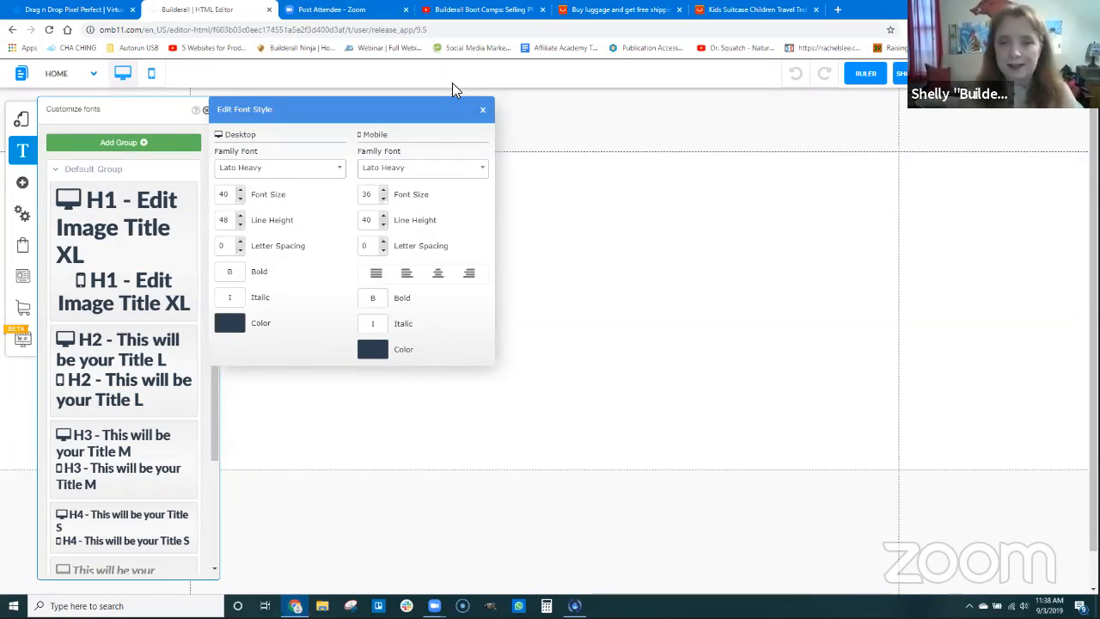
{"action": "left_click", "coordinate": [484, 109]}
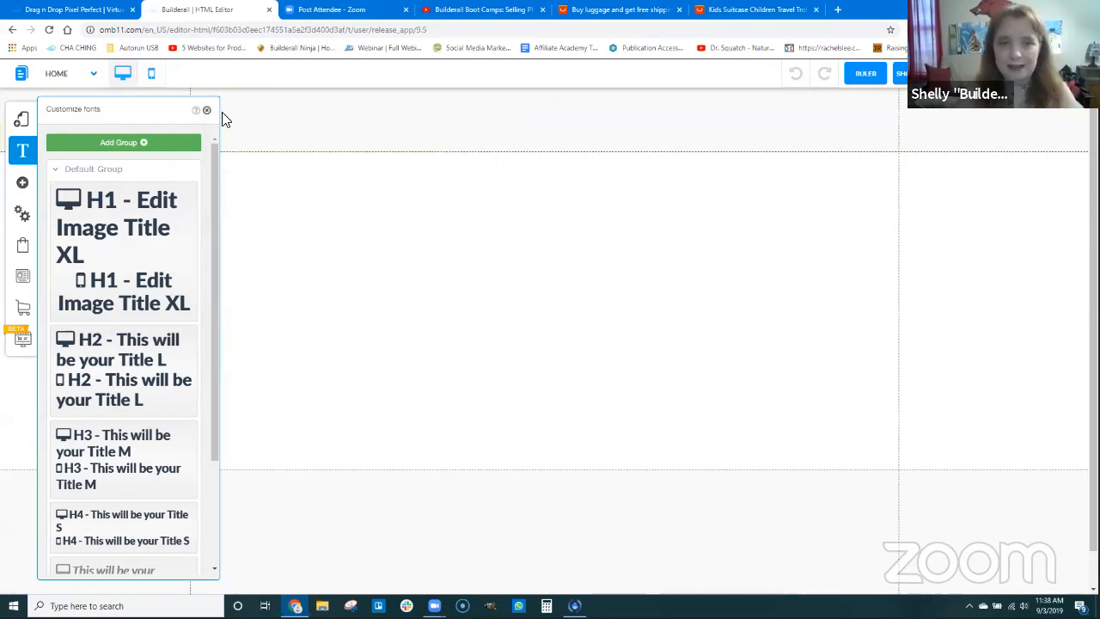
{"action": "left_click", "coordinate": [206, 110]}
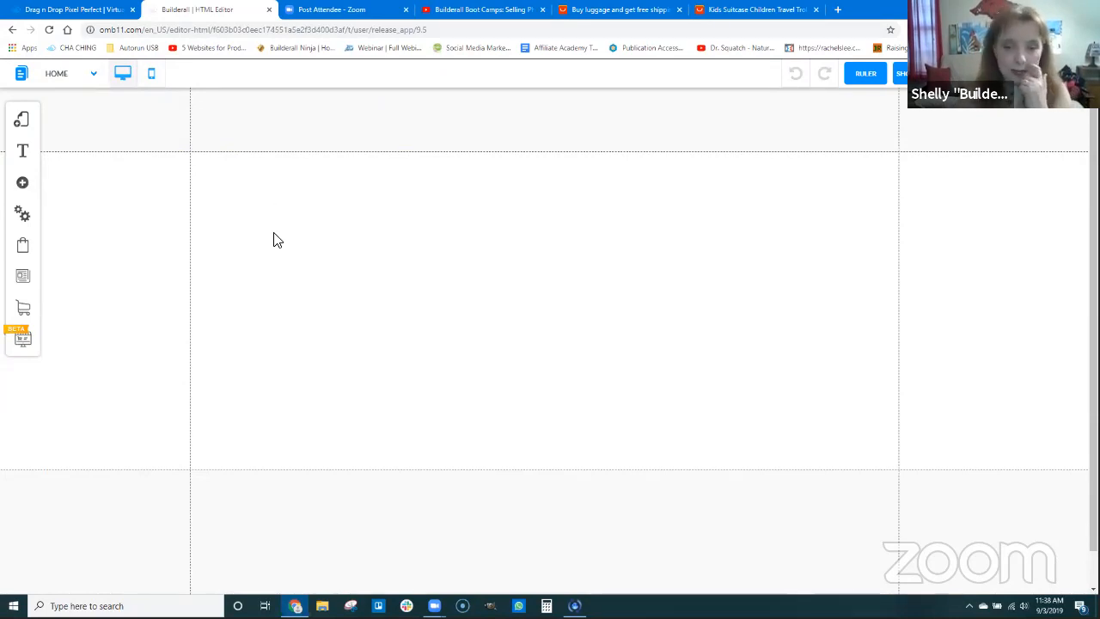
Add an H1 Title XL text element and shift it slightly up and left on the page
{"action": "left_click", "coordinate": [23, 189]}
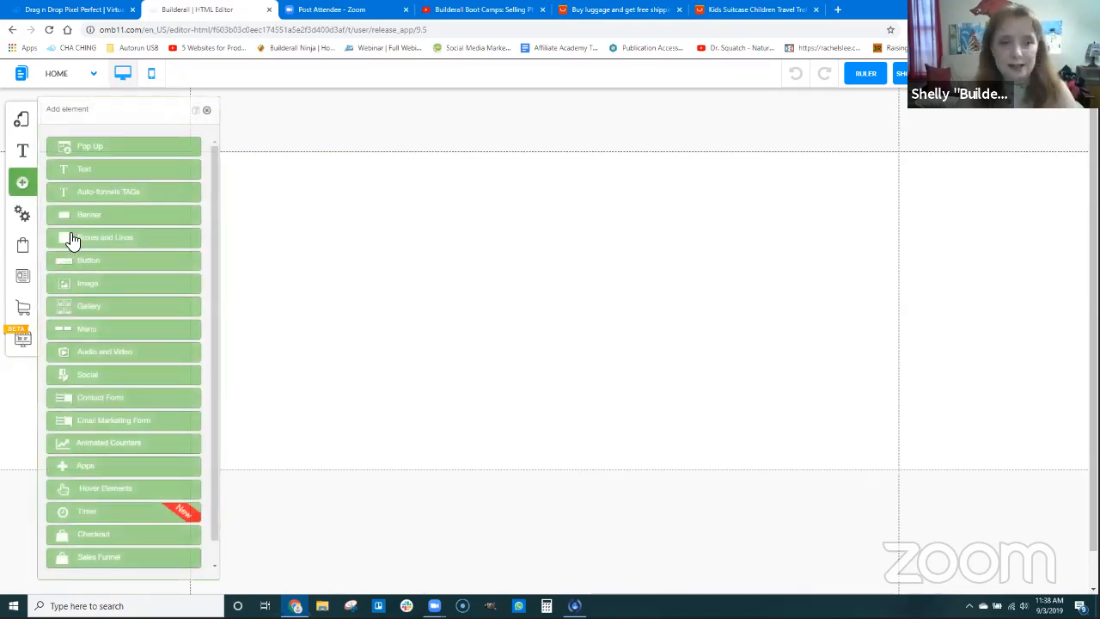
{"action": "left_click", "coordinate": [88, 171]}
{"action": "left_click", "coordinate": [183, 202]}
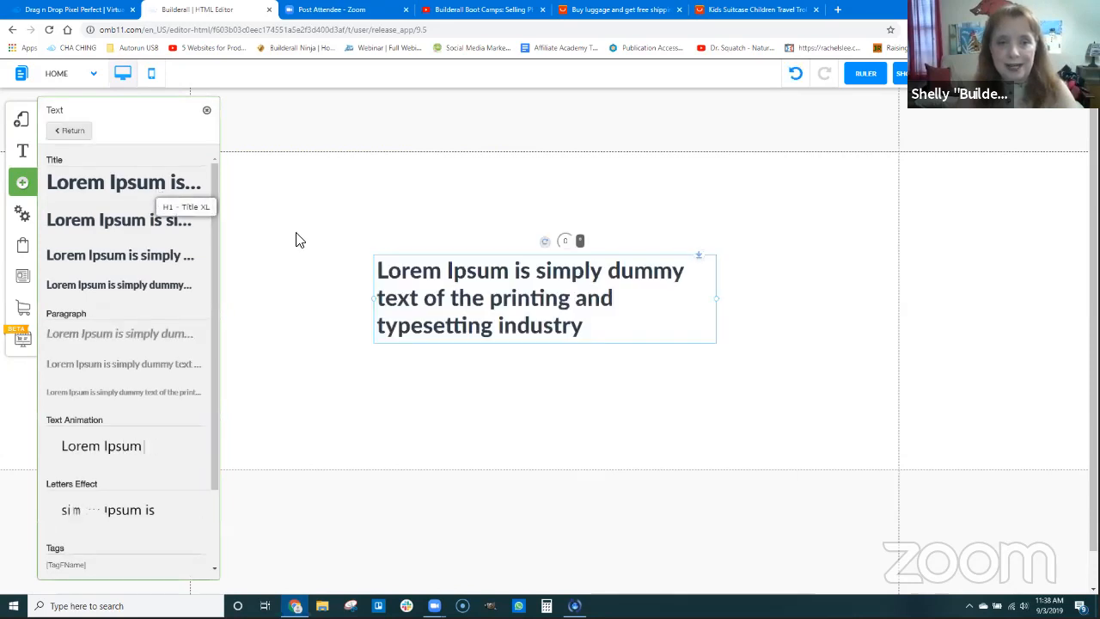
{"action": "left_click_drag", "start_coordinate": [404, 289], "coordinate": [390, 267]}
Replace the placeholder title with the owner's first name in possessive form plus "Awesome Luggage Experience", widen it to one line and move it into the header
{"action": "double_click", "coordinate": [389, 267]}
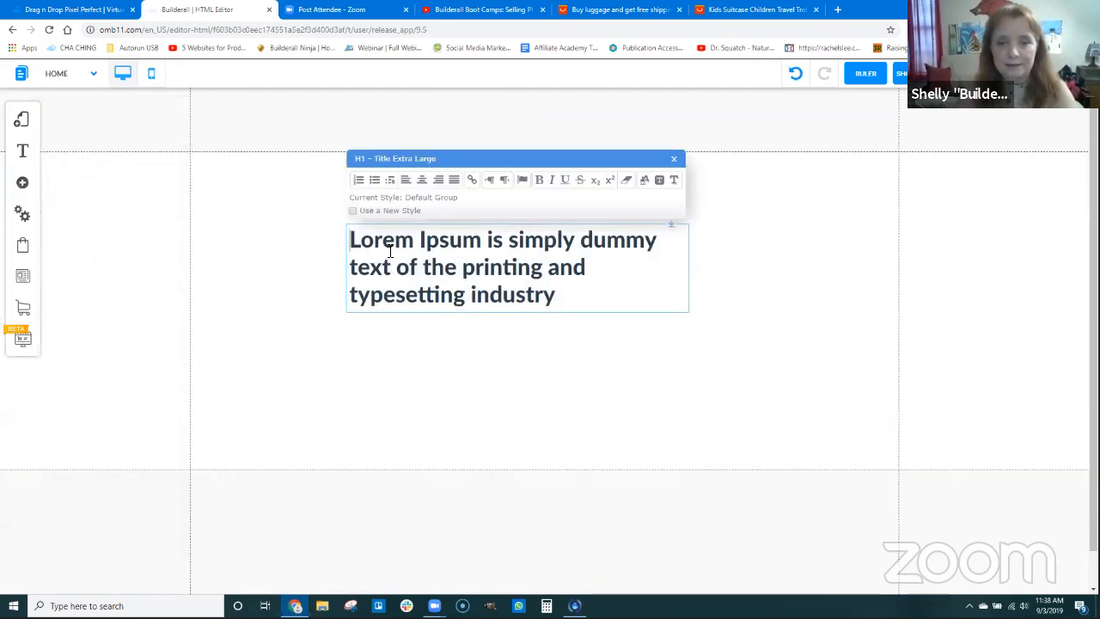
{"action": "key", "text": "ctrl+a"}
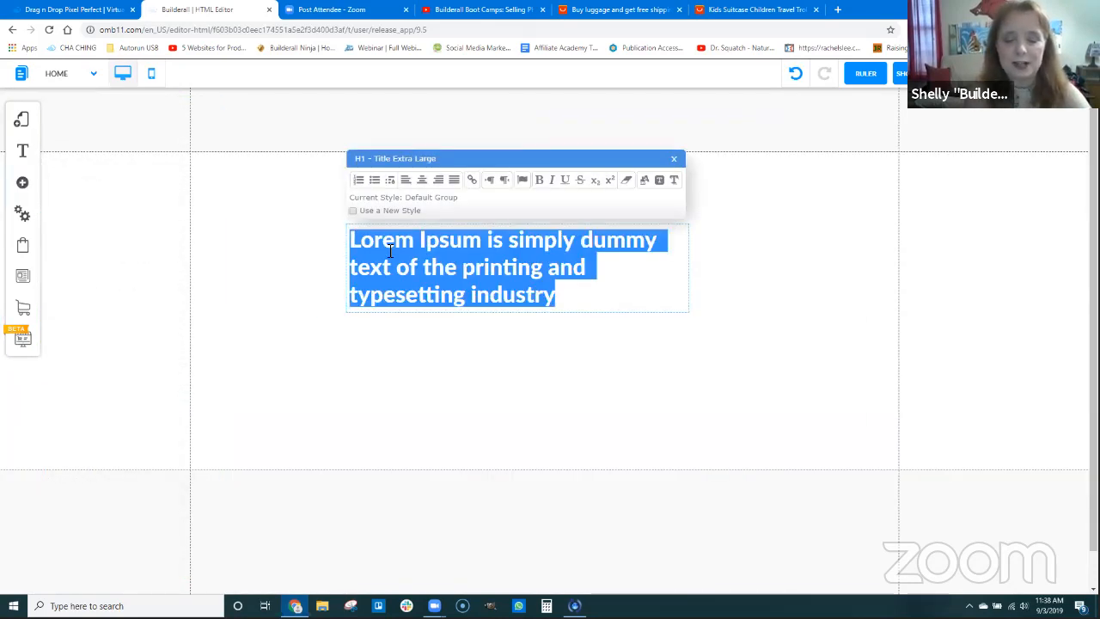
{"action": "type", "text": "Shelly's A"}
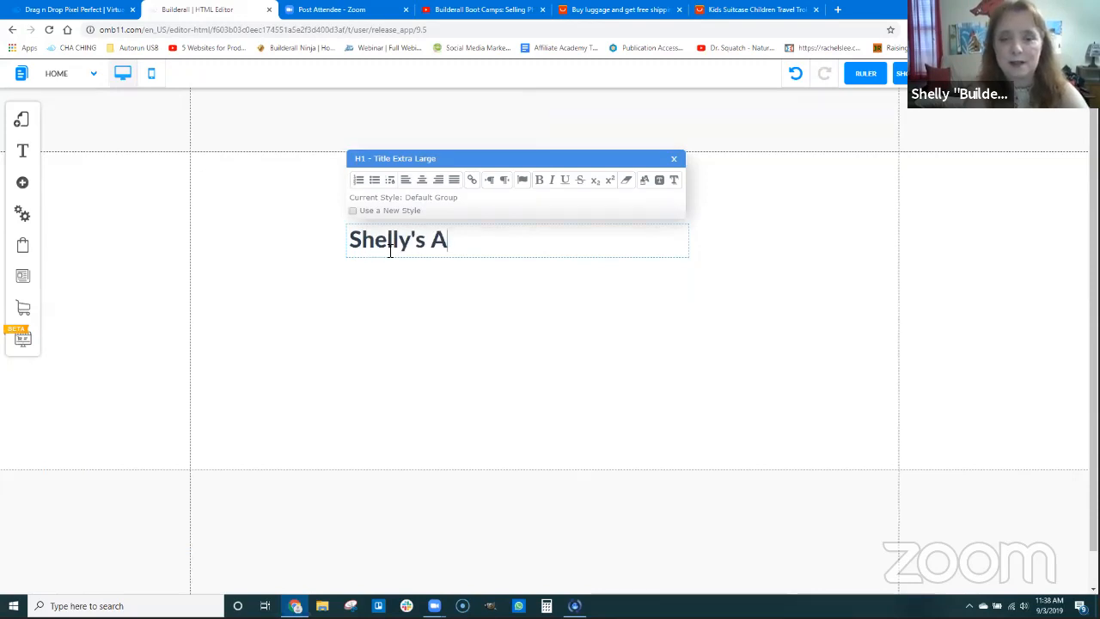
{"action": "type", "text": "wesome Luggage E"}
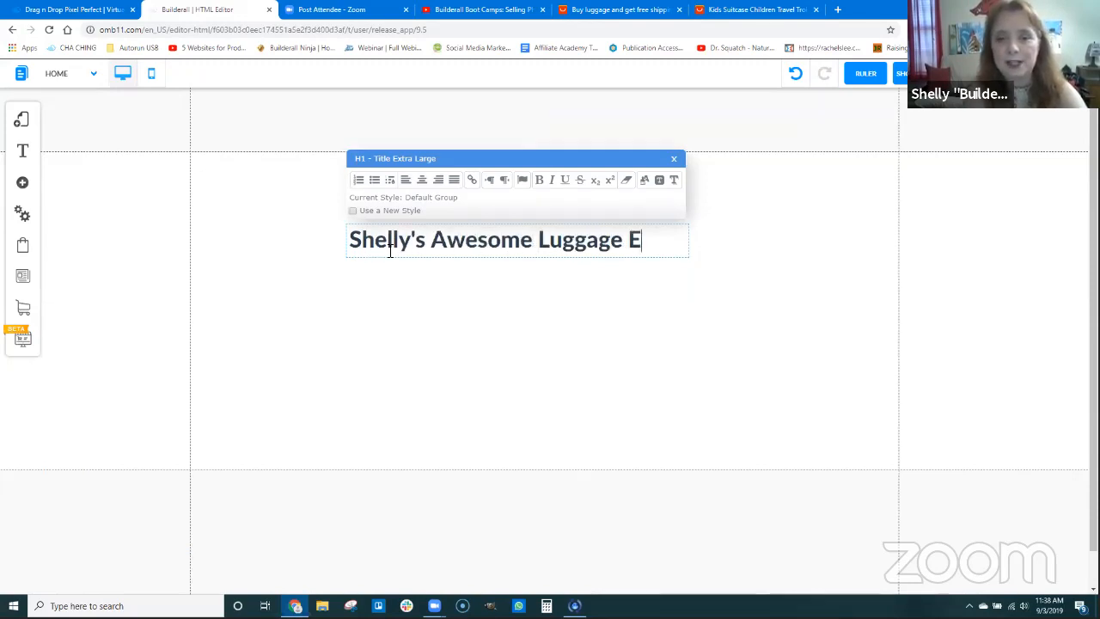
{"action": "type", "text": "xperience"}
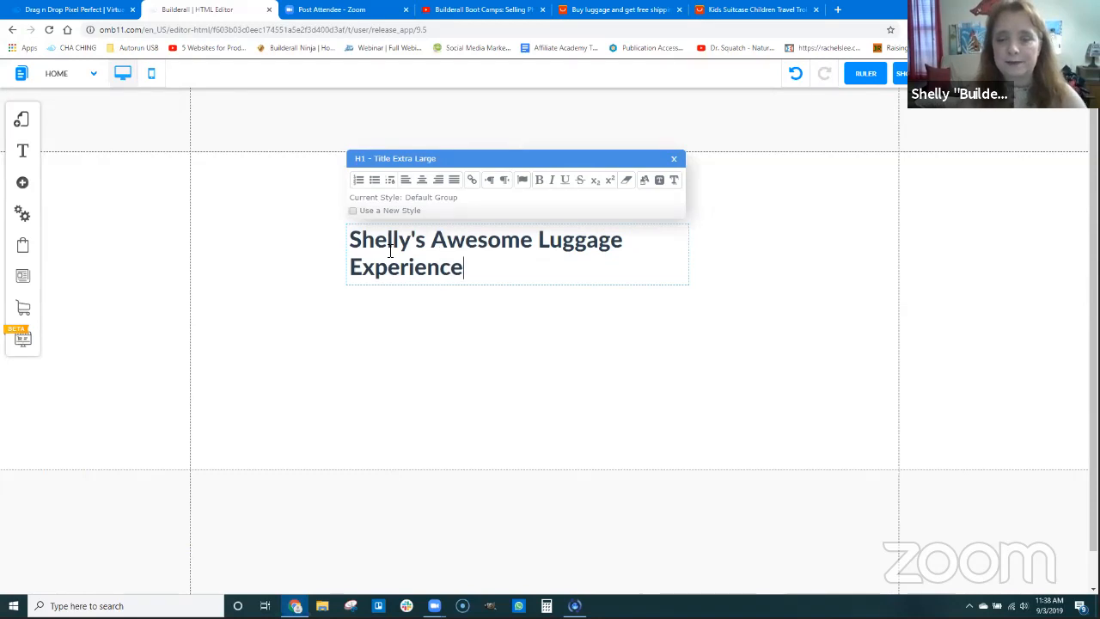
{"action": "left_click", "coordinate": [481, 356]}
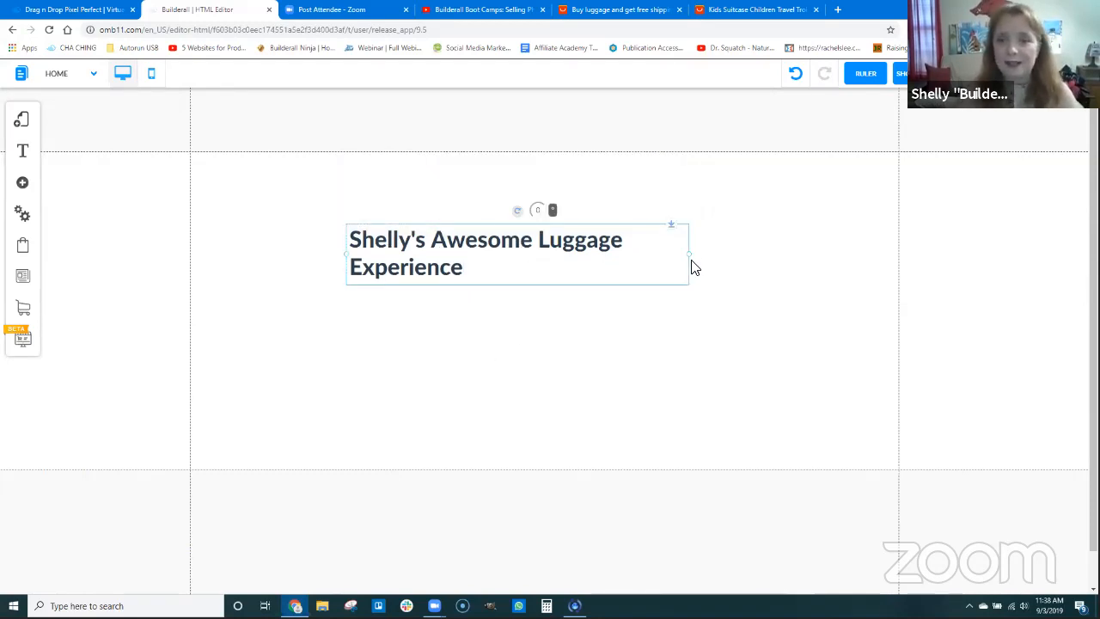
{"action": "left_click_drag", "start_coordinate": [693, 262], "coordinate": [810, 269]}
{"action": "left_click_drag", "start_coordinate": [552, 206], "coordinate": [475, 122]}
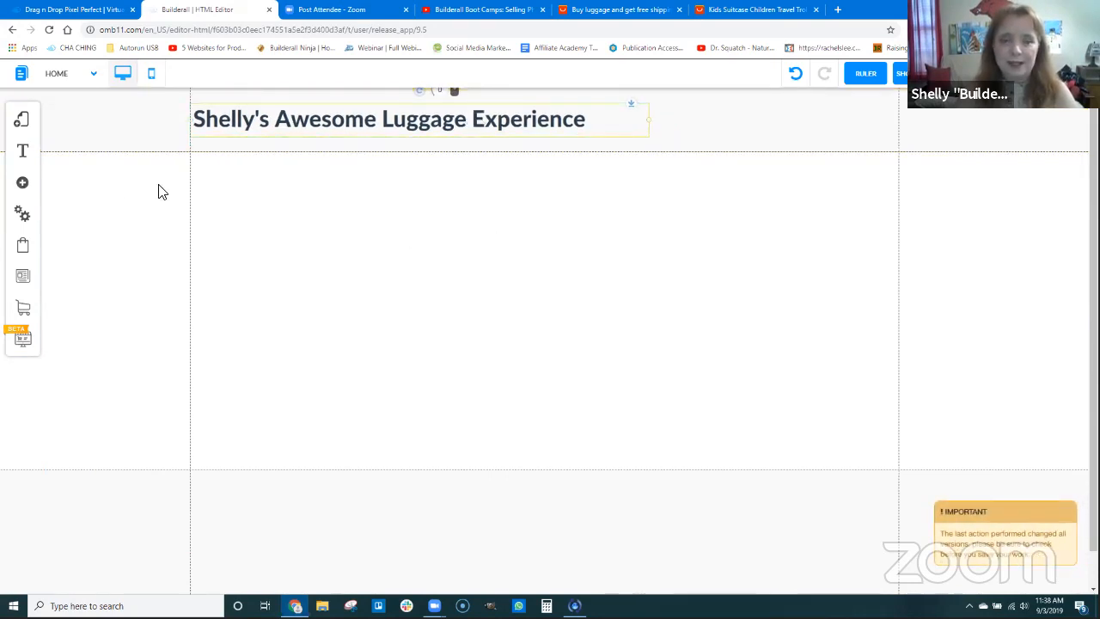
Add the sunset landscape image in the lower middle of the page, overlapping the footer boundary
{"action": "left_click", "coordinate": [24, 184]}
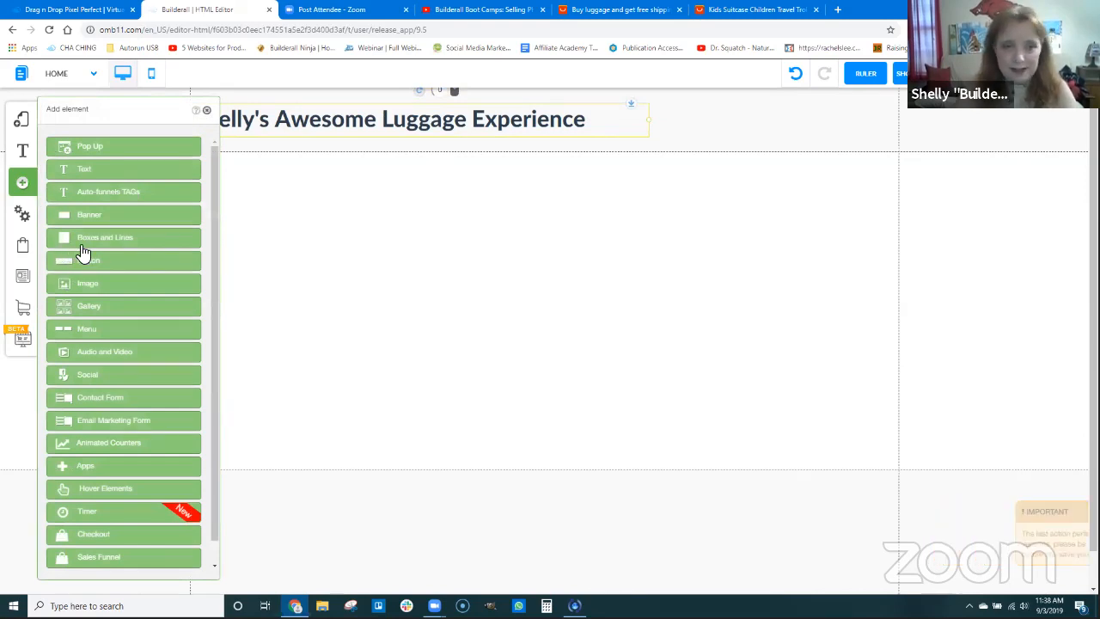
{"action": "left_click_drag", "start_coordinate": [86, 284], "coordinate": [361, 322]}
{"action": "left_click_drag", "start_coordinate": [152, 236], "coordinate": [536, 336]}
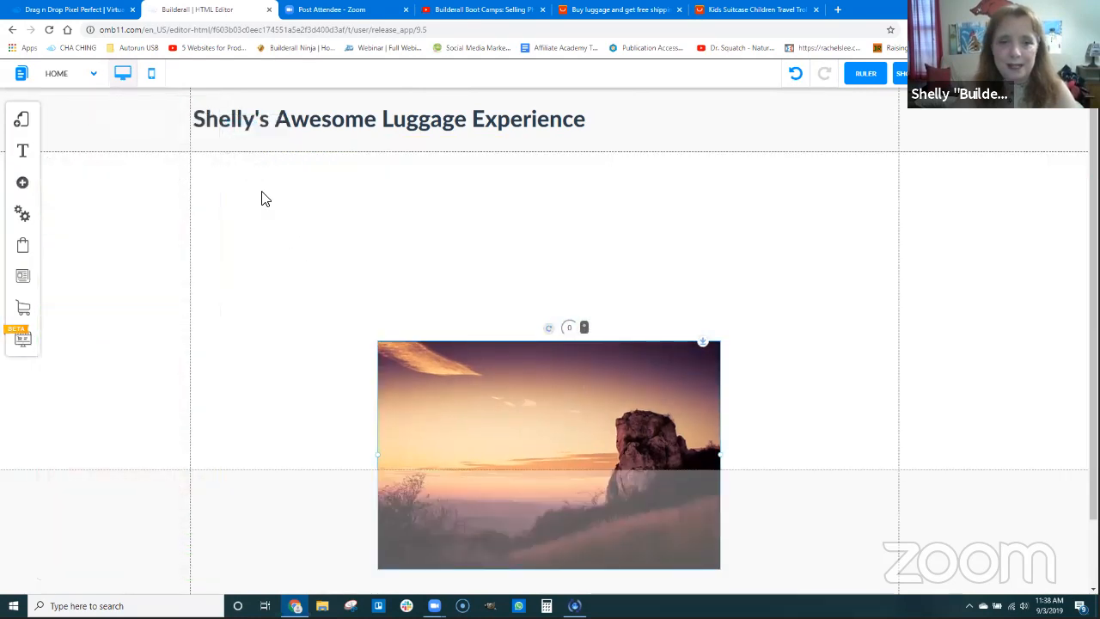
Add a Classic Standard (Dark Blue) banner and place it below the header at a Y position of about 104
{"action": "left_click", "coordinate": [22, 182]}
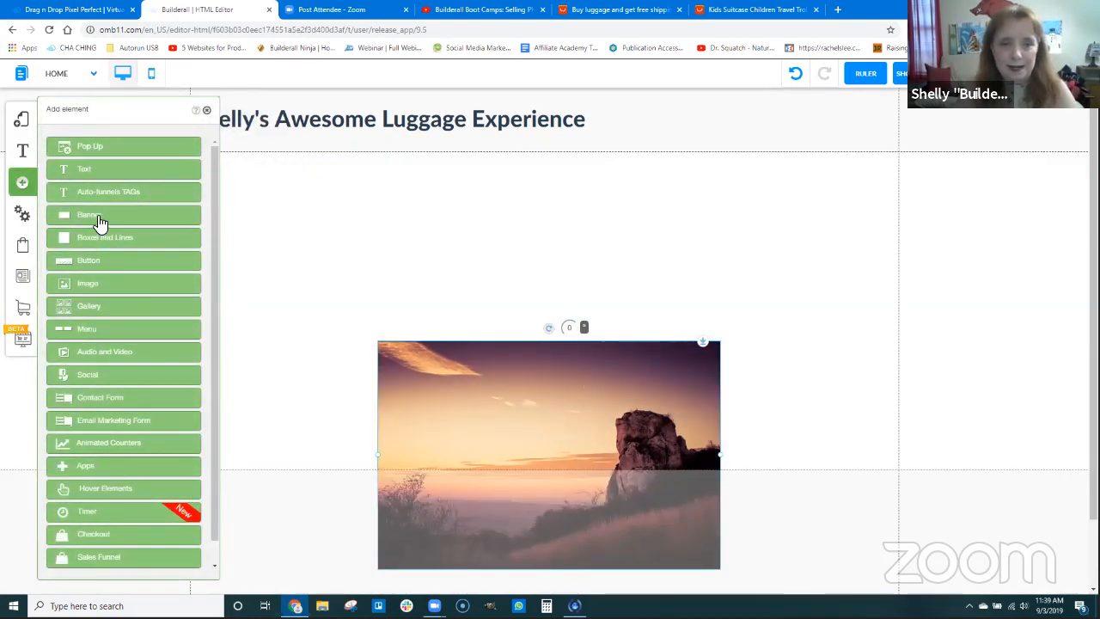
{"action": "left_click", "coordinate": [101, 216]}
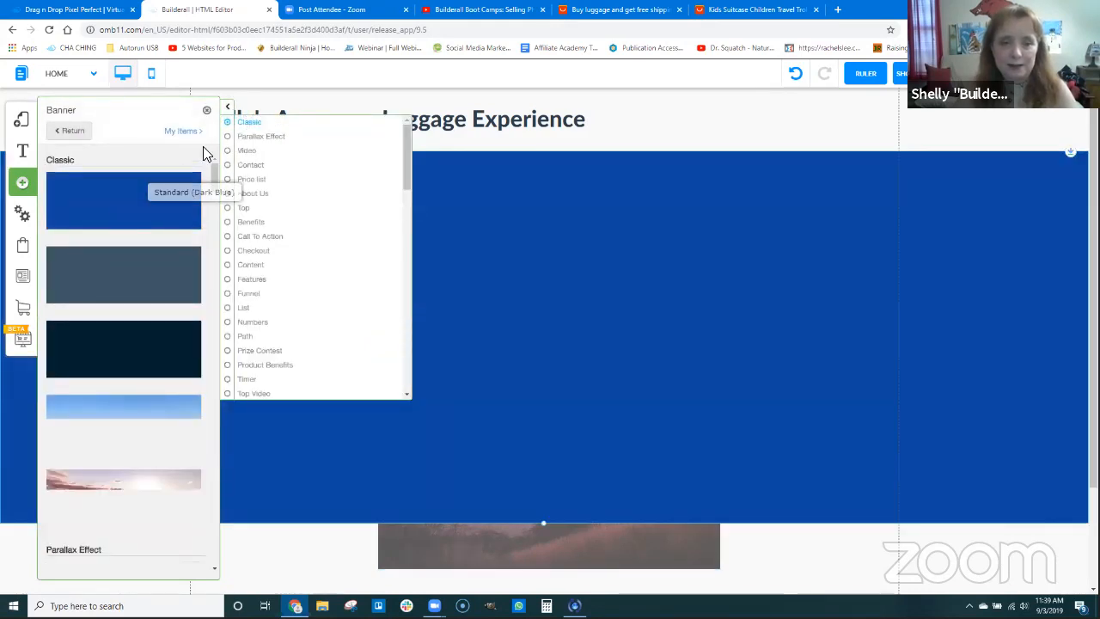
{"action": "left_click", "coordinate": [207, 110]}
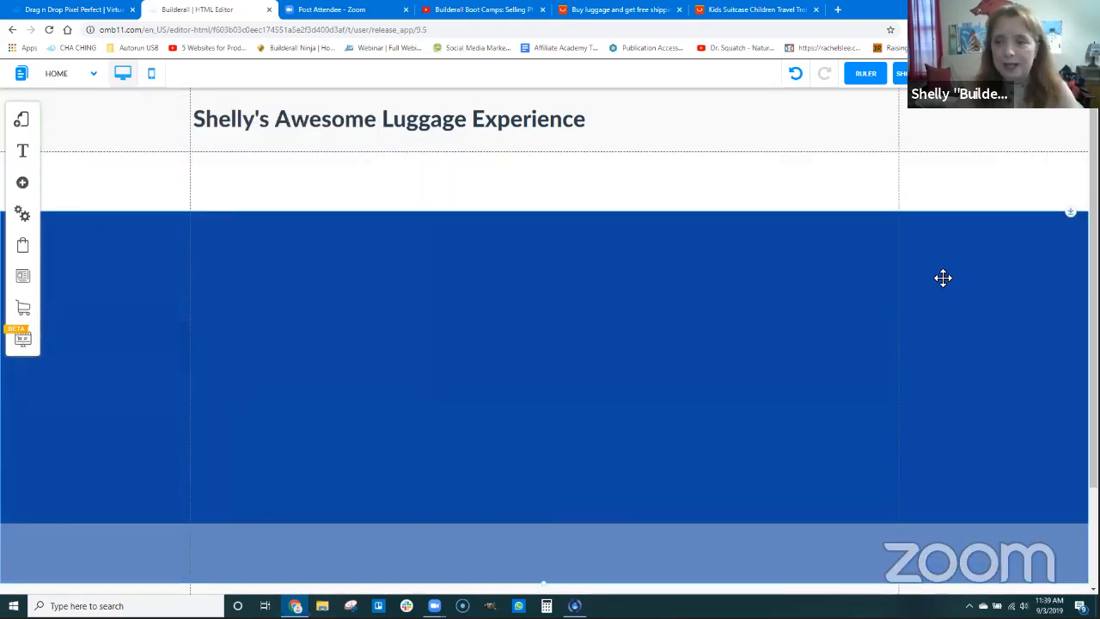
Change the dark blue banner's background color to white
{"action": "left_click", "coordinate": [748, 295]}
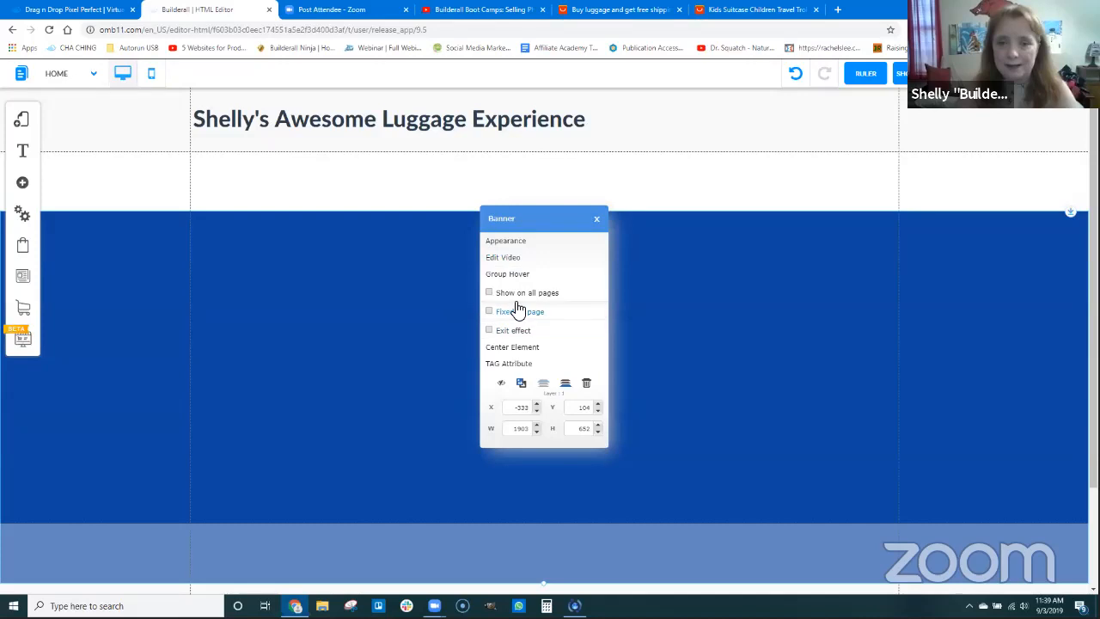
{"action": "left_click", "coordinate": [517, 247]}
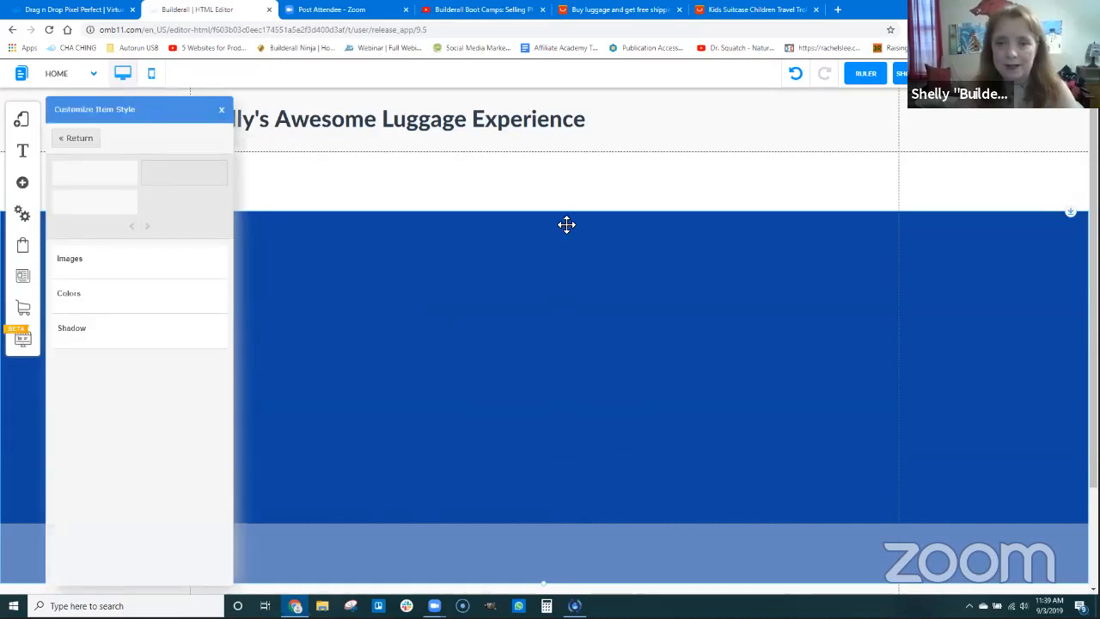
{"action": "left_click", "coordinate": [77, 294]}
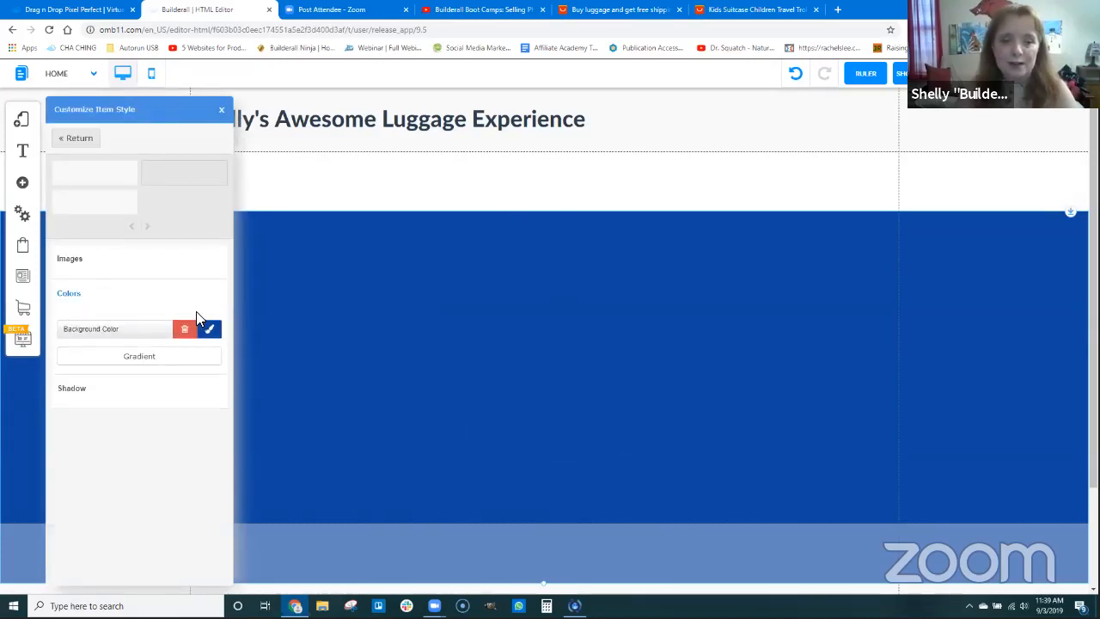
{"action": "left_click", "coordinate": [206, 330]}
{"action": "left_click", "coordinate": [340, 136]}
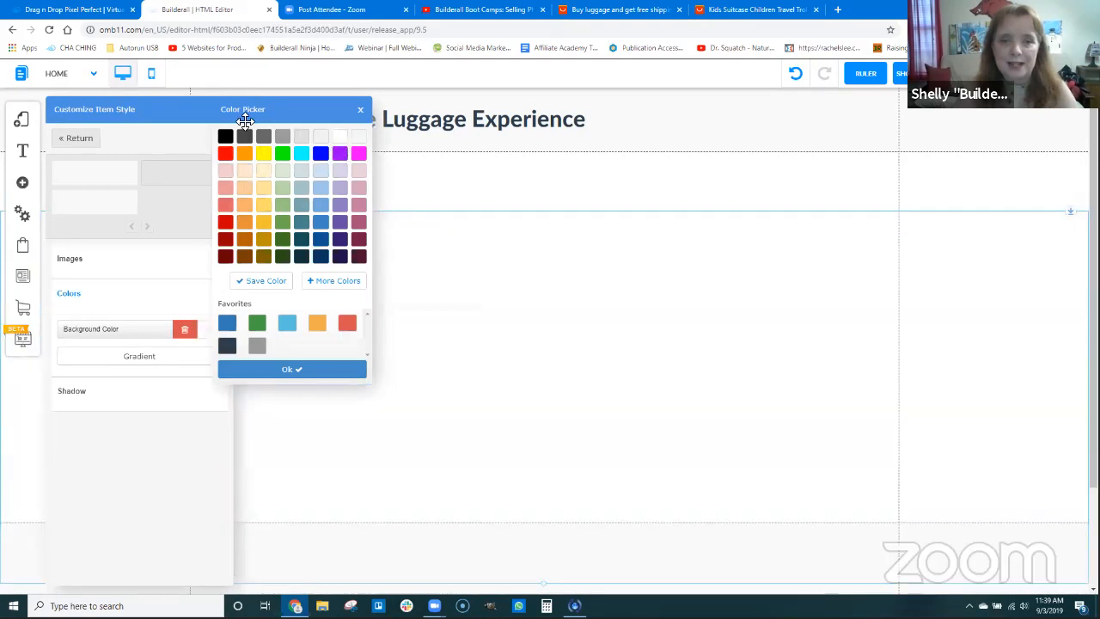
{"action": "left_click", "coordinate": [289, 369]}
Move the white banner directly below the header and place the sunset image, reduced in size, in the banner's left half
{"action": "left_click", "coordinate": [515, 250]}
{"action": "left_click_drag", "start_coordinate": [589, 238], "coordinate": [609, 520]}
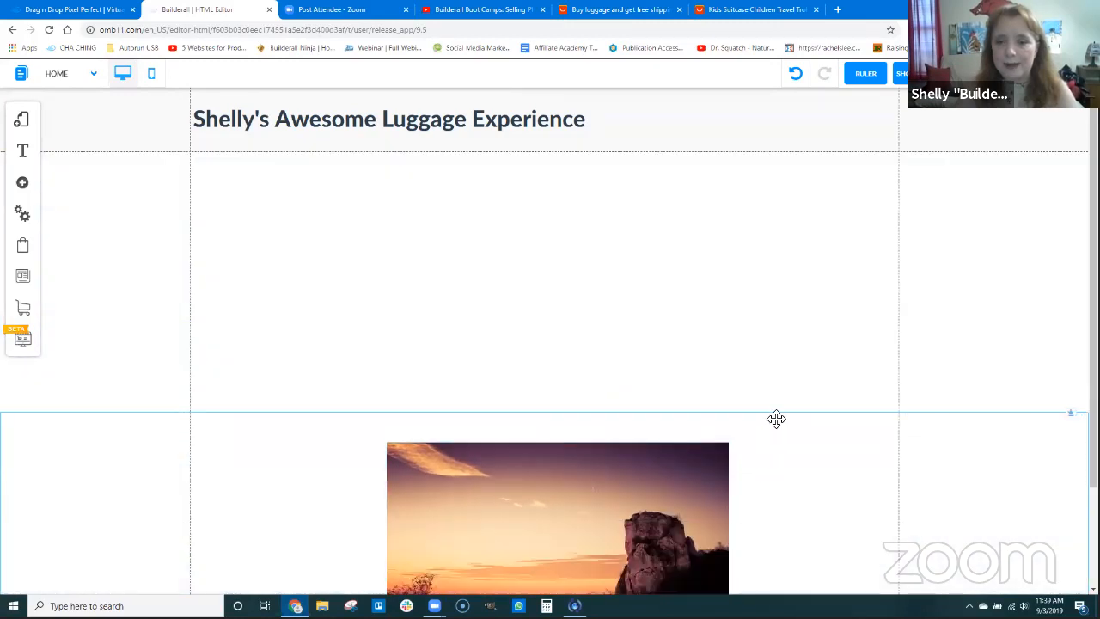
{"action": "left_click_drag", "start_coordinate": [776, 417], "coordinate": [987, 255]}
{"action": "left_click_drag", "start_coordinate": [1071, 249], "coordinate": [1060, 180]}
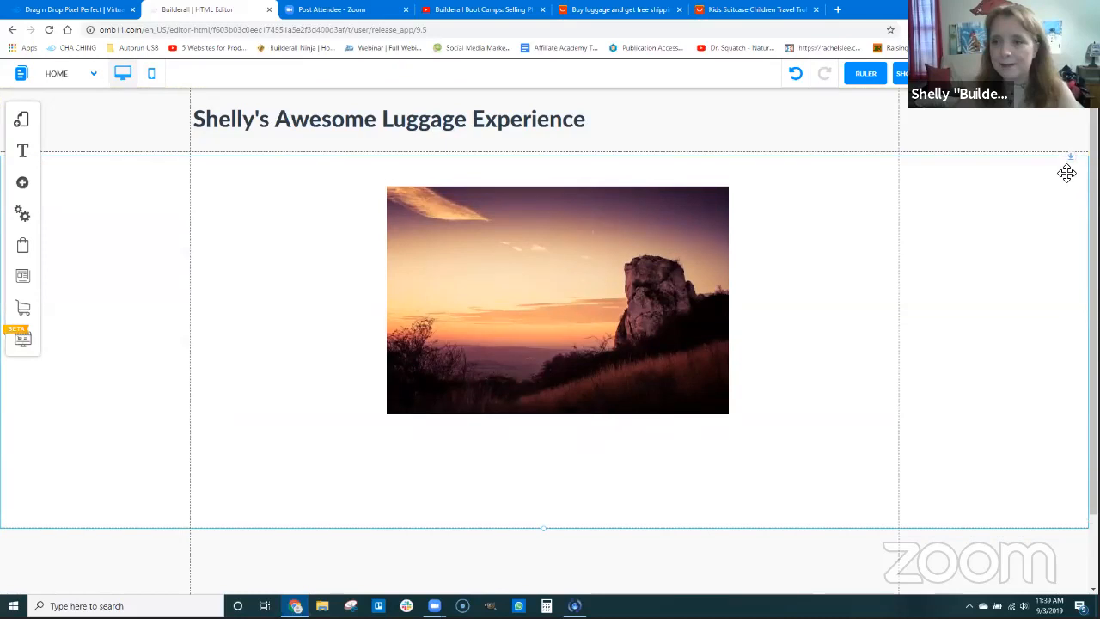
{"action": "left_click_drag", "start_coordinate": [567, 241], "coordinate": [426, 254]}
{"action": "left_click_drag", "start_coordinate": [590, 316], "coordinate": [432, 324]}
Add an H2 Title Large text element just above the sunset image
{"action": "left_click", "coordinate": [26, 184]}
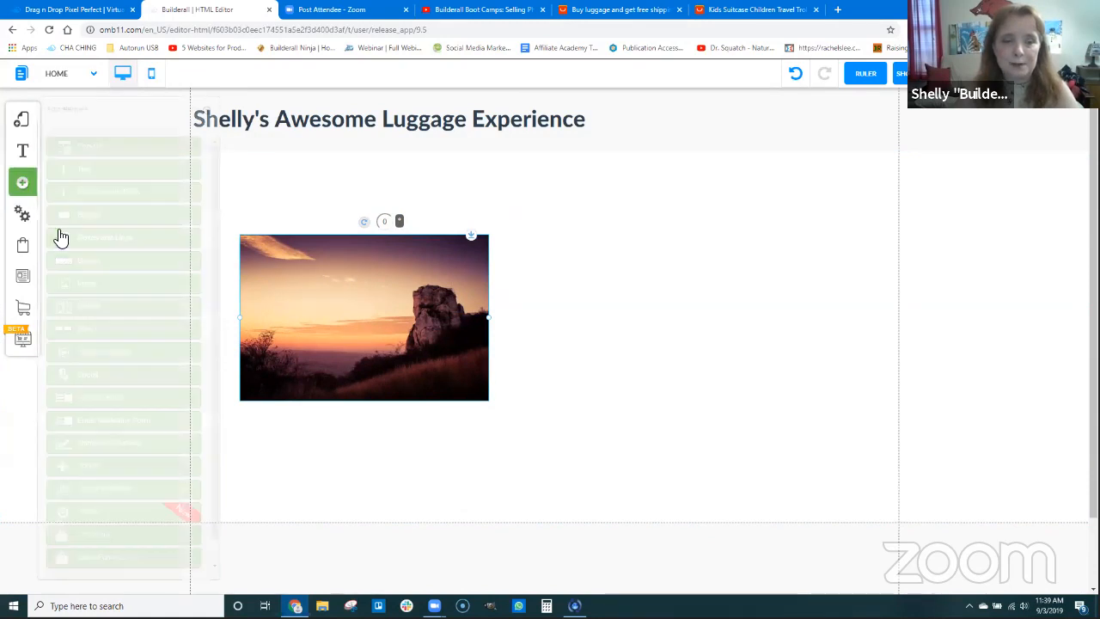
{"action": "left_click", "coordinate": [86, 170]}
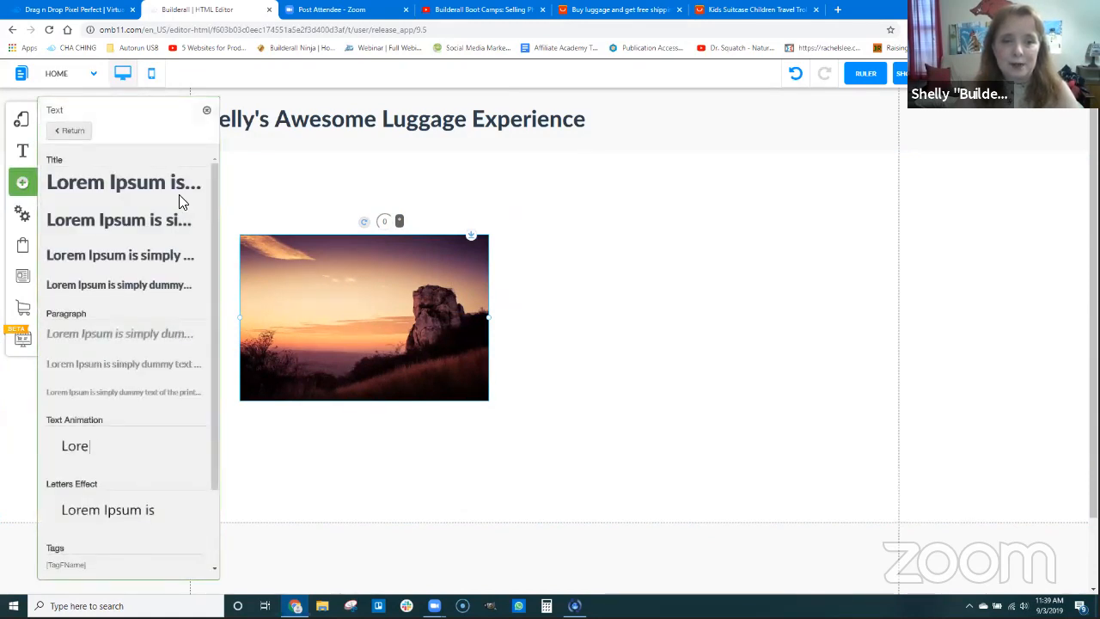
{"action": "left_click_drag", "start_coordinate": [142, 221], "coordinate": [331, 201]}
Replace the placeholder heading text with "Your granddaughter needs one of these when she visits your house!"
{"action": "double_click", "coordinate": [335, 198]}
{"action": "key", "text": "shift+Down"}
{"action": "key", "text": "shift+Down"}
{"action": "type", "text": "Your granddaughter needs one of"}
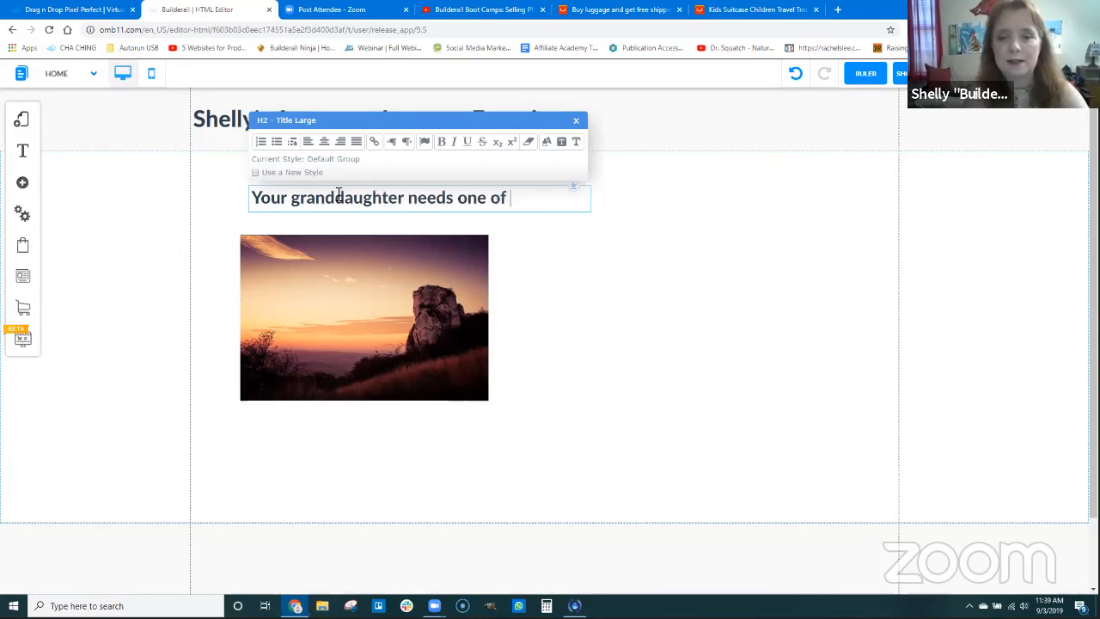
{"action": "type", "text": " these when she visits your house!"}
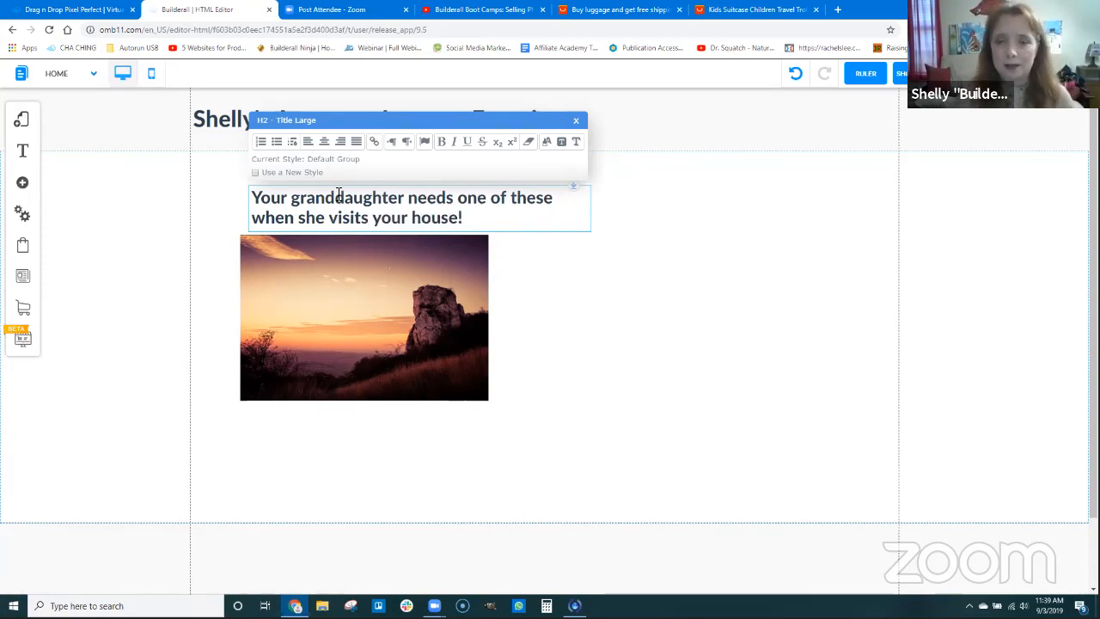
{"action": "left_click", "coordinate": [536, 302]}
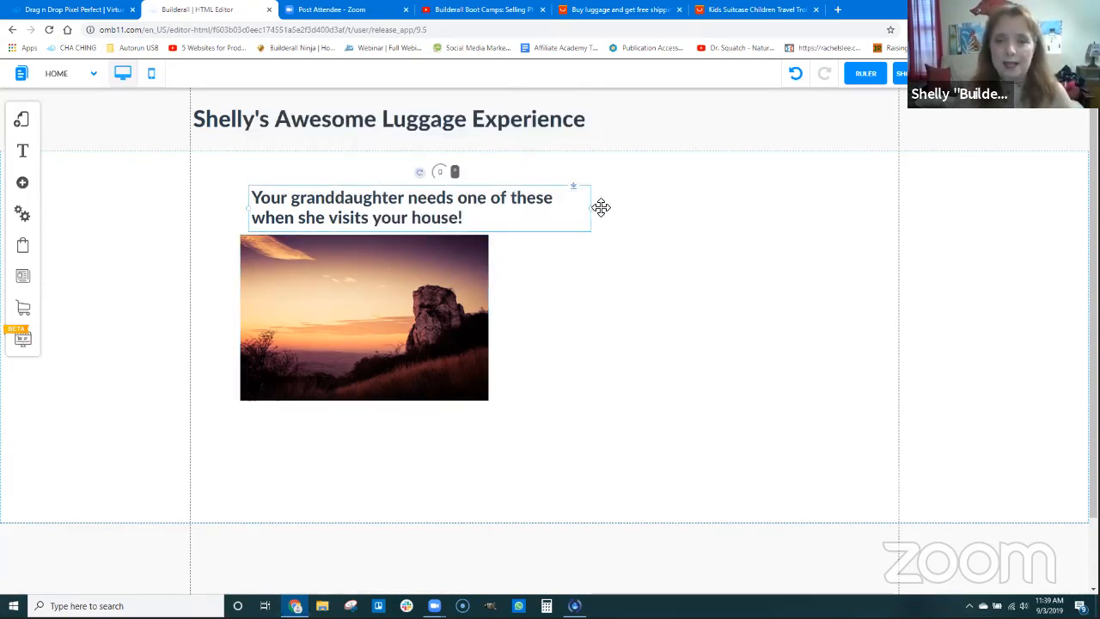
Center the granddaughter heading's text, align it over the sunset image and narrow it to the image's width
{"action": "left_click_drag", "start_coordinate": [596, 213], "coordinate": [518, 213]}
{"action": "left_click_drag", "start_coordinate": [431, 202], "coordinate": [389, 210]}
{"action": "double_click", "coordinate": [330, 205]}
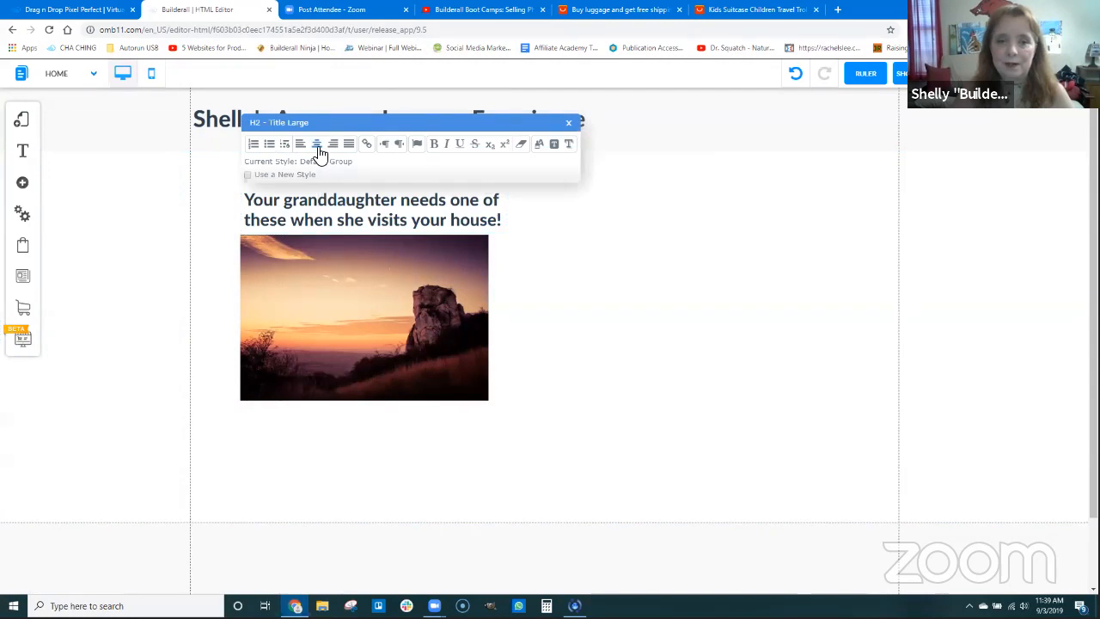
{"action": "left_click", "coordinate": [517, 231]}
{"action": "left_click", "coordinate": [493, 216]}
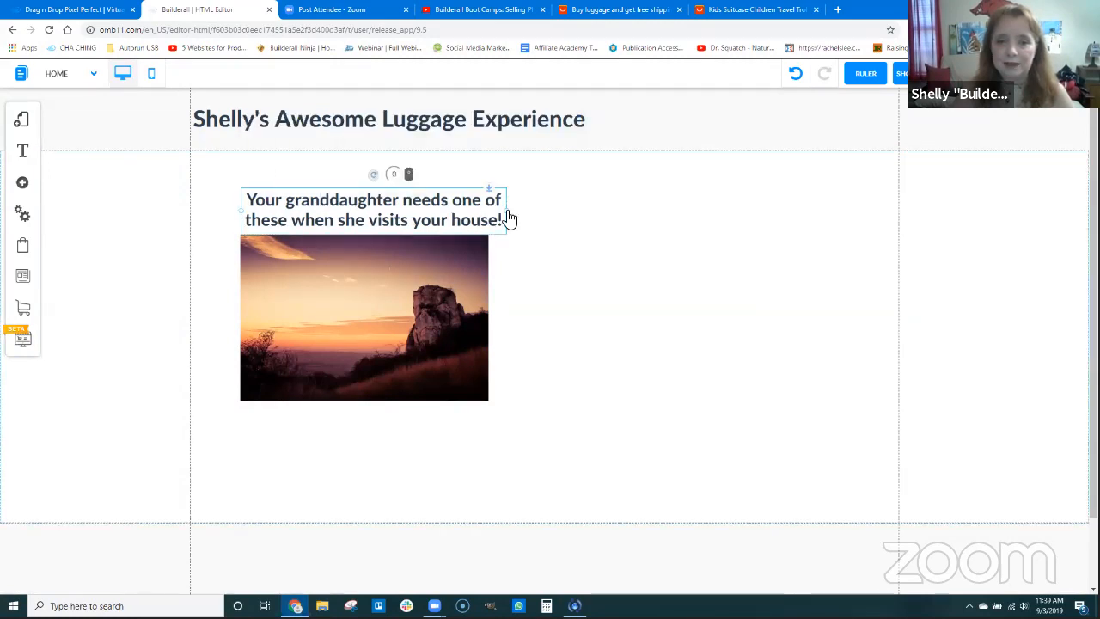
{"action": "left_click_drag", "start_coordinate": [503, 212], "coordinate": [489, 216]}
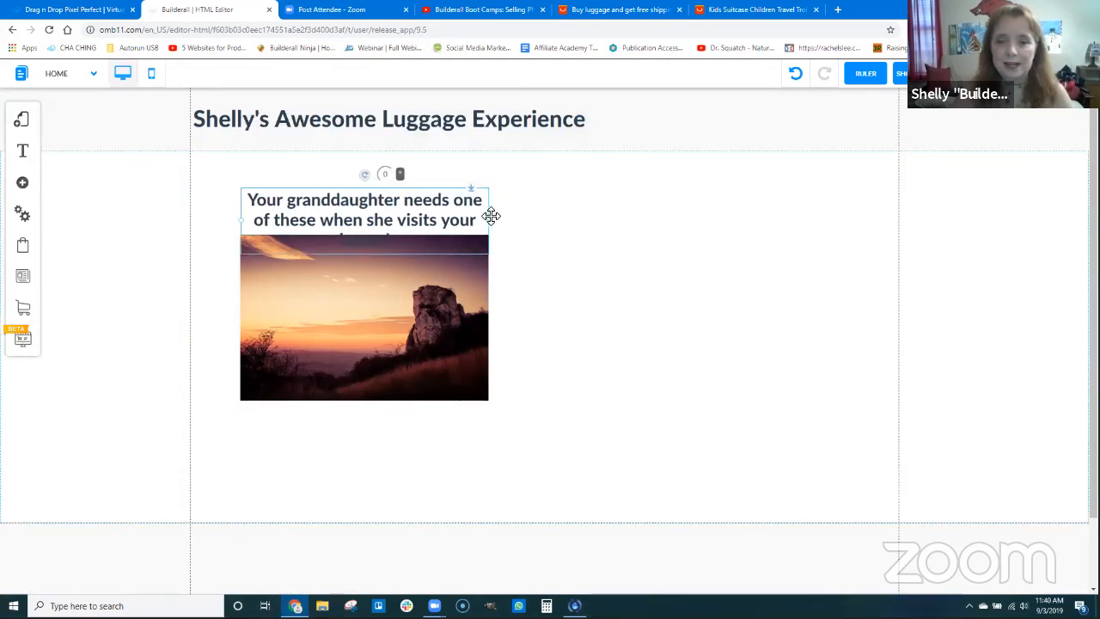
Shift the heading up and the sunset image down so all three lines of text clear the image
{"action": "left_click_drag", "start_coordinate": [451, 295], "coordinate": [450, 314]}
{"action": "left_click_drag", "start_coordinate": [385, 225], "coordinate": [384, 208]}
{"action": "left_click_drag", "start_coordinate": [381, 264], "coordinate": [382, 285]}
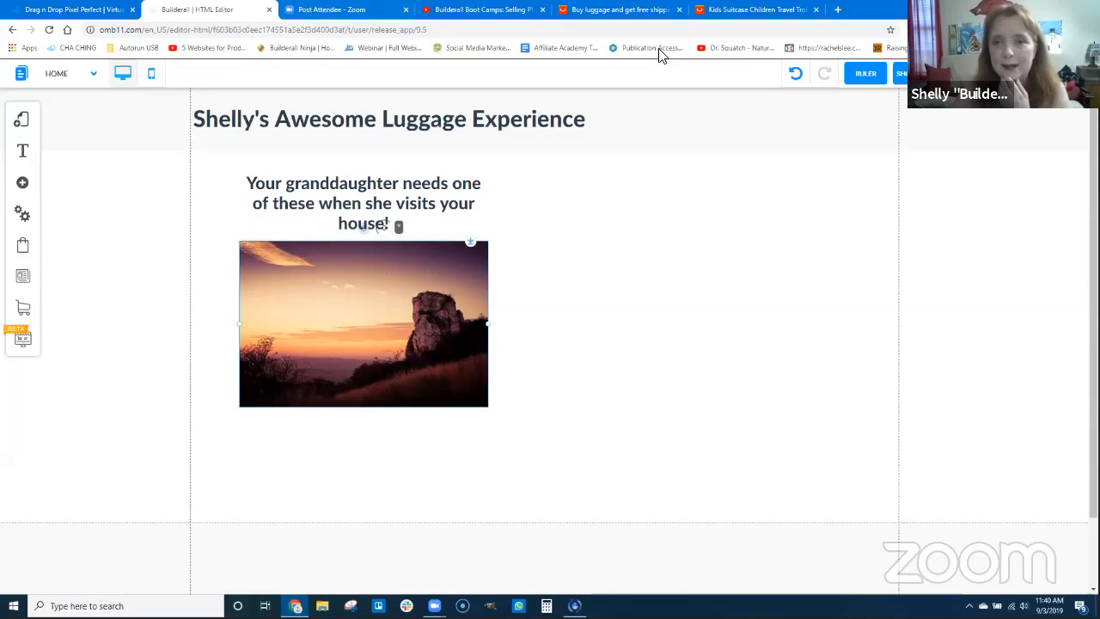
Switch to the AliExpress kids suitcase listing and look through its product photos for a suitable suitcase picture
{"action": "left_click", "coordinate": [739, 9]}
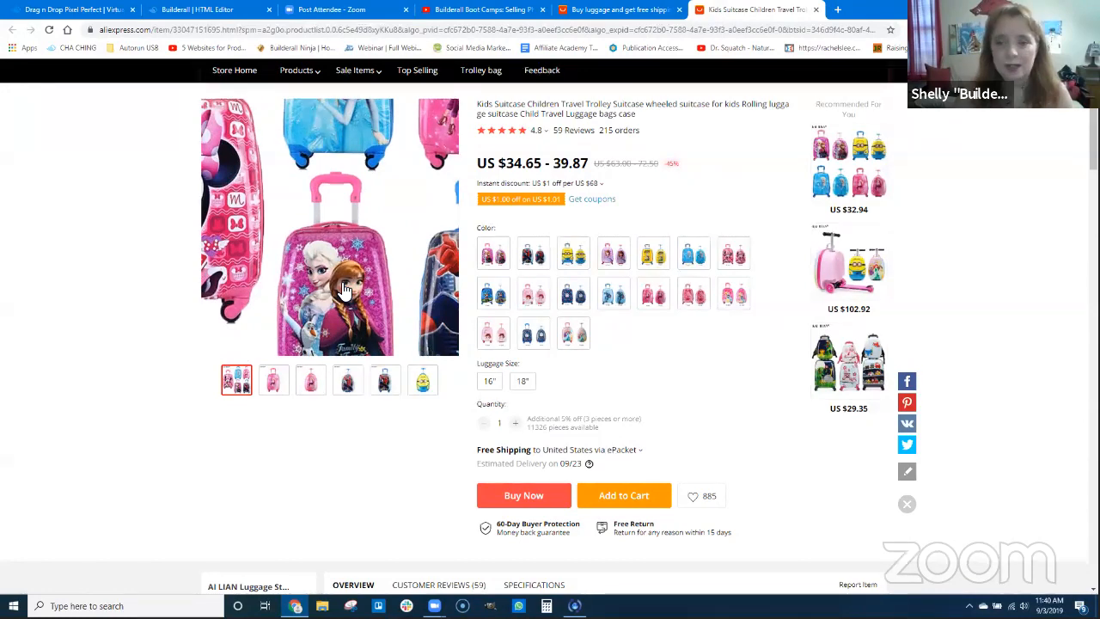
{"action": "scroll", "coordinate": [535, 467], "scroll_direction": "down", "scroll_amount": 10}
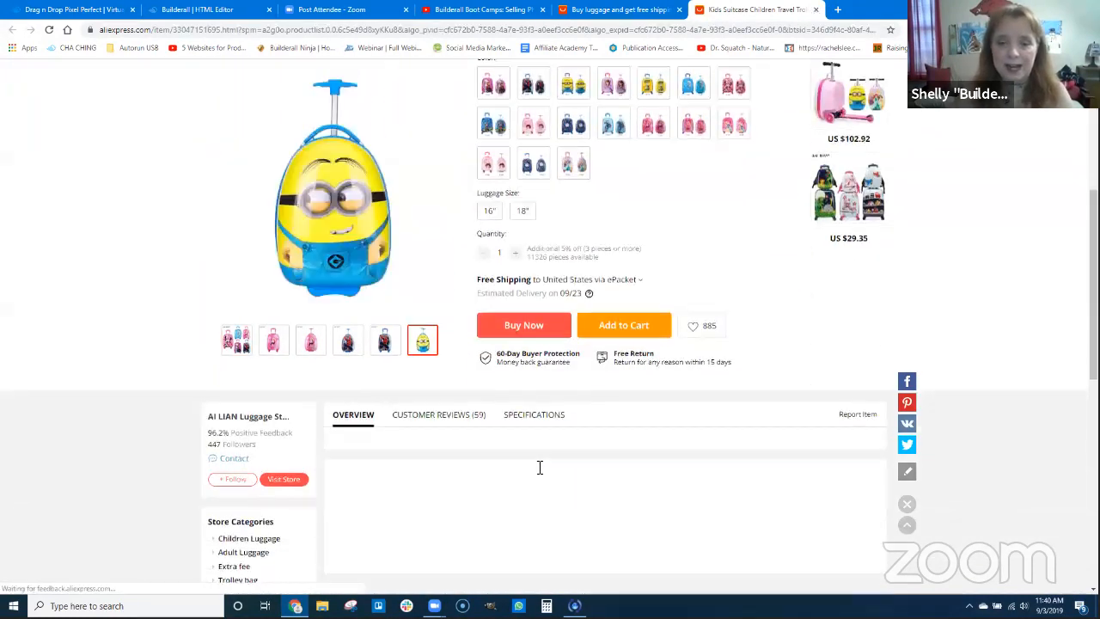
{"action": "scroll", "coordinate": [561, 452], "scroll_direction": "down", "scroll_amount": 8}
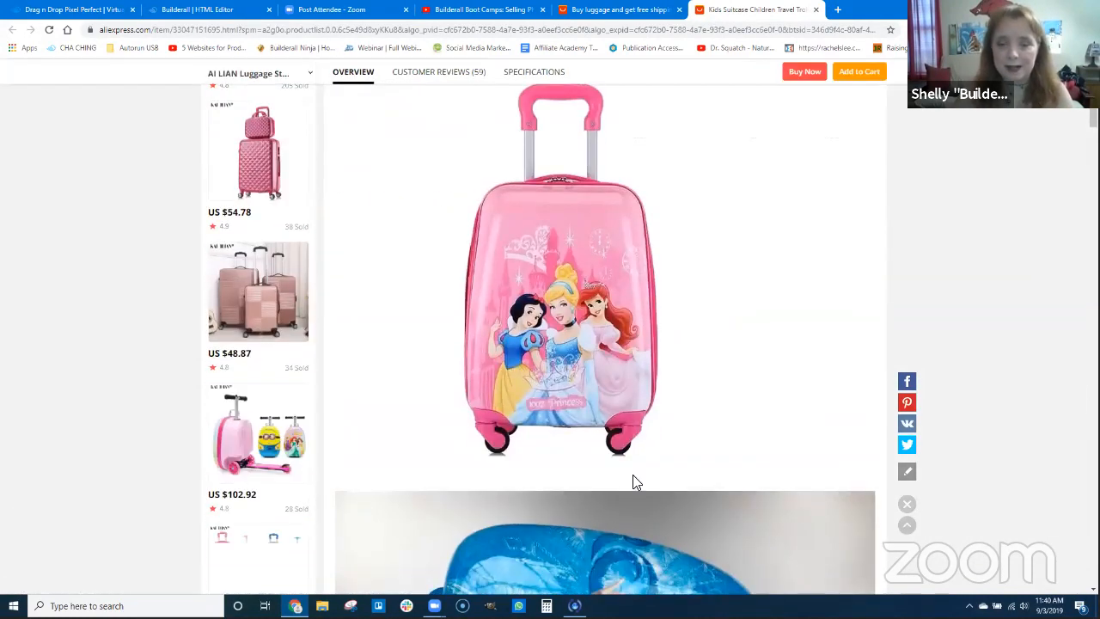
{"action": "scroll", "coordinate": [667, 477], "scroll_direction": "down", "scroll_amount": 15}
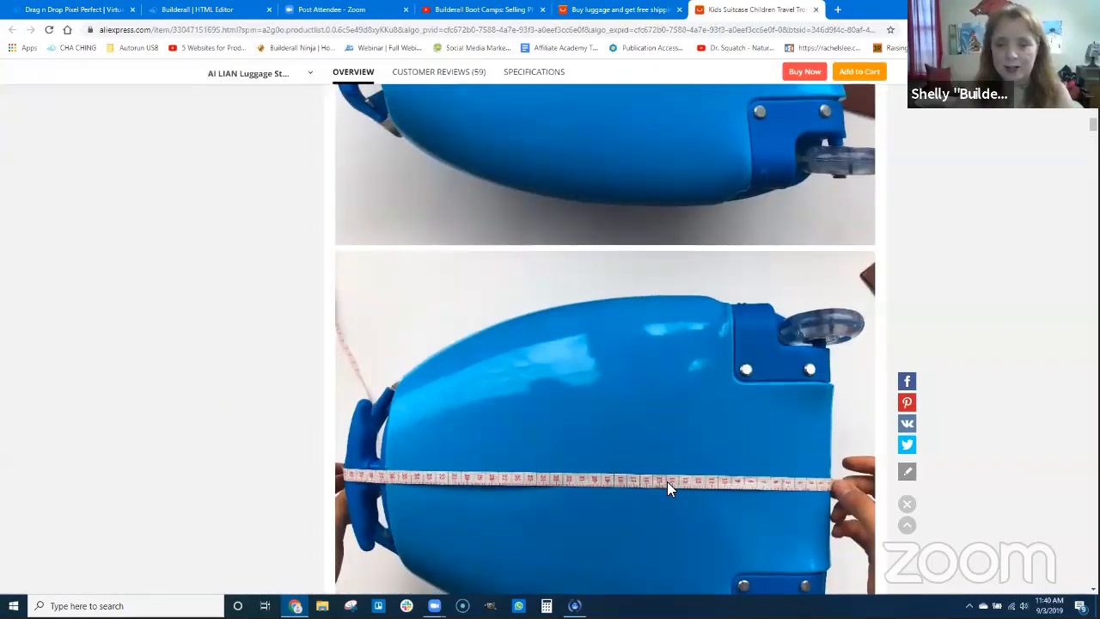
{"action": "scroll", "coordinate": [669, 486], "scroll_direction": "down", "scroll_amount": 10}
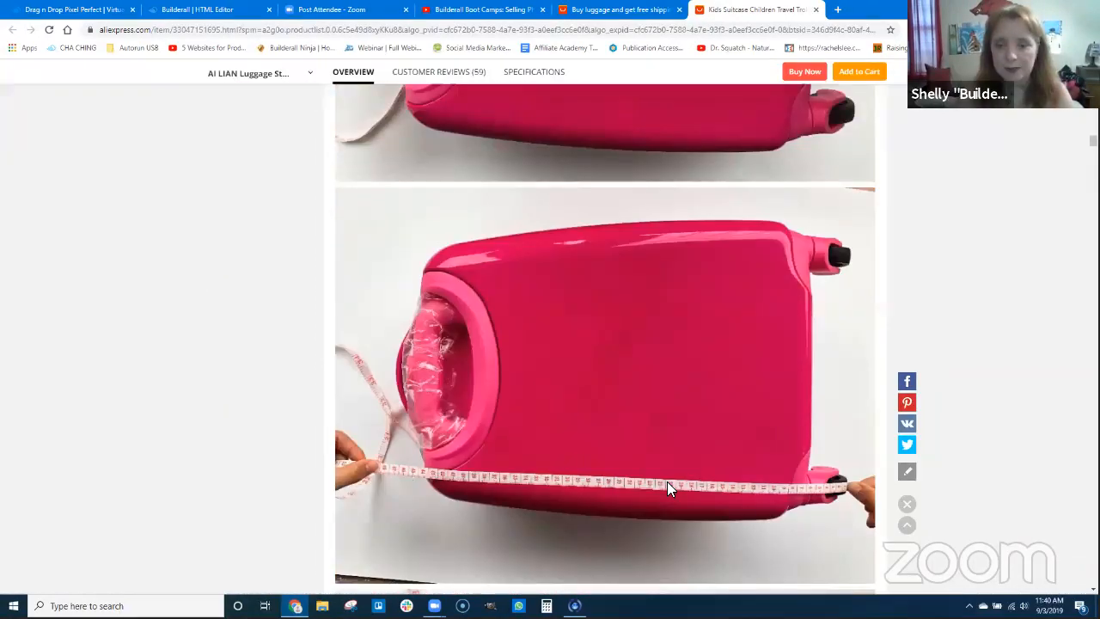
{"action": "scroll", "coordinate": [668, 487], "scroll_direction": "down", "scroll_amount": 8}
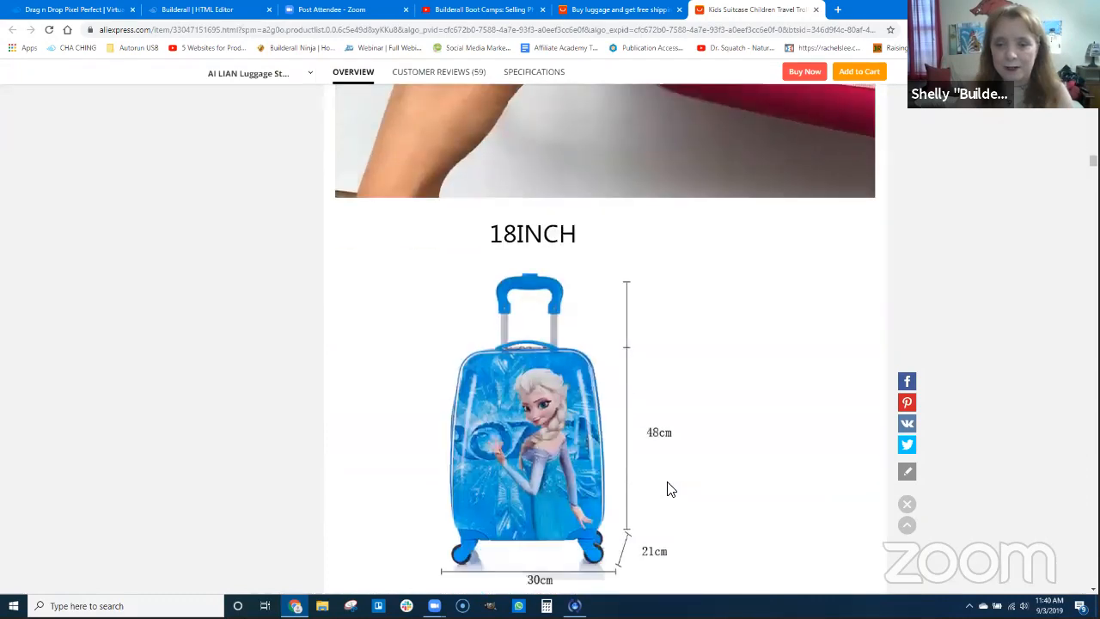
{"action": "scroll", "coordinate": [621, 464], "scroll_direction": "down", "scroll_amount": 10}
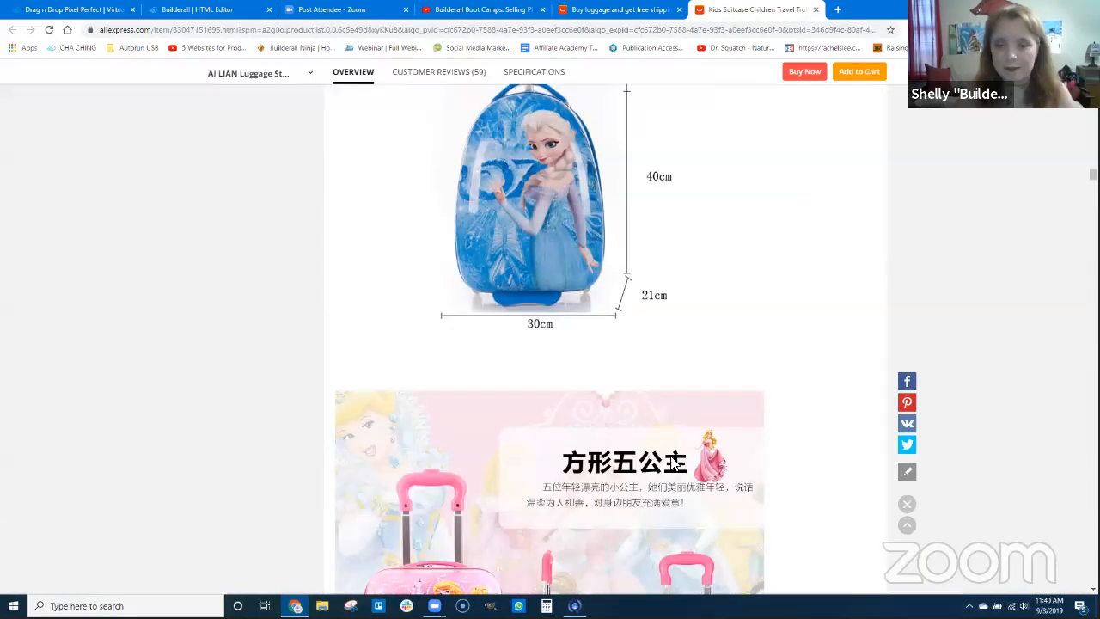
{"action": "scroll", "coordinate": [672, 461], "scroll_direction": "down", "scroll_amount": 10}
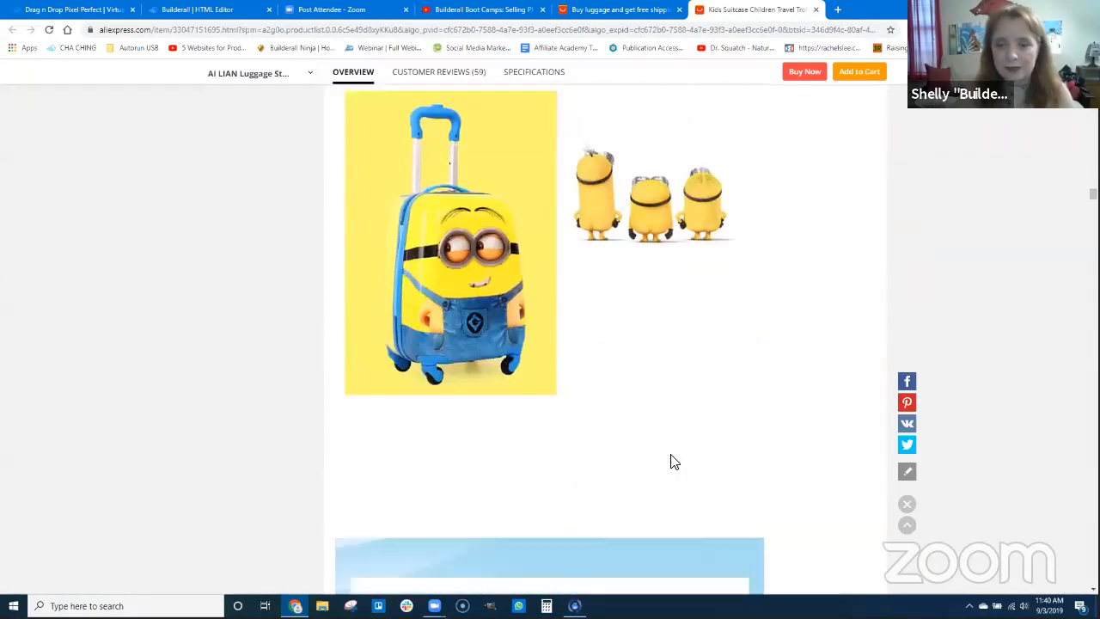
{"action": "scroll", "coordinate": [671, 462], "scroll_direction": "down", "scroll_amount": 10}
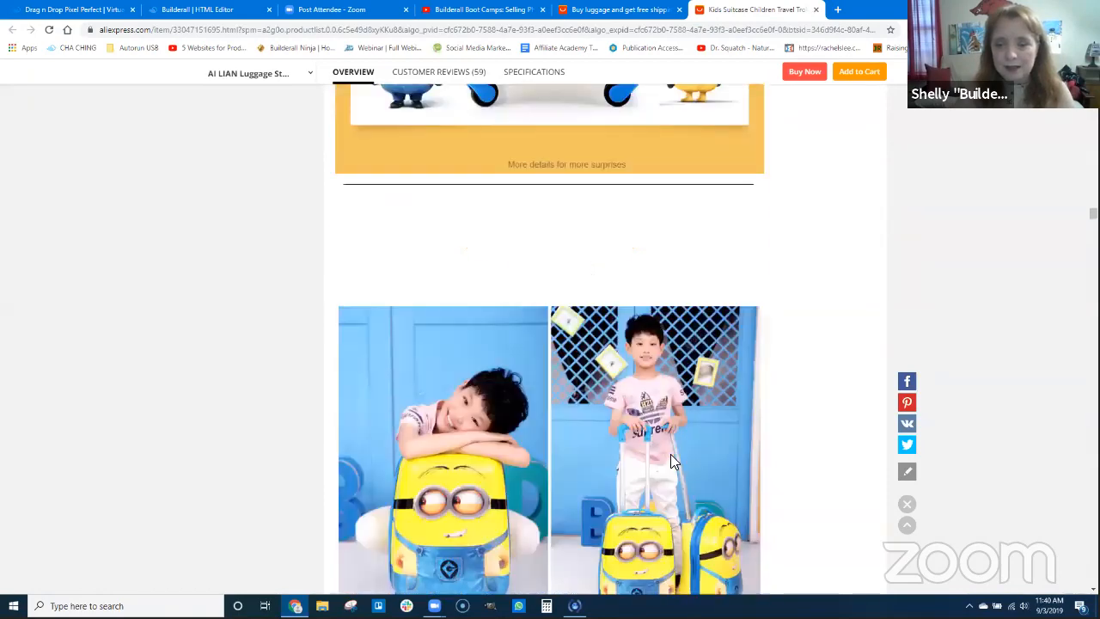
{"action": "scroll", "coordinate": [673, 462], "scroll_direction": "down", "scroll_amount": 10}
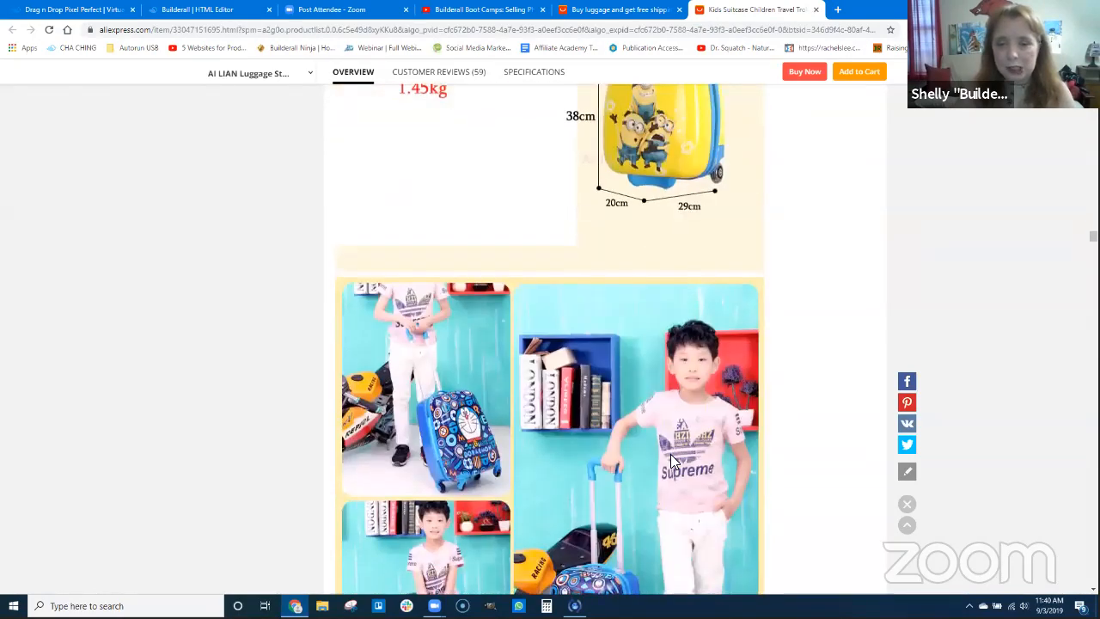
{"action": "scroll", "coordinate": [670, 461], "scroll_direction": "down", "scroll_amount": 10}
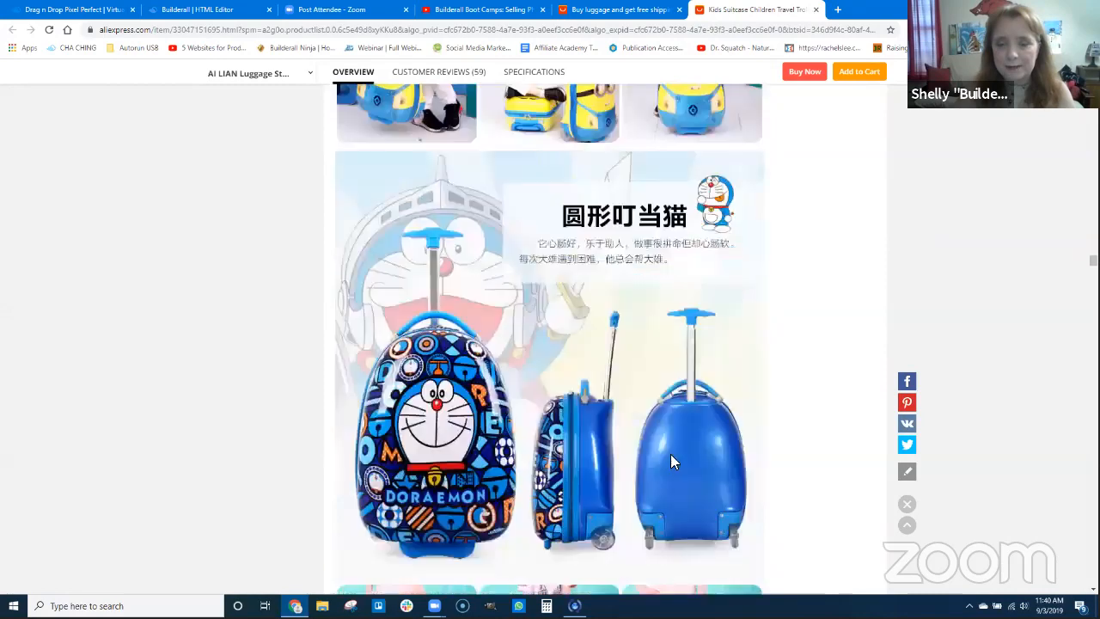
{"action": "scroll", "coordinate": [678, 454], "scroll_direction": "down", "scroll_amount": 10}
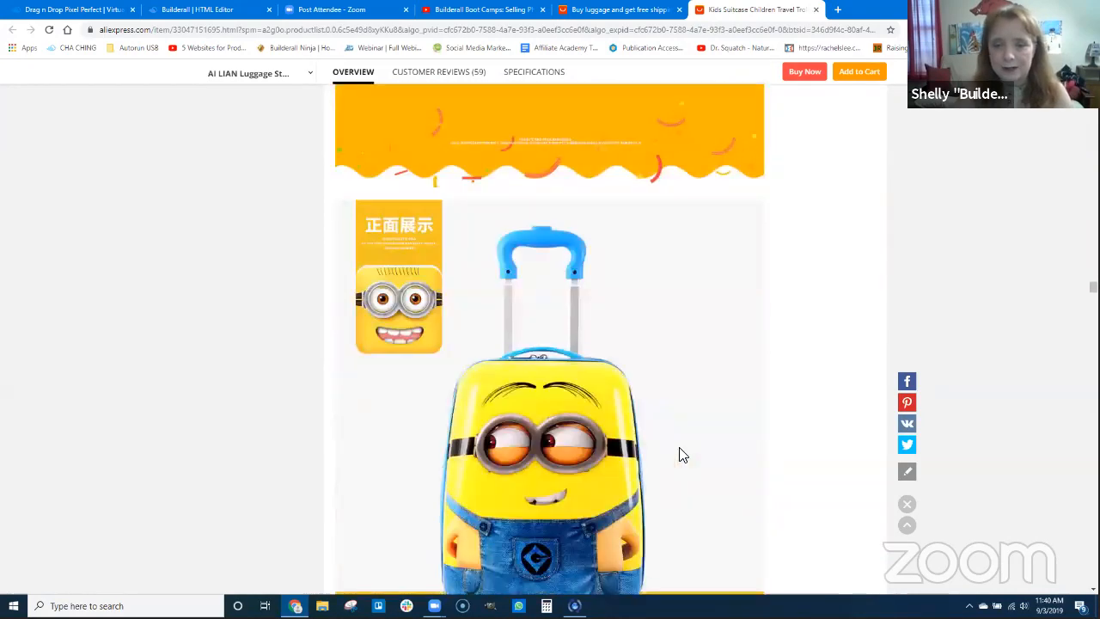
{"action": "scroll", "coordinate": [681, 454], "scroll_direction": "down", "scroll_amount": 10}
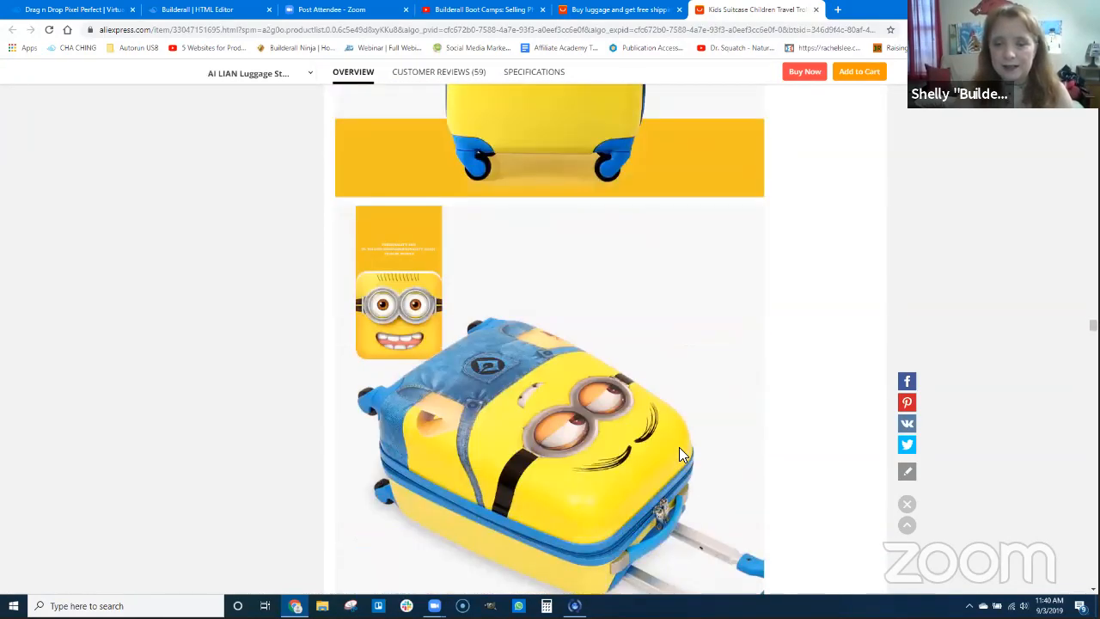
{"action": "scroll", "coordinate": [679, 455], "scroll_direction": "down", "scroll_amount": 10}
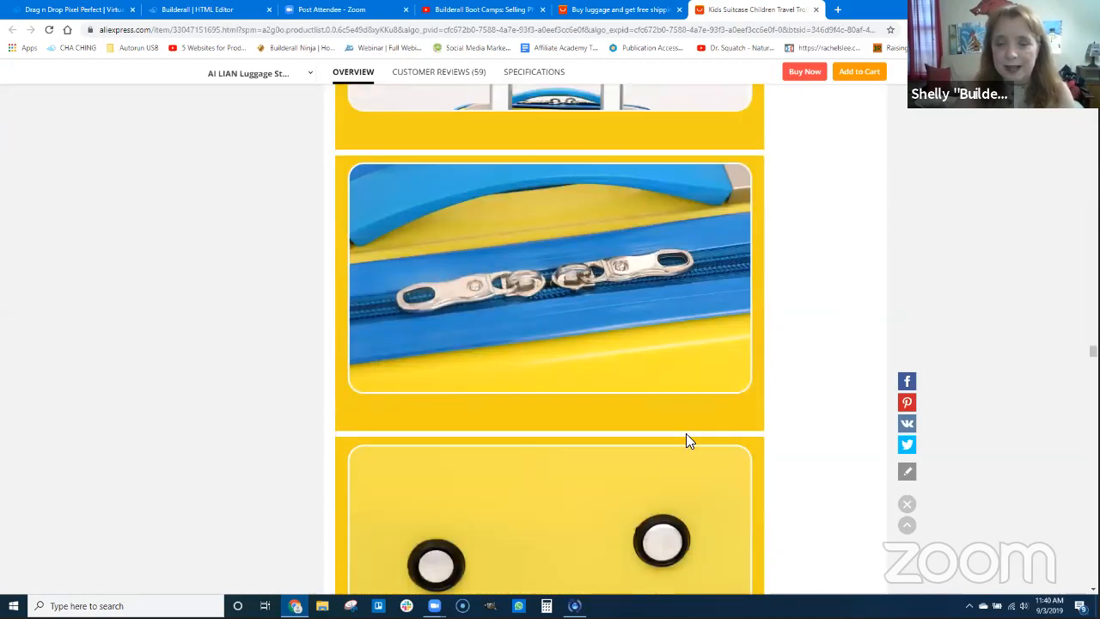
{"action": "scroll", "coordinate": [685, 441], "scroll_direction": "down", "scroll_amount": 10}
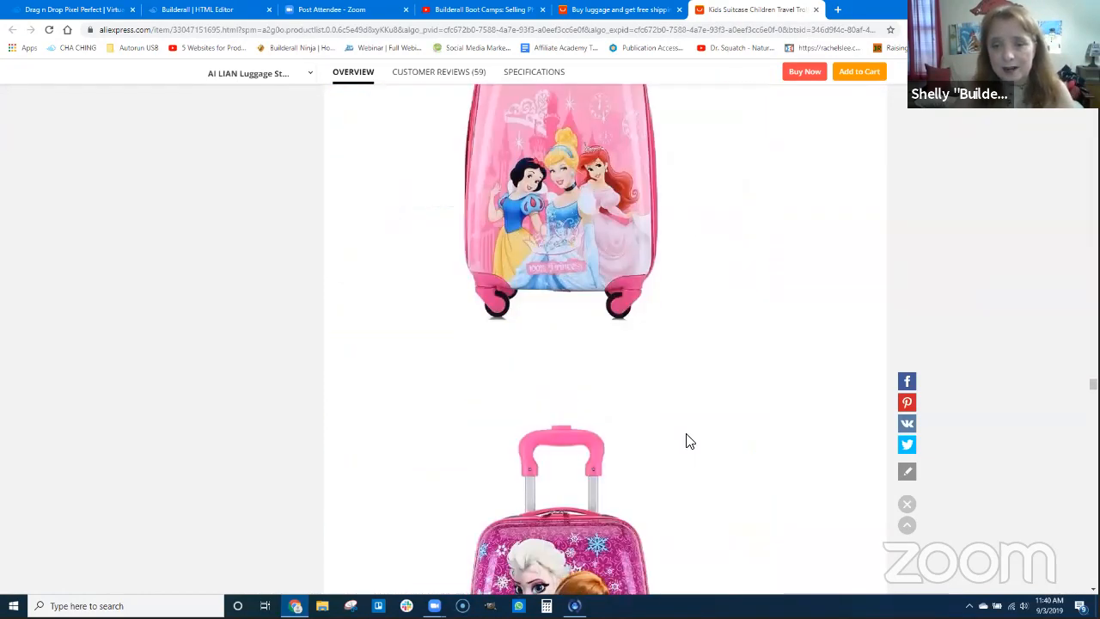
{"action": "scroll", "coordinate": [687, 440], "scroll_direction": "down", "scroll_amount": 2}
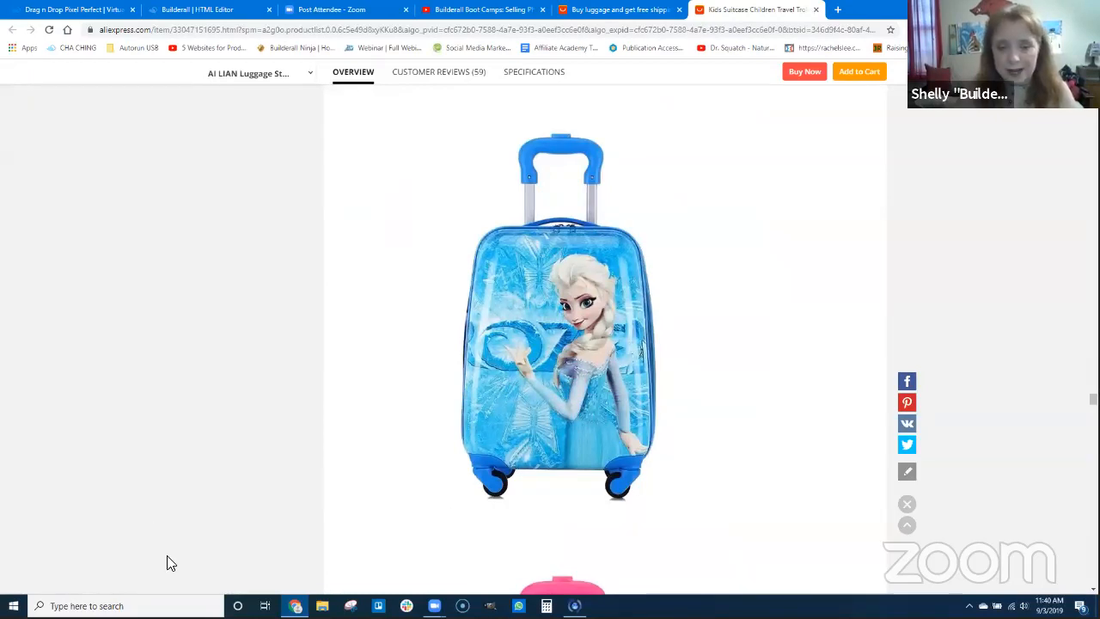
Capture the blue Elsa suitcase photo with Snipping Tool and return to the Builderall editor
{"action": "left_click", "coordinate": [350, 605]}
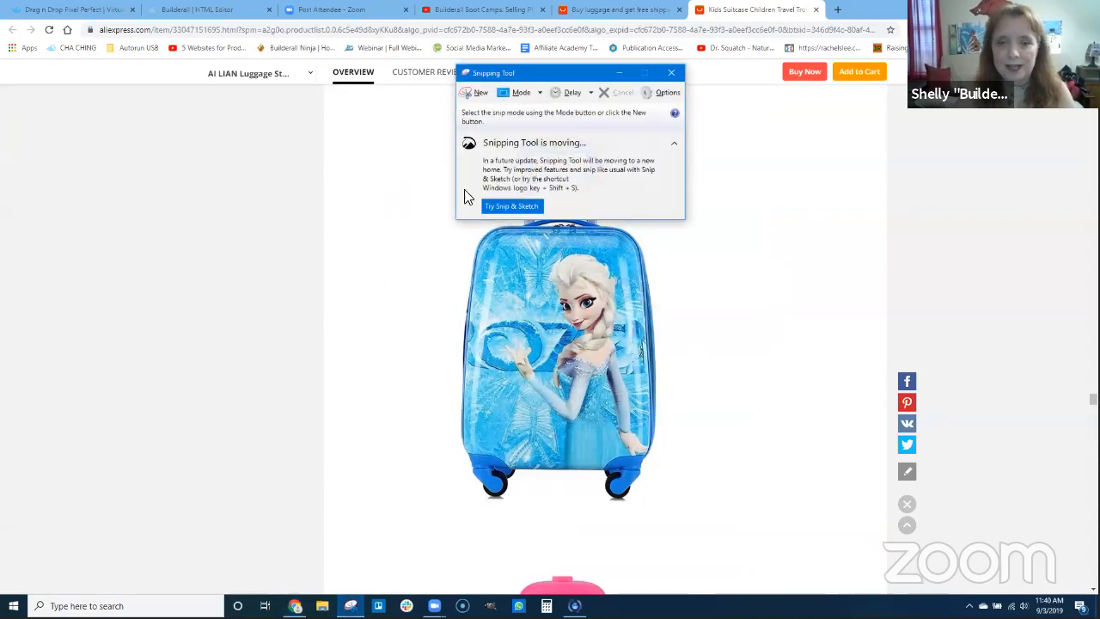
{"action": "left_click", "coordinate": [473, 92]}
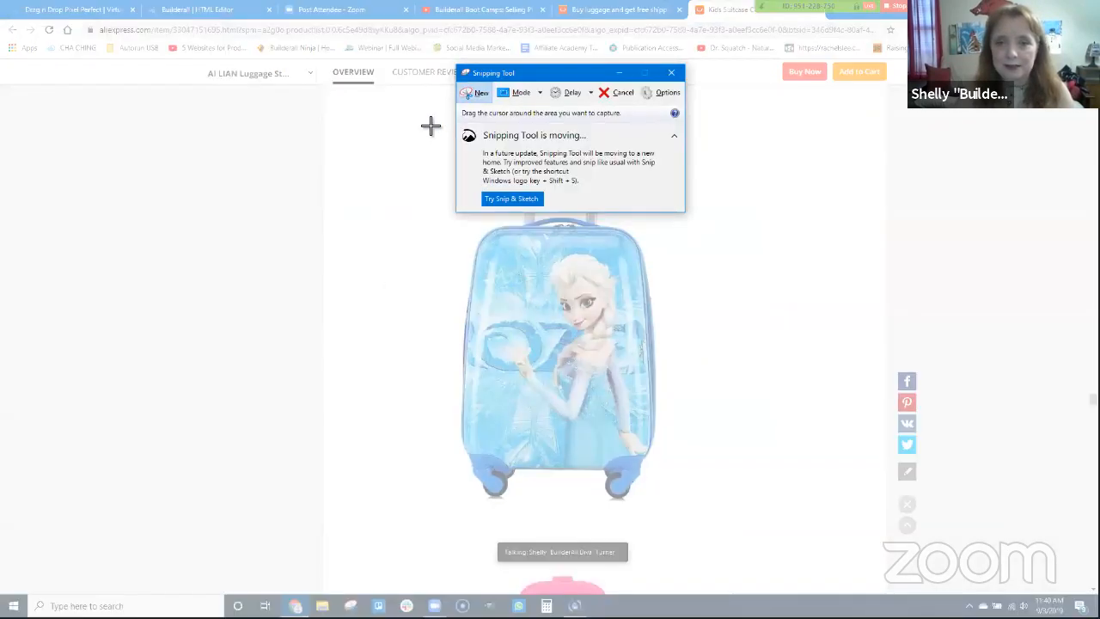
{"action": "left_click_drag", "start_coordinate": [426, 121], "coordinate": [684, 528]}
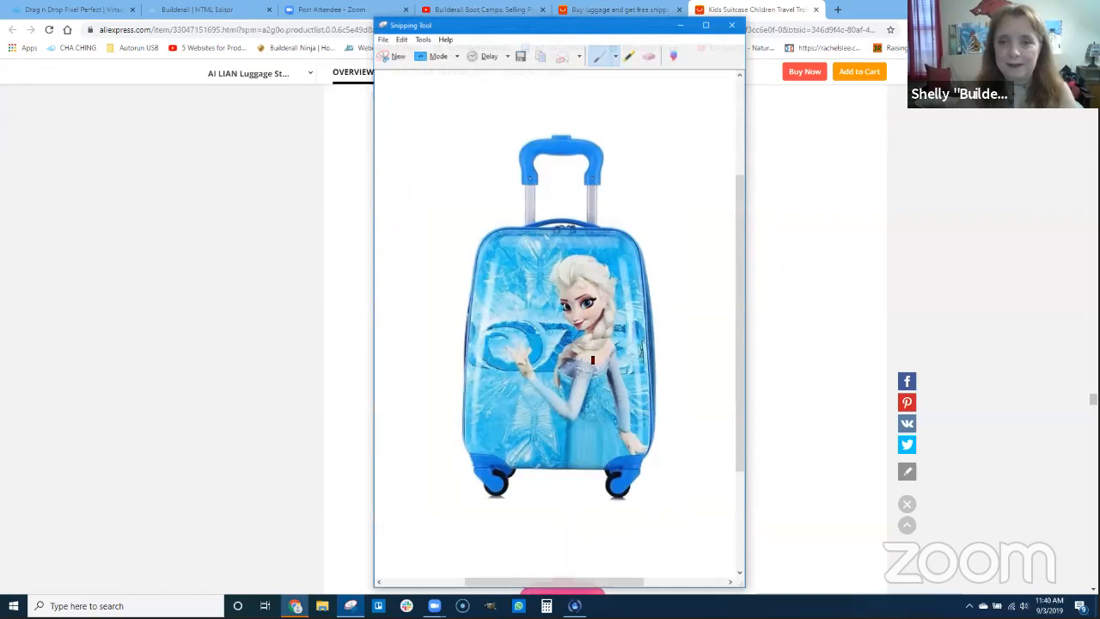
{"action": "left_click", "coordinate": [326, 283]}
{"action": "left_click", "coordinate": [198, 9]}
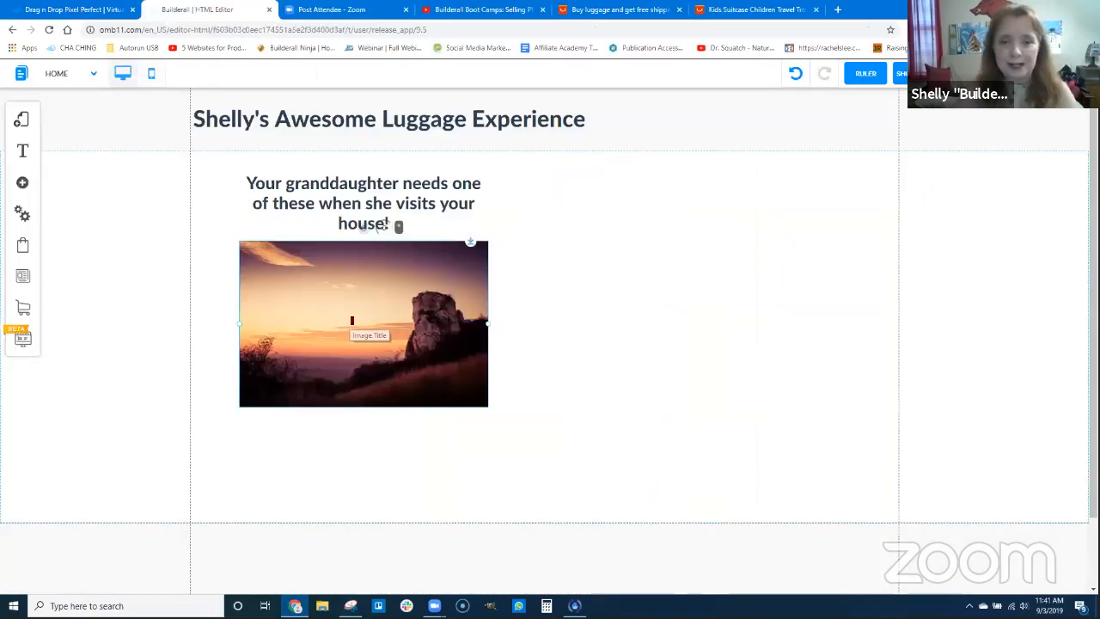
Upload elsa luggage.PNG from the Pictures folder and use it to replace the sunset image
{"action": "left_click", "coordinate": [367, 311]}
{"action": "left_click", "coordinate": [503, 186]}
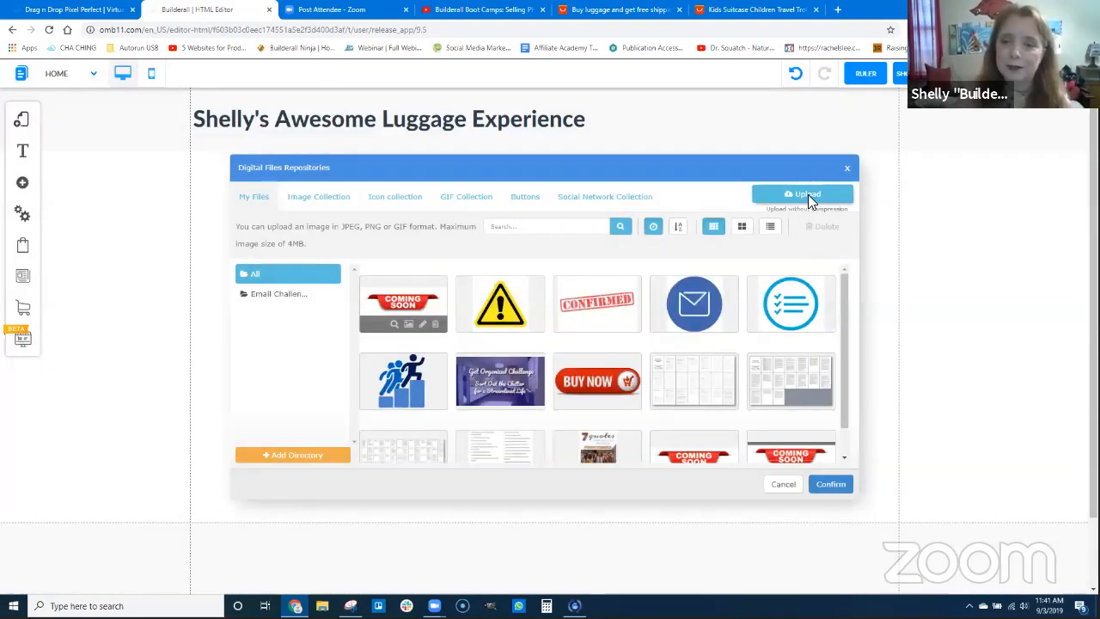
{"action": "left_click", "coordinate": [808, 196]}
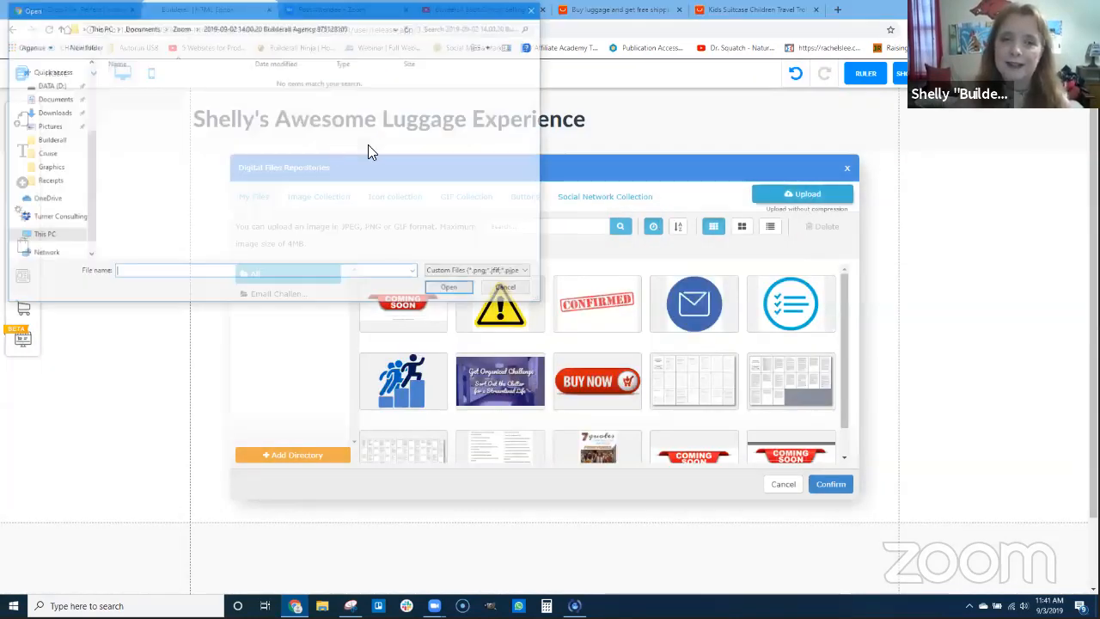
{"action": "left_click", "coordinate": [46, 200]}
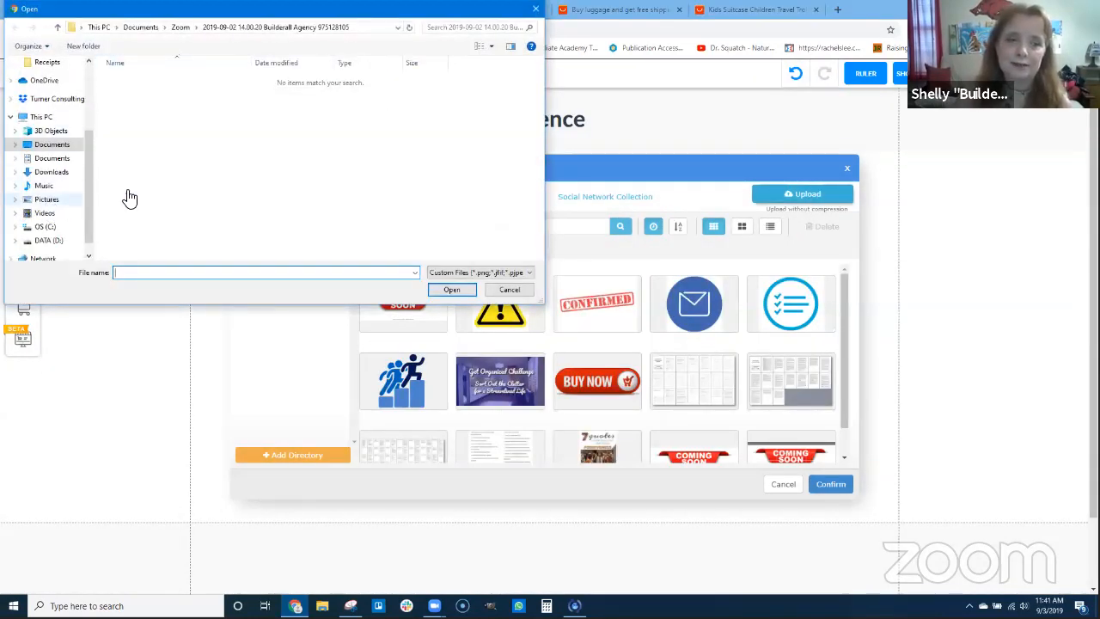
{"action": "left_click", "coordinate": [378, 98]}
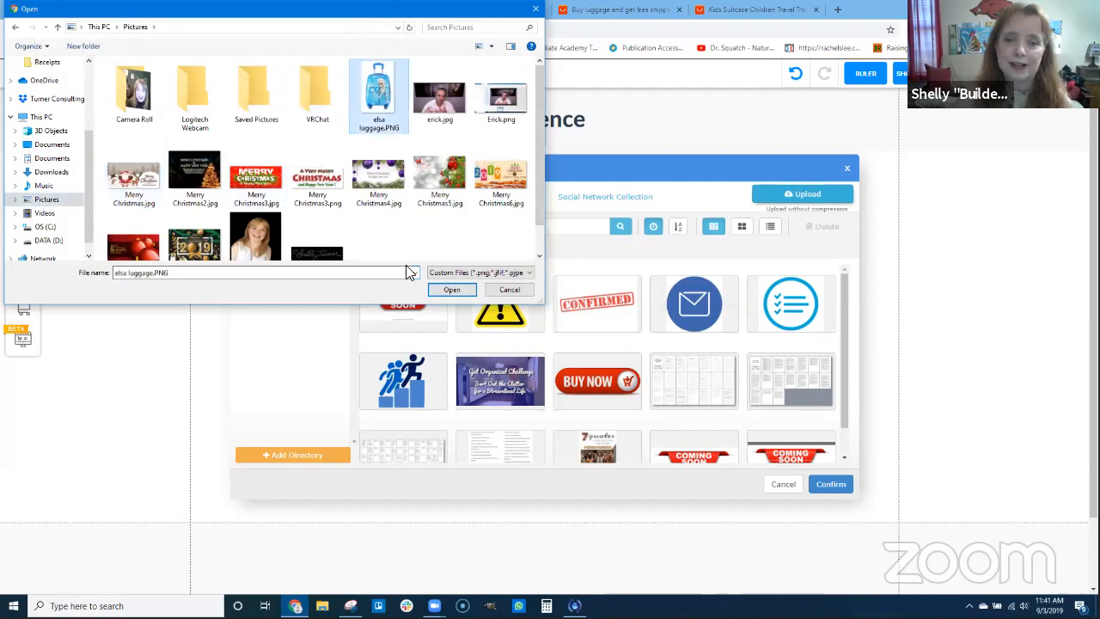
{"action": "left_click", "coordinate": [451, 289]}
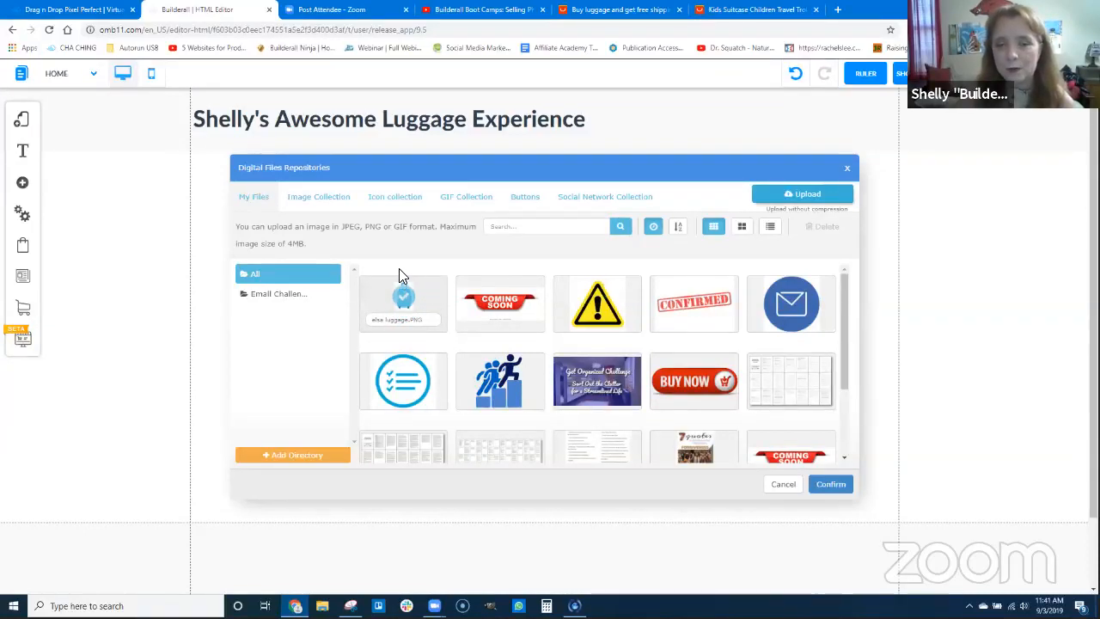
{"action": "left_click", "coordinate": [436, 289]}
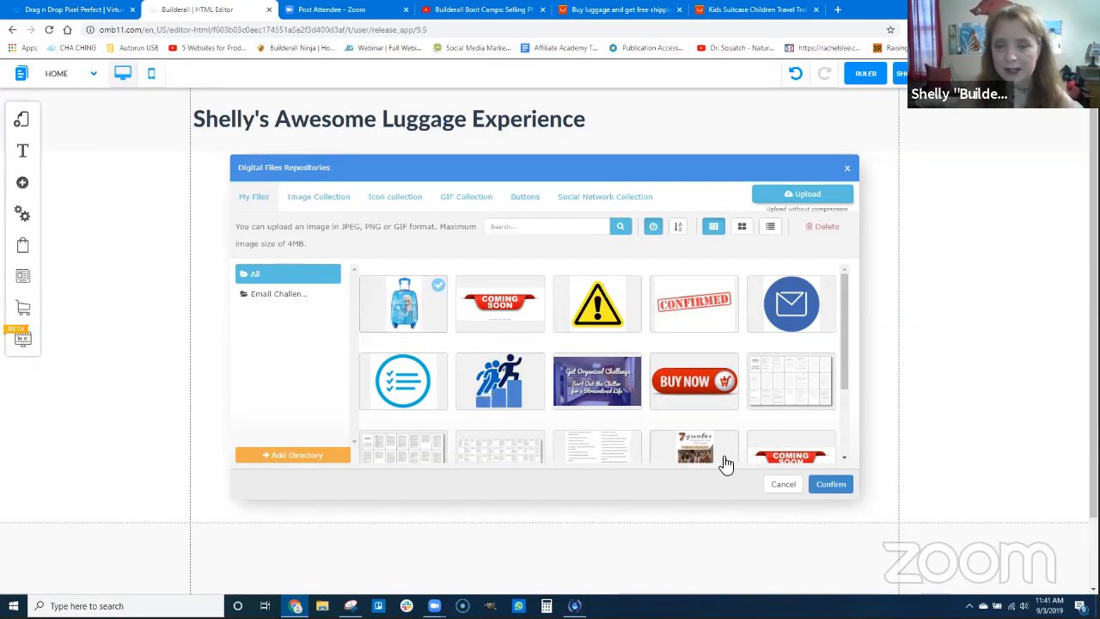
{"action": "left_click", "coordinate": [828, 484]}
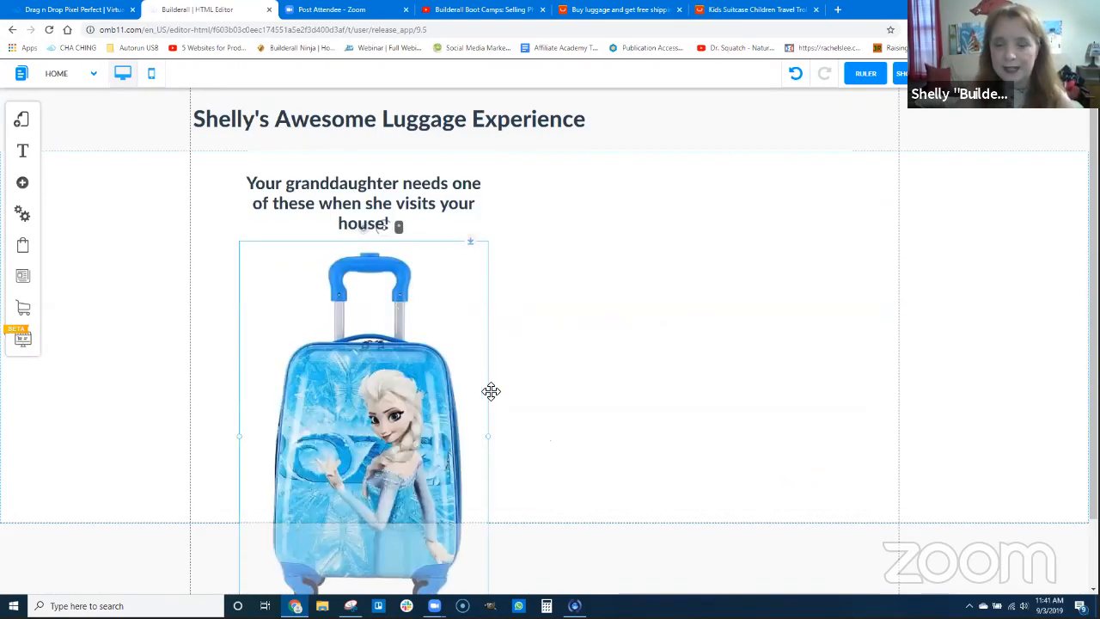
Shrink the suitcase image and place it centered under the granddaughter heading, within the white banner
{"action": "scroll", "coordinate": [962, 532], "scroll_direction": "down", "scroll_amount": 1}
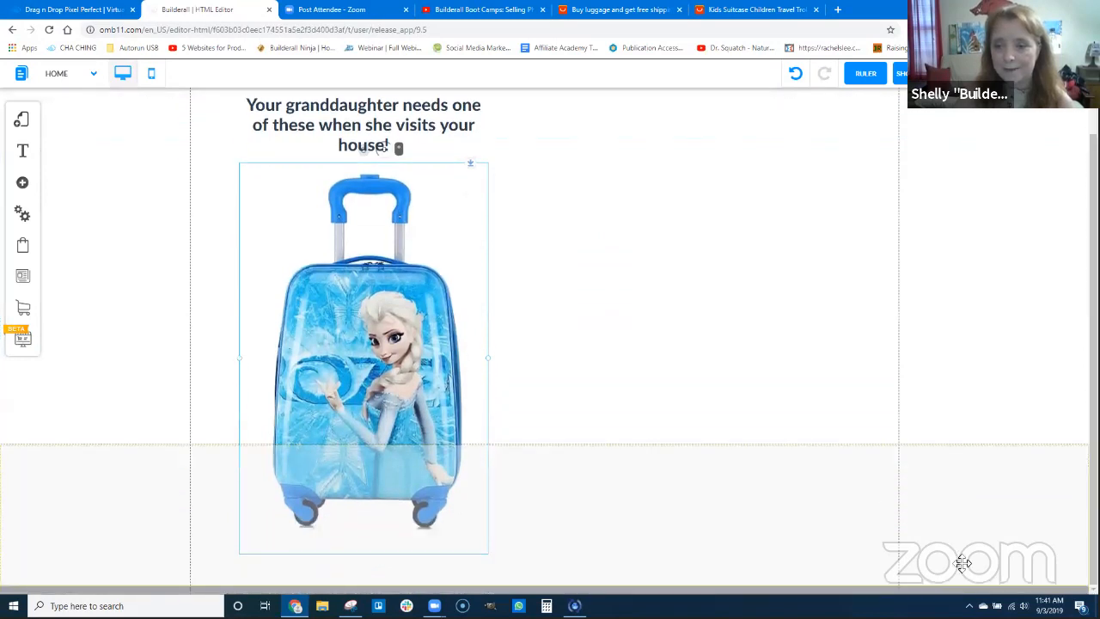
{"action": "left_click", "coordinate": [449, 333]}
{"action": "left_click_drag", "start_coordinate": [490, 367], "coordinate": [399, 288]}
{"action": "scroll", "coordinate": [536, 383], "scroll_direction": "up", "scroll_amount": 2}
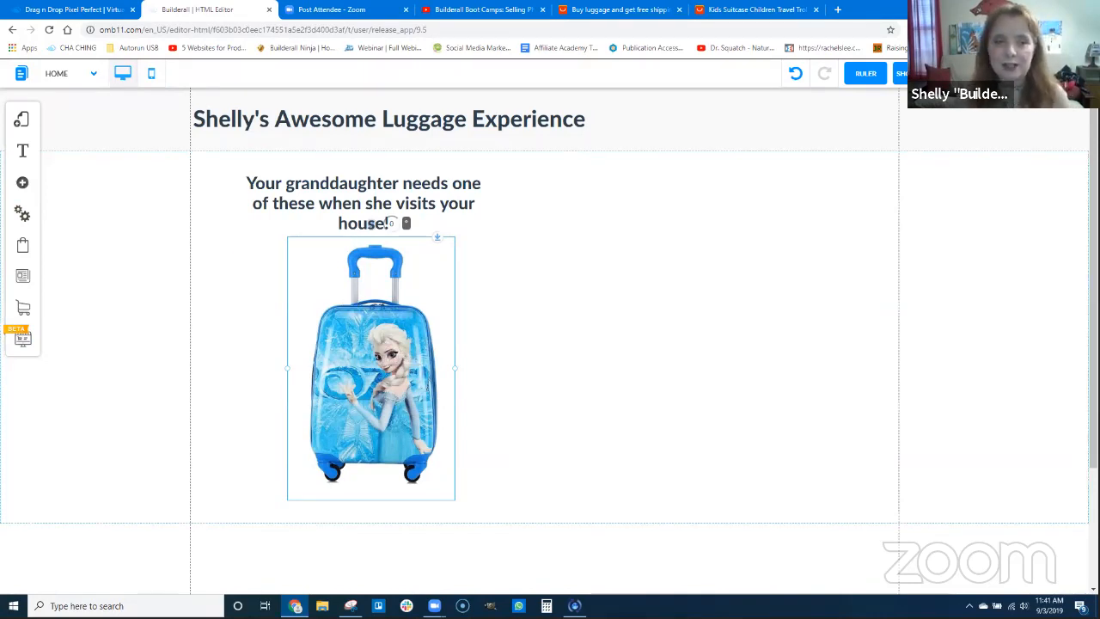
Look through the available image element types, including Image Hover, Image 3D and Image Effect
{"action": "left_click", "coordinate": [23, 182]}
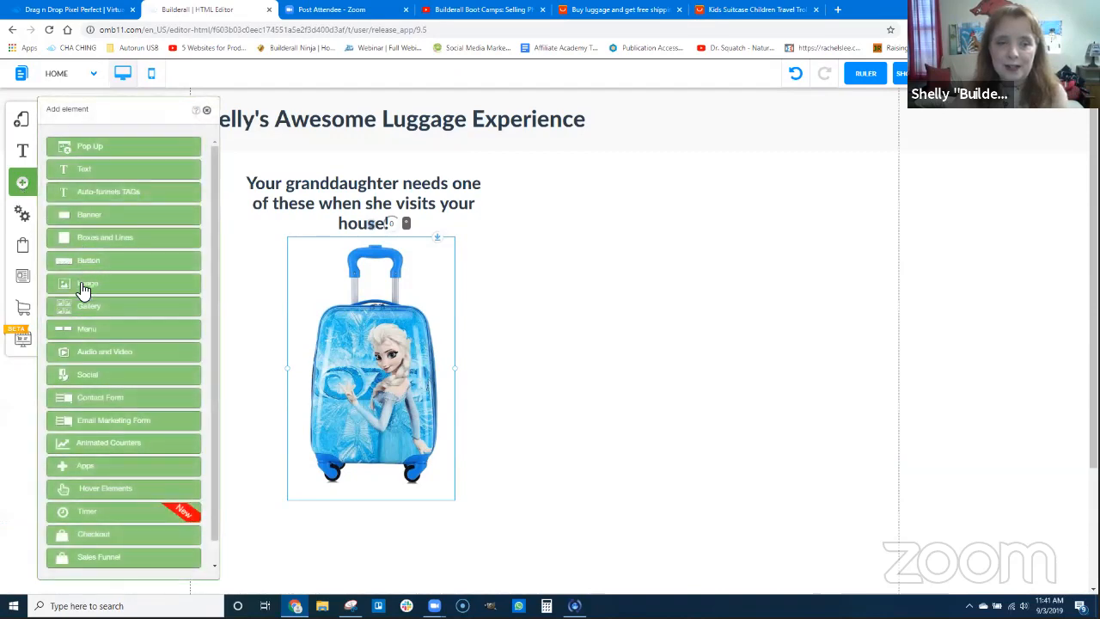
{"action": "left_click", "coordinate": [83, 288]}
{"action": "scroll", "coordinate": [102, 442], "scroll_direction": "down", "scroll_amount": 5}
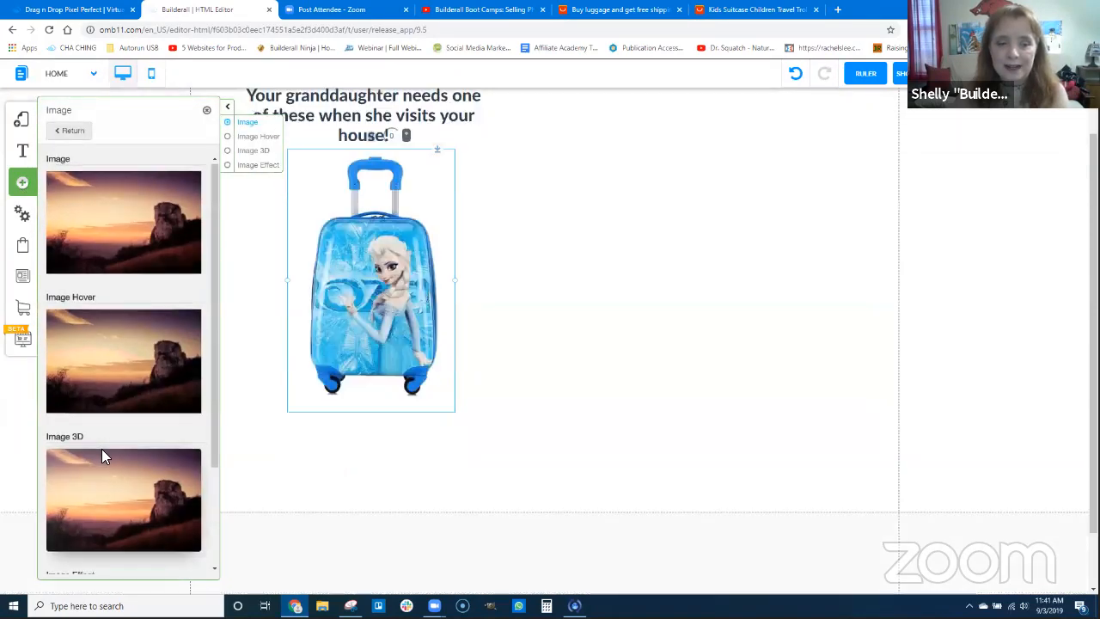
{"action": "scroll", "coordinate": [140, 352], "scroll_direction": "up", "scroll_amount": 3}
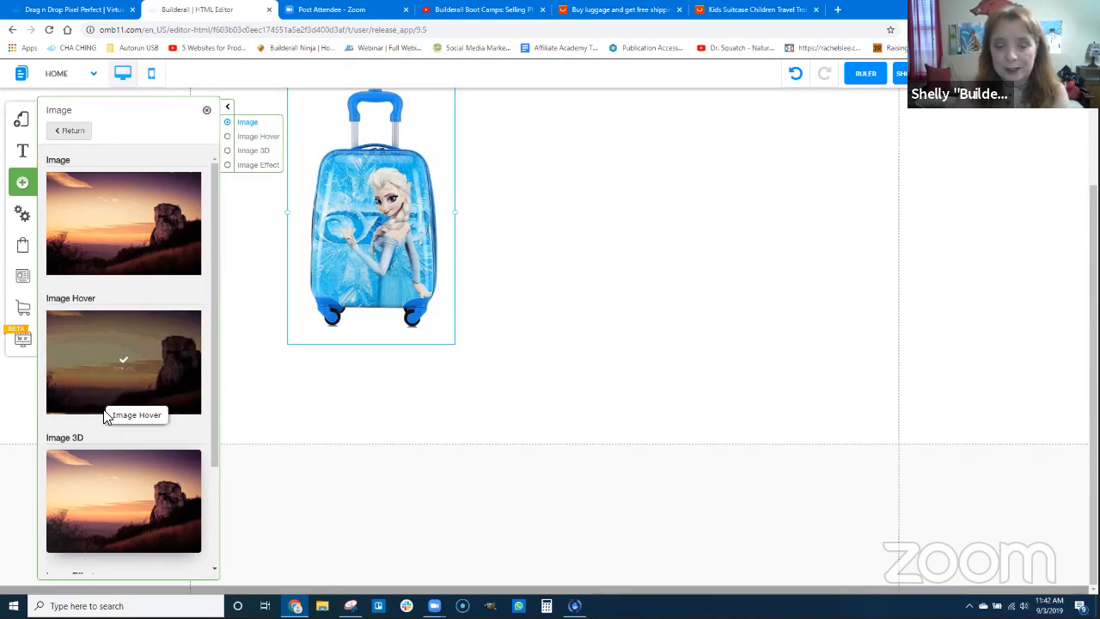
{"action": "scroll", "coordinate": [103, 496], "scroll_direction": "down", "scroll_amount": 2}
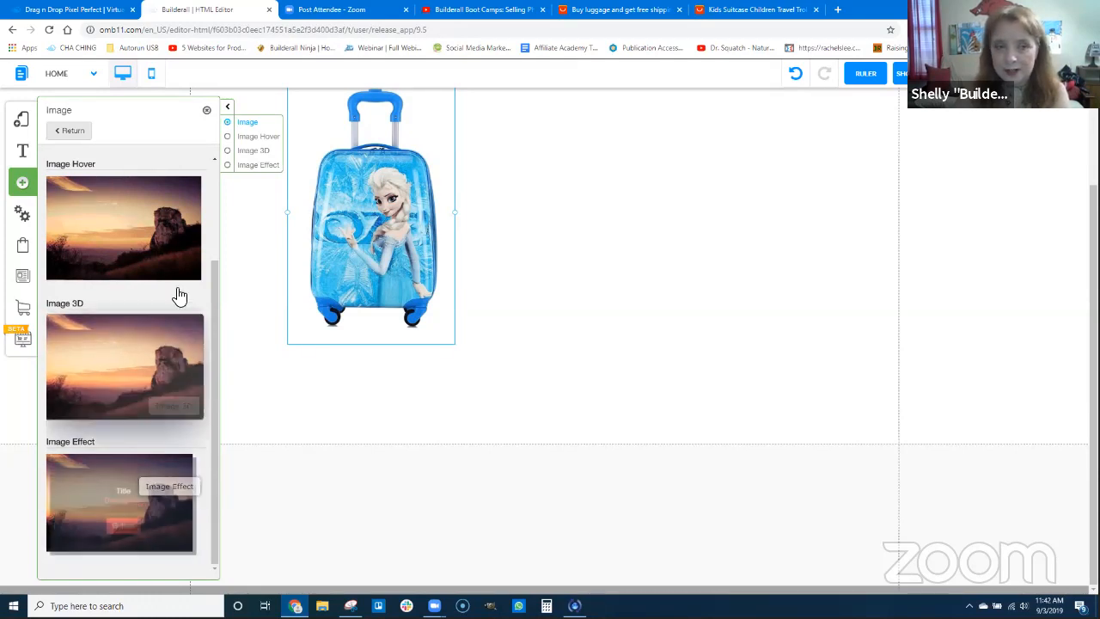
Browse the gallery element styles from Image Gallery through Image Slides, and close the list without adding one
{"action": "left_click", "coordinate": [75, 133]}
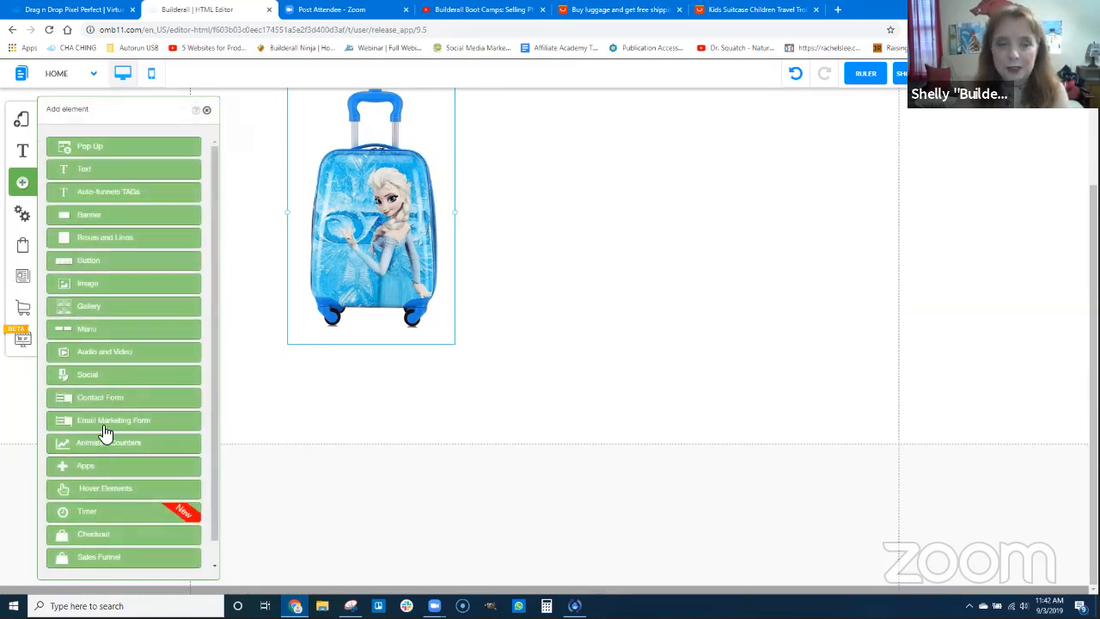
{"action": "left_click", "coordinate": [93, 307]}
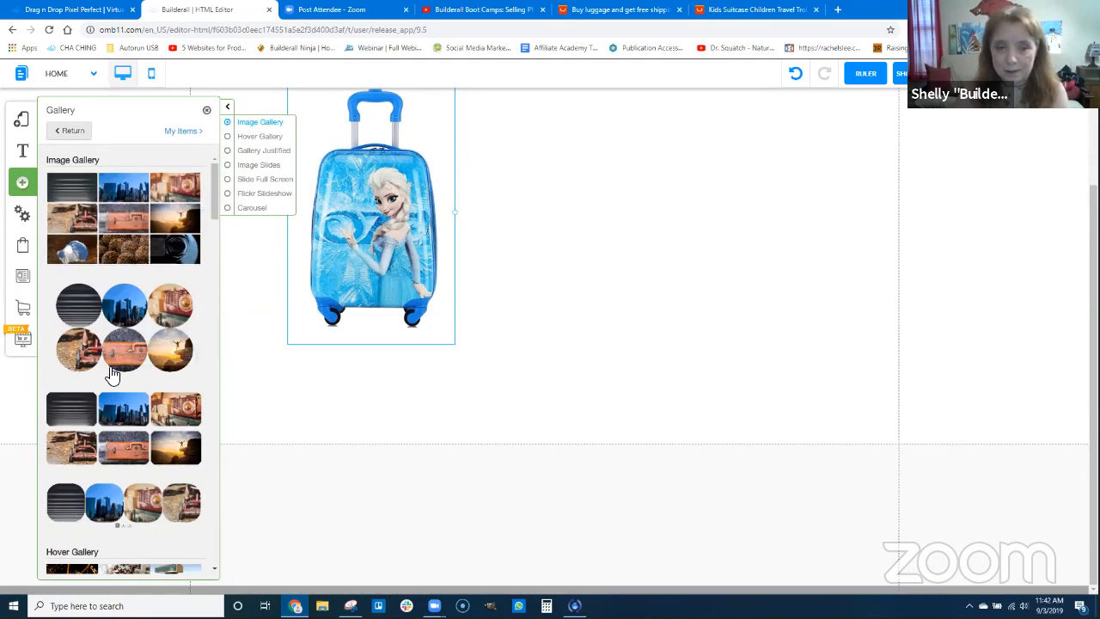
{"action": "scroll", "coordinate": [148, 490], "scroll_direction": "down", "scroll_amount": 1}
{"action": "scroll", "coordinate": [148, 489], "scroll_direction": "down", "scroll_amount": 5}
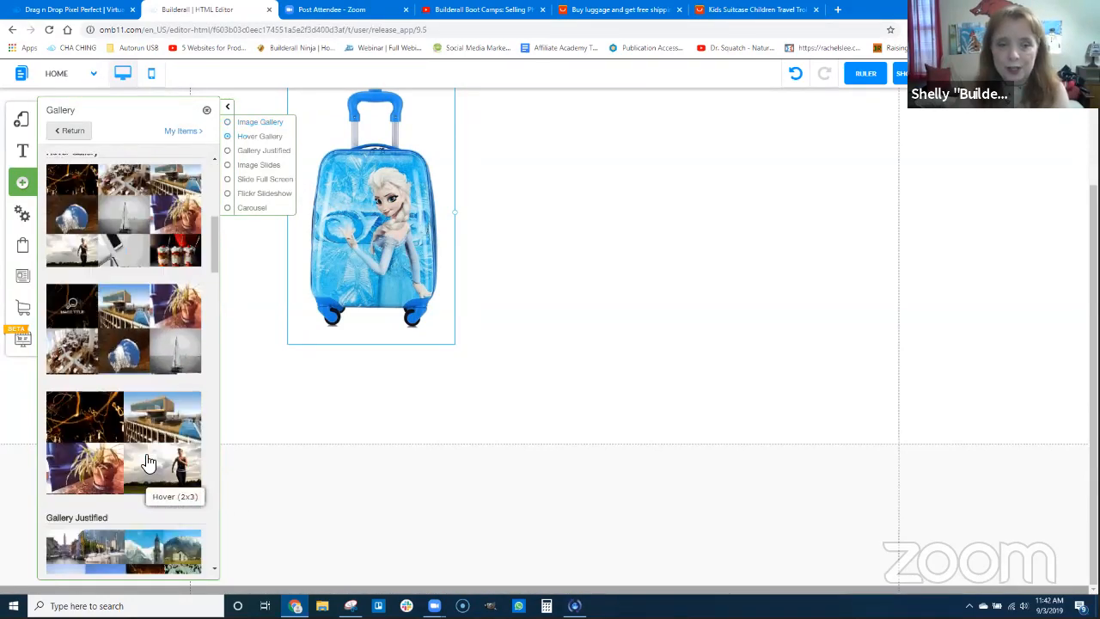
{"action": "scroll", "coordinate": [144, 432], "scroll_direction": "down", "scroll_amount": 4}
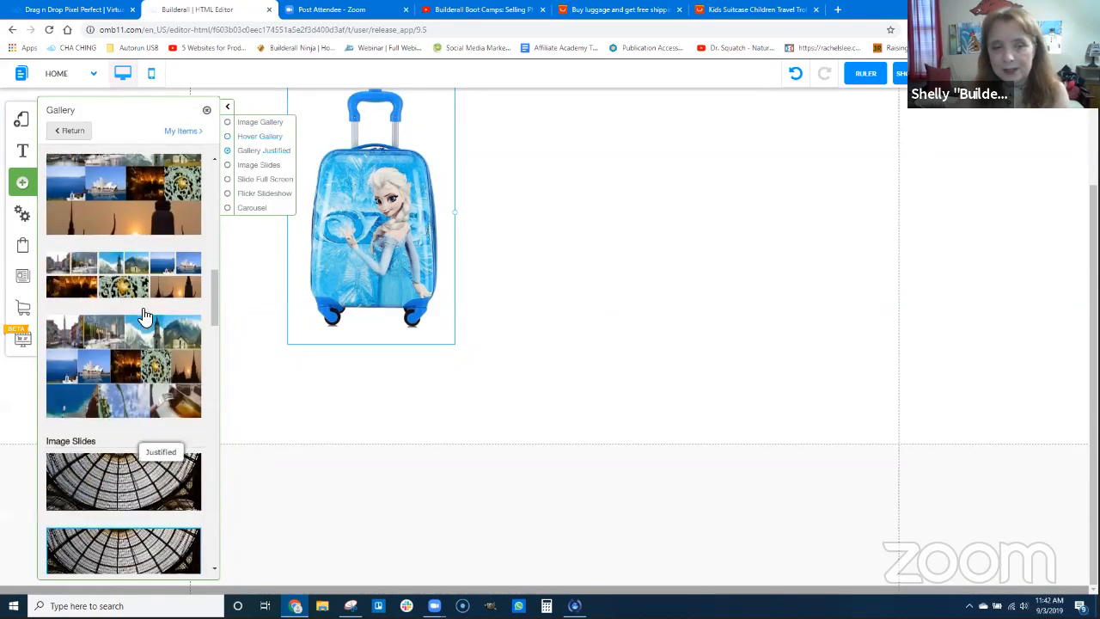
{"action": "scroll", "coordinate": [120, 318], "scroll_direction": "down", "scroll_amount": 1}
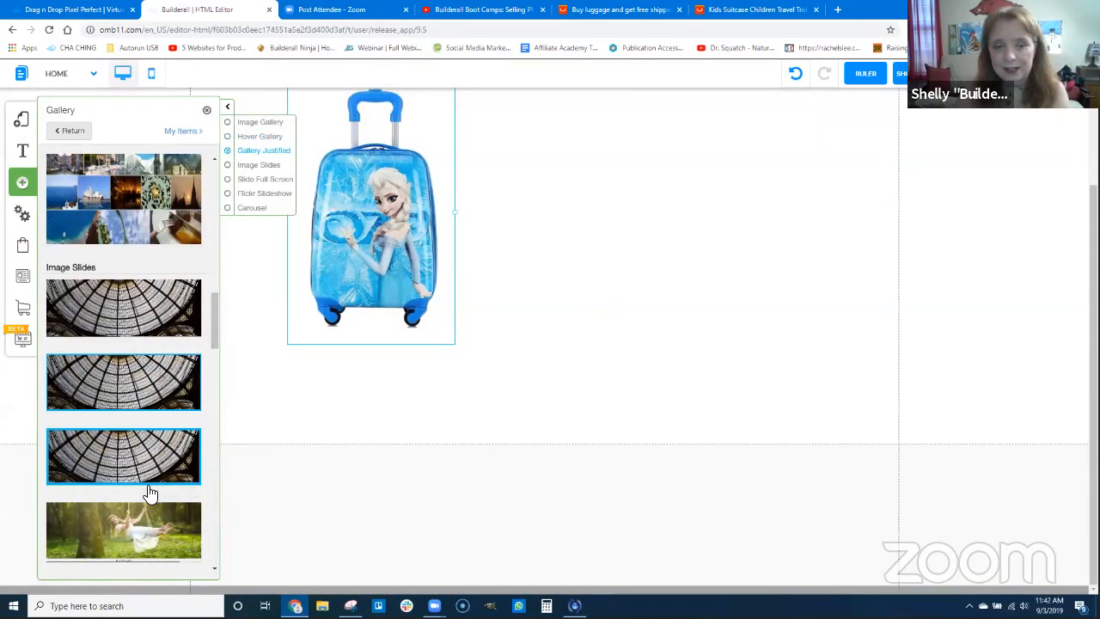
{"action": "scroll", "coordinate": [146, 488], "scroll_direction": "down", "scroll_amount": 1}
{"action": "scroll", "coordinate": [153, 414], "scroll_direction": "down", "scroll_amount": 6}
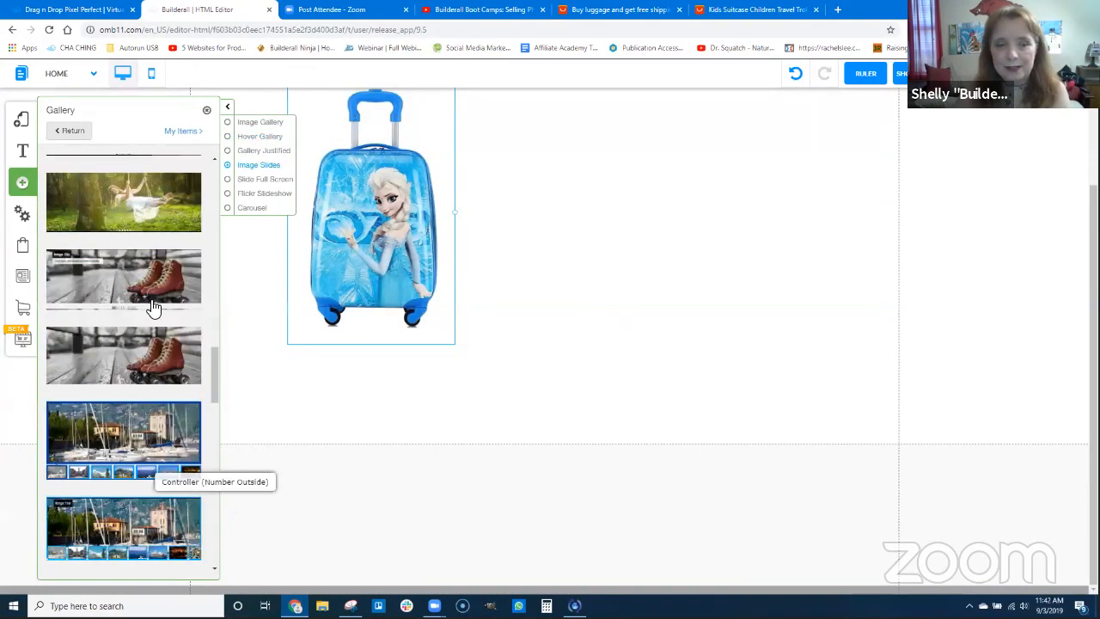
{"action": "scroll", "coordinate": [159, 359], "scroll_direction": "down", "scroll_amount": 3}
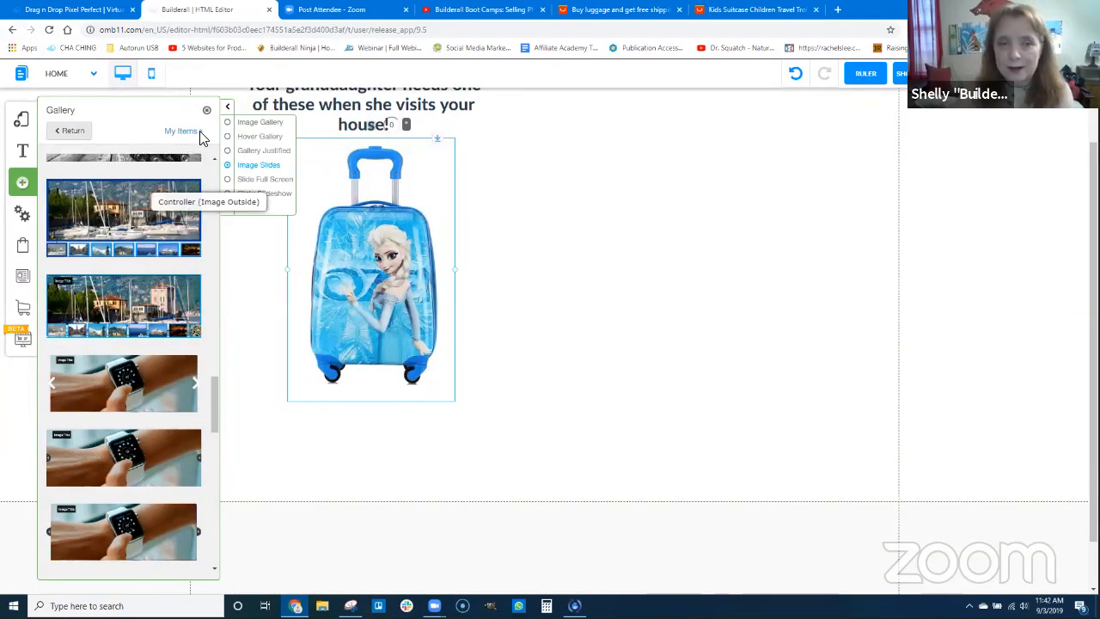
{"action": "left_click", "coordinate": [350, 209]}
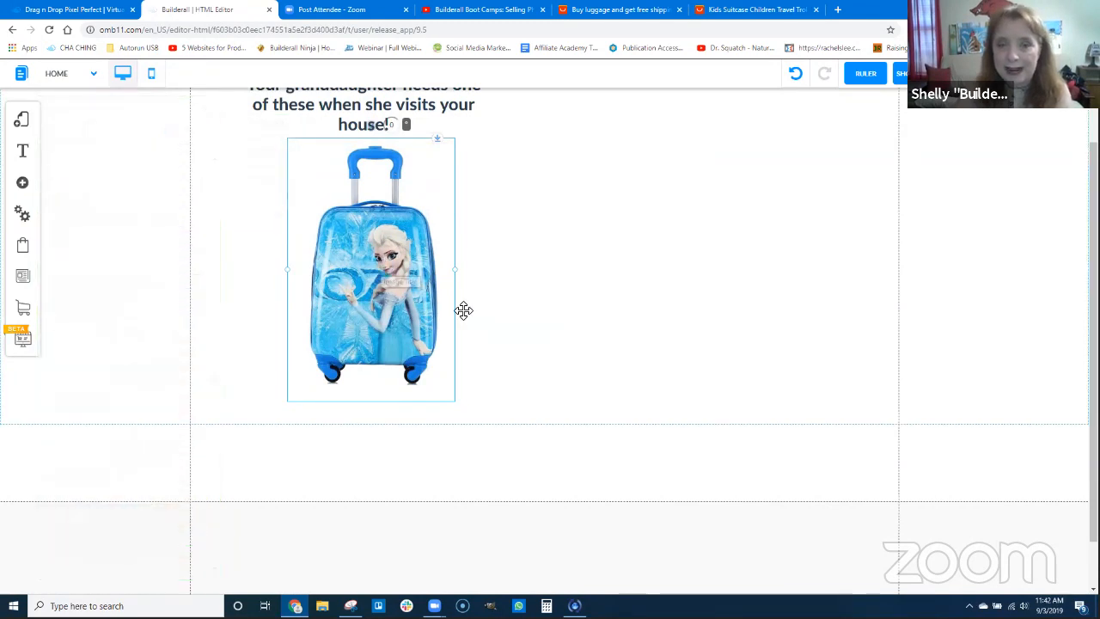
Add a One Step Checkout element to the page
{"action": "scroll", "coordinate": [476, 265], "scroll_direction": "up", "scroll_amount": 2}
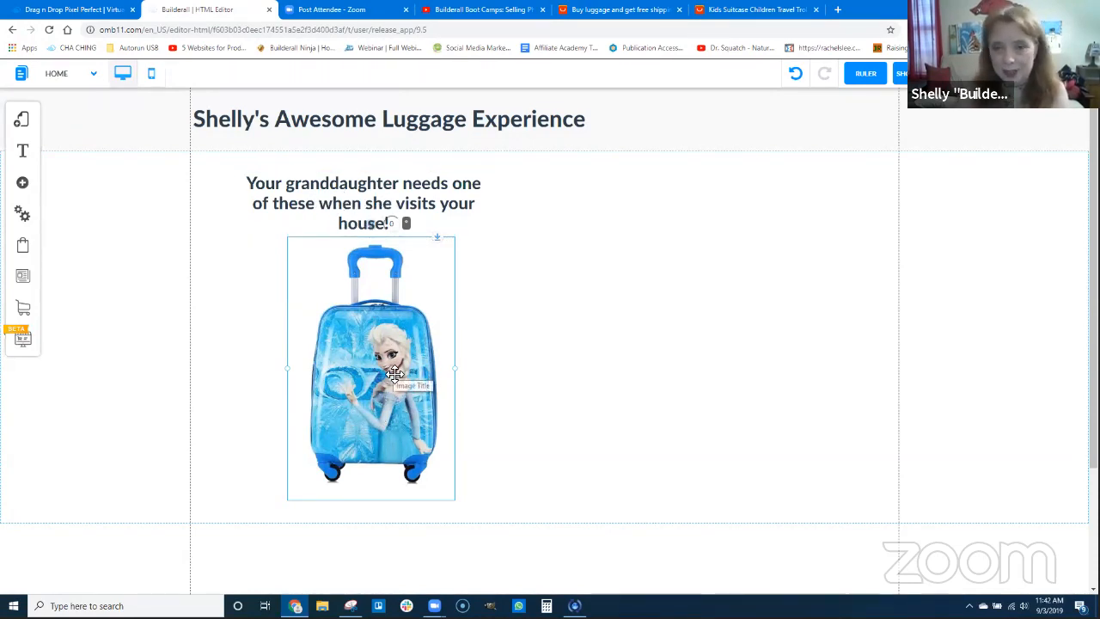
{"action": "left_click", "coordinate": [23, 185]}
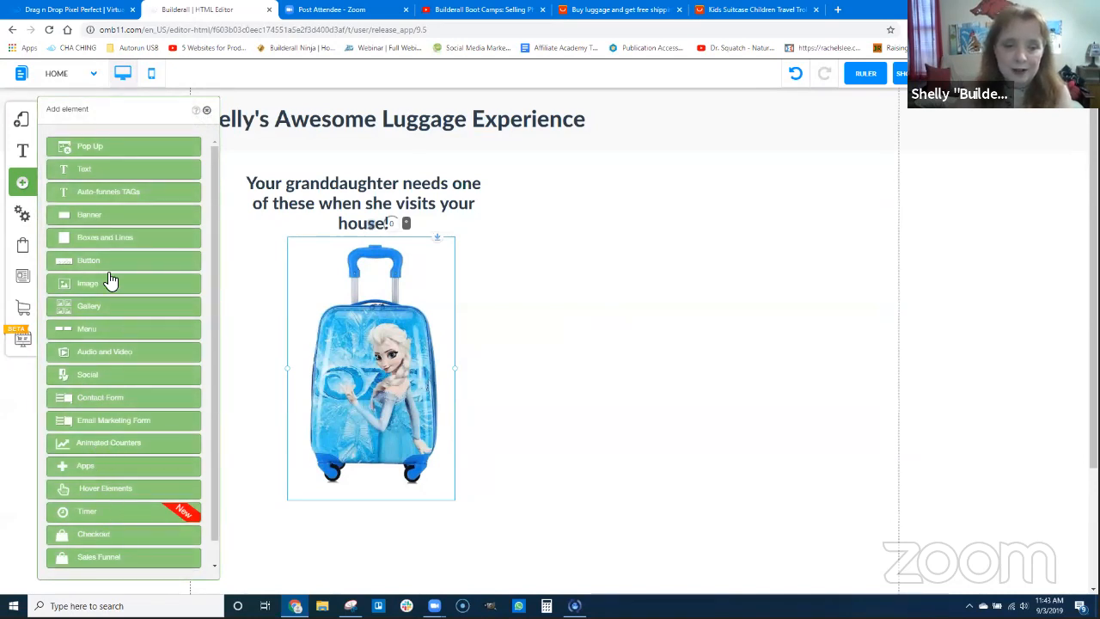
{"action": "left_click", "coordinate": [93, 535]}
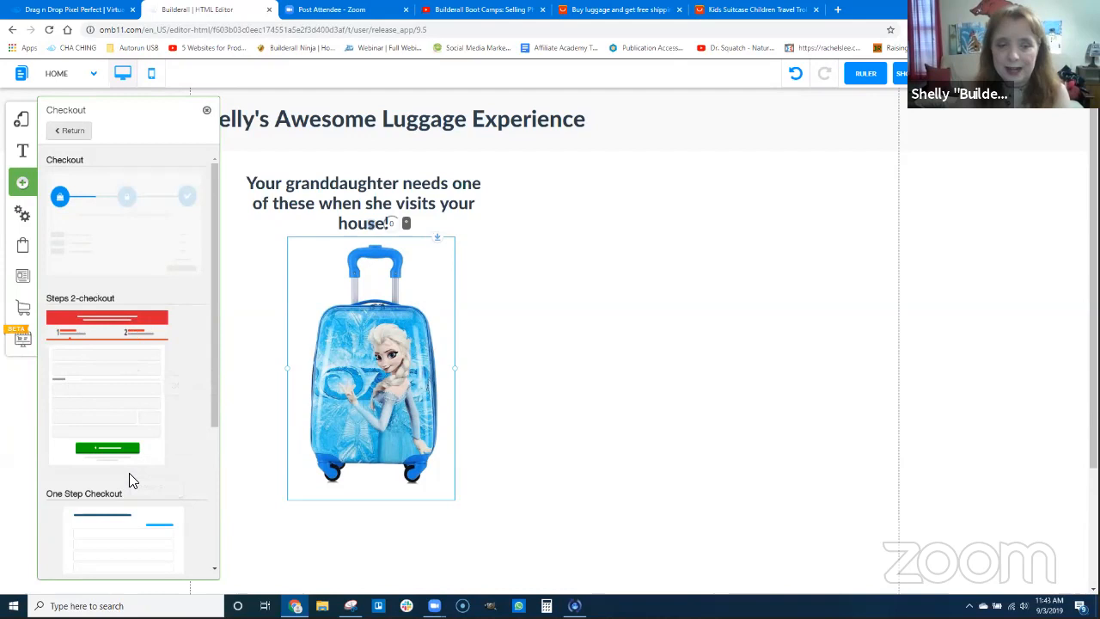
{"action": "scroll", "coordinate": [133, 468], "scroll_direction": "down", "scroll_amount": 2}
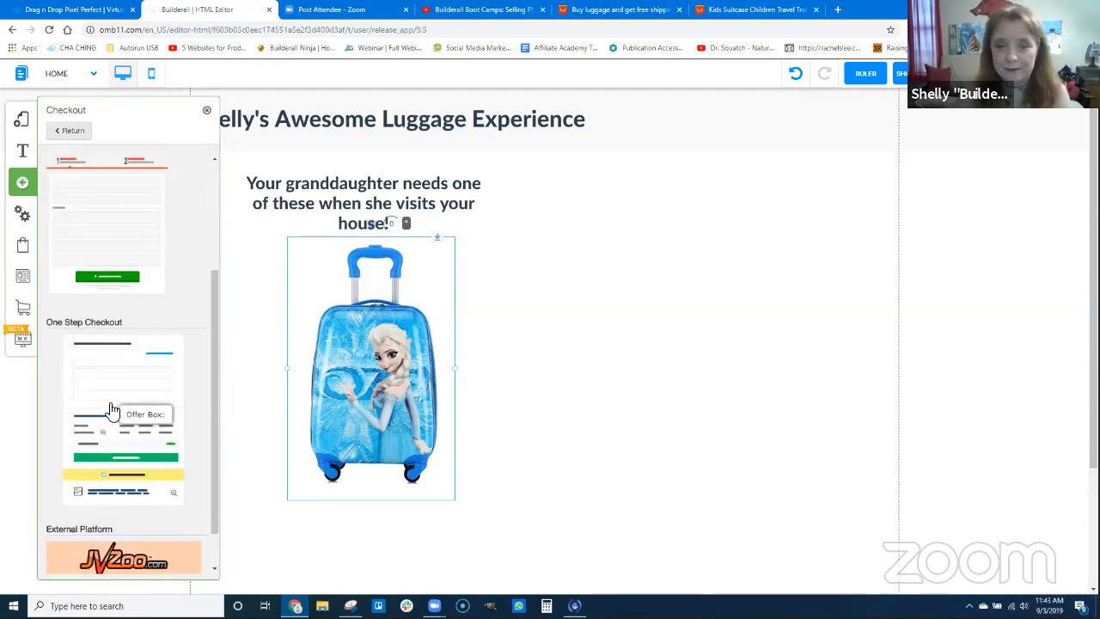
{"action": "left_click", "coordinate": [144, 408]}
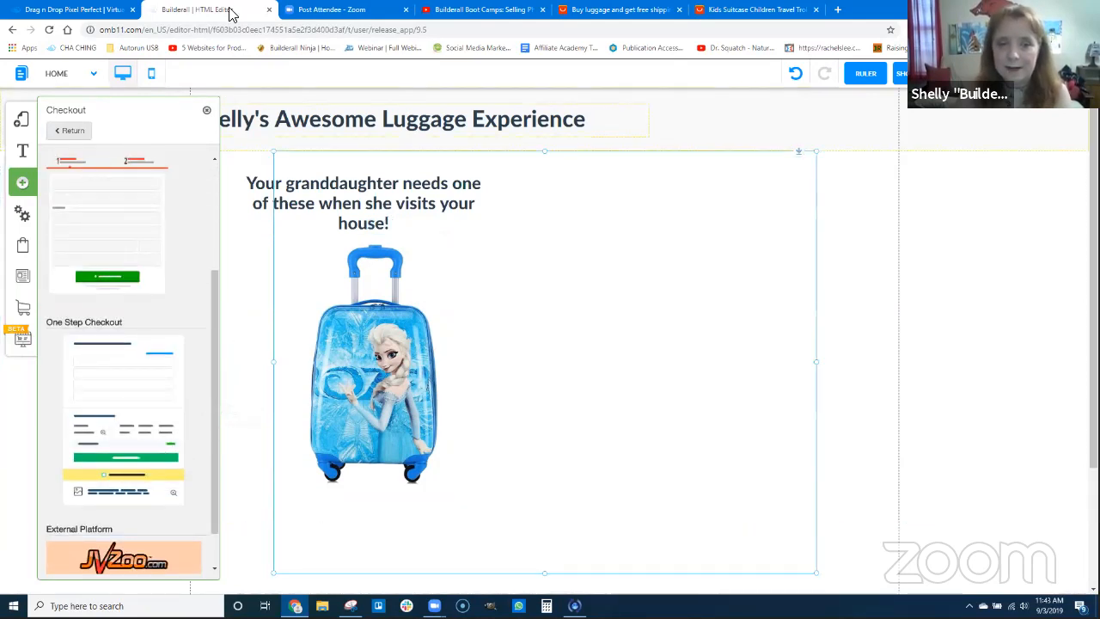
{"action": "left_click", "coordinate": [207, 112]}
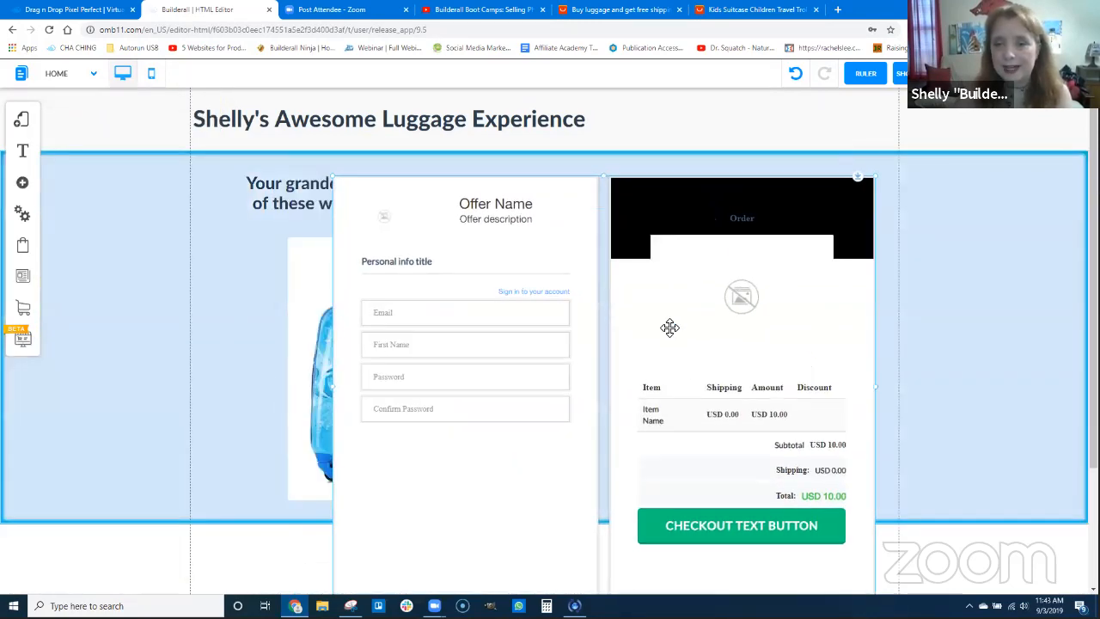
Change the checkout form's theme to Default
{"action": "left_click", "coordinate": [671, 328]}
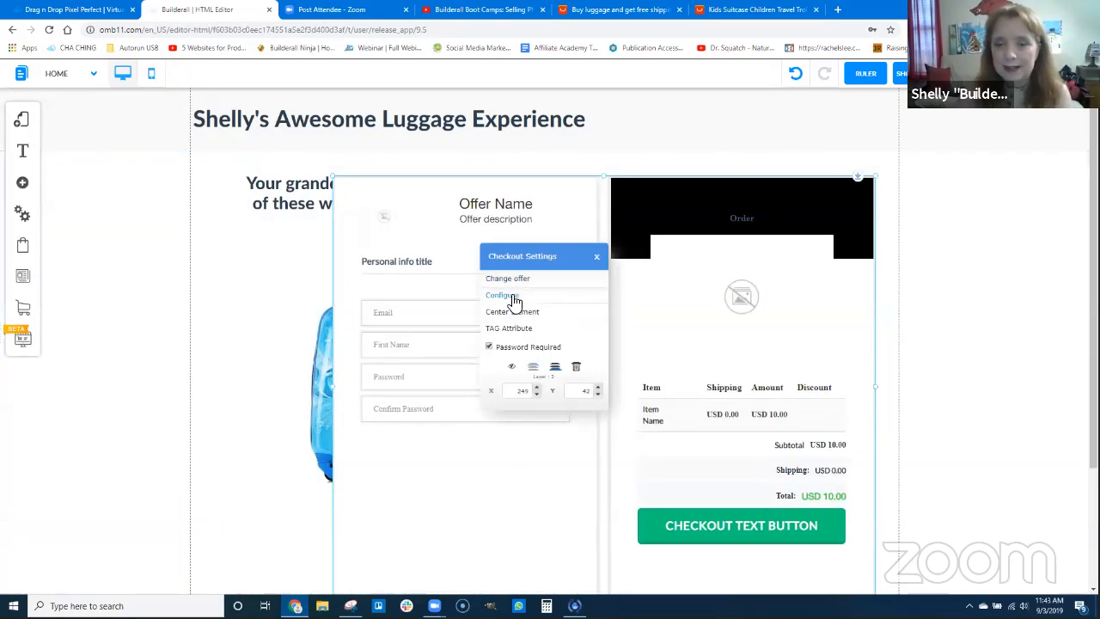
{"action": "left_click", "coordinate": [496, 295]}
{"action": "left_click", "coordinate": [479, 212]}
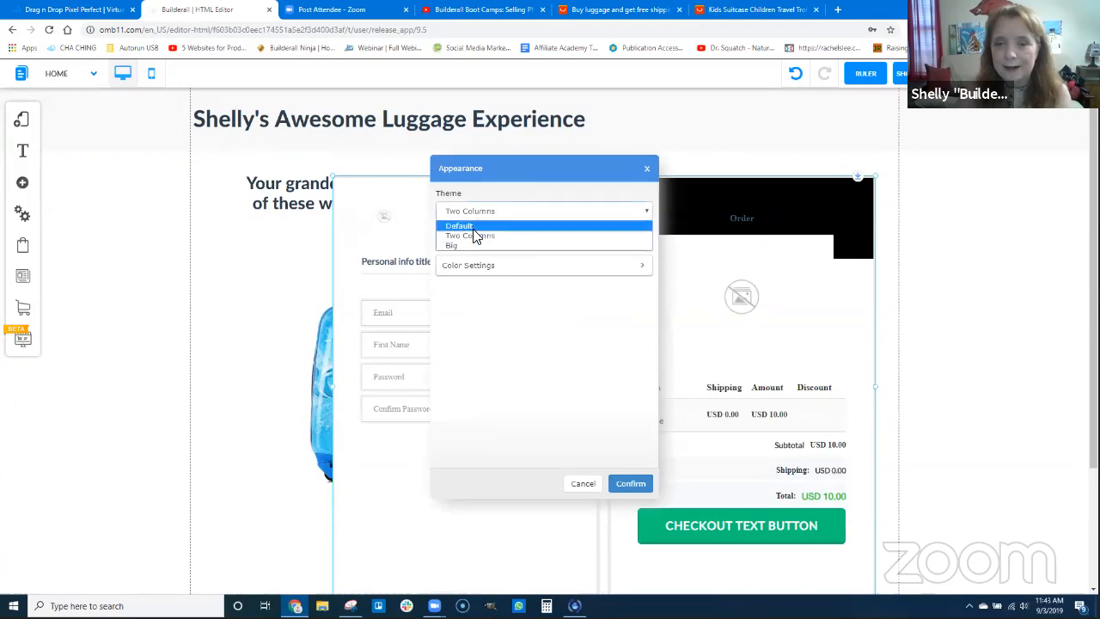
{"action": "left_click", "coordinate": [468, 226]}
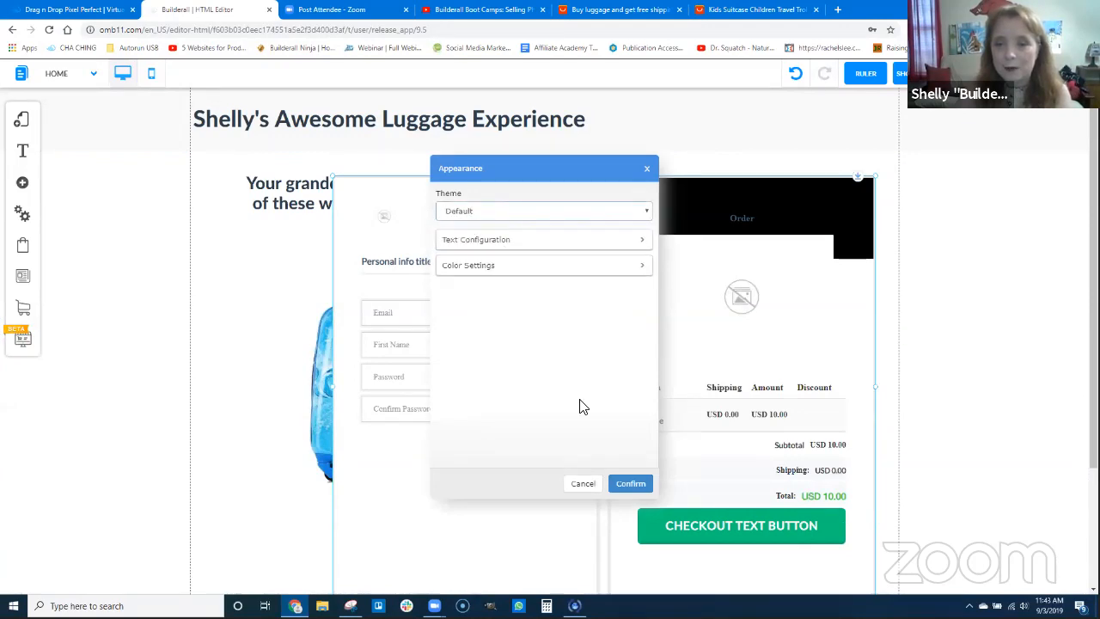
{"action": "left_click", "coordinate": [629, 482]}
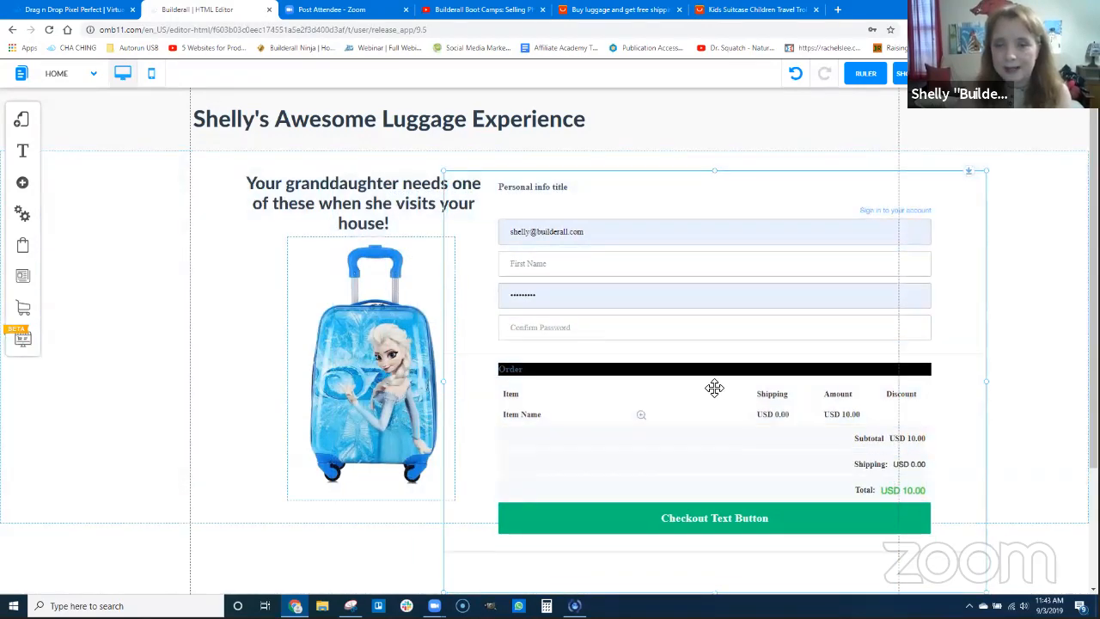
Narrow the checkout form and move it beside the suitcase image so that it clears the heading and picture
{"action": "left_click_drag", "start_coordinate": [712, 388], "coordinate": [549, 354]}
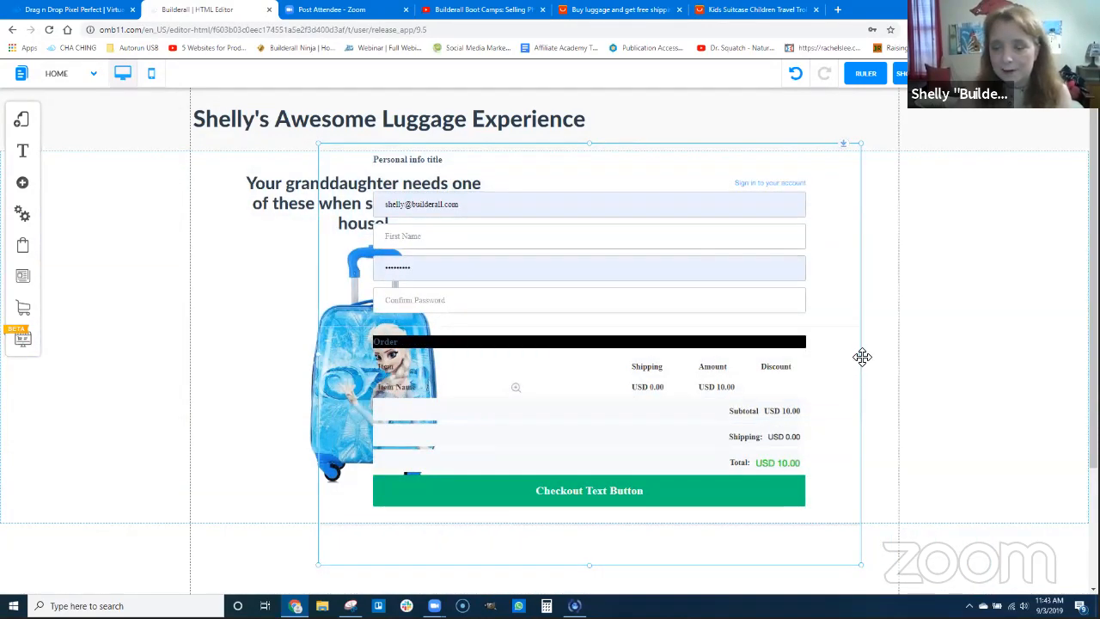
{"action": "left_click_drag", "start_coordinate": [861, 354], "coordinate": [707, 348]}
{"action": "left_click_drag", "start_coordinate": [579, 284], "coordinate": [750, 353]}
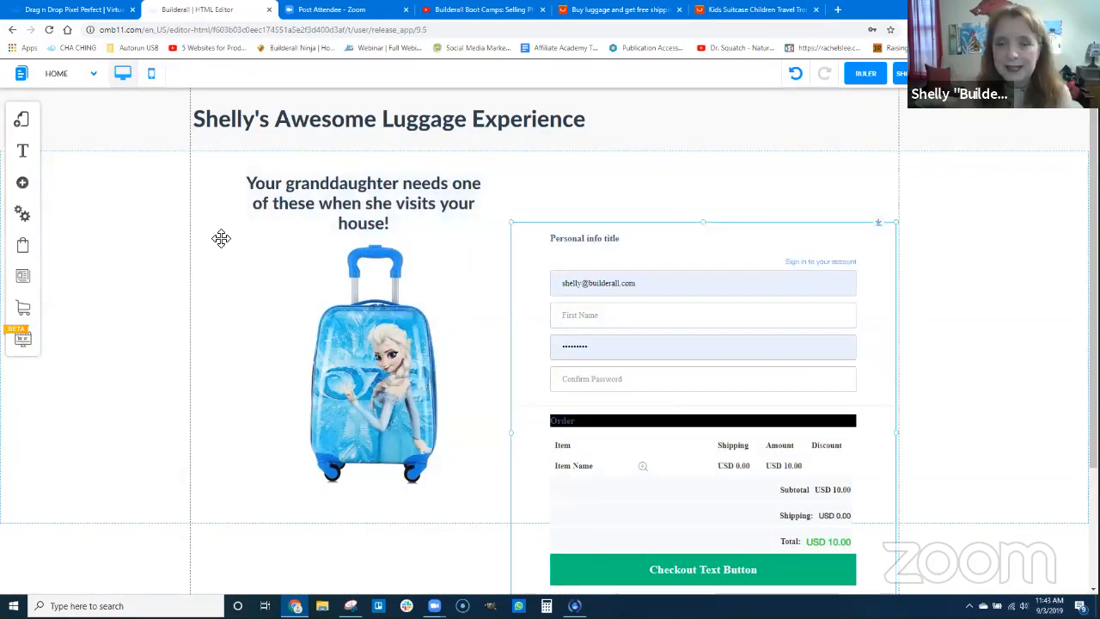
Add an extra-large title reading "Get Your Luggage Today" above the checkout form and centre its text
{"action": "left_click", "coordinate": [23, 183]}
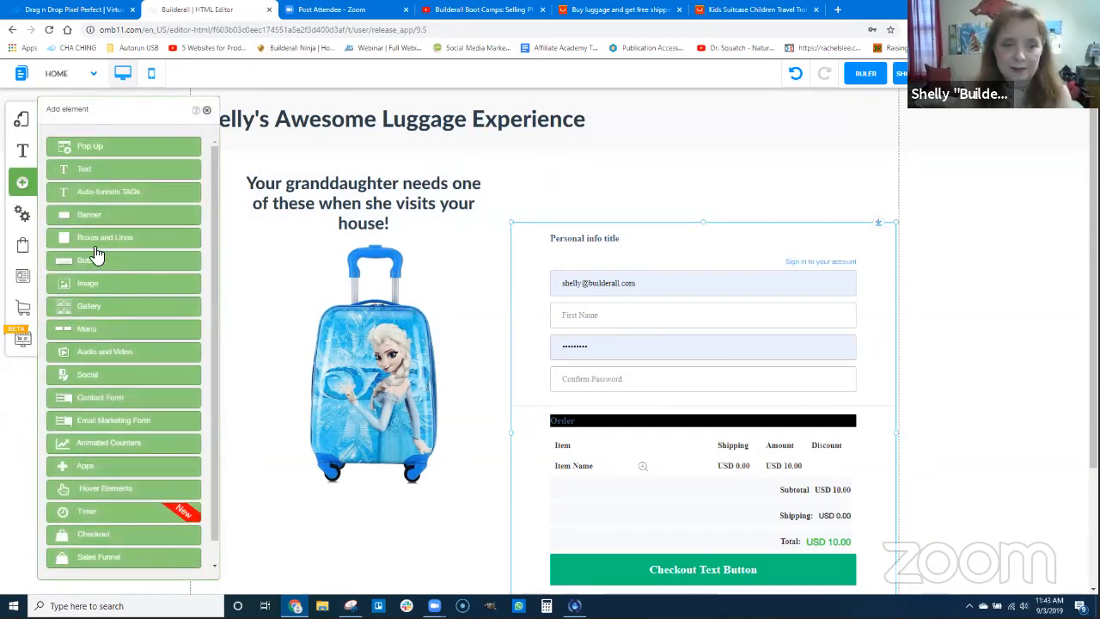
{"action": "left_click", "coordinate": [93, 172]}
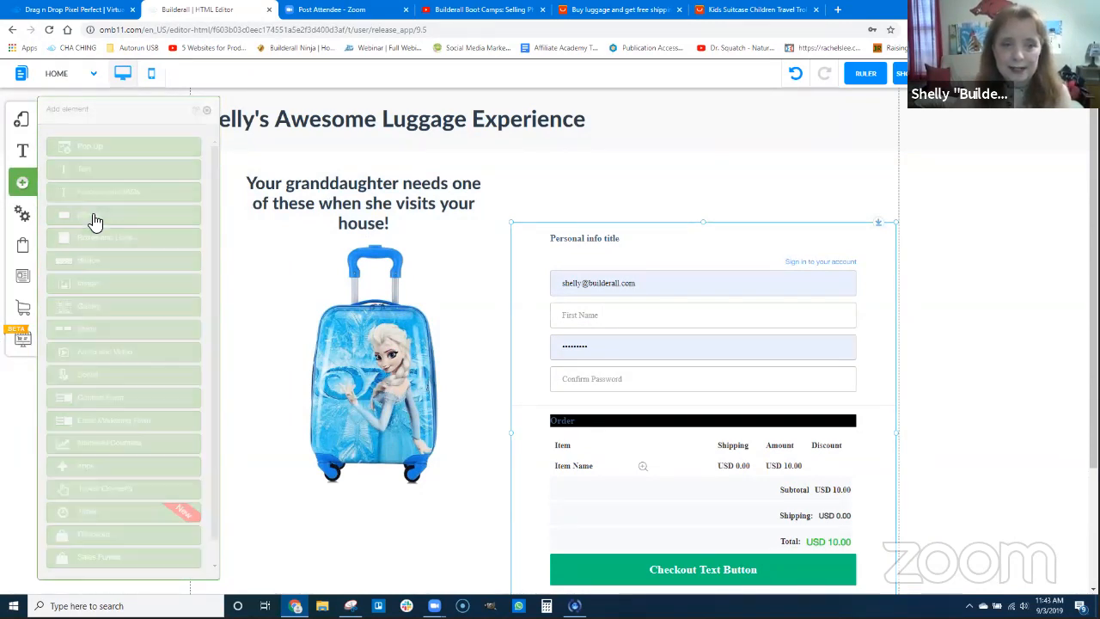
{"action": "left_click_drag", "start_coordinate": [100, 191], "coordinate": [646, 193]}
{"action": "double_click", "coordinate": [573, 177]}
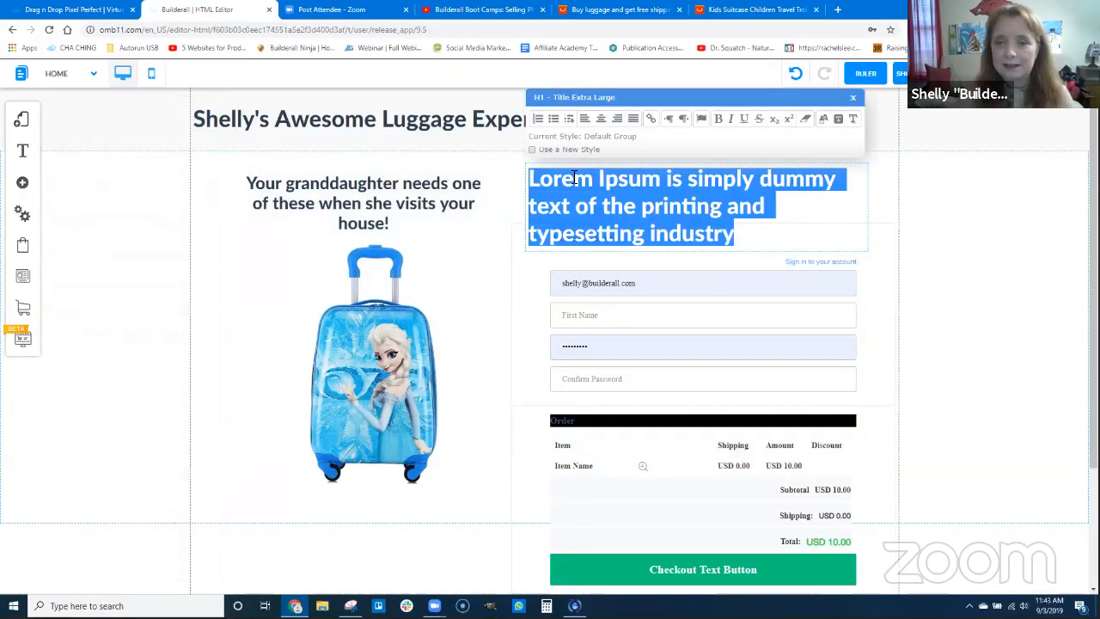
{"action": "type", "text": "Get "}
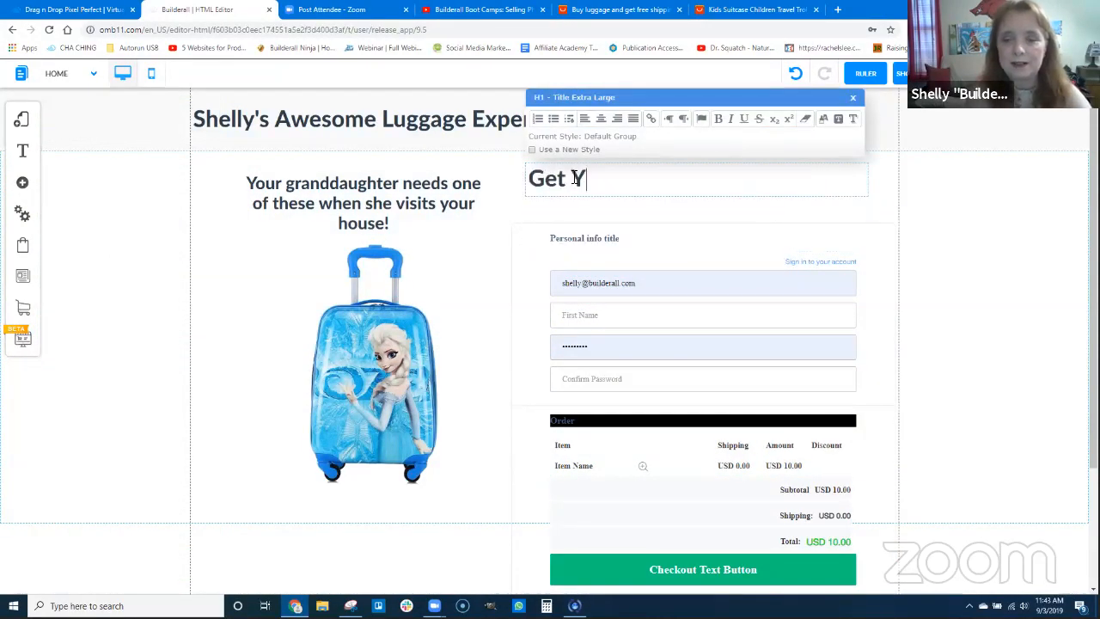
{"action": "type", "text": "Your "}
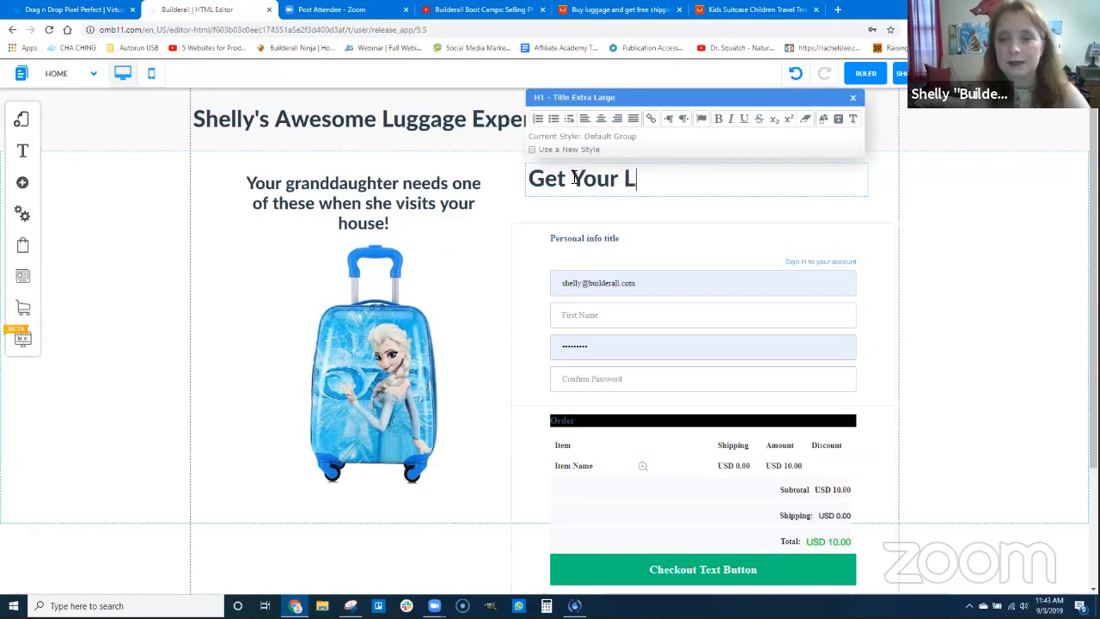
{"action": "type", "text": "Luggage Today"}
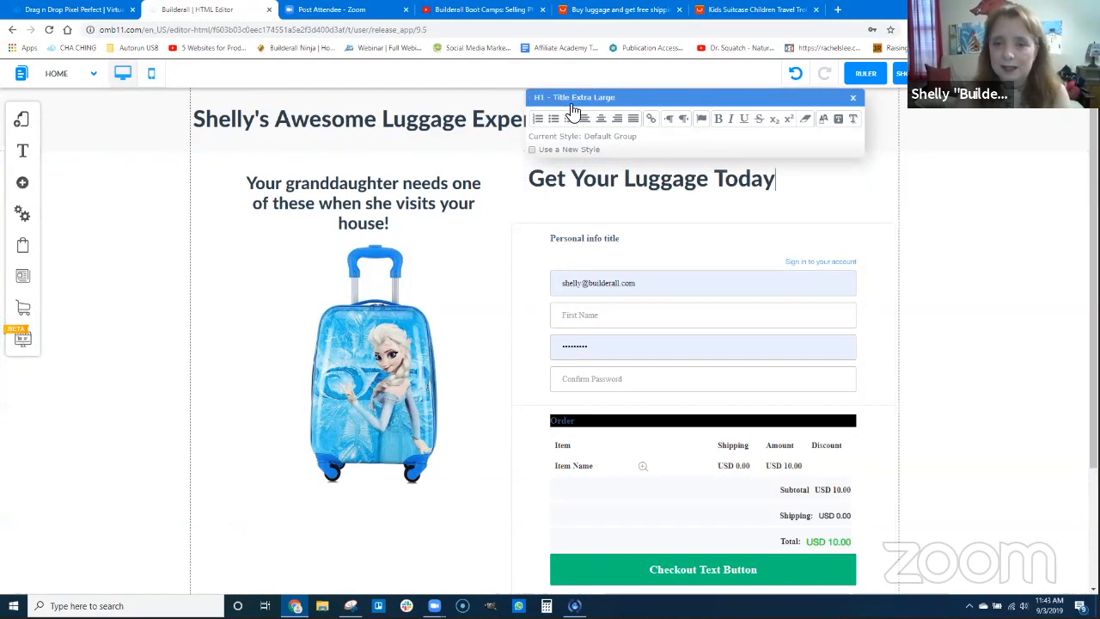
{"action": "left_click", "coordinate": [602, 119]}
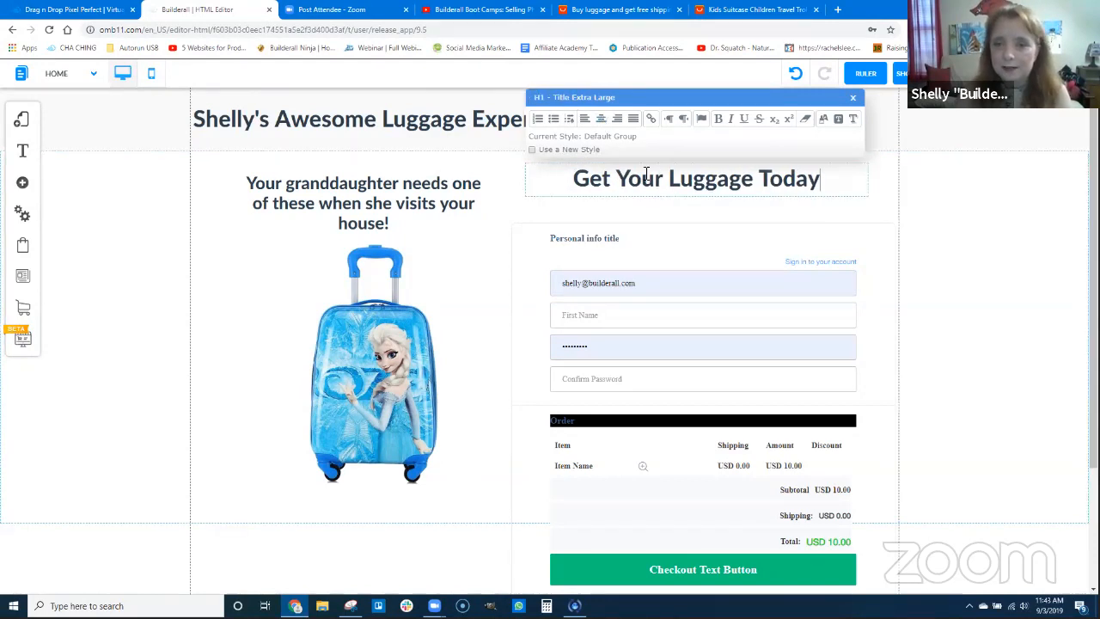
Move the checkout form up so that it sits closer beneath the "Get Your Luggage Today" title
{"action": "left_click", "coordinate": [668, 225]}
{"action": "left_click", "coordinate": [680, 187]}
{"action": "left_click_drag", "start_coordinate": [683, 315], "coordinate": [685, 297]}
Extend the content section down past the end of the checkout form and save the page
{"action": "scroll", "coordinate": [1005, 494], "scroll_direction": "down", "scroll_amount": 4}
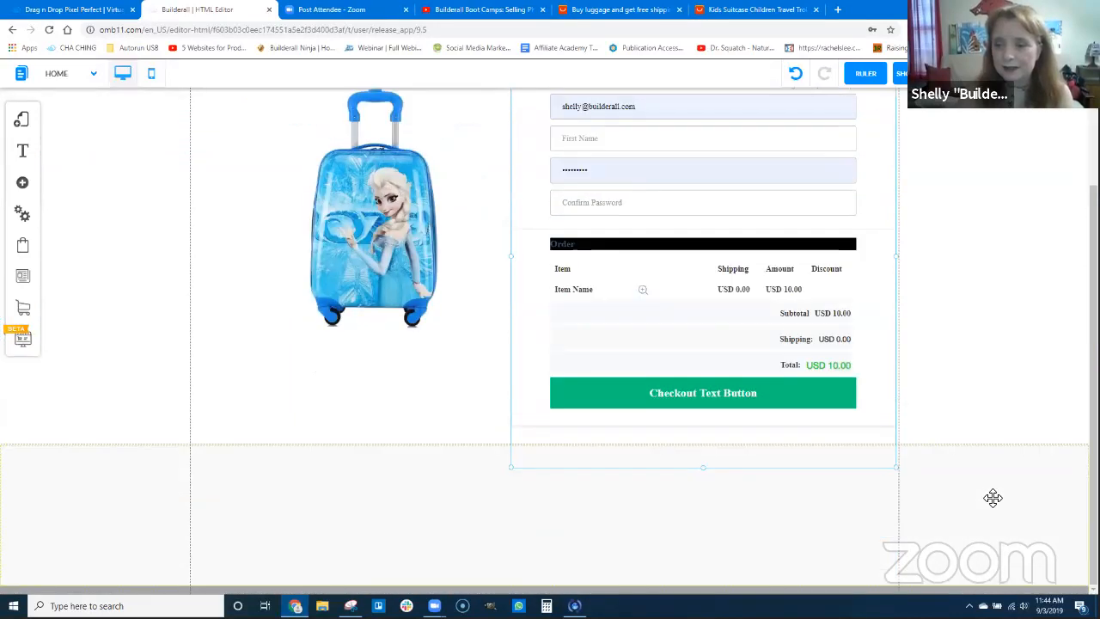
{"action": "scroll", "coordinate": [988, 532], "scroll_direction": "down", "scroll_amount": 1}
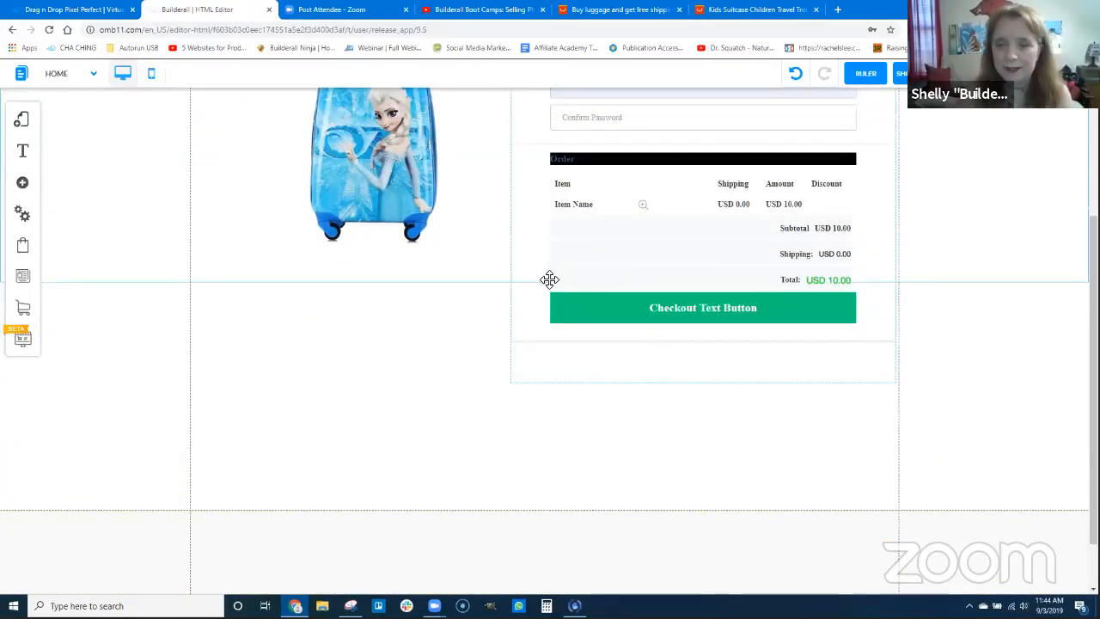
{"action": "left_click_drag", "start_coordinate": [548, 290], "coordinate": [538, 439]}
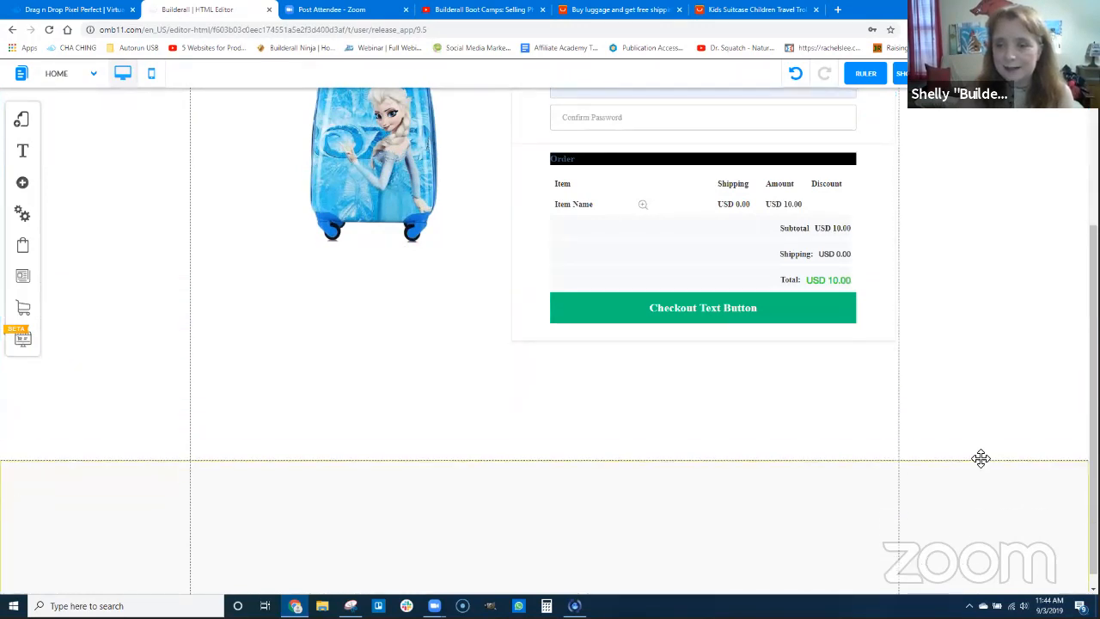
{"action": "scroll", "coordinate": [896, 357], "scroll_direction": "up", "scroll_amount": 3}
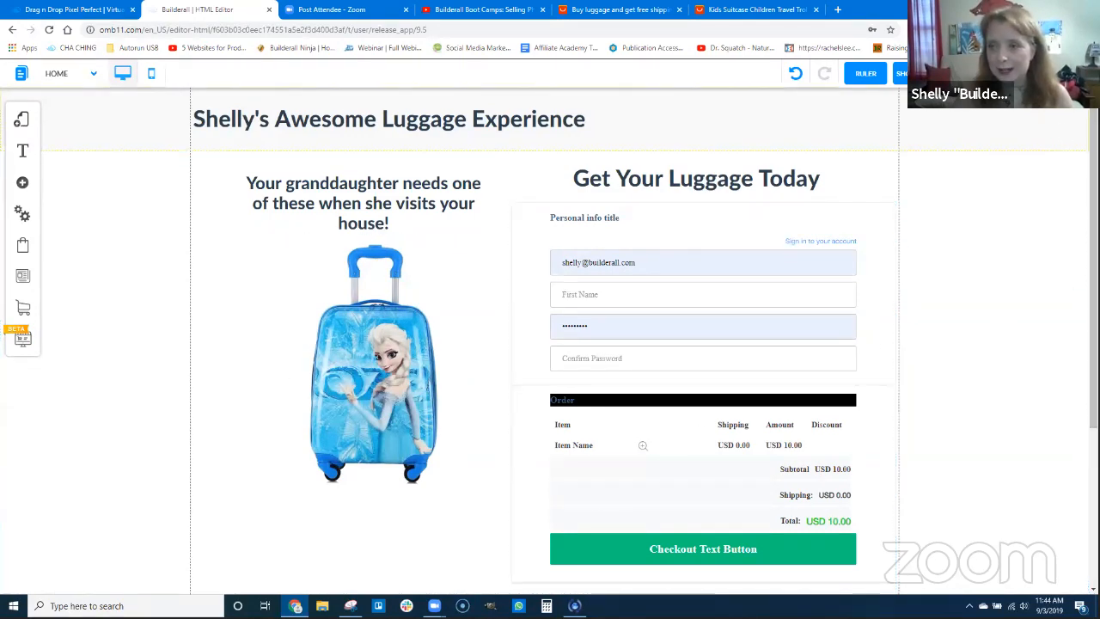
{"action": "key", "text": "ctrl+s"}
{"action": "left_click", "coordinate": [679, 440]}
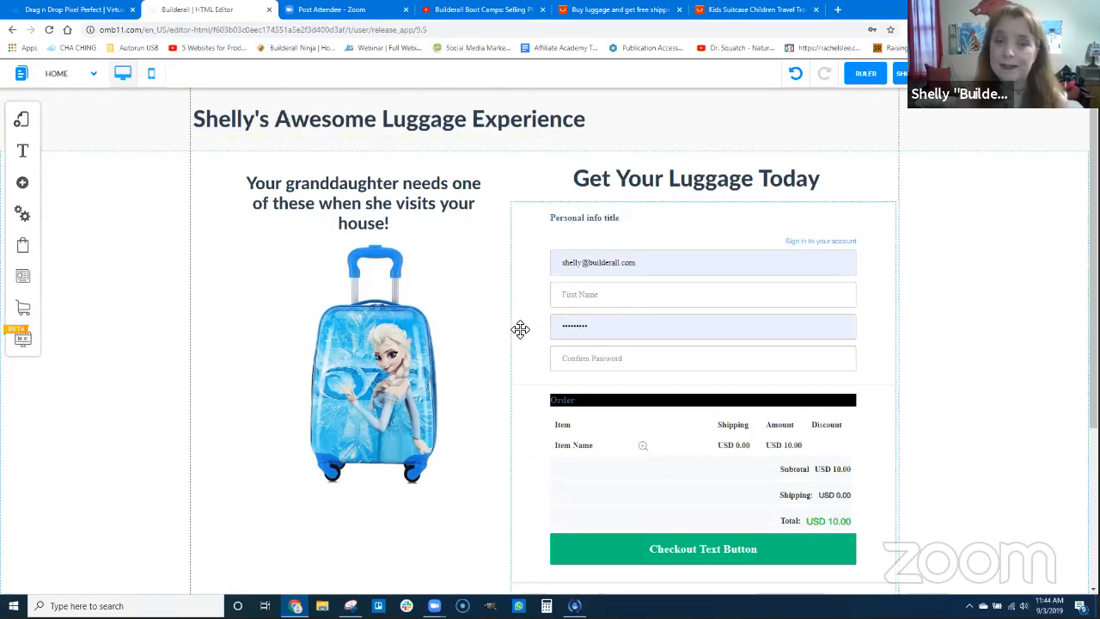
Add a new page named "thankyou" to the default layout, using the Blank Page template
{"action": "left_click", "coordinate": [23, 124]}
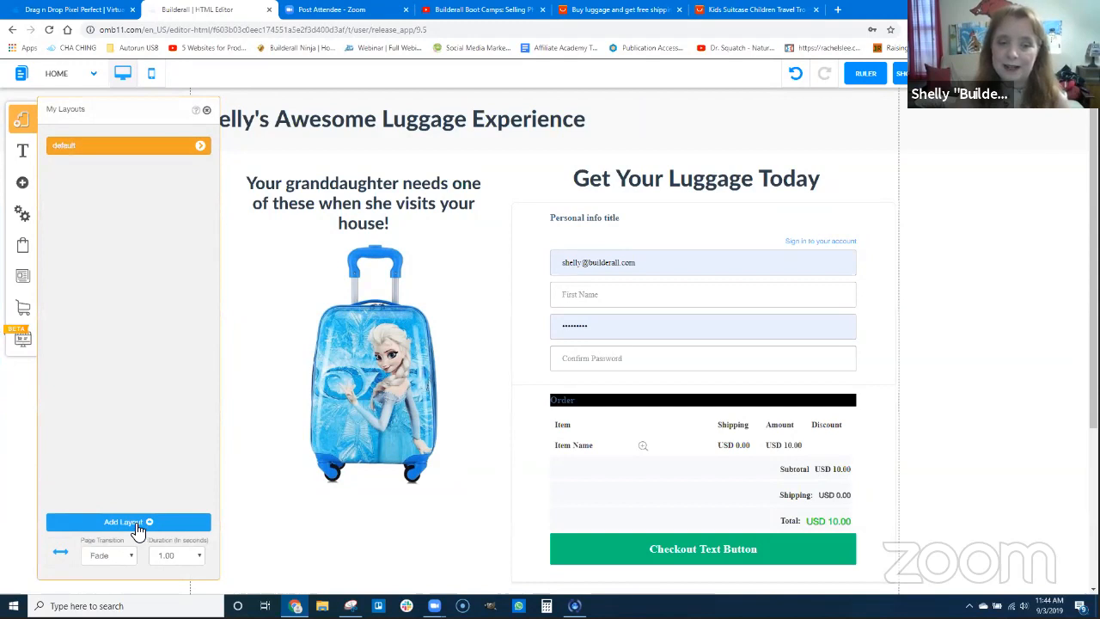
{"action": "left_click", "coordinate": [200, 151]}
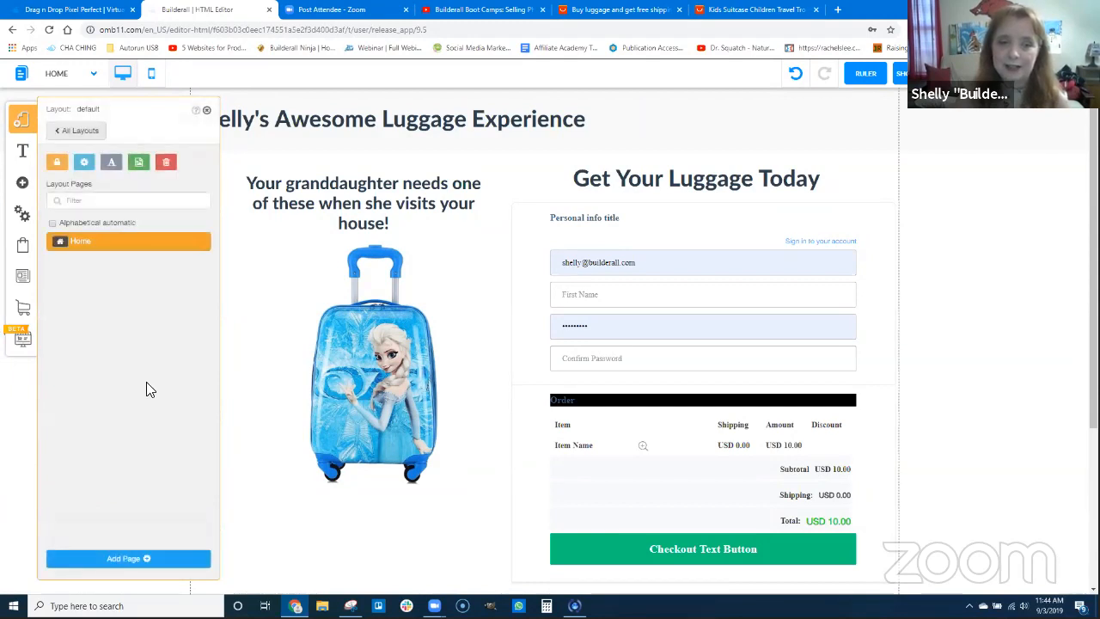
{"action": "left_click", "coordinate": [151, 563]}
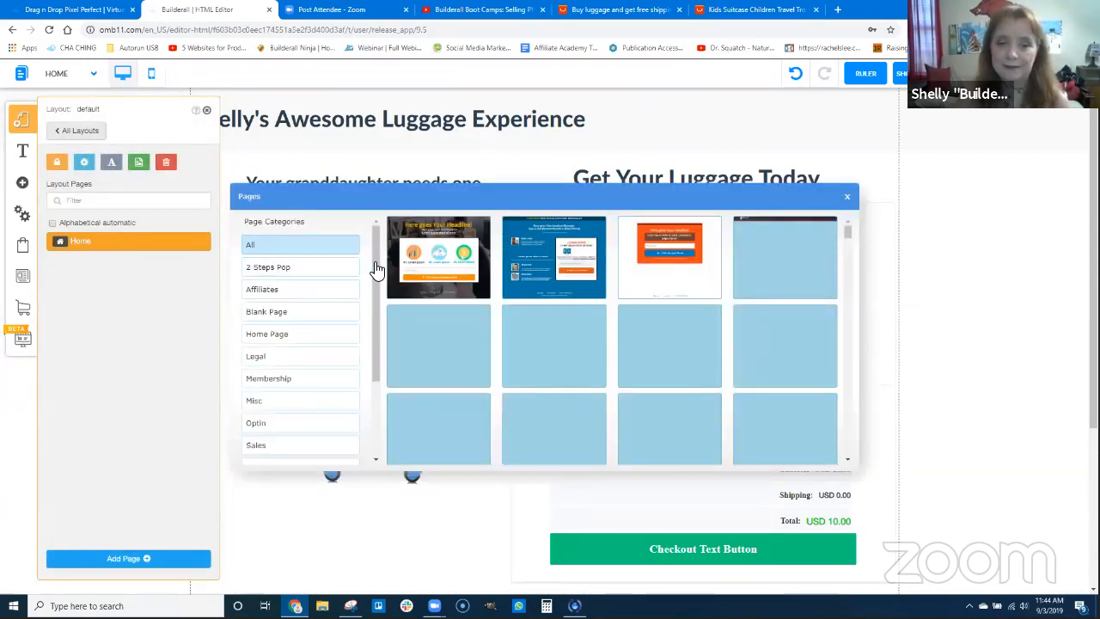
{"action": "left_click", "coordinate": [282, 311]}
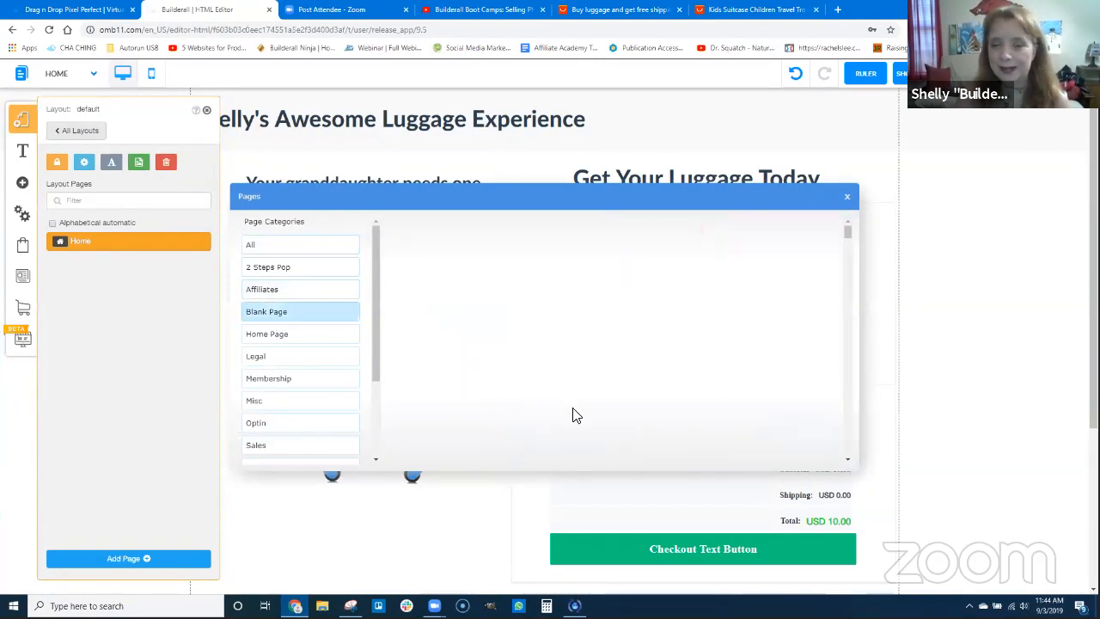
{"action": "left_click", "coordinate": [442, 269]}
{"action": "left_click_drag", "start_coordinate": [430, 427], "coordinate": [379, 409]}
{"action": "type", "text": "than"}
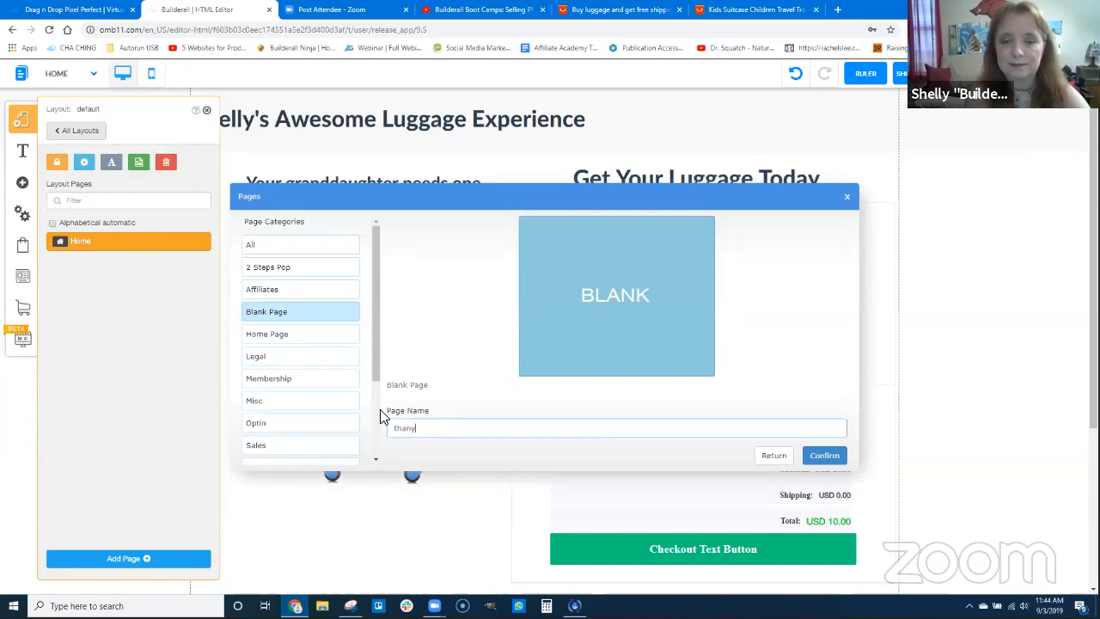
{"action": "type", "text": "kyou"}
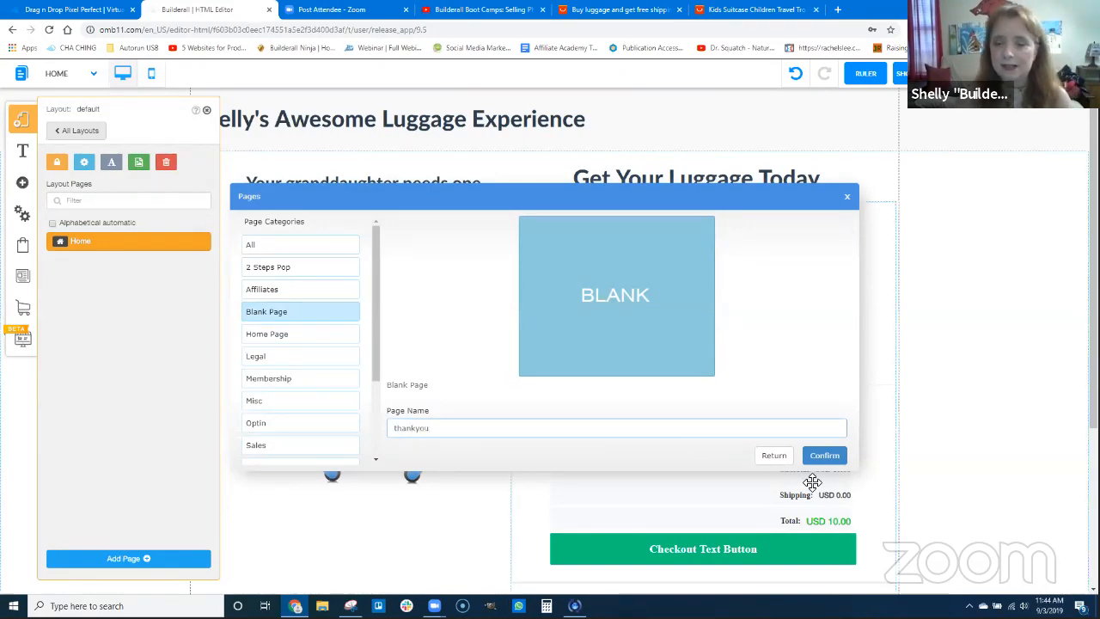
{"action": "left_click", "coordinate": [820, 455]}
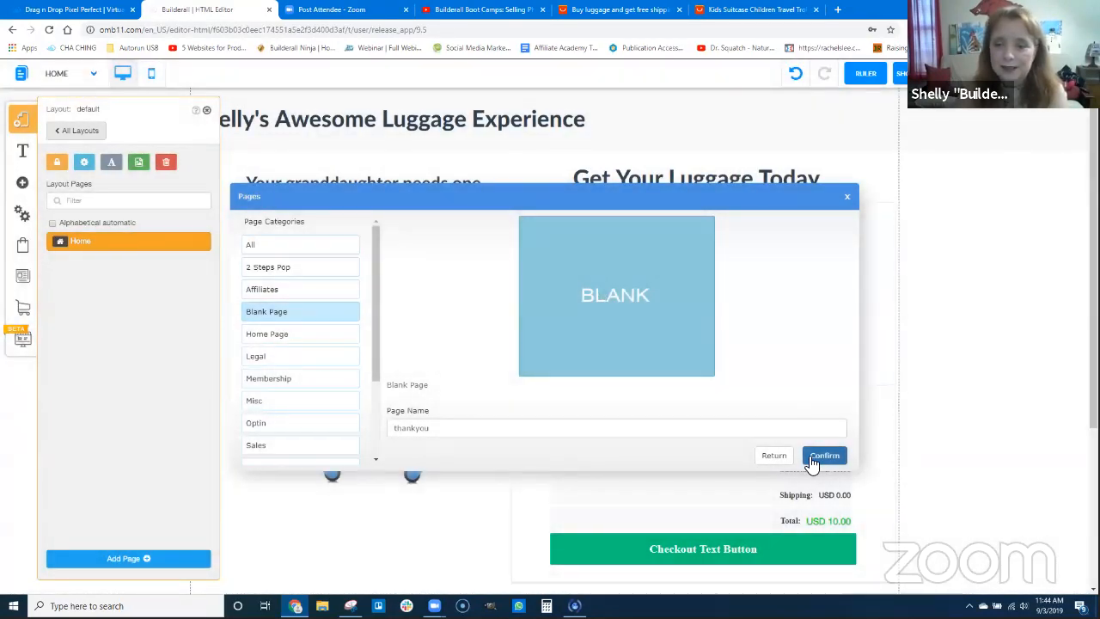
{"action": "left_click", "coordinate": [814, 457]}
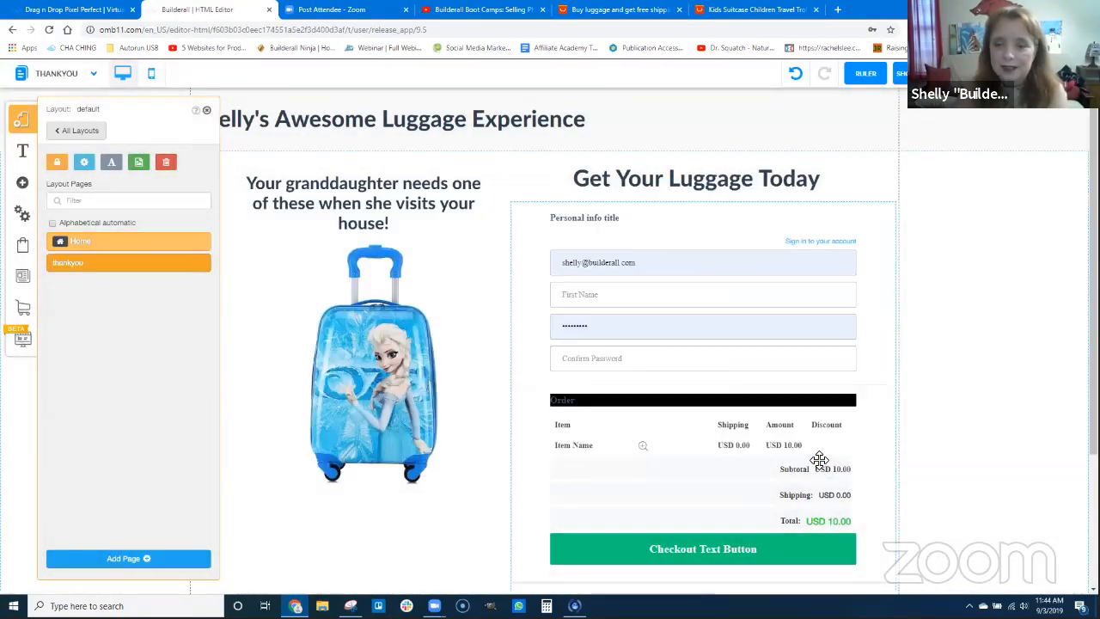
Add an extra-large title element to the thankyou page and place it near the top of the content section
{"action": "left_click", "coordinate": [23, 153]}
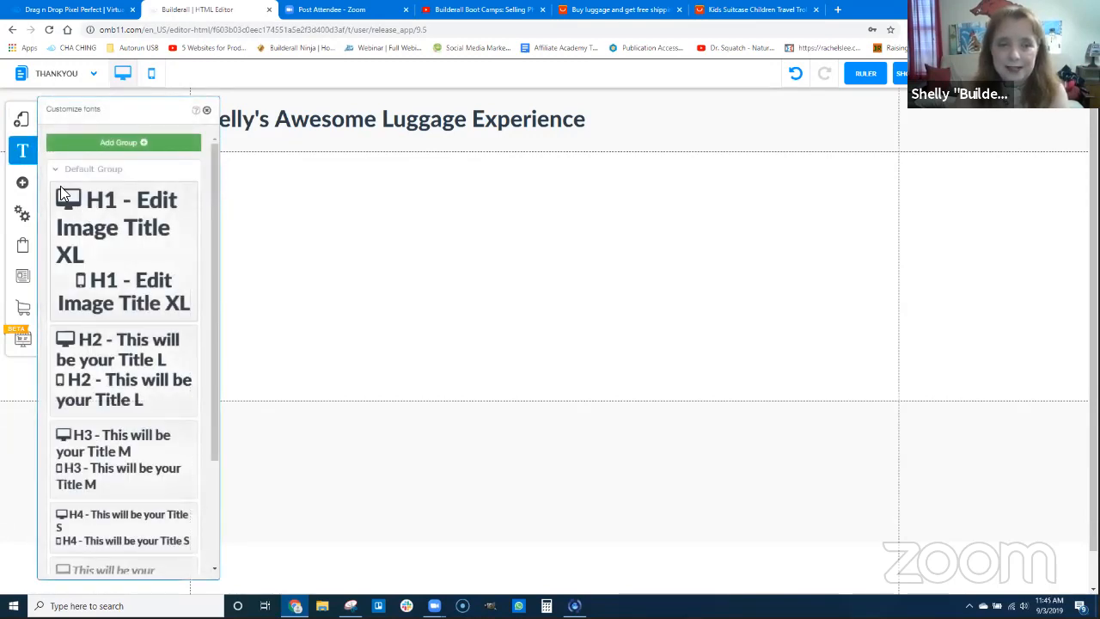
{"action": "left_click", "coordinate": [25, 184]}
{"action": "left_click", "coordinate": [84, 169]}
{"action": "left_click", "coordinate": [99, 190]}
{"action": "left_click_drag", "start_coordinate": [481, 254], "coordinate": [478, 226]}
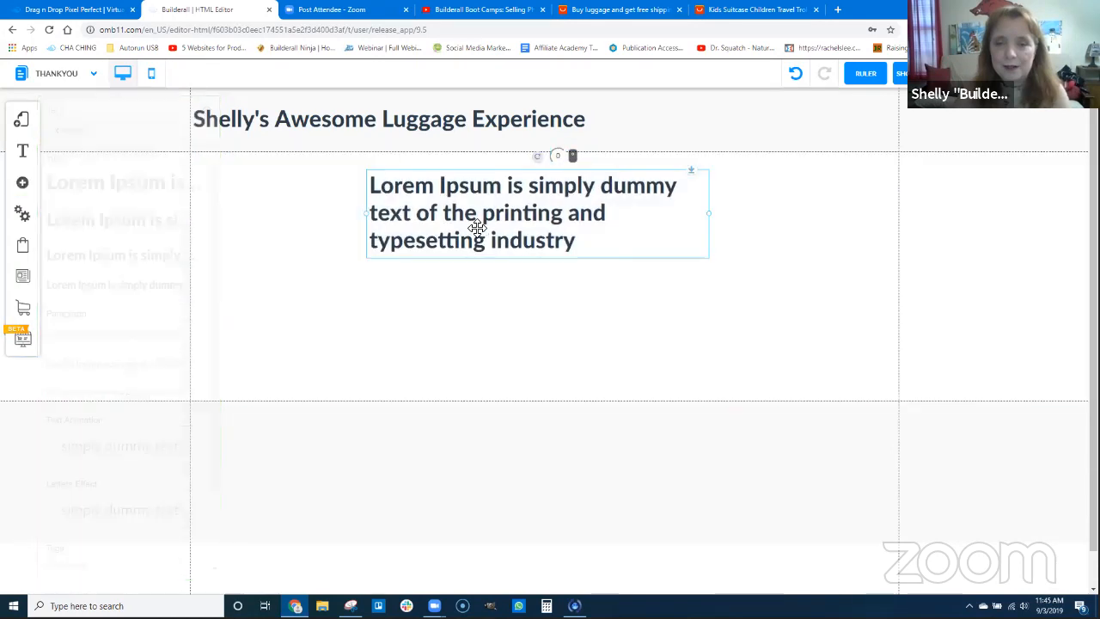
Replace the title's placeholder text with "Thank you for your Purchase" and, on a new line, "Your item should arrive within 4 - 6 weeks."
{"action": "double_click", "coordinate": [478, 227]}
{"action": "key", "text": "ctrl+a"}
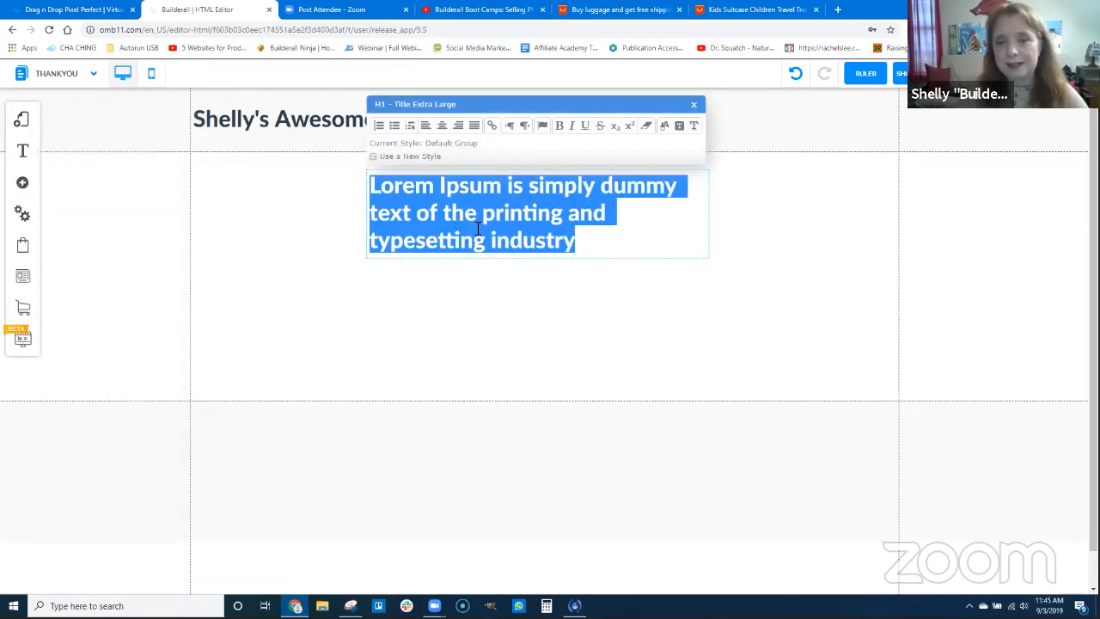
{"action": "type", "text": "Thank you"}
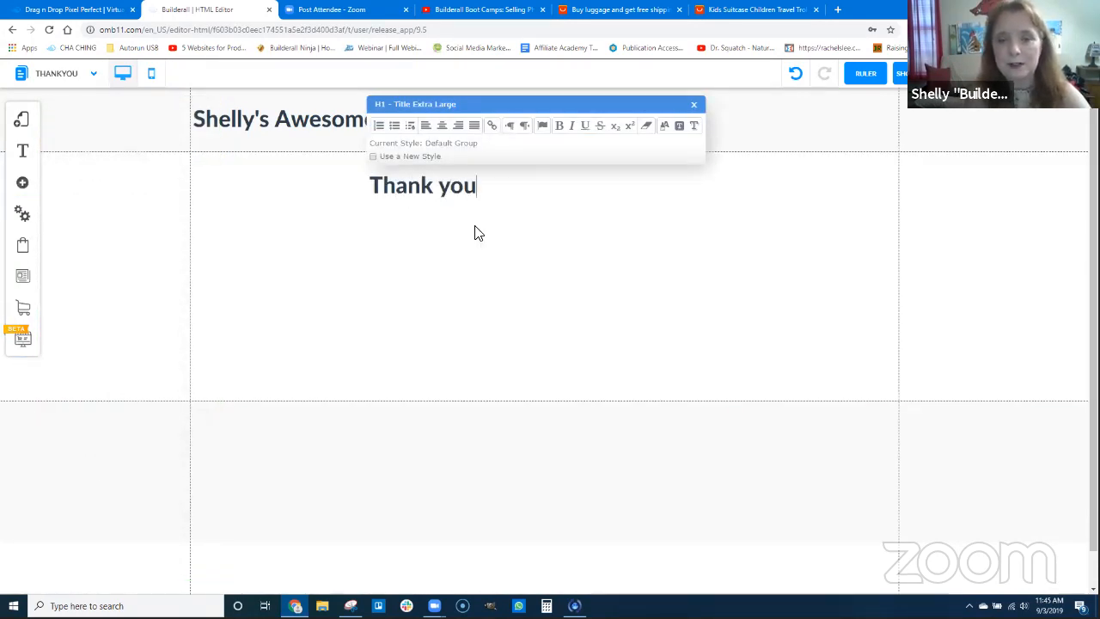
{"action": "type", "text": " for your Purchase"}
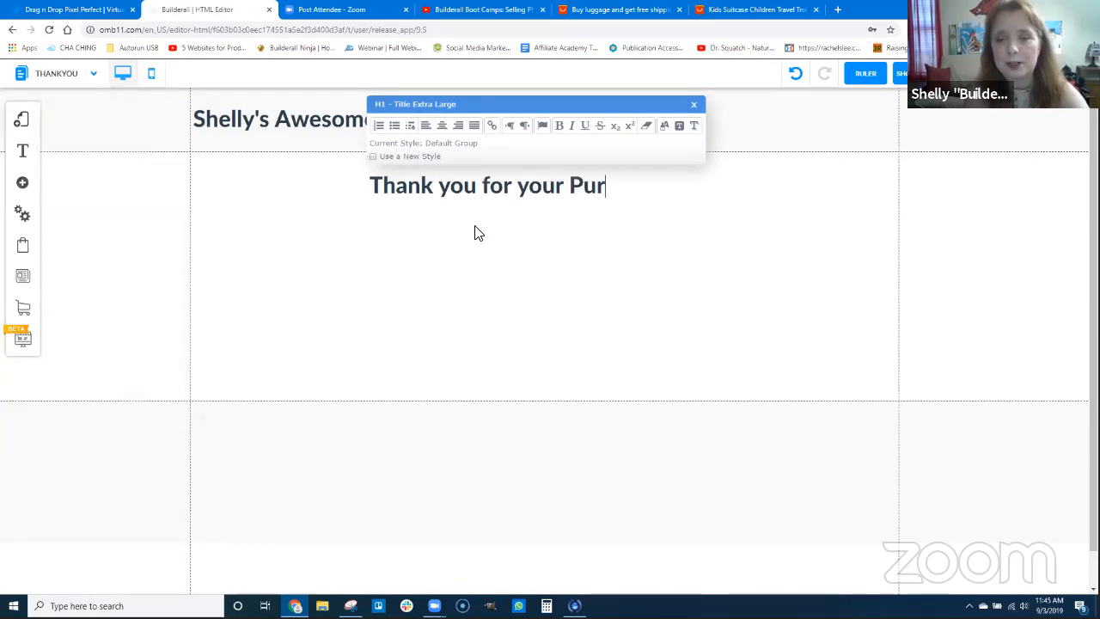
{"action": "key", "text": "Return"}
{"action": "type", "text": "Your "}
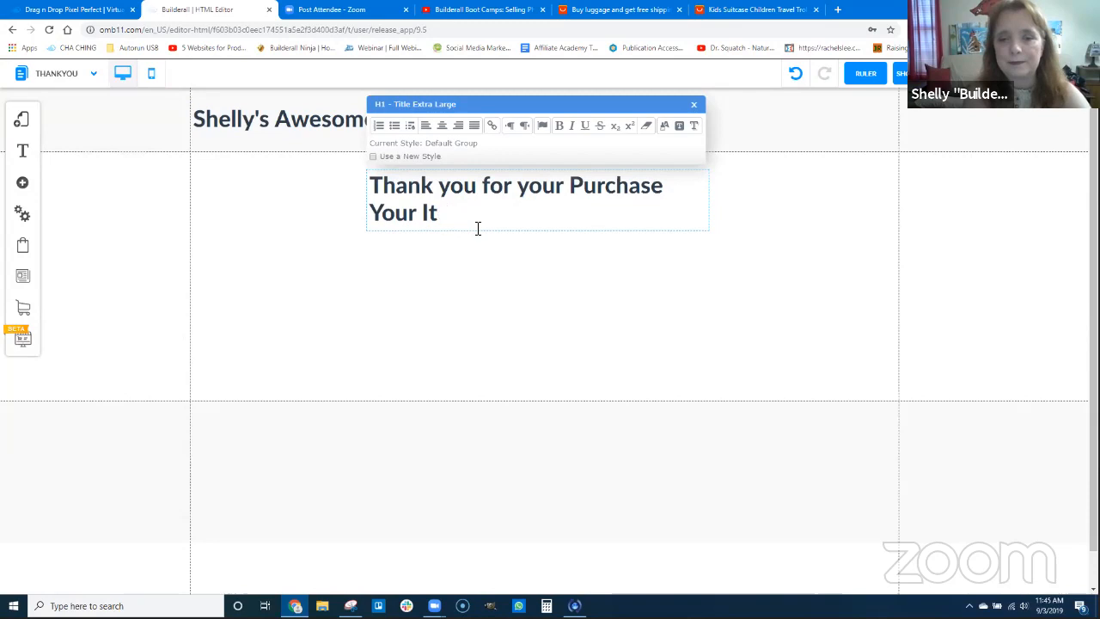
{"action": "type", "text": "item should a"}
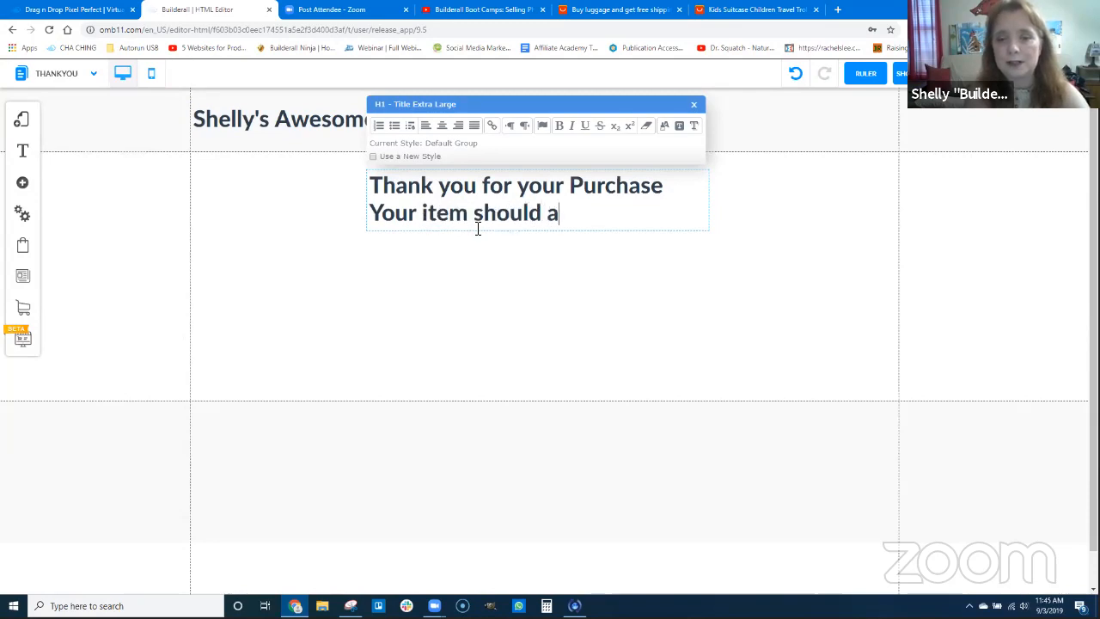
{"action": "type", "text": "rrive within 4 - 6 "}
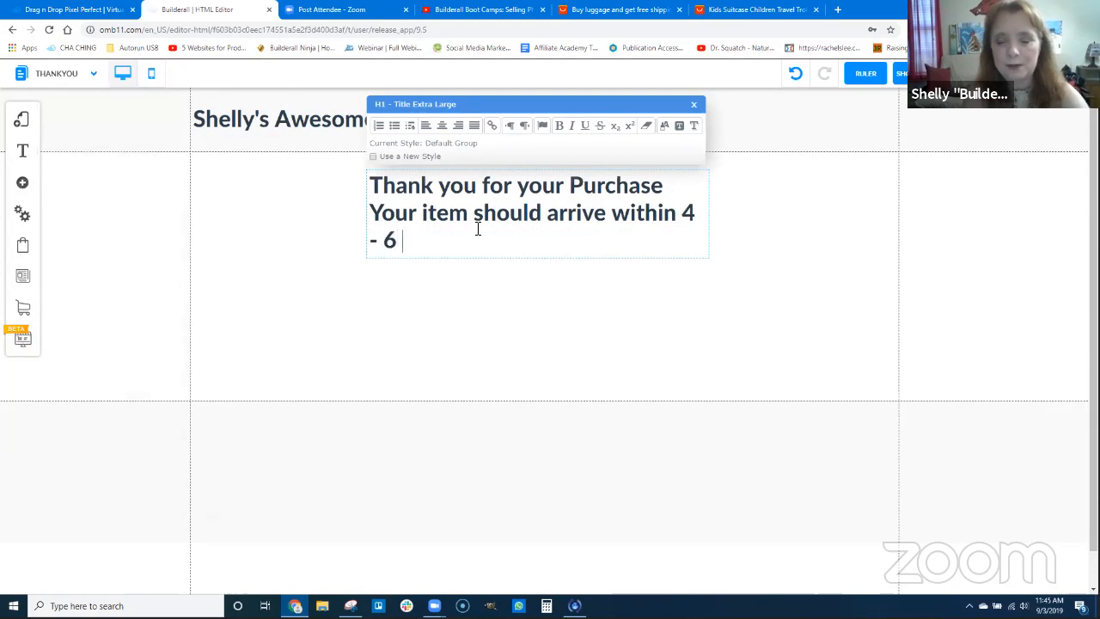
{"action": "type", "text": "weeks."}
Leave a blank line in the thank-you text and add "If you have any questions or issues, please feel free contact us."
{"action": "key", "text": "Return"}
{"action": "key", "text": "Return"}
{"action": "type", "text": "If "}
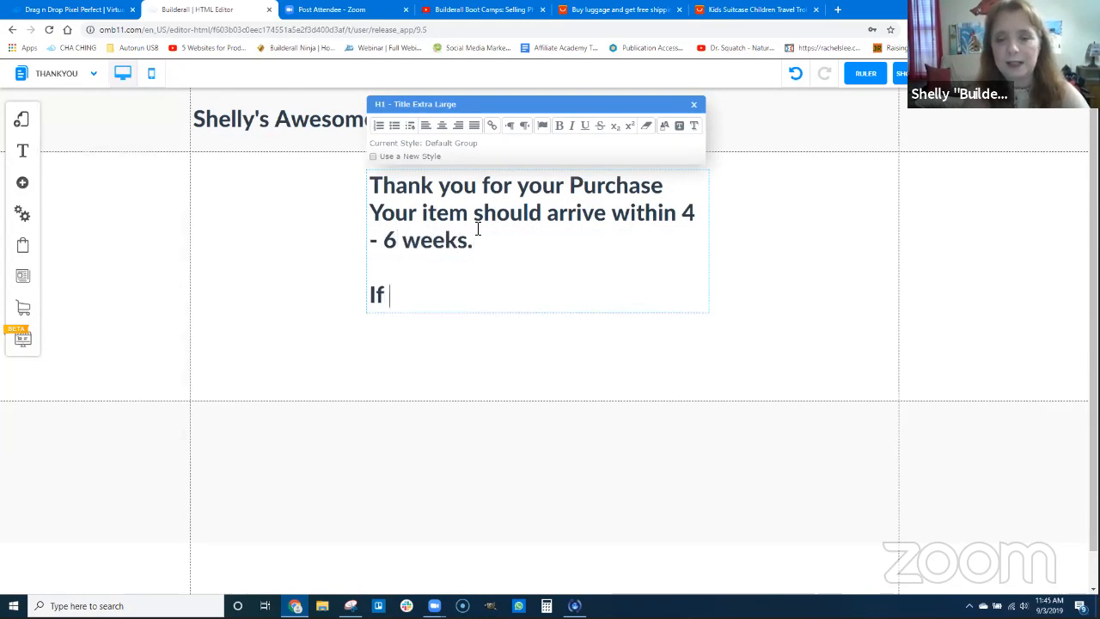
{"action": "type", "text": "you have any ques"}
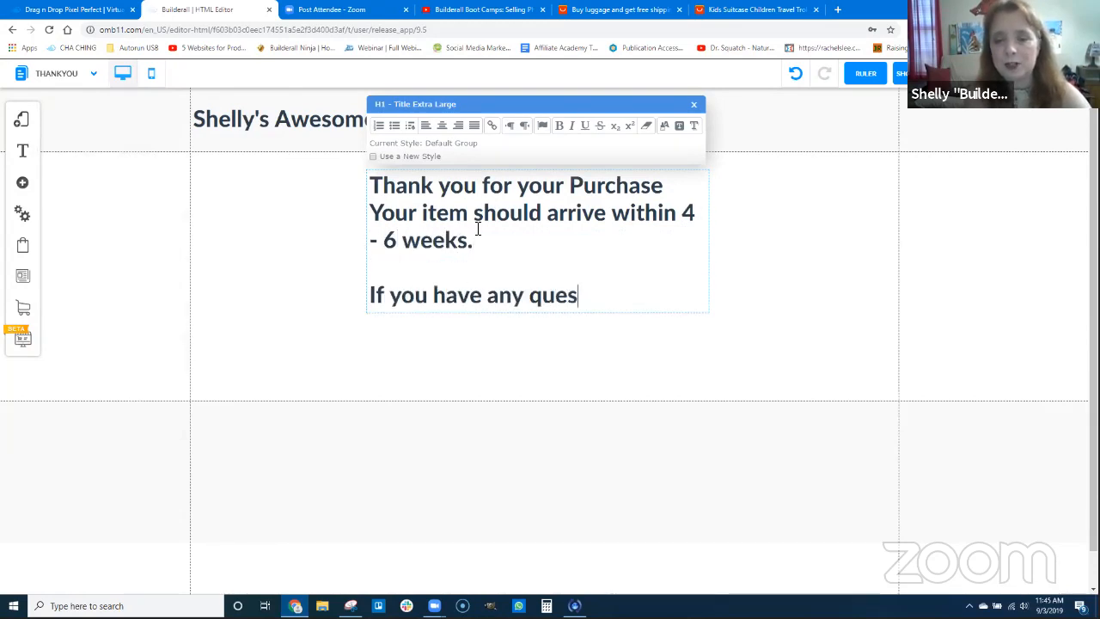
{"action": "type", "text": "tions or issues, p"}
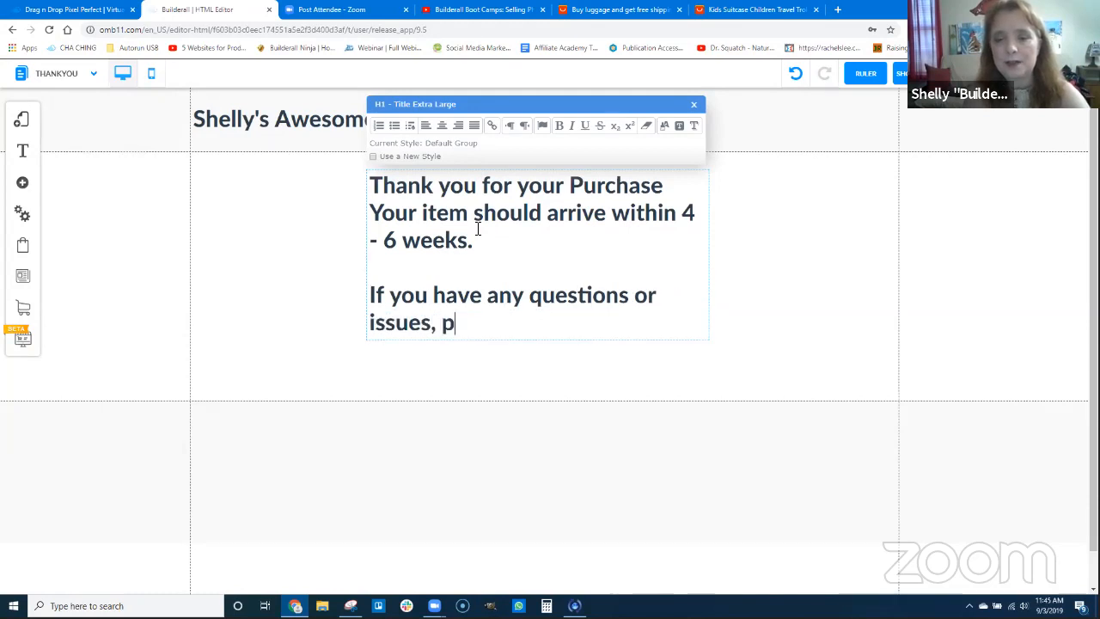
{"action": "type", "text": "lease"}
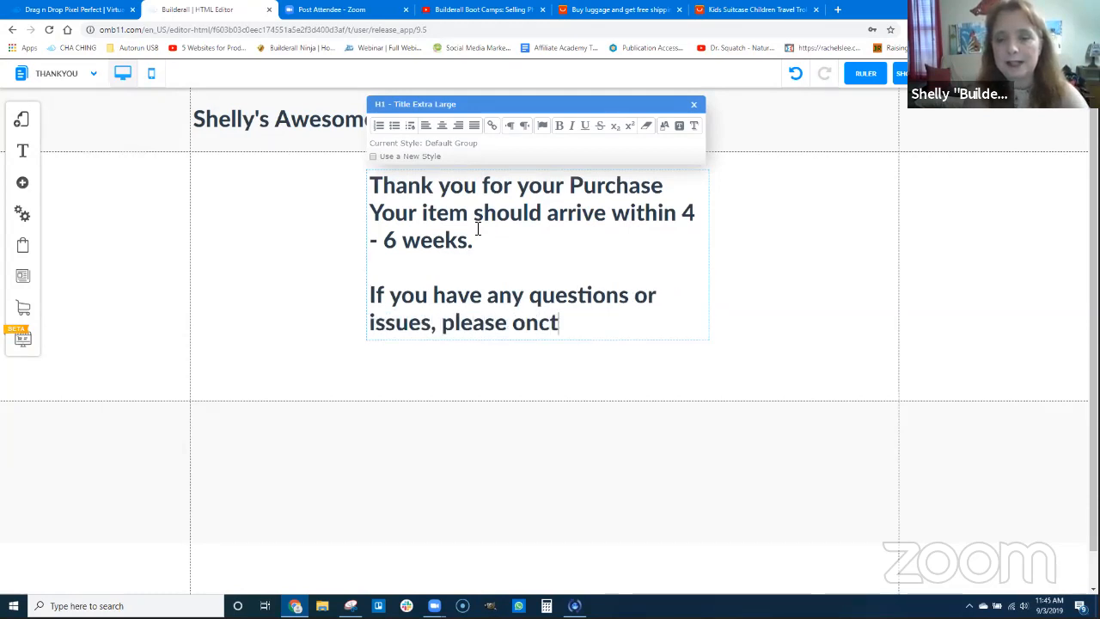
{"action": "type", "text": " contact us."}
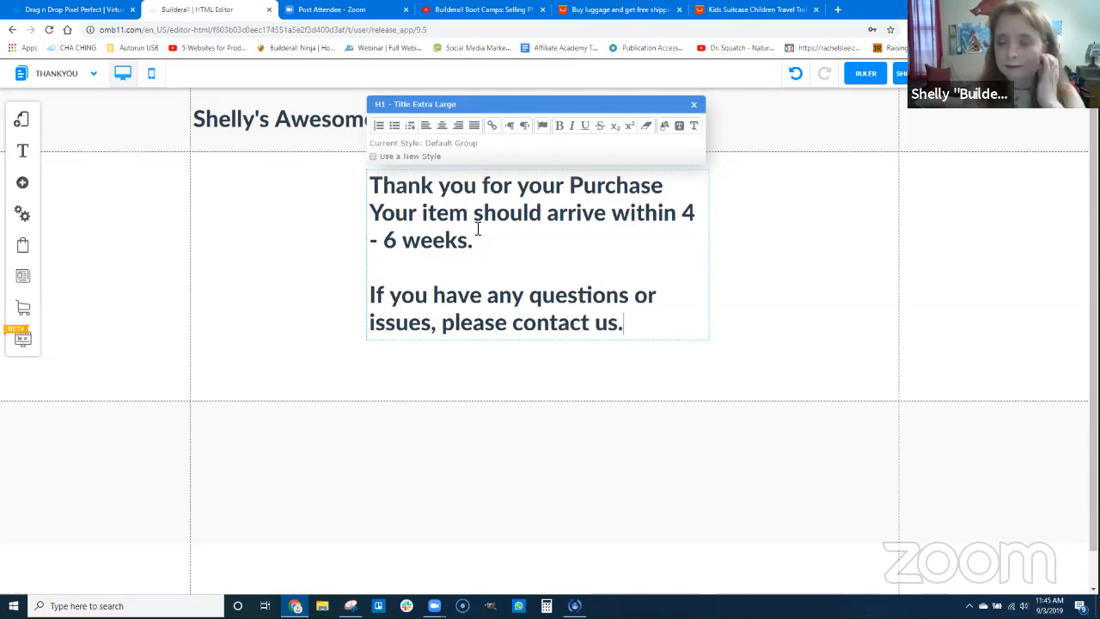
{"action": "left_click", "coordinate": [513, 325]}
{"action": "type", "text": "feel free"}
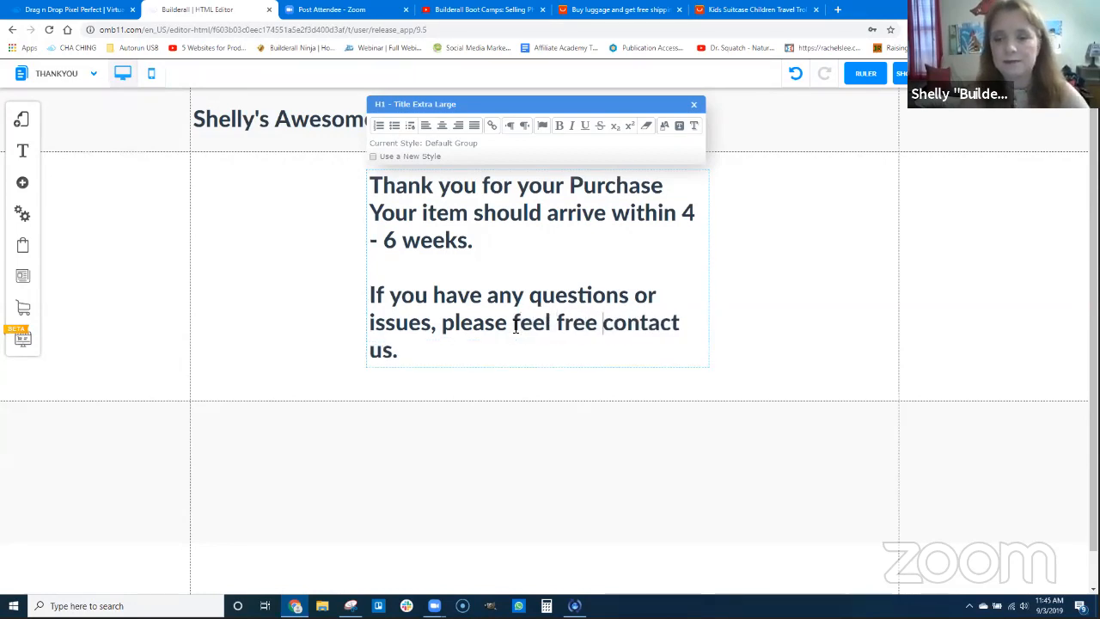
{"action": "left_click", "coordinate": [731, 287]}
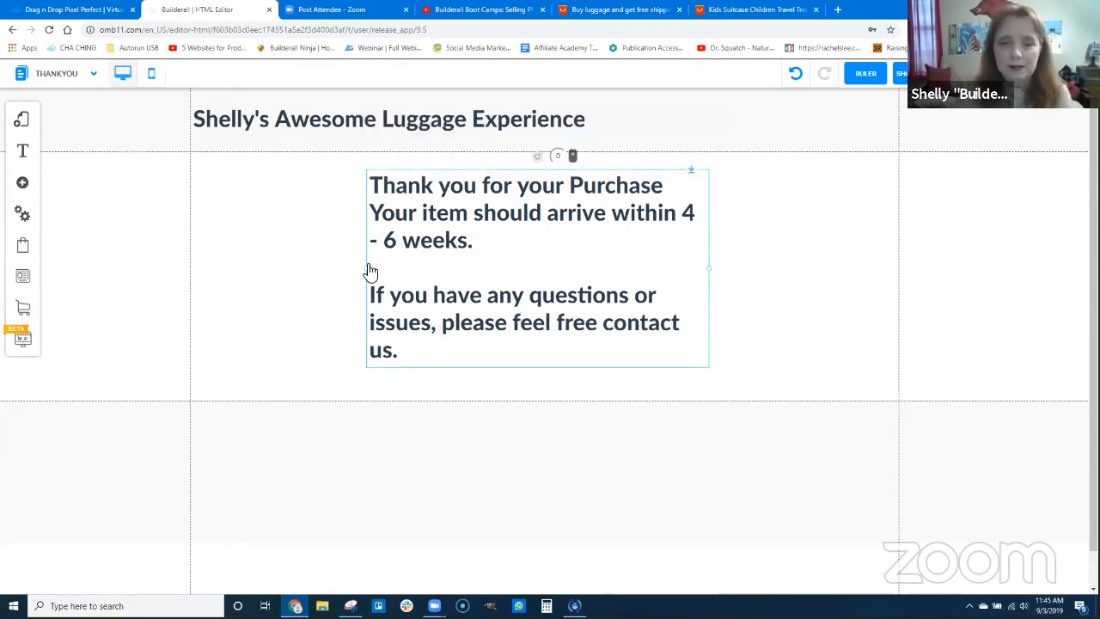
Widen the thank-you text box on both sides and center-align all of its text
{"action": "left_click_drag", "start_coordinate": [366, 268], "coordinate": [292, 270]}
{"action": "left_click_drag", "start_coordinate": [710, 261], "coordinate": [794, 277]}
{"action": "left_click", "coordinate": [480, 260]}
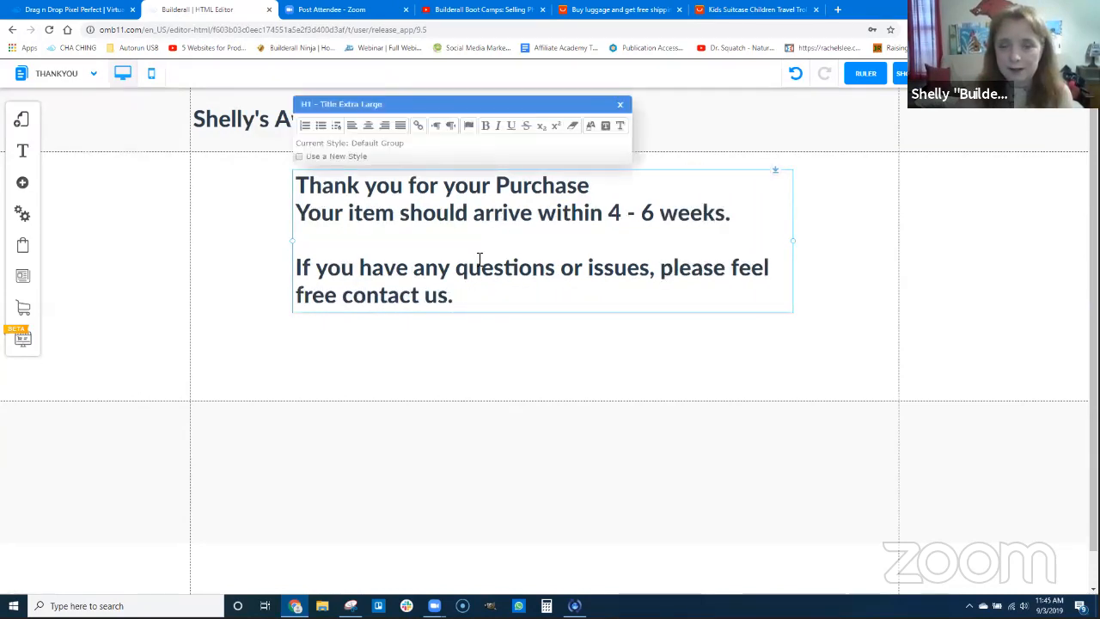
{"action": "left_click_drag", "start_coordinate": [471, 311], "coordinate": [487, 167]}
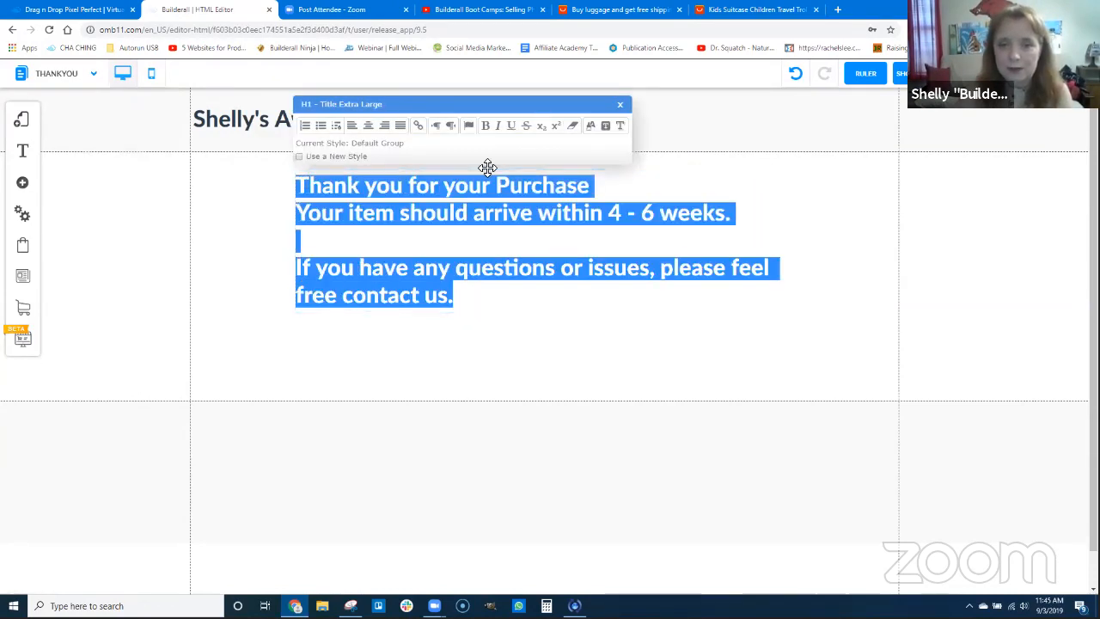
{"action": "left_click", "coordinate": [367, 126]}
{"action": "left_click", "coordinate": [687, 253]}
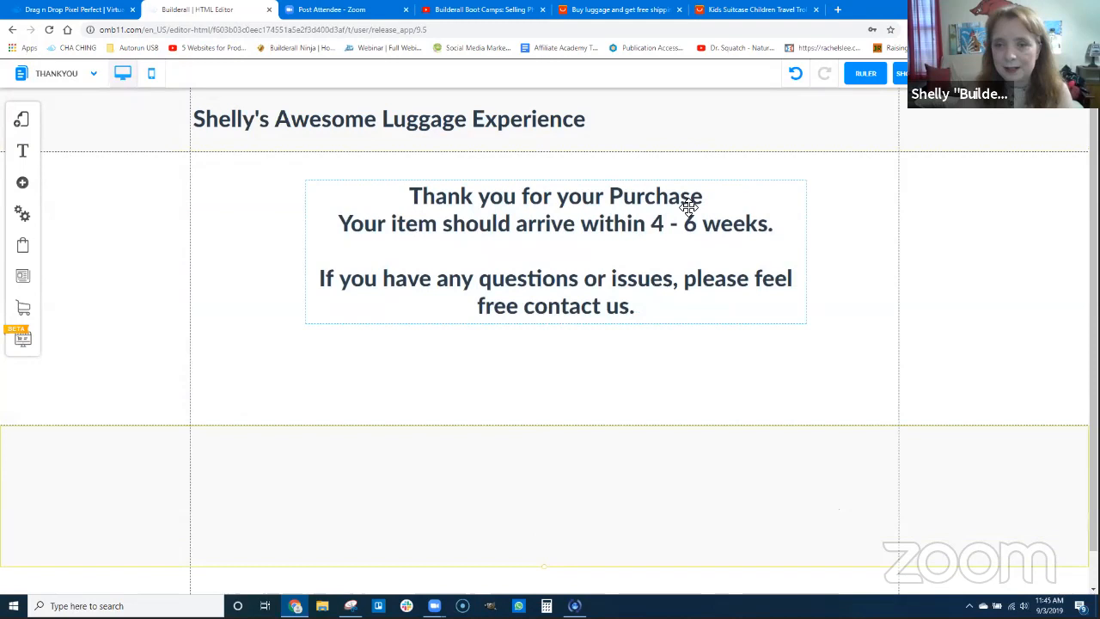
Move the thank-you text lower on the page and add a classic Standard (Dark Blue) banner
{"action": "left_click_drag", "start_coordinate": [692, 226], "coordinate": [679, 206]}
{"action": "left_click_drag", "start_coordinate": [623, 275], "coordinate": [617, 396]}
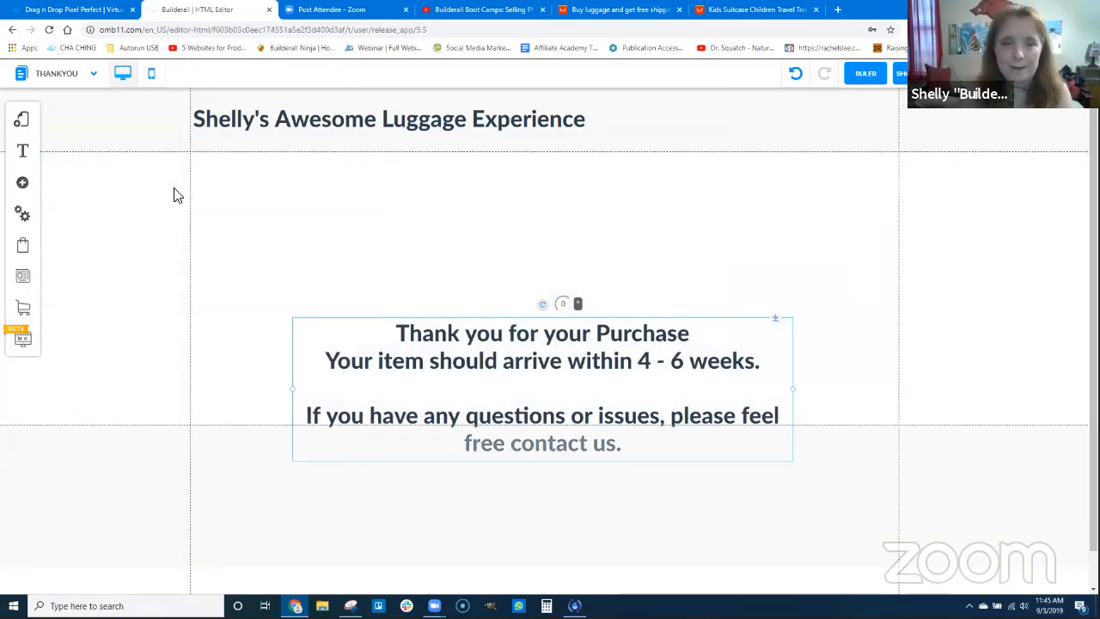
{"action": "left_click", "coordinate": [25, 184]}
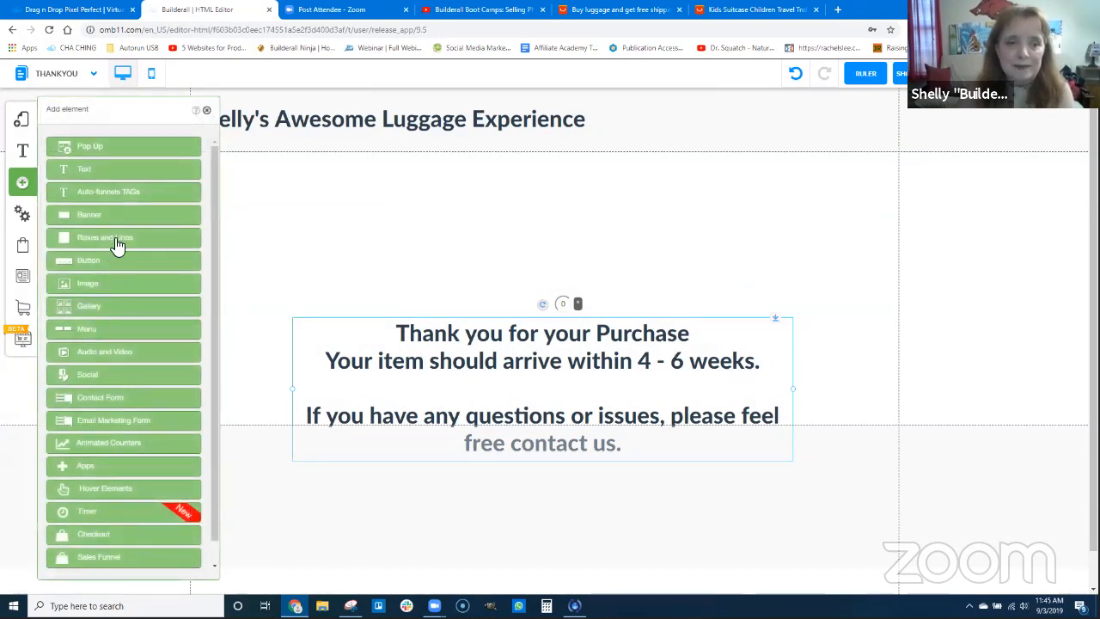
{"action": "left_click", "coordinate": [98, 218]}
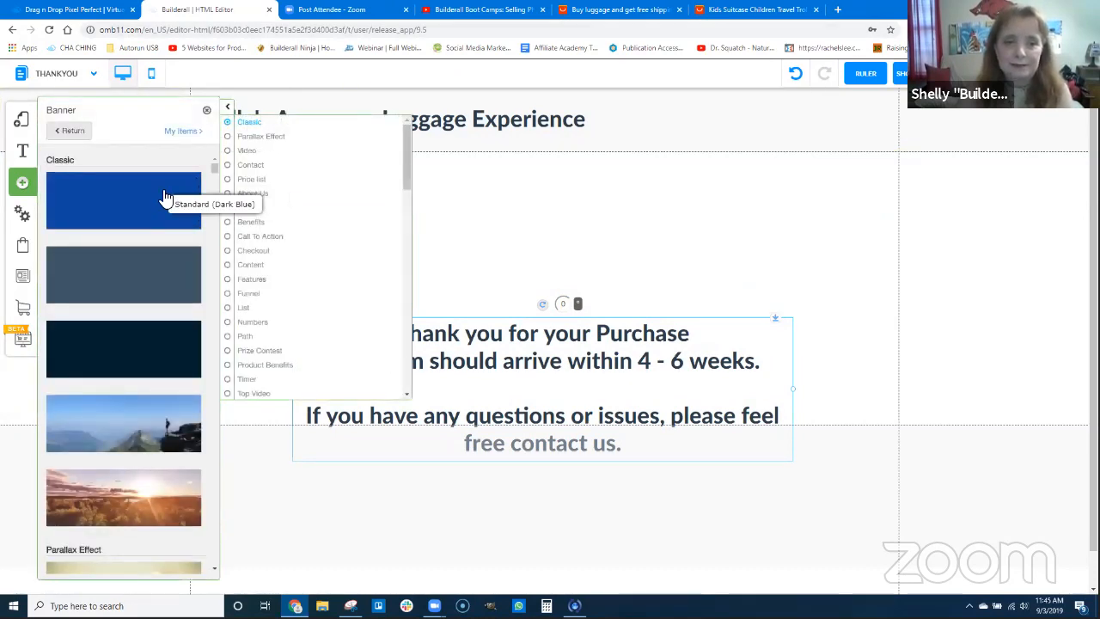
{"action": "left_click", "coordinate": [165, 199]}
{"action": "double_click", "coordinate": [867, 258]}
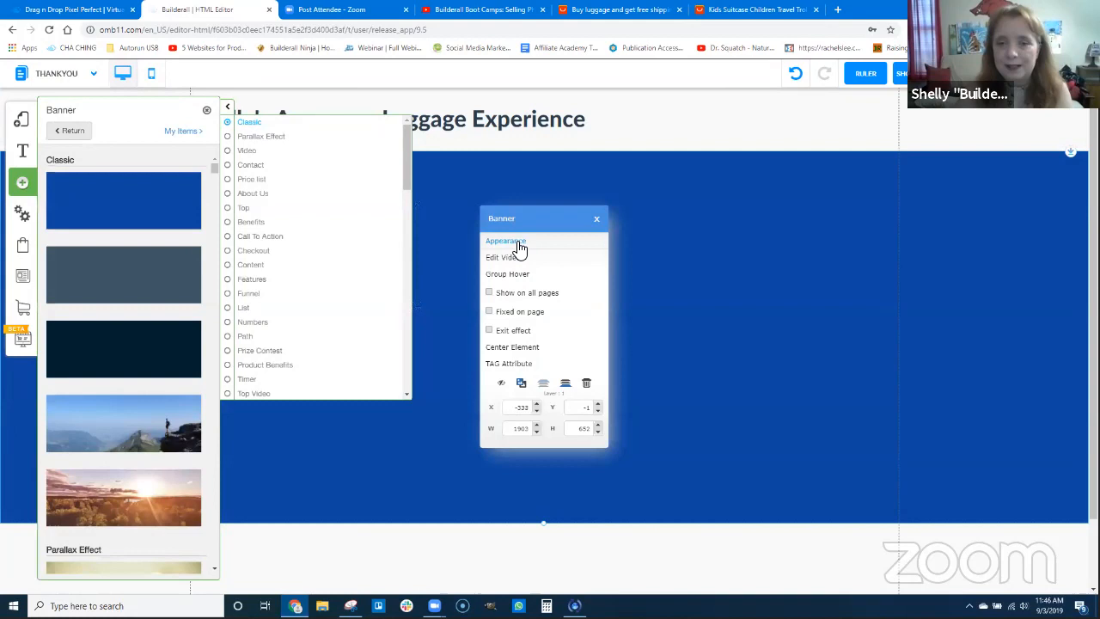
Apply the Banner_custom_5 style to the banner and position it directly below the header, behind the thank-you text
{"action": "left_click", "coordinate": [517, 244]}
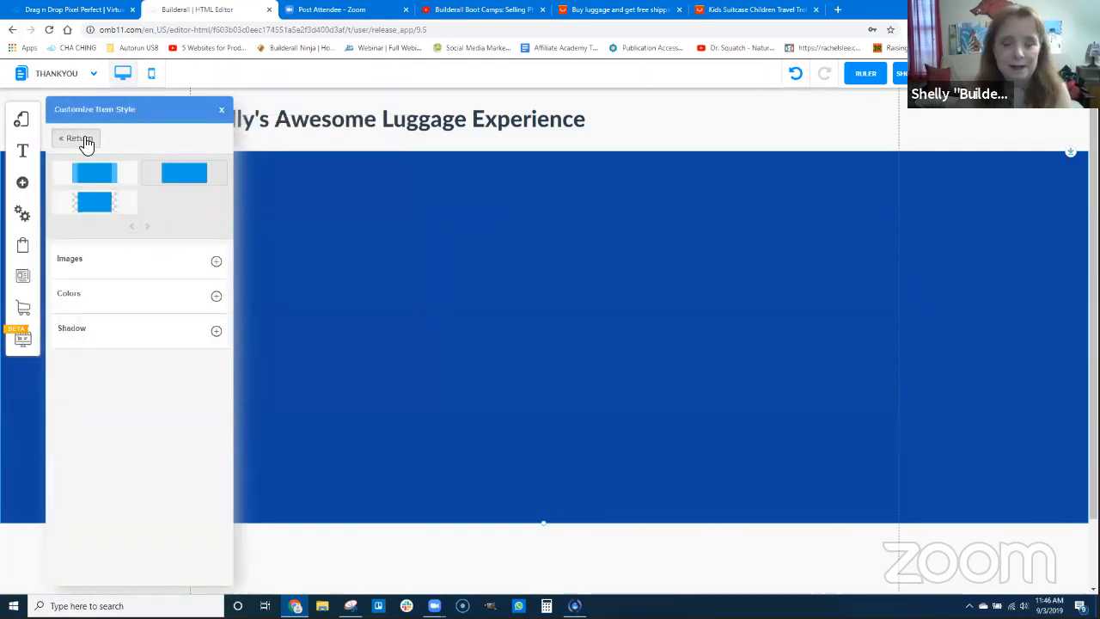
{"action": "left_click", "coordinate": [82, 138]}
{"action": "left_click", "coordinate": [99, 241]}
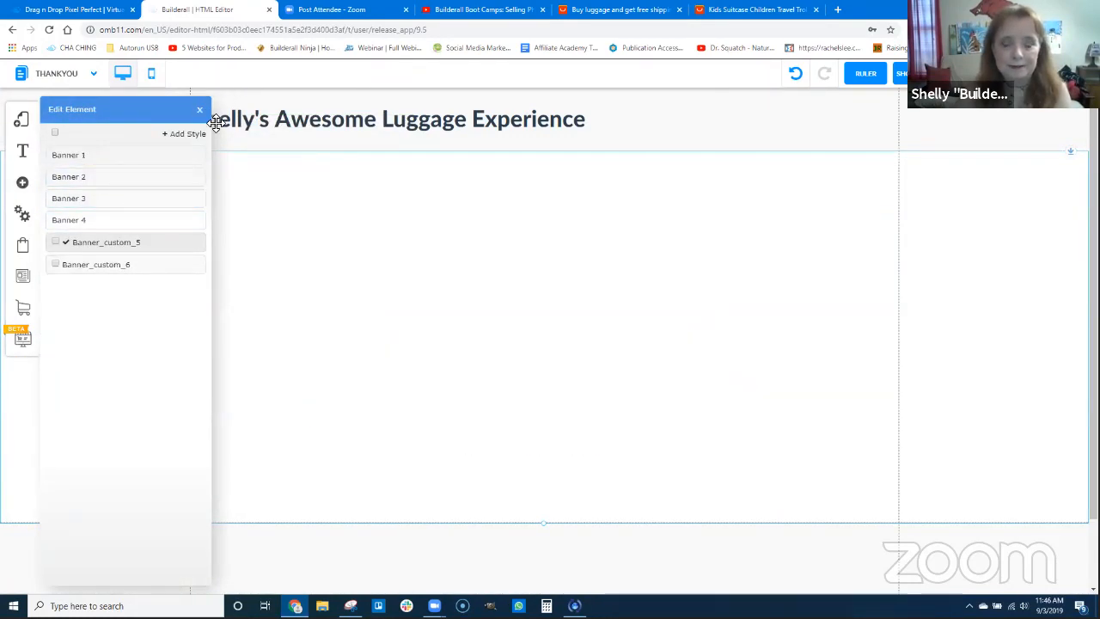
{"action": "left_click", "coordinate": [215, 122]}
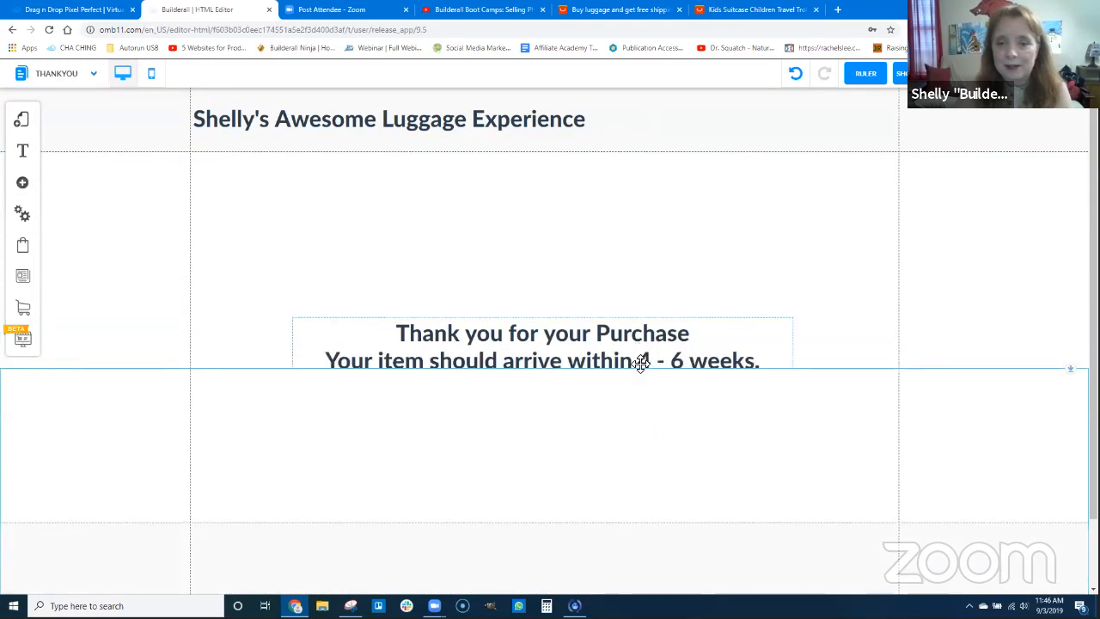
{"action": "left_click_drag", "start_coordinate": [640, 360], "coordinate": [650, 447]}
{"action": "left_click_drag", "start_coordinate": [1071, 368], "coordinate": [1064, 111]}
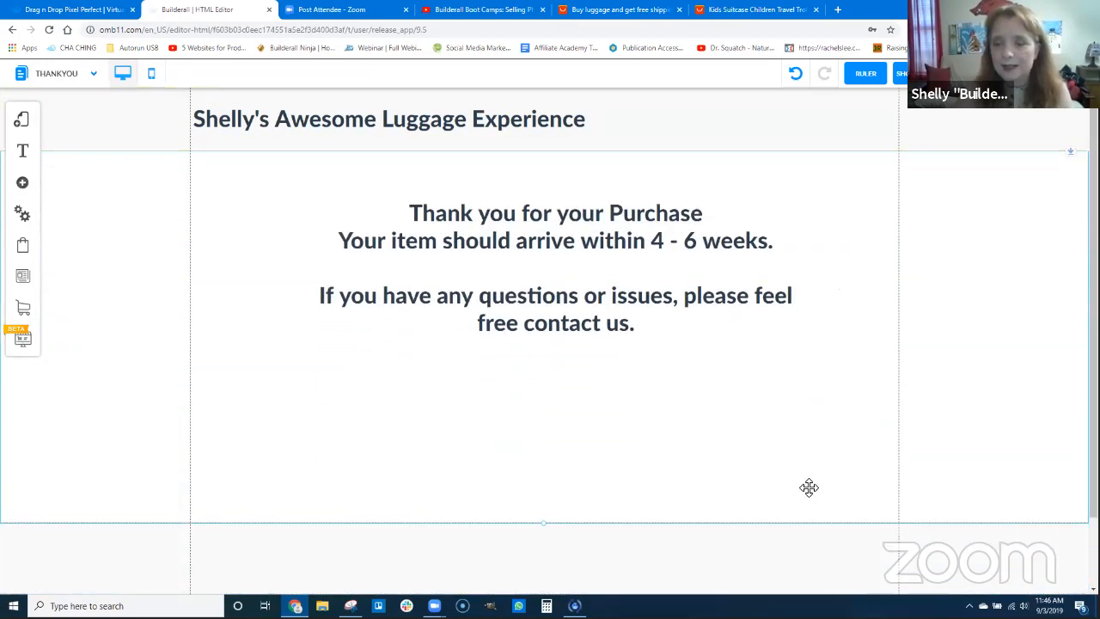
Save the site changes, including the default layout and the thankyou page
{"action": "left_click", "coordinate": [1013, 74]}
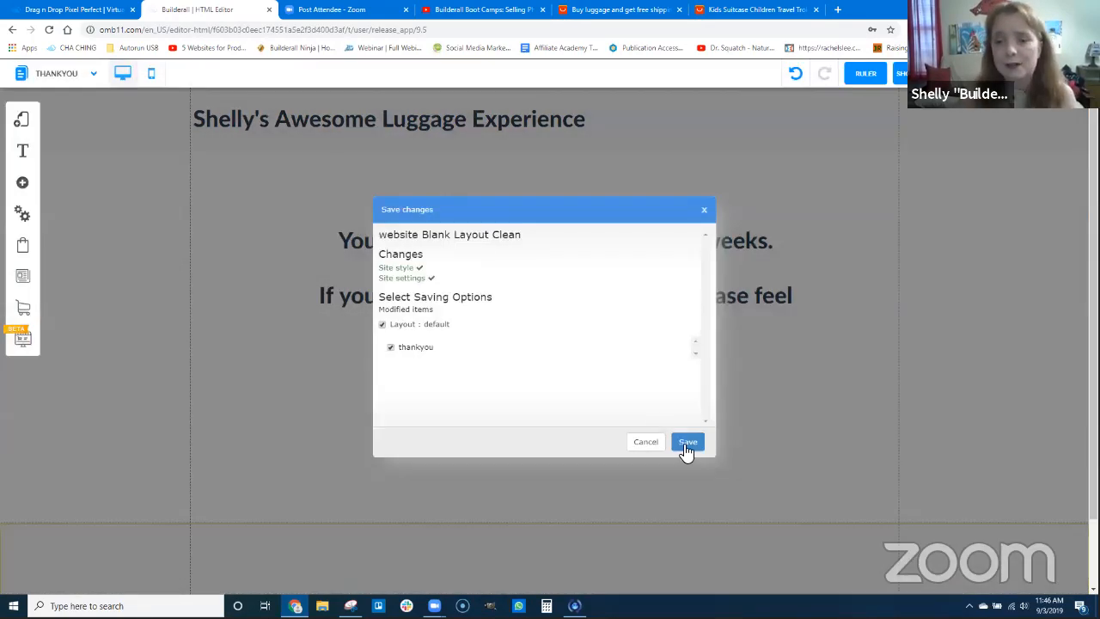
{"action": "key", "text": "Return"}
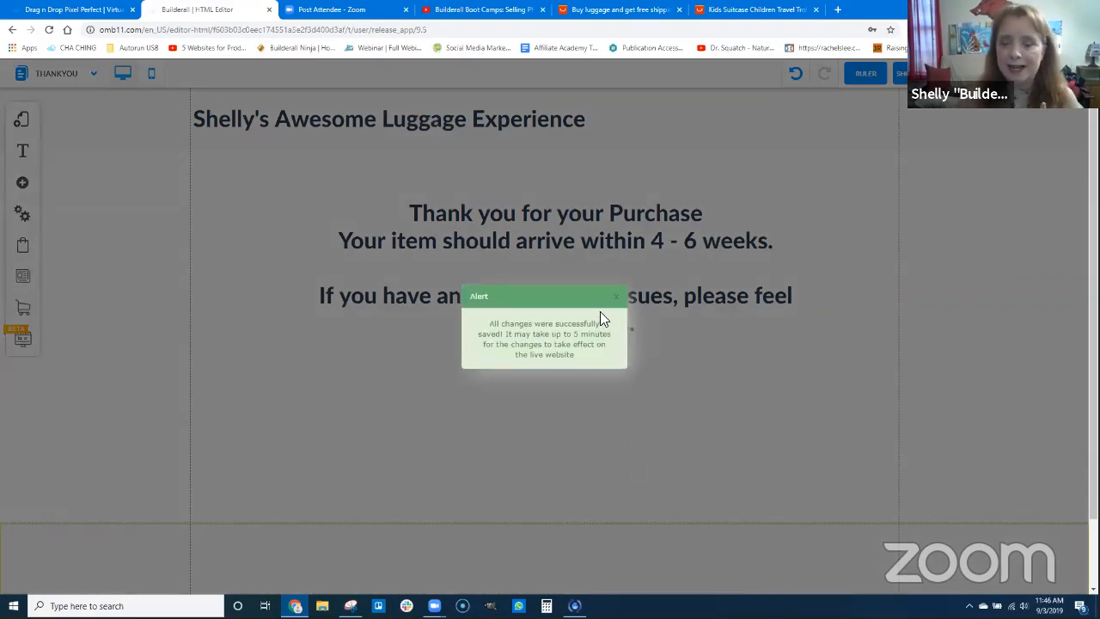
{"action": "left_click", "coordinate": [615, 297]}
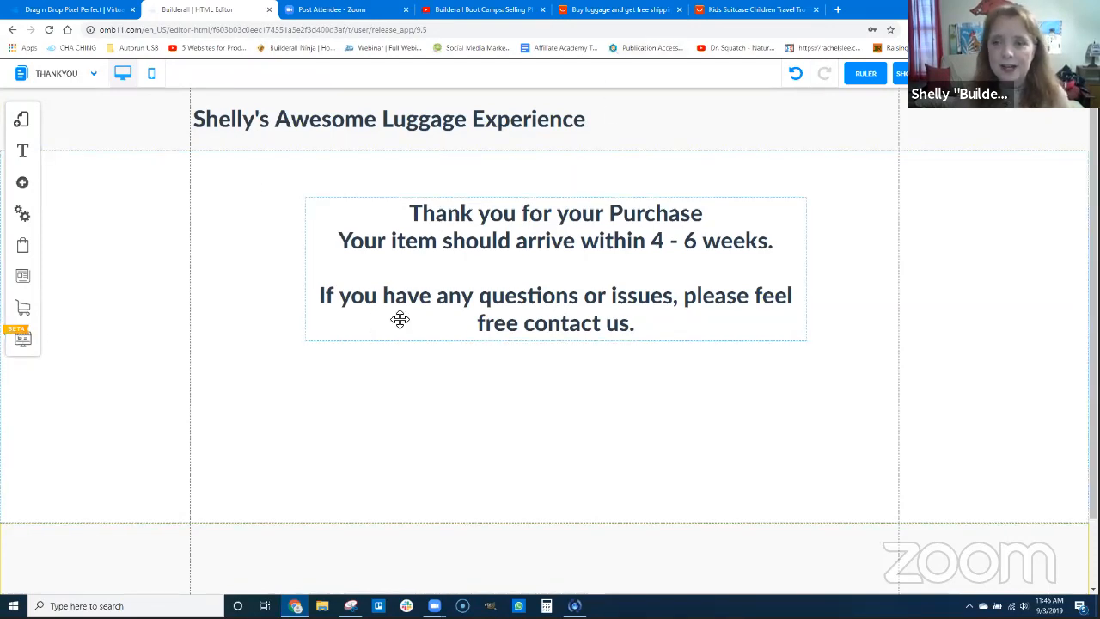
Add a Disclaimer page to the default layout using the template from the Legal category
{"action": "left_click", "coordinate": [24, 123]}
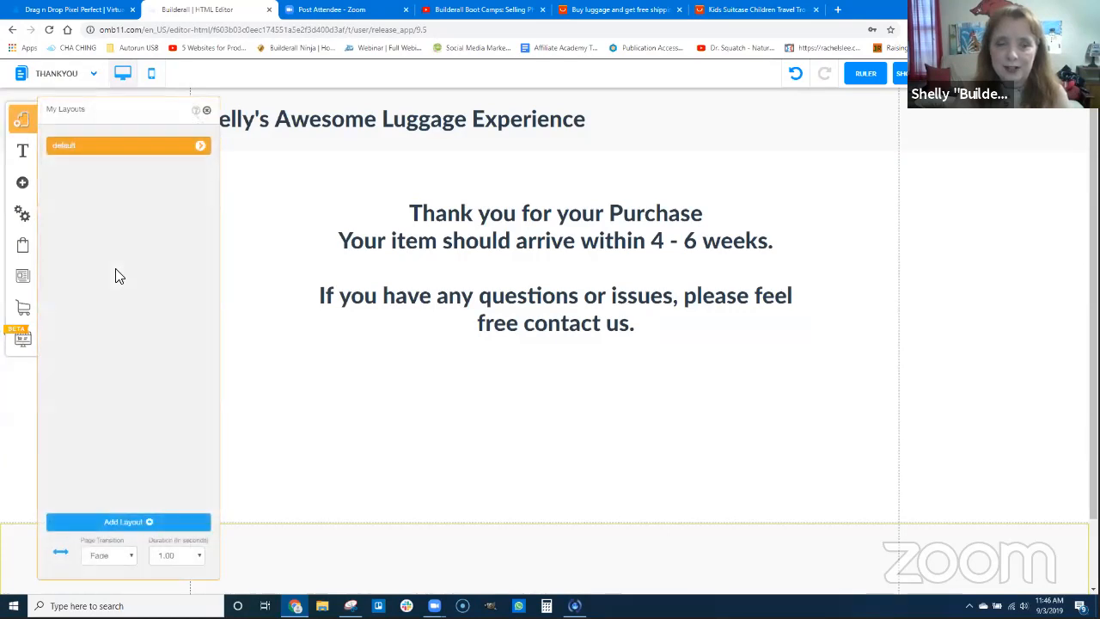
{"action": "left_click", "coordinate": [200, 147]}
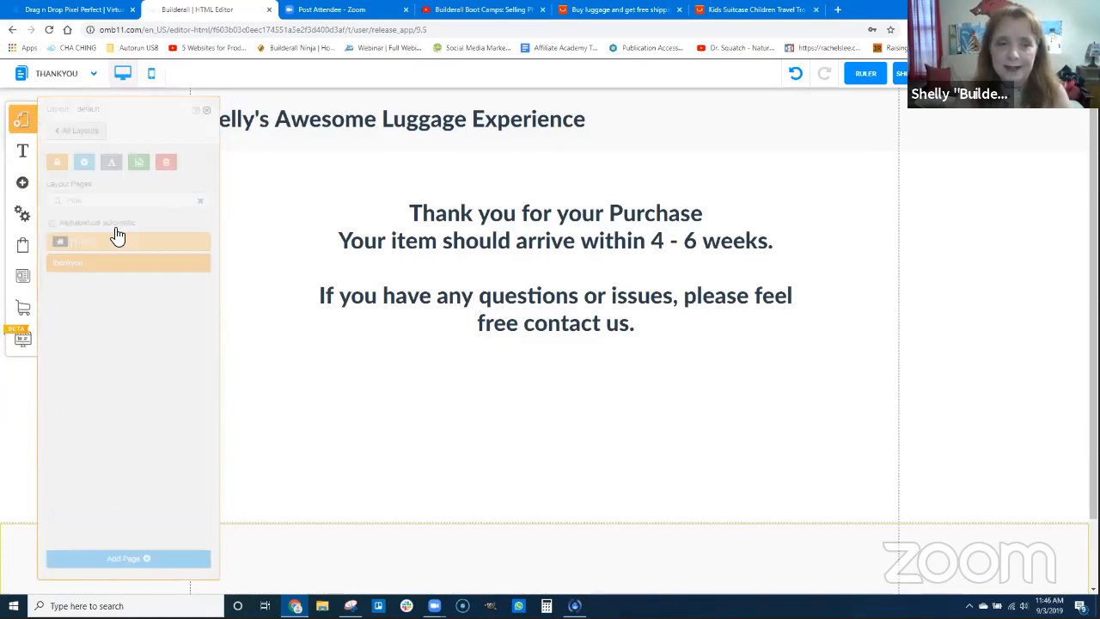
{"action": "left_click", "coordinate": [129, 559]}
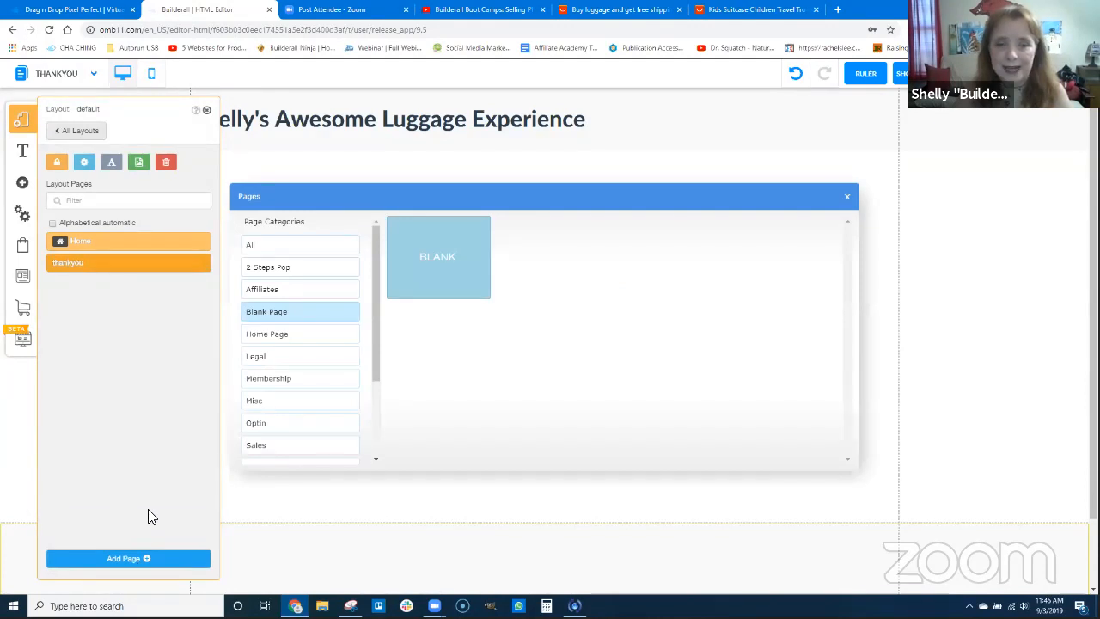
{"action": "left_click", "coordinate": [268, 359]}
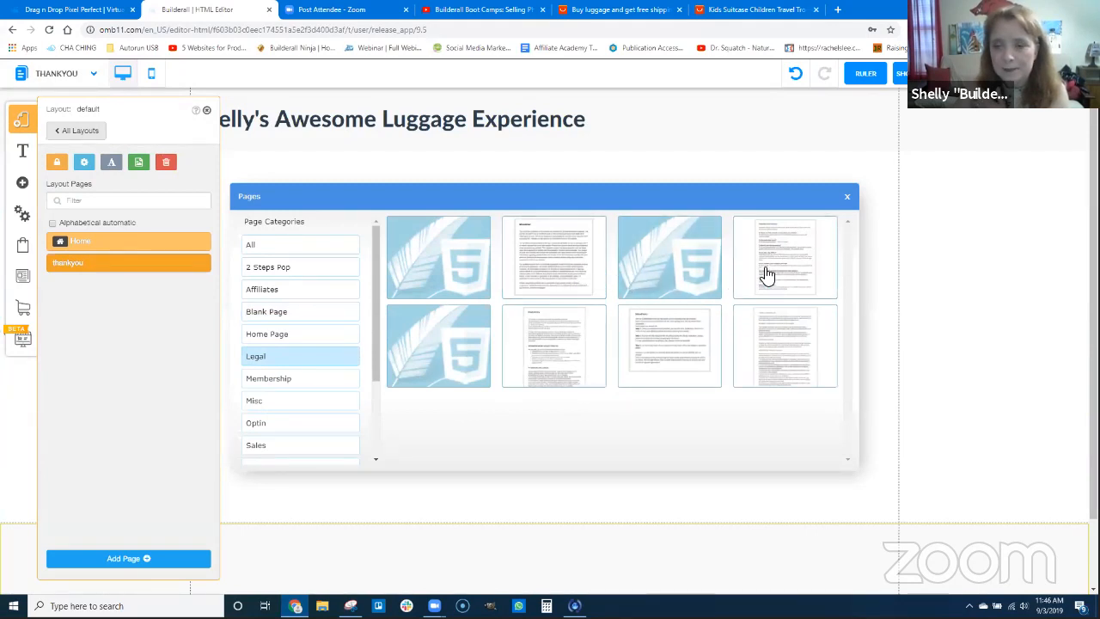
{"action": "left_click", "coordinate": [545, 260]}
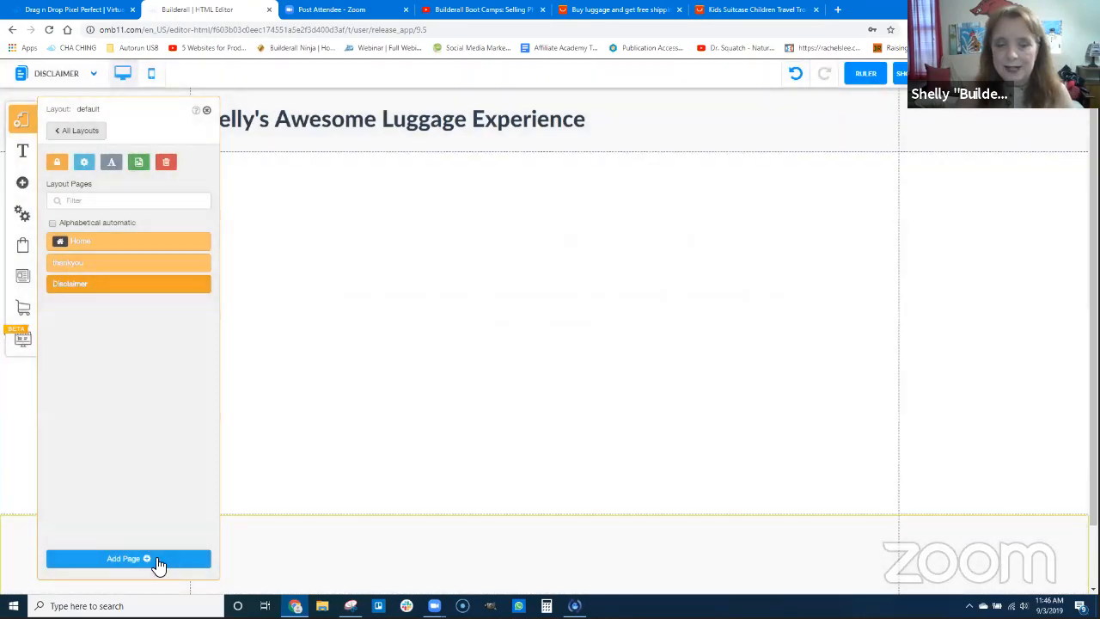
Add a Privacy Policy page to the default layout from the Legal templates
{"action": "left_click", "coordinate": [179, 558]}
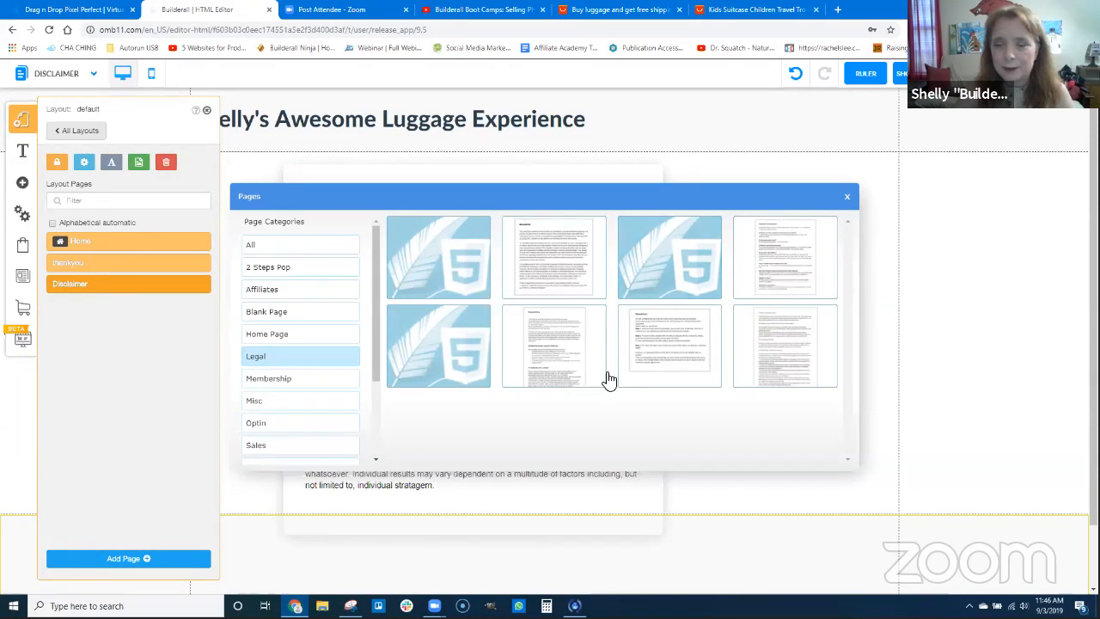
{"action": "left_click", "coordinate": [549, 344]}
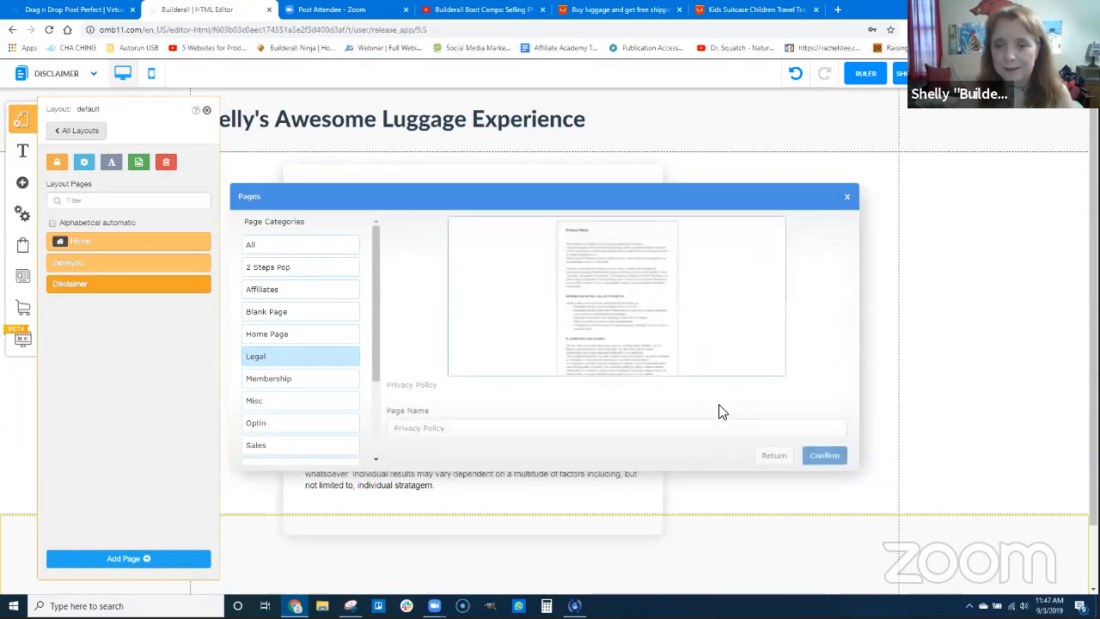
{"action": "left_click", "coordinate": [823, 456]}
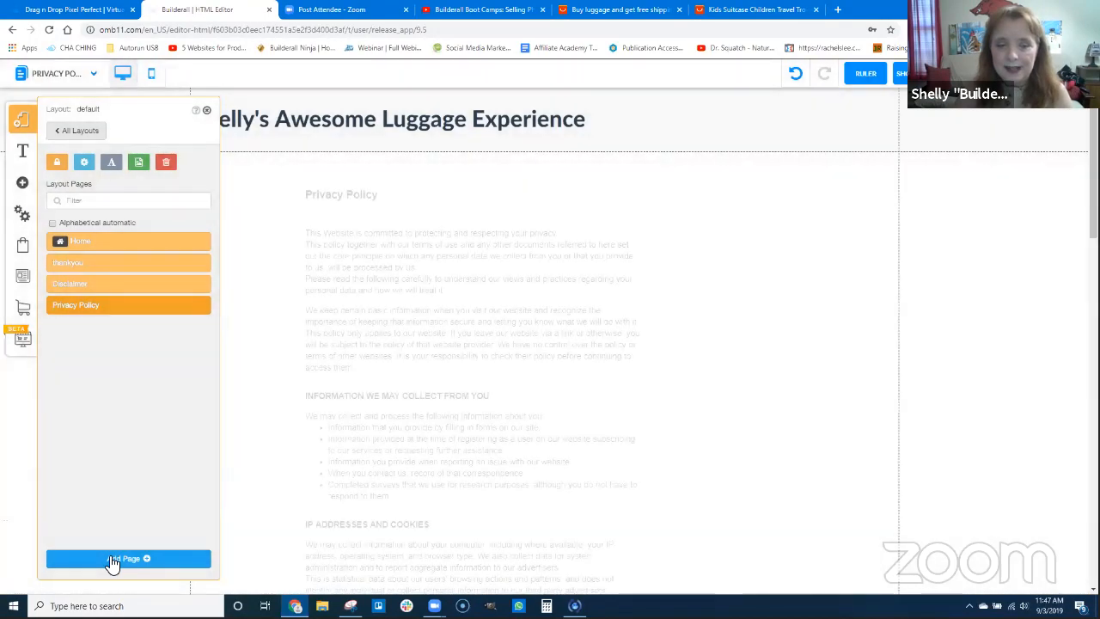
Add Refund Policy and Terms Of Website Use pages to the default layout from the Legal templates
{"action": "left_click", "coordinate": [129, 556]}
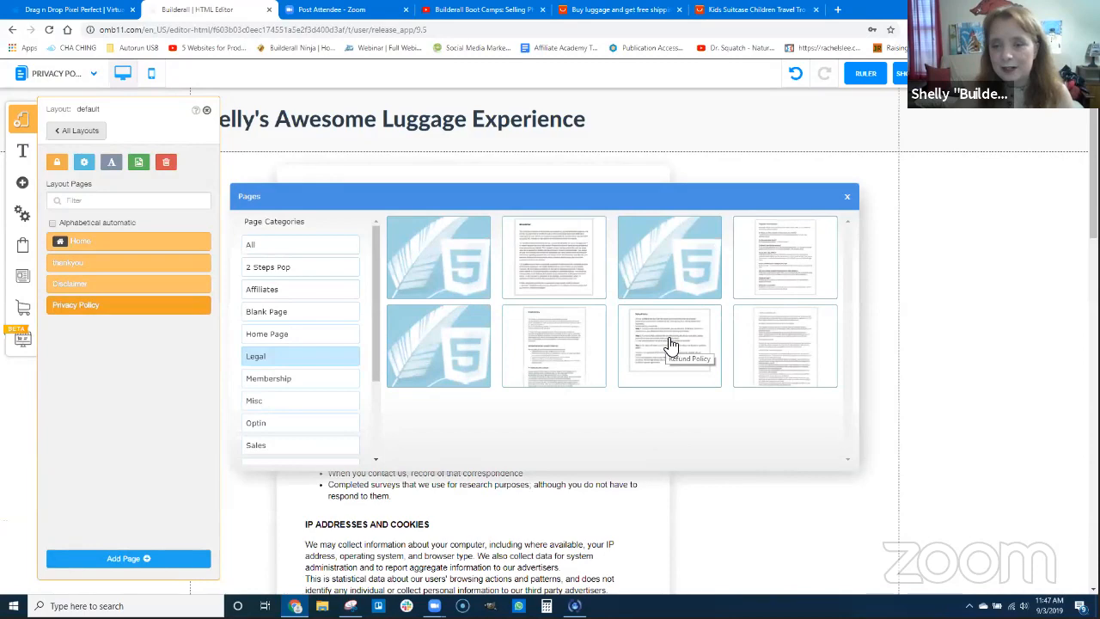
{"action": "left_click", "coordinate": [702, 384]}
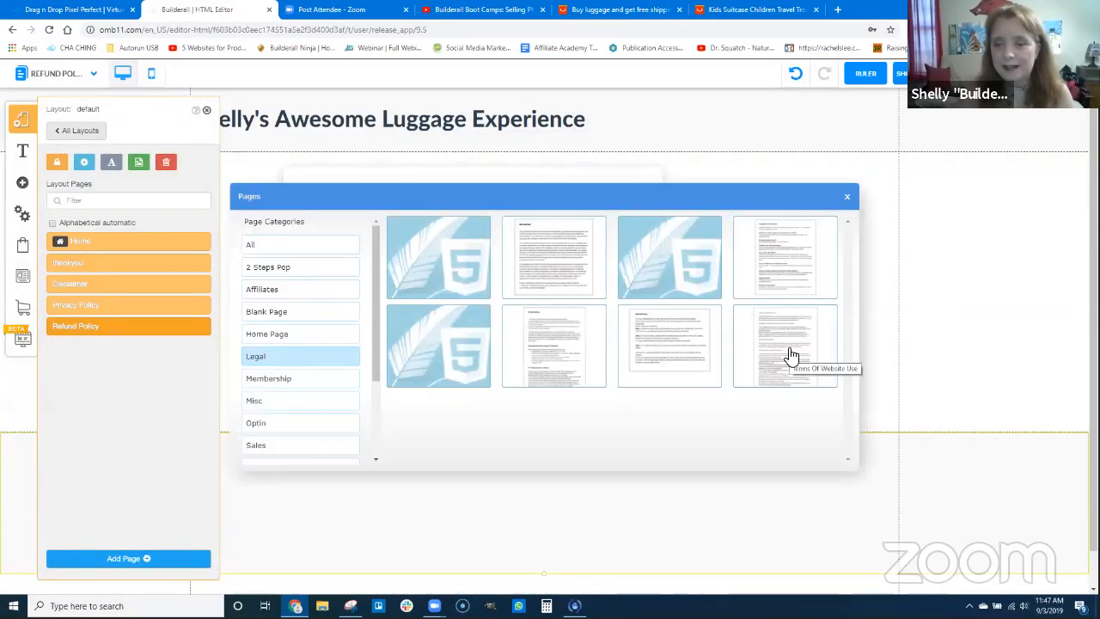
{"action": "left_click", "coordinate": [790, 355]}
{"action": "left_click", "coordinate": [825, 455]}
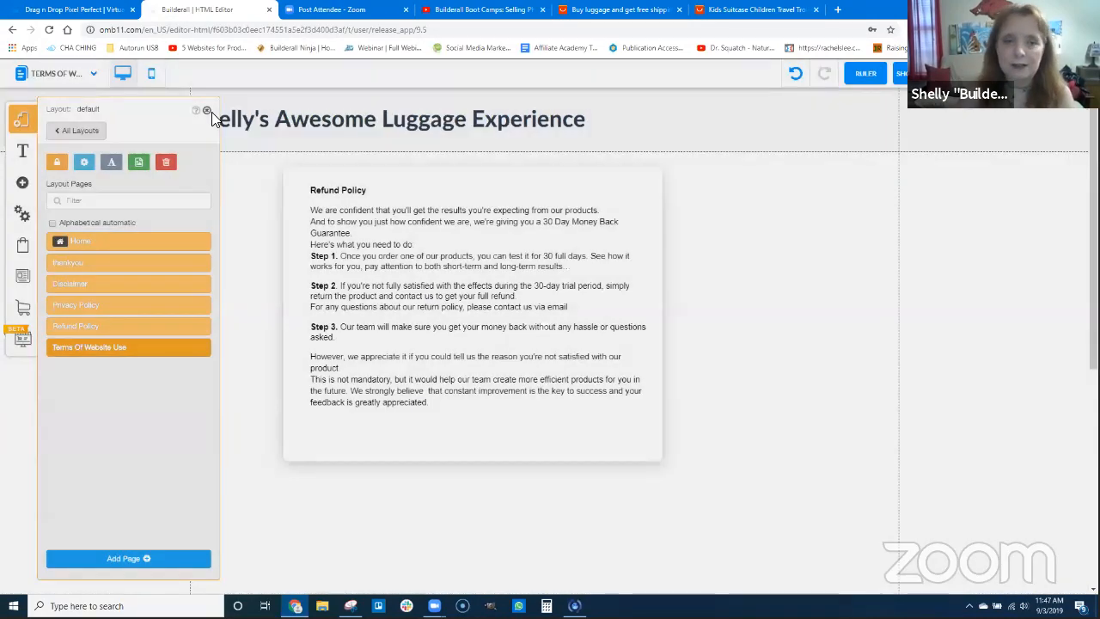
{"action": "left_click", "coordinate": [206, 111]}
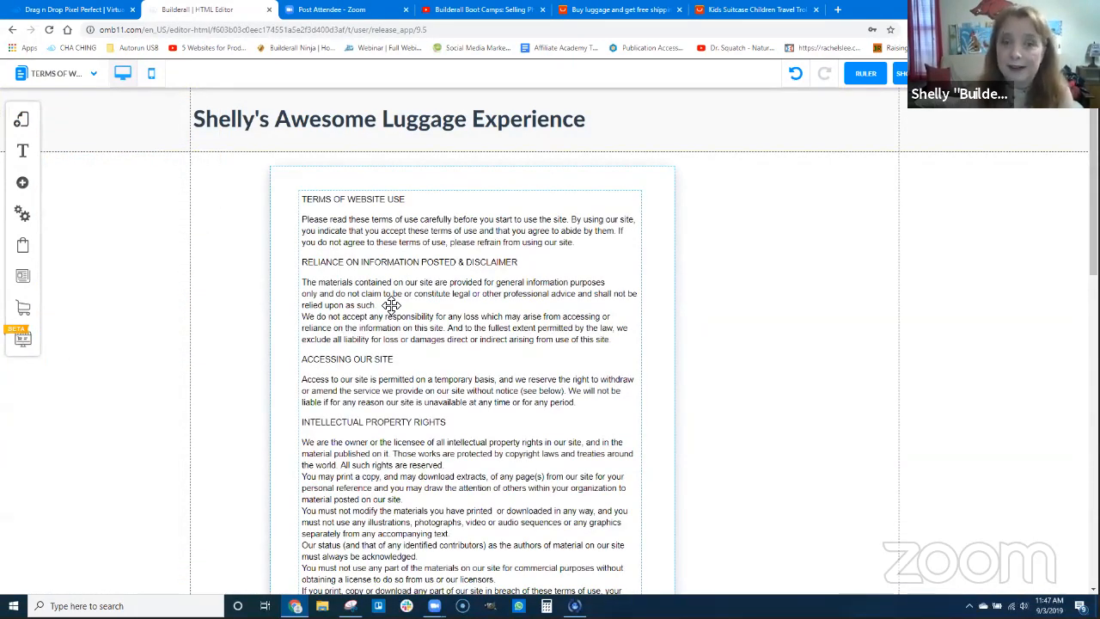
Go to the Disclaimer page, fit the disclaimer text inside its box and center the box on the page
{"action": "left_click", "coordinate": [24, 122]}
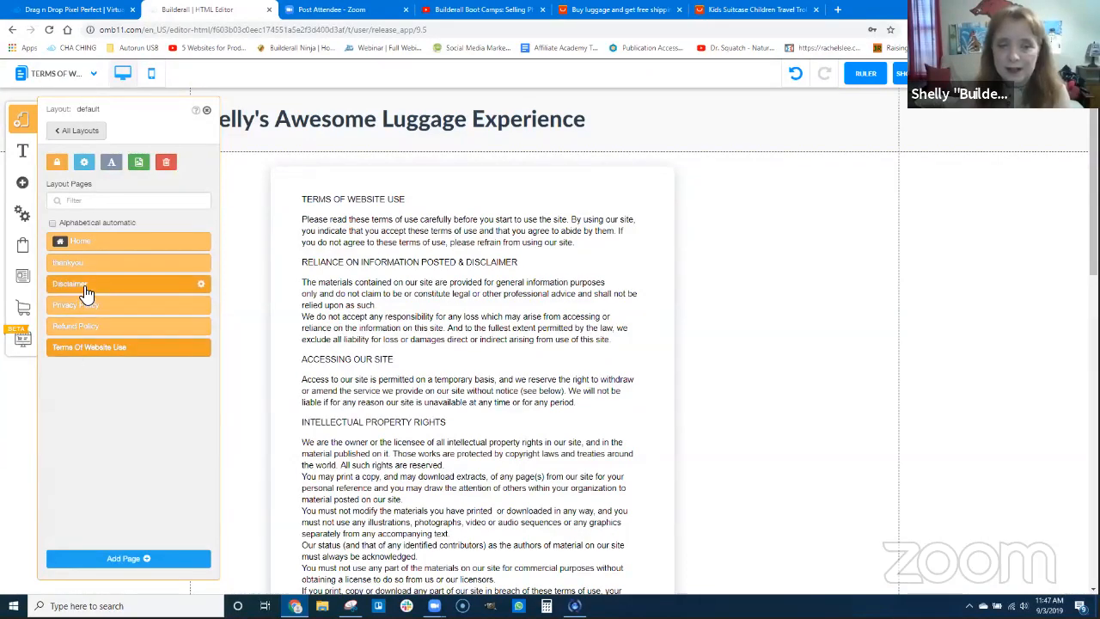
{"action": "left_click", "coordinate": [86, 290]}
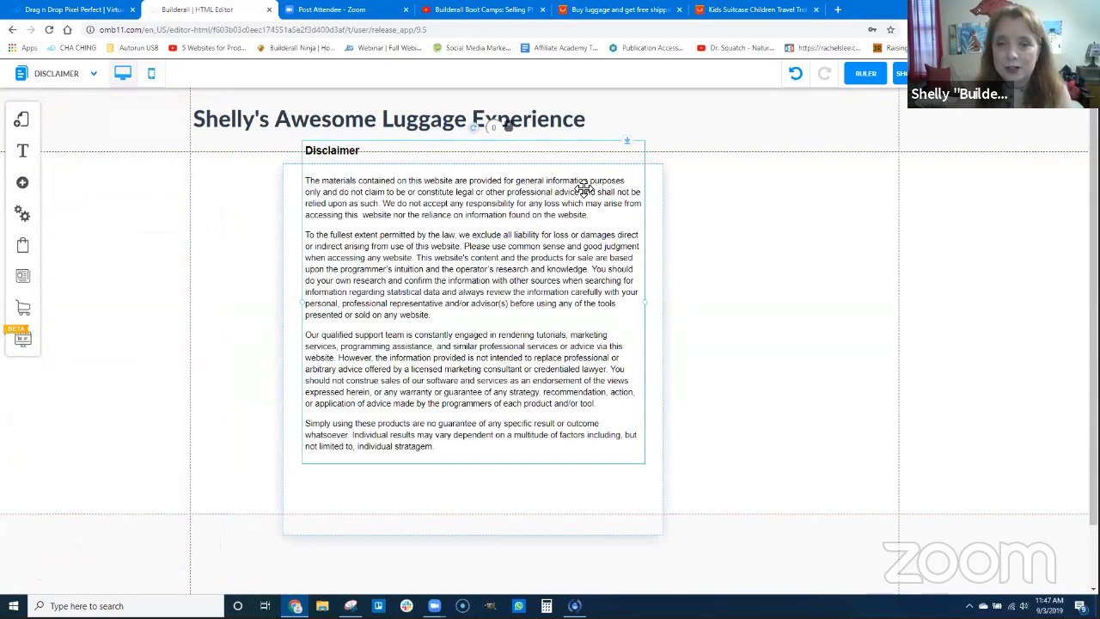
{"action": "left_click_drag", "start_coordinate": [584, 224], "coordinate": [587, 236]}
{"action": "left_click_drag", "start_coordinate": [623, 174], "coordinate": [690, 173]}
{"action": "double_click", "coordinate": [552, 297]}
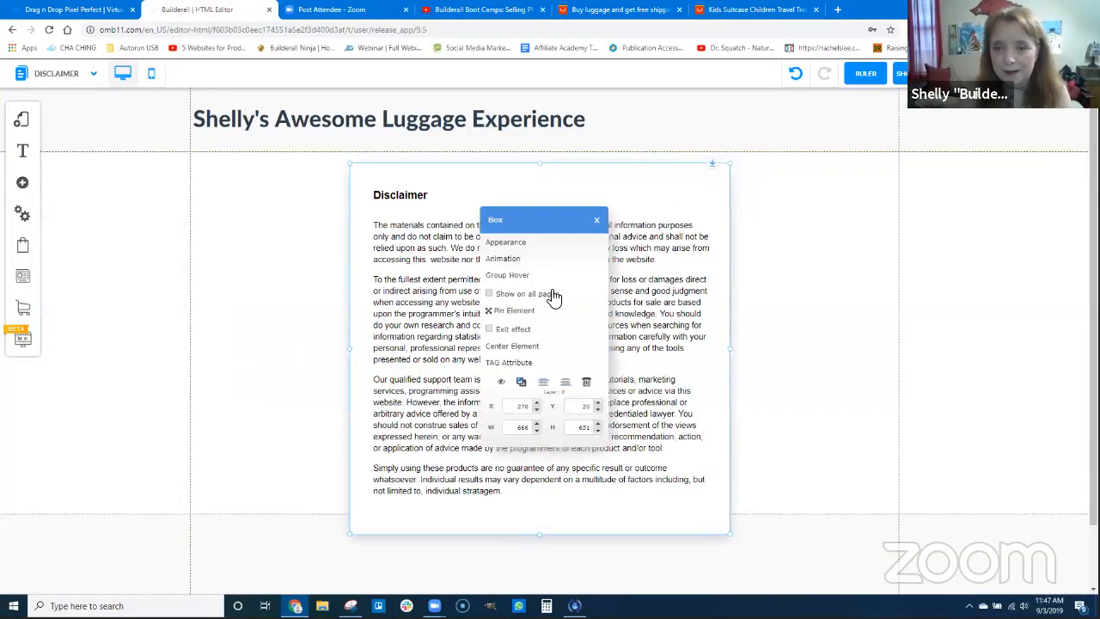
{"action": "left_click", "coordinate": [521, 347]}
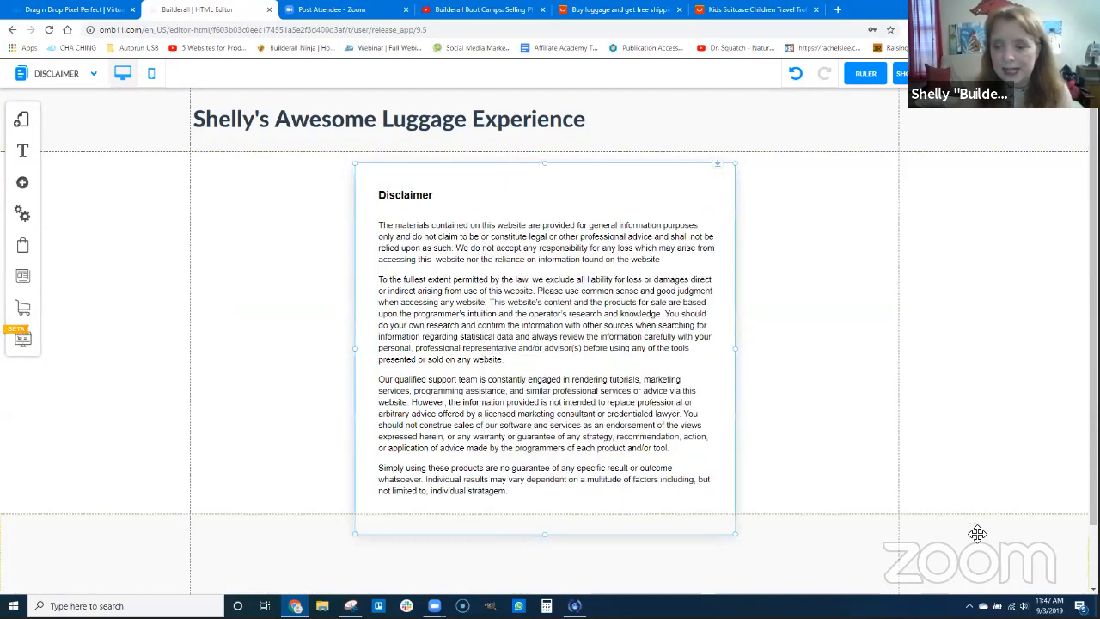
Extend the Disclaimer page's content section so it ends just below the disclaimer box
{"action": "scroll", "coordinate": [969, 523], "scroll_direction": "down", "scroll_amount": 3}
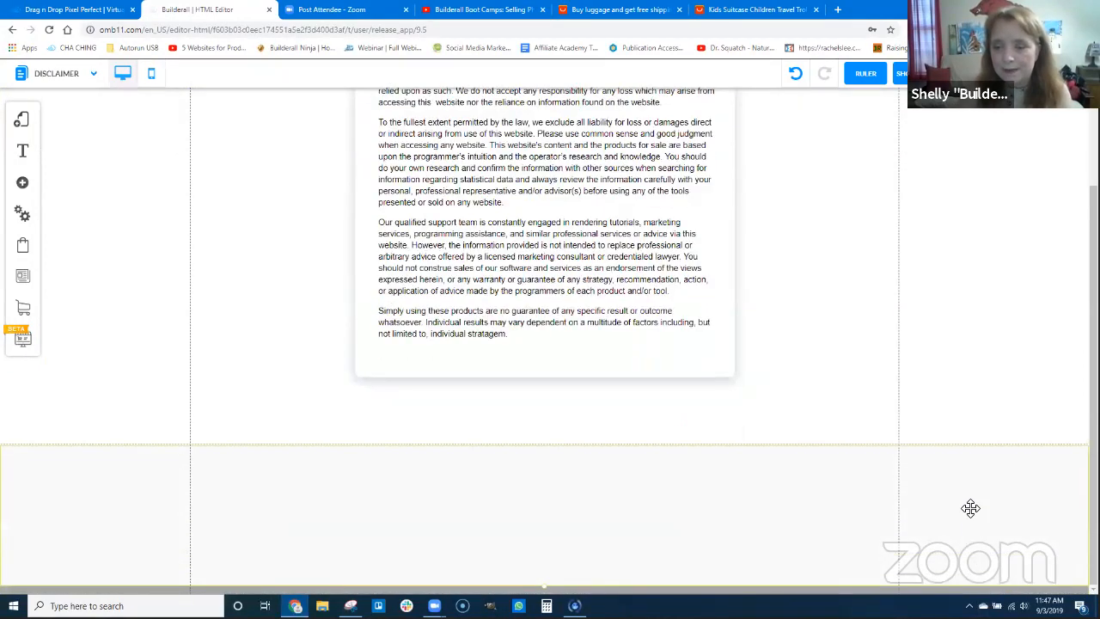
{"action": "scroll", "coordinate": [969, 495], "scroll_direction": "up", "scroll_amount": 1}
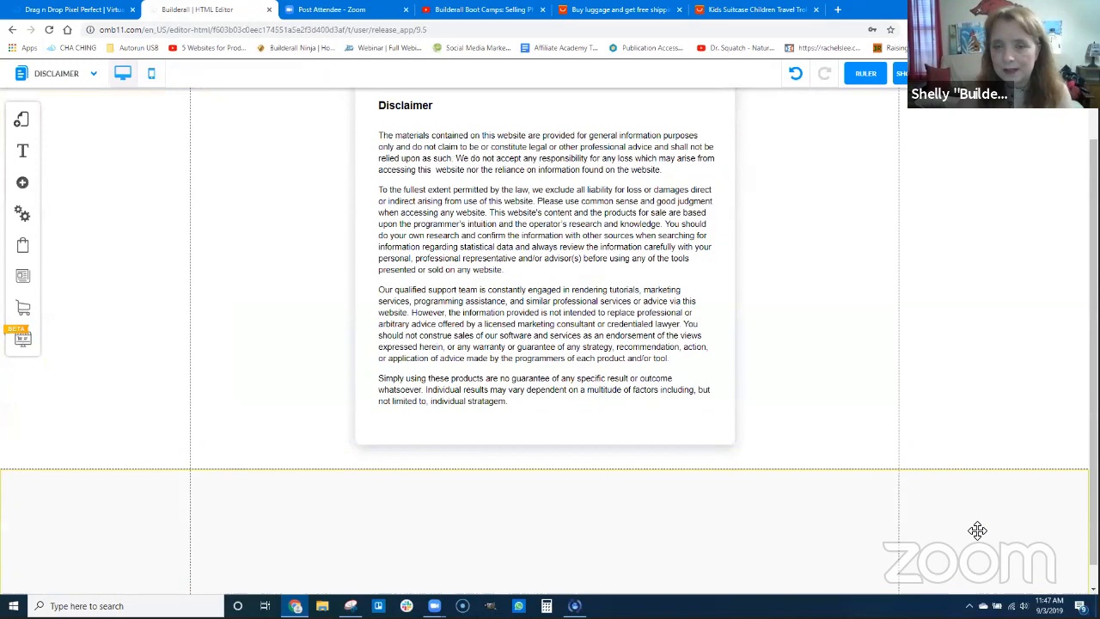
{"action": "scroll", "coordinate": [697, 420], "scroll_direction": "up", "scroll_amount": 2}
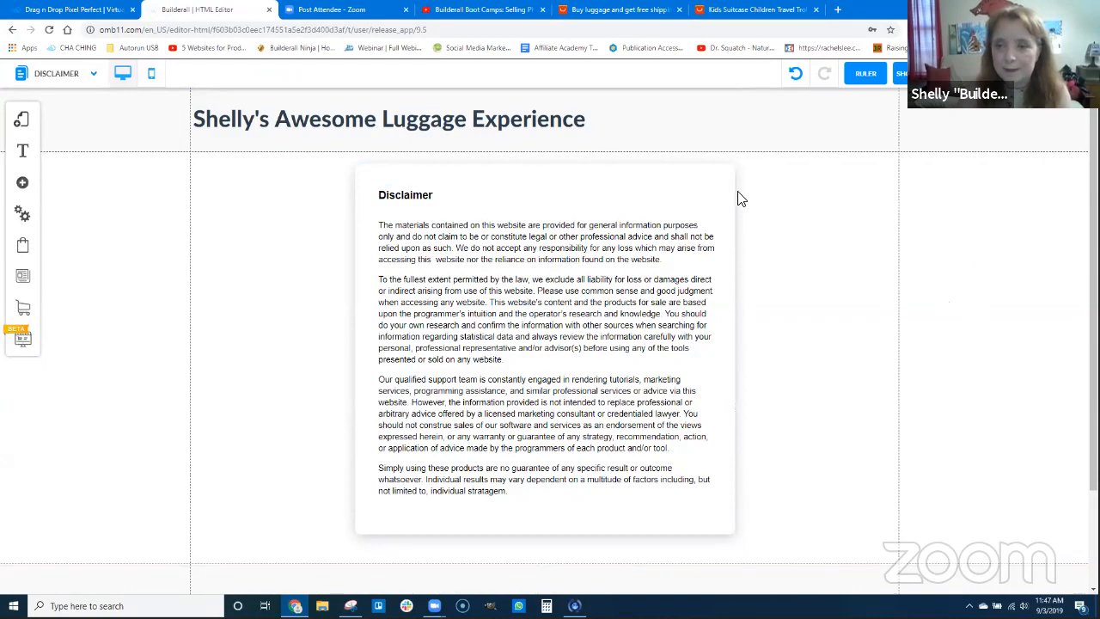
Move the disclaimer box down and add the blue Classic banner to the Disclaimer page's content section
{"action": "left_click_drag", "start_coordinate": [729, 177], "coordinate": [747, 380]}
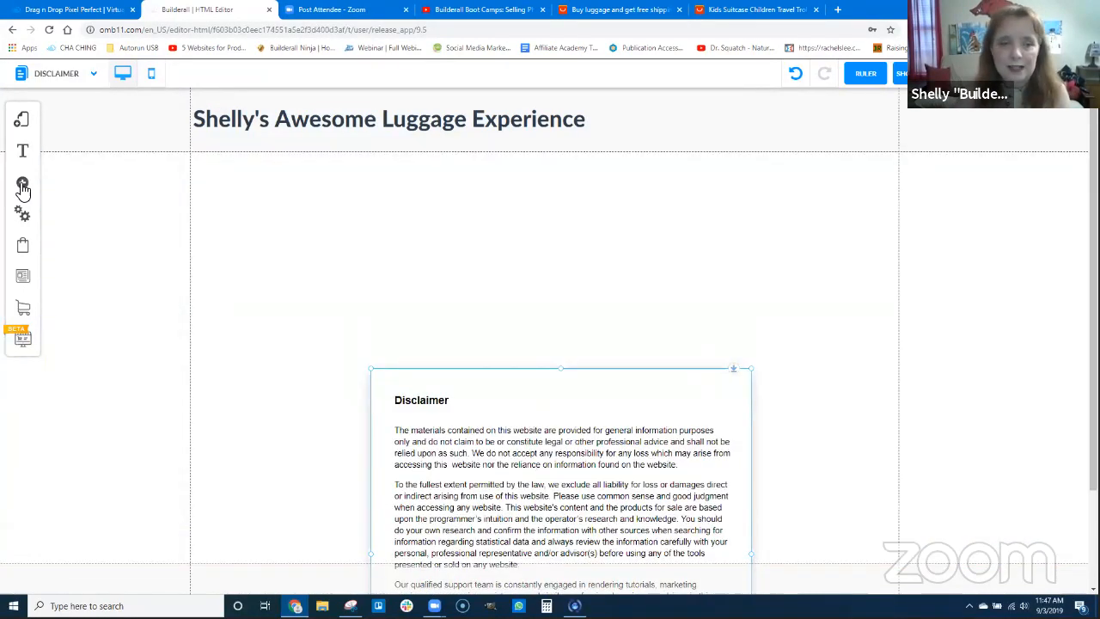
{"action": "left_click", "coordinate": [22, 182]}
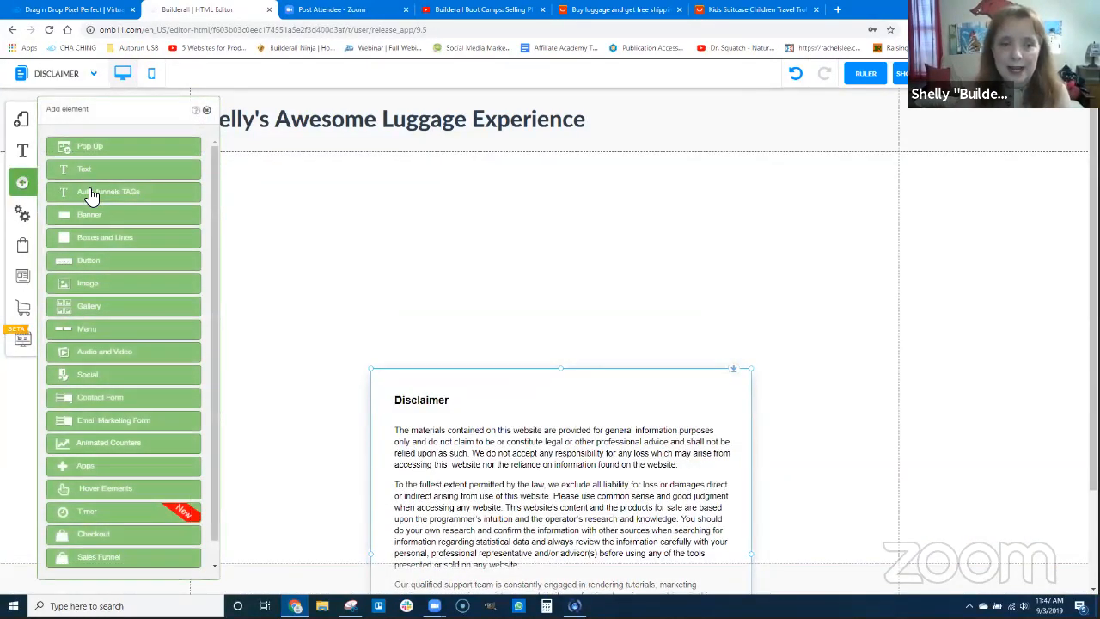
{"action": "left_click", "coordinate": [169, 252]}
{"action": "left_click", "coordinate": [134, 204]}
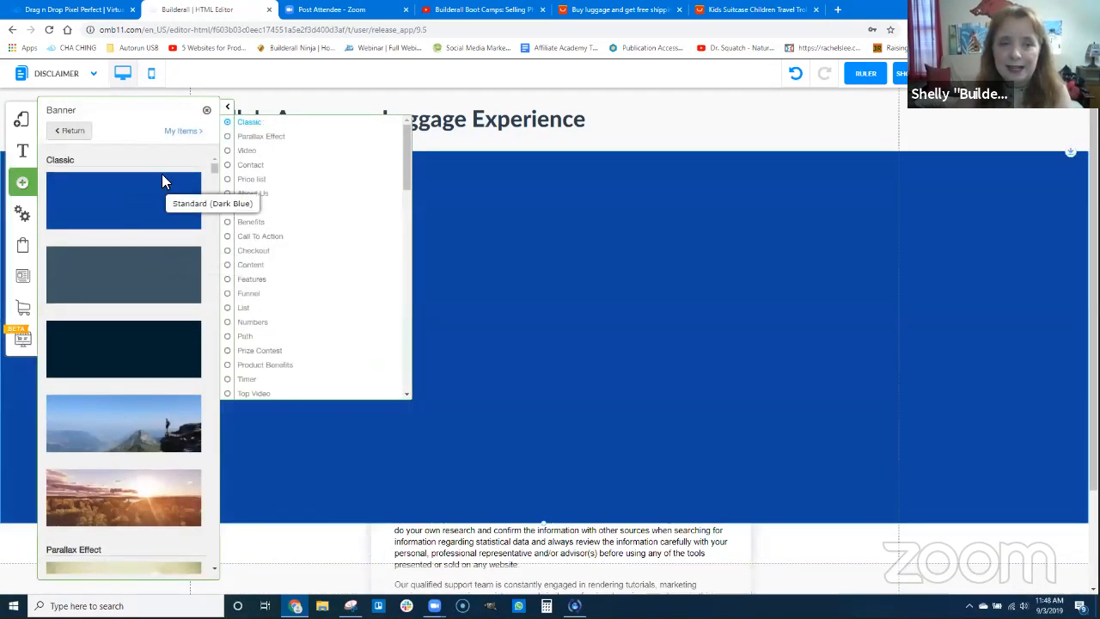
{"action": "left_click", "coordinate": [227, 109]}
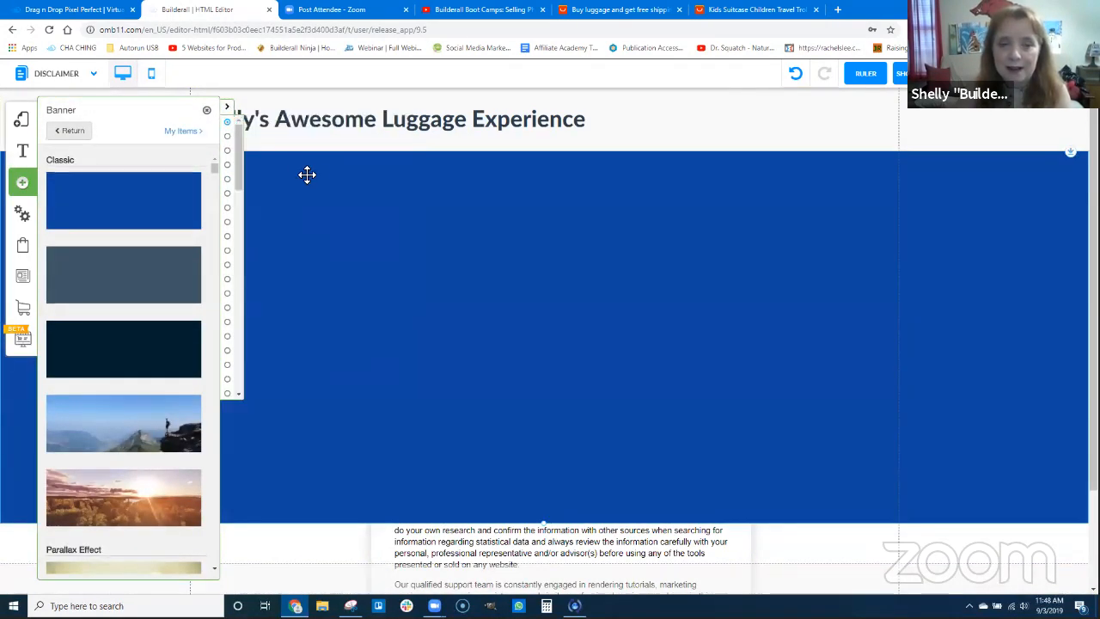
Change the new banner's appearance to the white Banner_custom_5 style
{"action": "double_click", "coordinate": [312, 180]}
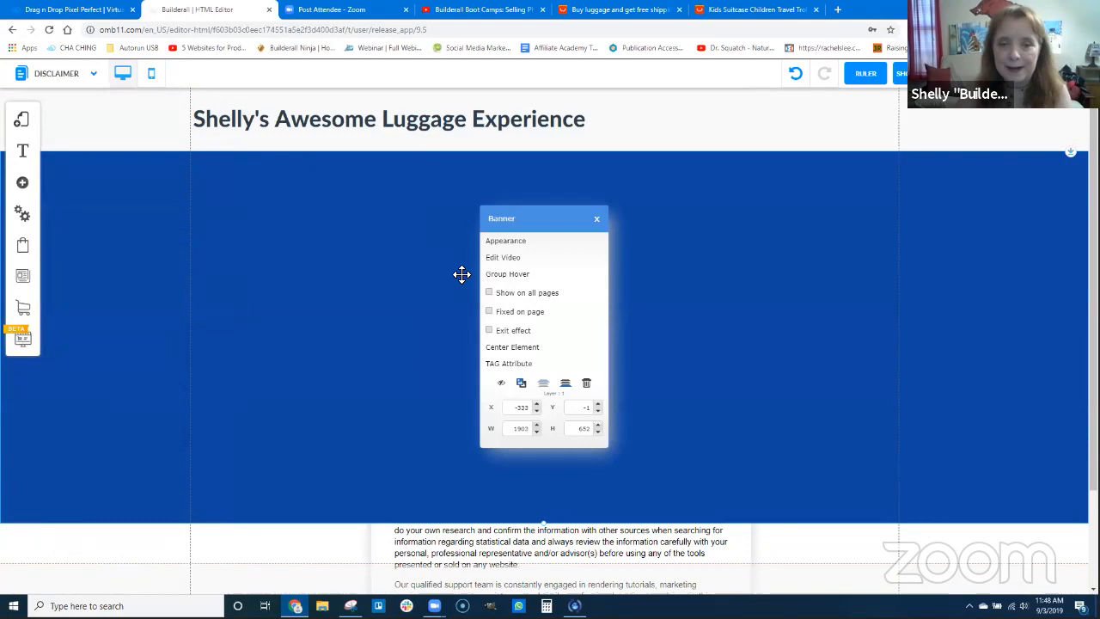
{"action": "left_click", "coordinate": [498, 242]}
{"action": "left_click", "coordinate": [80, 144]}
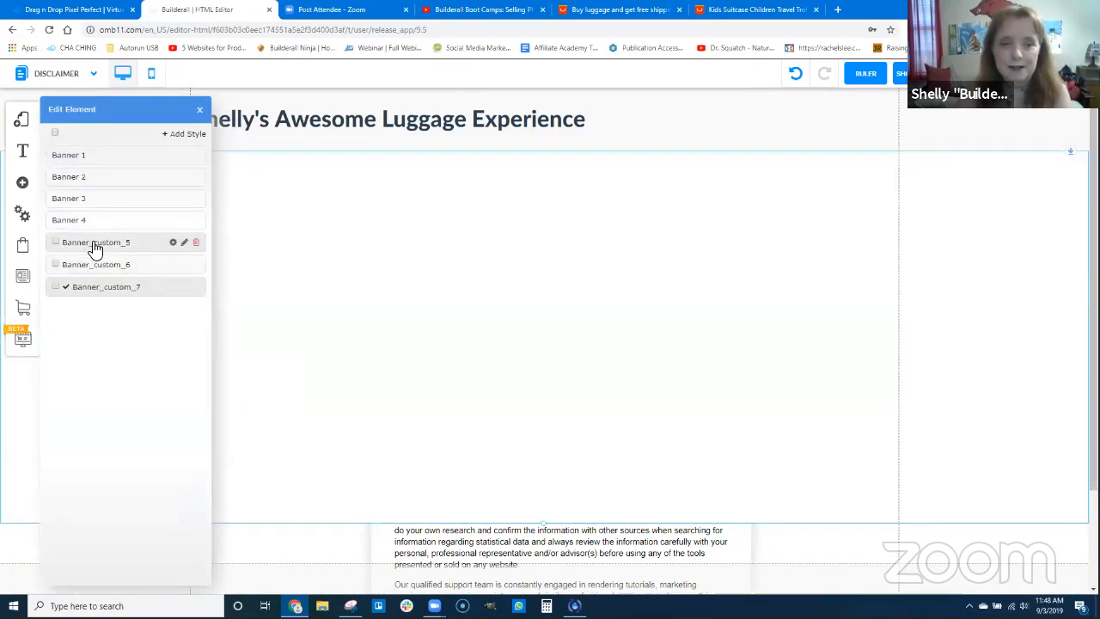
{"action": "left_click", "coordinate": [94, 245]}
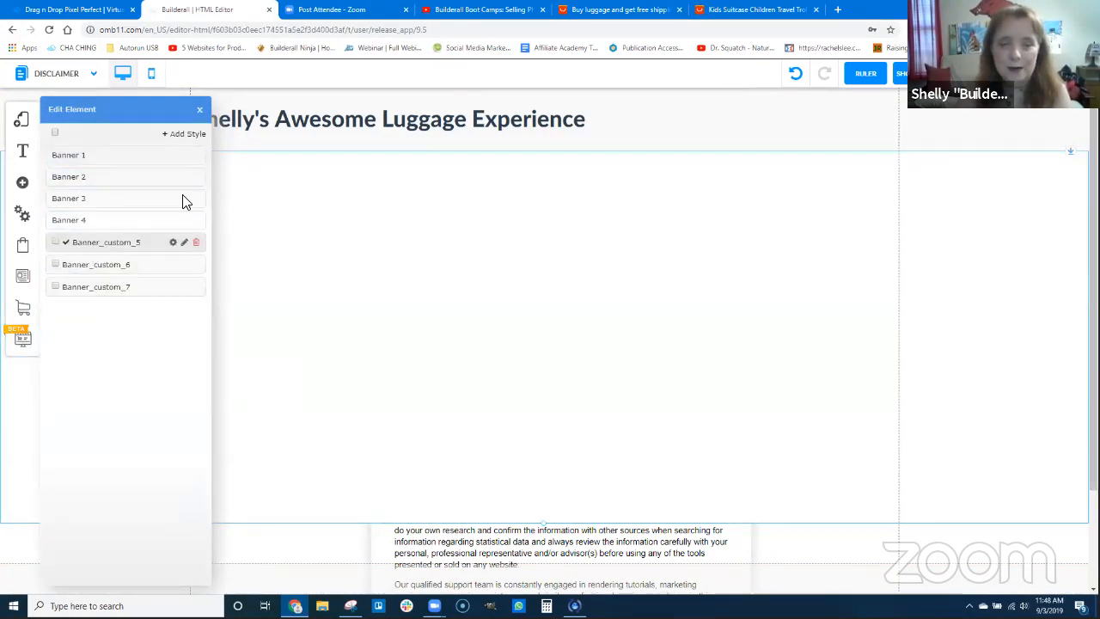
{"action": "left_click", "coordinate": [200, 109]}
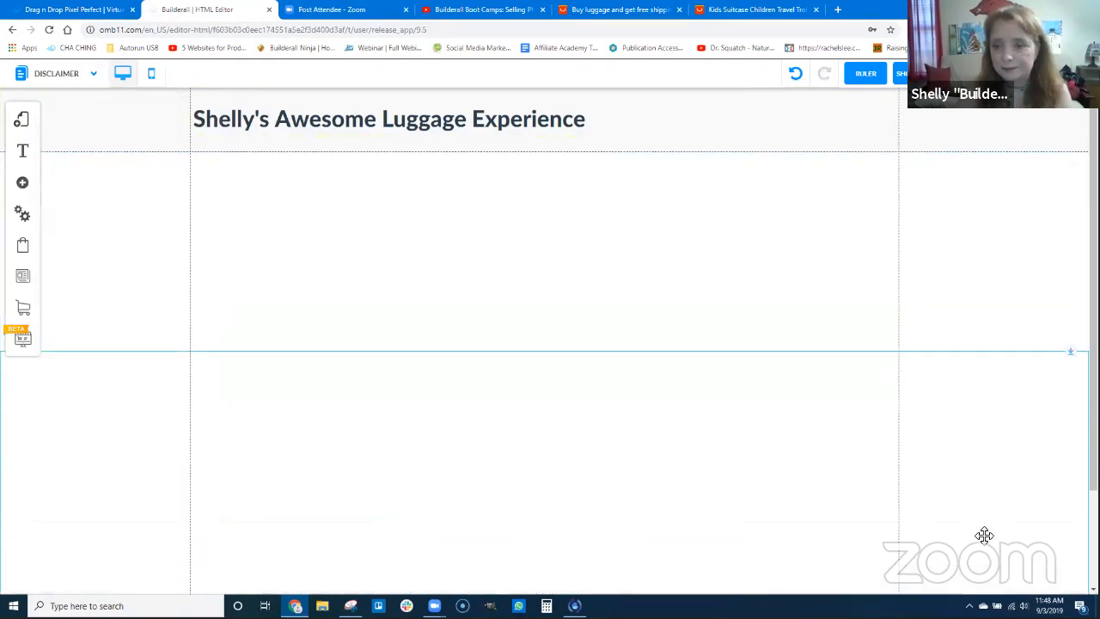
Place the white banner directly below the header behind the disclaimer box, and center the box near the banner's upper edge
{"action": "left_click_drag", "start_coordinate": [752, 379], "coordinate": [785, 521]}
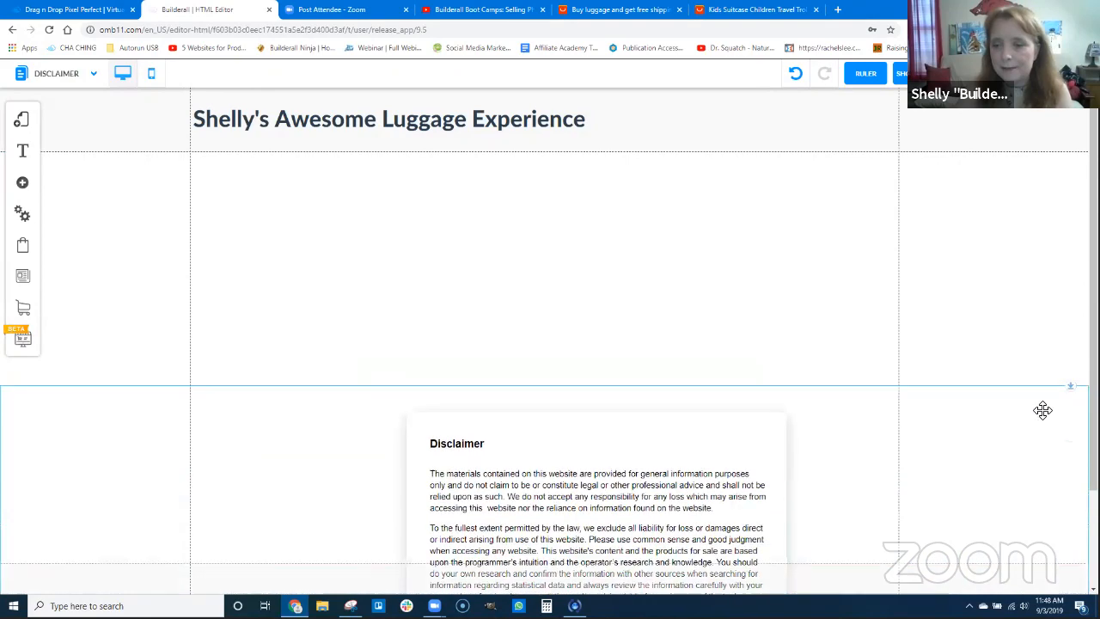
{"action": "left_click_drag", "start_coordinate": [1074, 388], "coordinate": [1048, 123]}
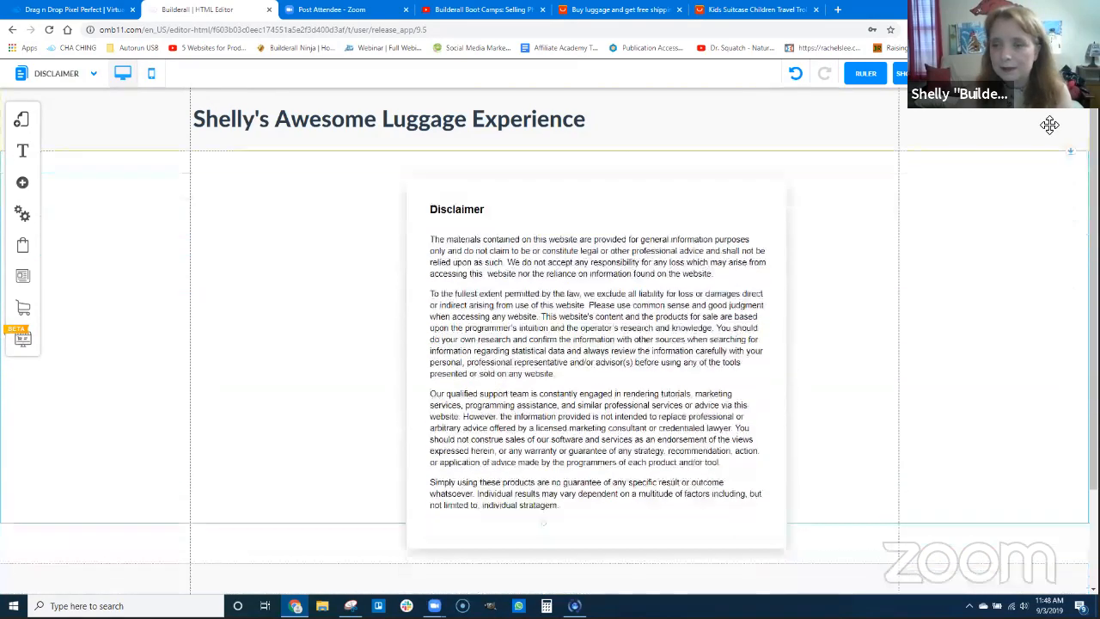
{"action": "left_click", "coordinate": [779, 195]}
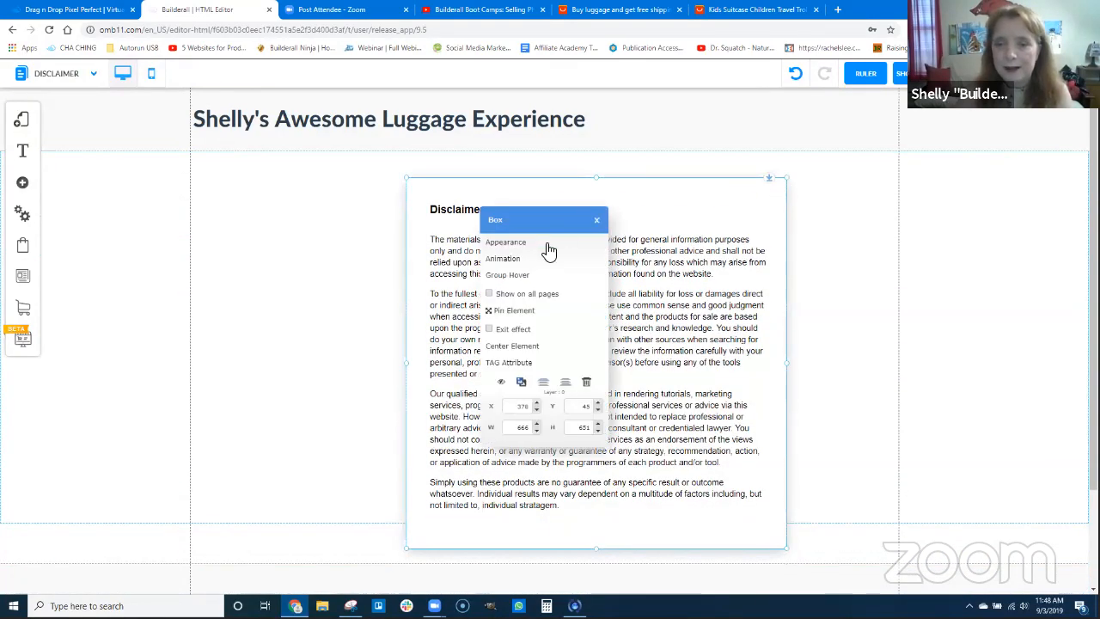
{"action": "left_click", "coordinate": [509, 345]}
{"action": "scroll", "coordinate": [782, 373], "scroll_direction": "down", "scroll_amount": 2}
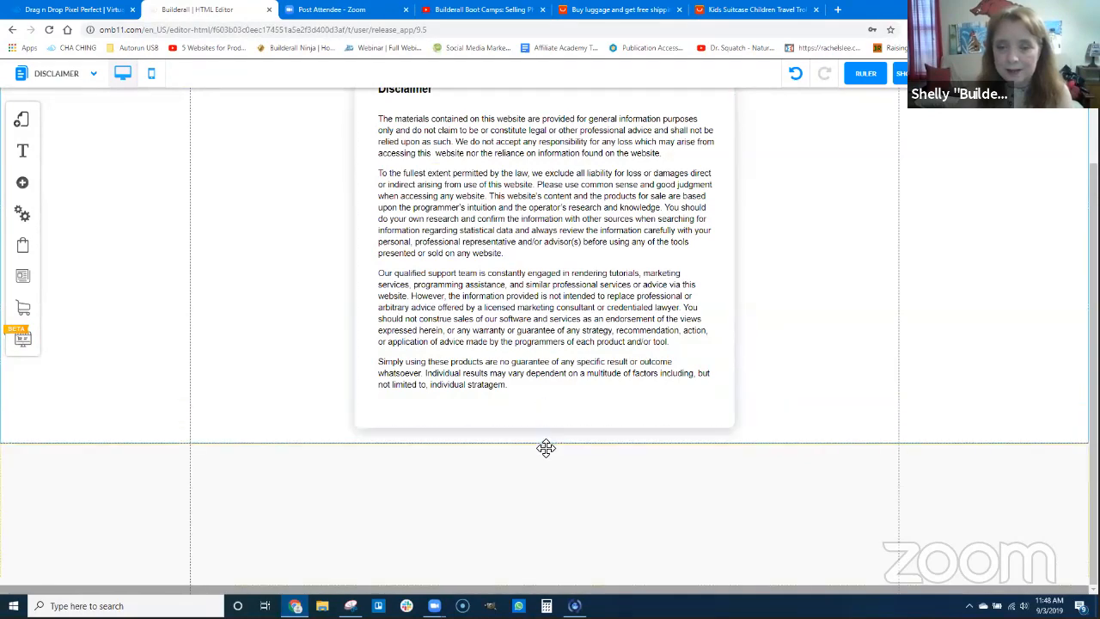
{"action": "scroll", "coordinate": [687, 361], "scroll_direction": "up", "scroll_amount": 2}
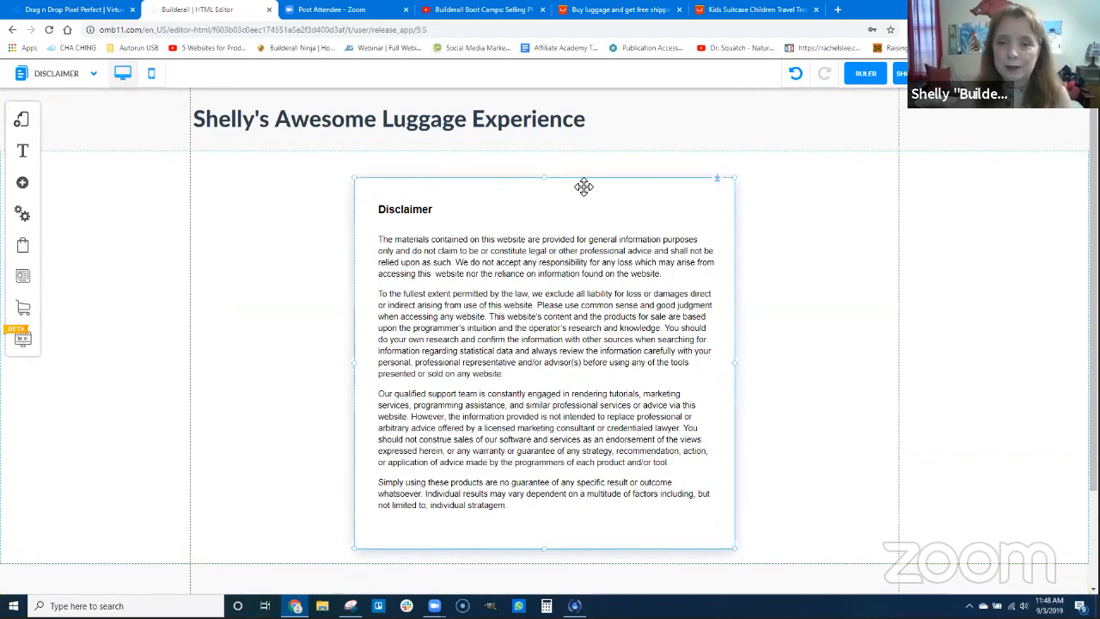
{"action": "left_click", "coordinate": [582, 187]}
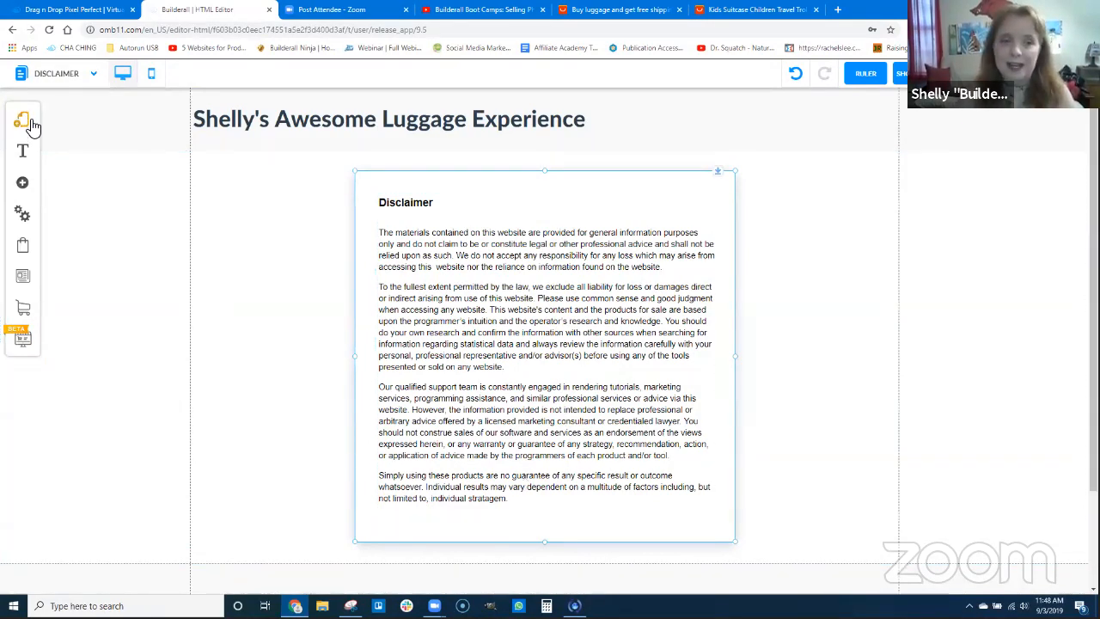
Go to the Privacy Policy page and extend its content section slightly below the policy box
{"action": "left_click", "coordinate": [201, 147]}
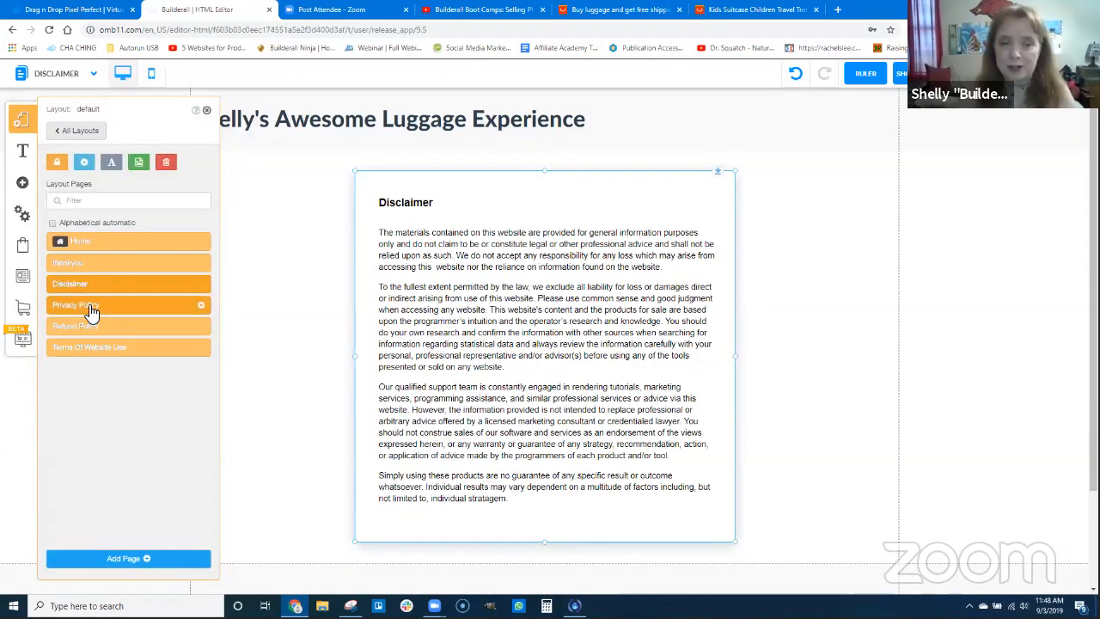
{"action": "left_click", "coordinate": [92, 311]}
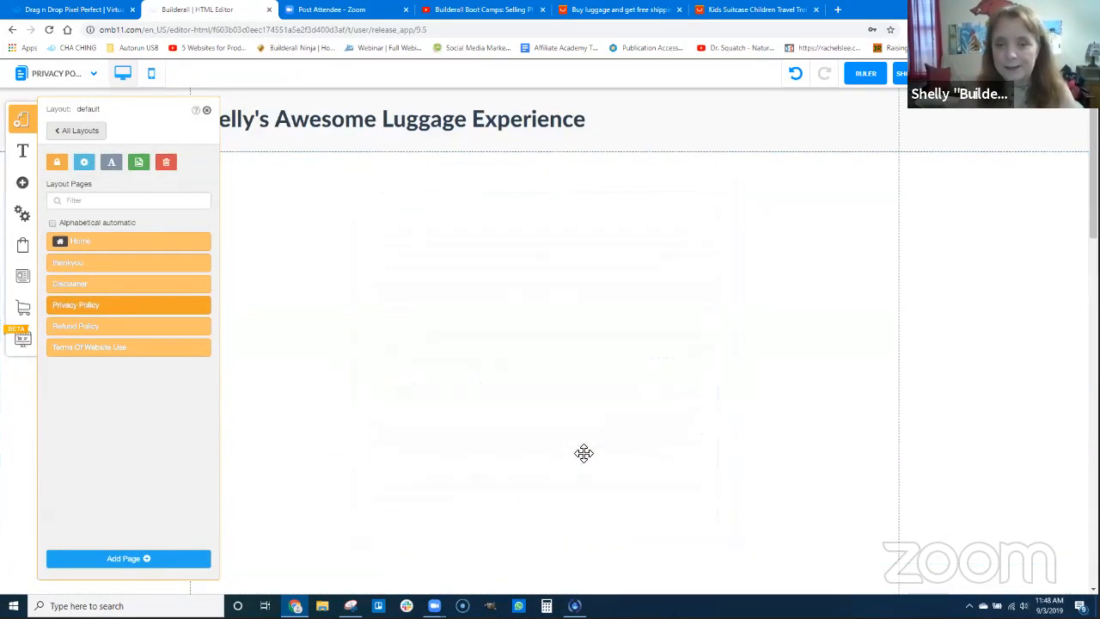
{"action": "scroll", "coordinate": [540, 459], "scroll_direction": "down", "scroll_amount": 5}
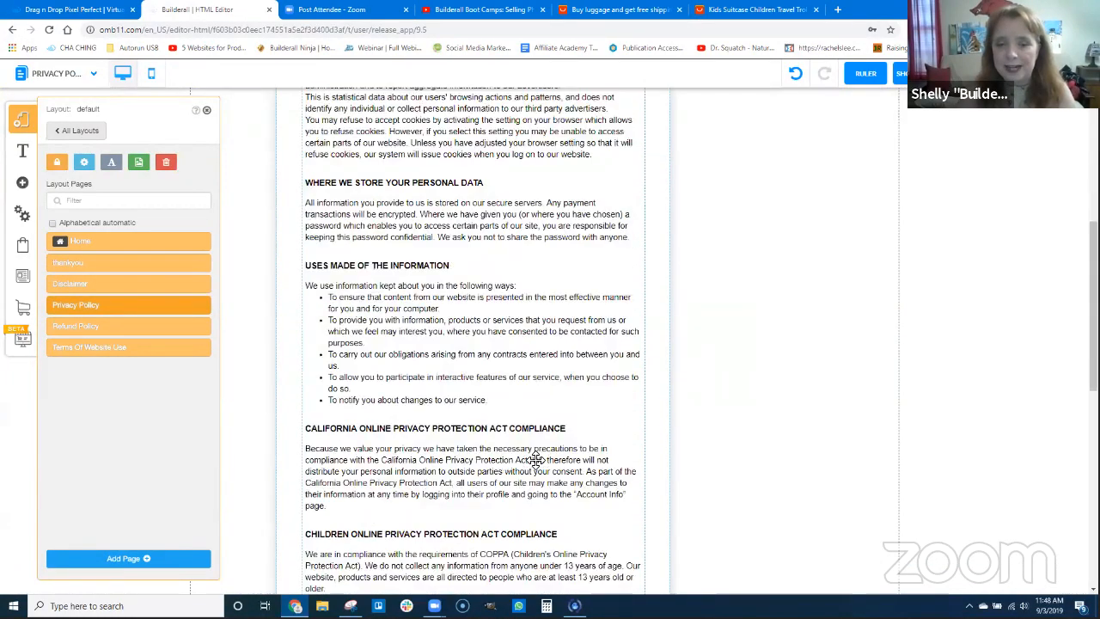
{"action": "scroll", "coordinate": [535, 459], "scroll_direction": "down", "scroll_amount": 3}
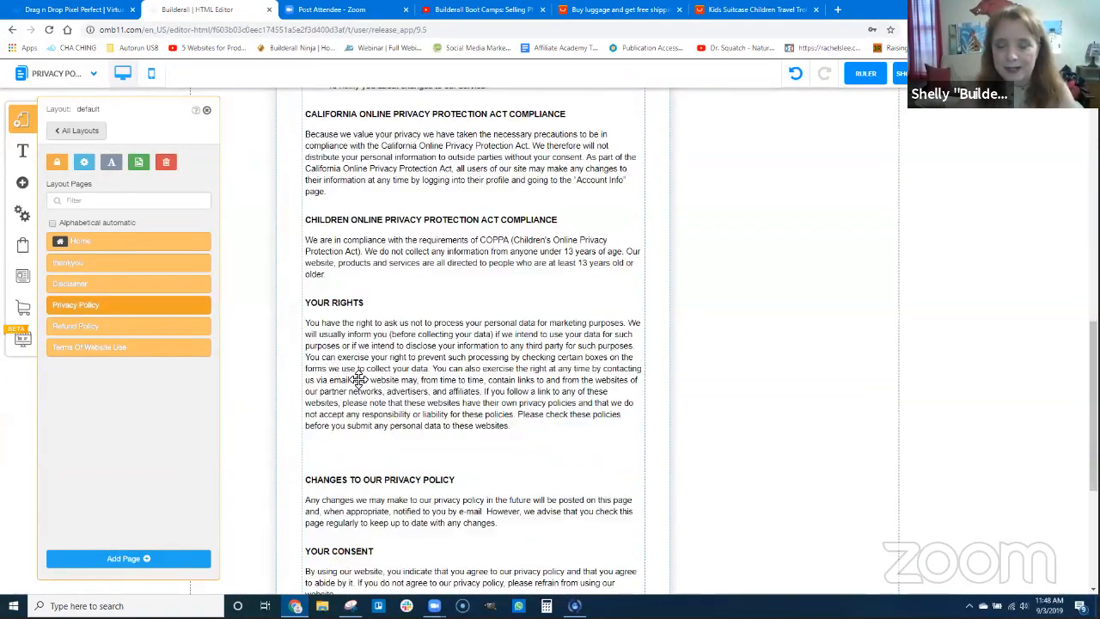
{"action": "scroll", "coordinate": [310, 373], "scroll_direction": "down", "scroll_amount": 3}
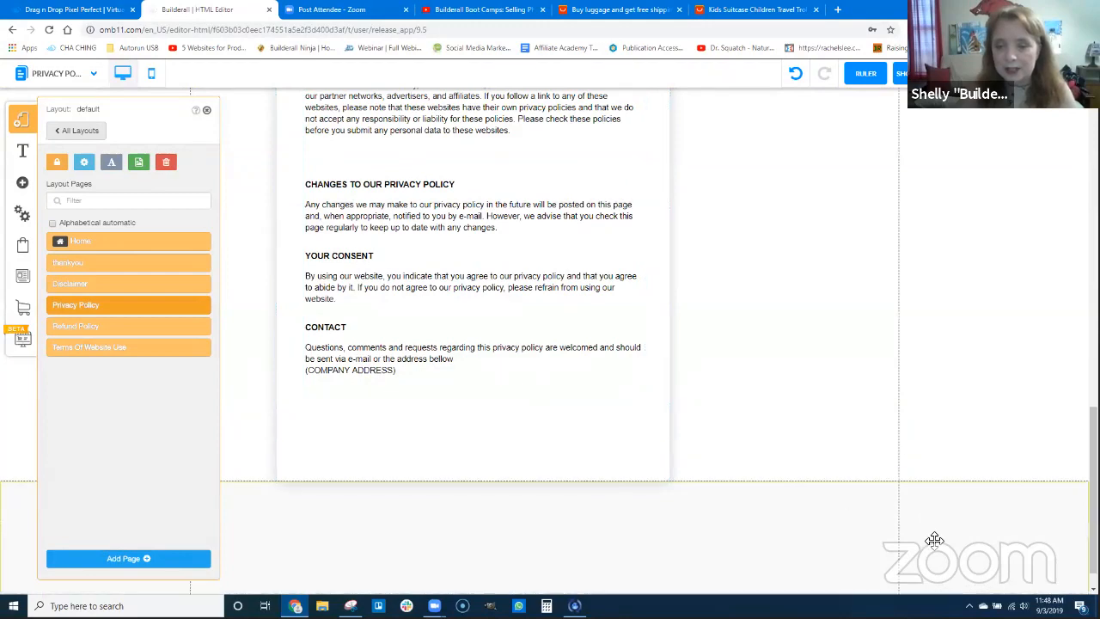
{"action": "left_click", "coordinate": [934, 542]}
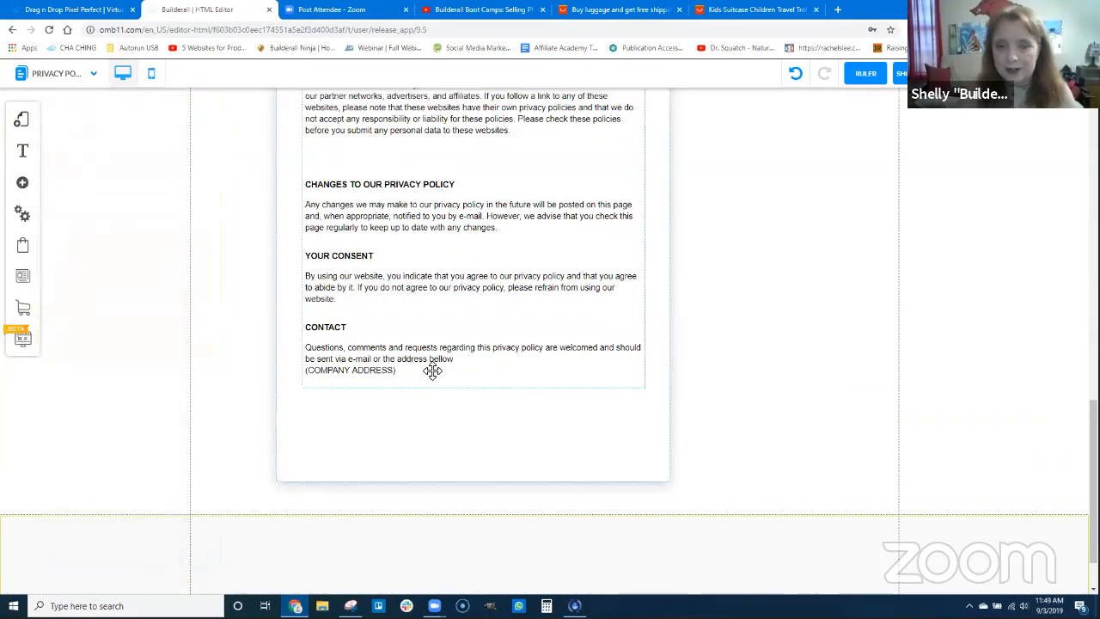
Move the Privacy Policy box toward the page center and widen it to cover most of the content width
{"action": "scroll", "coordinate": [462, 379], "scroll_direction": "up", "scroll_amount": 5}
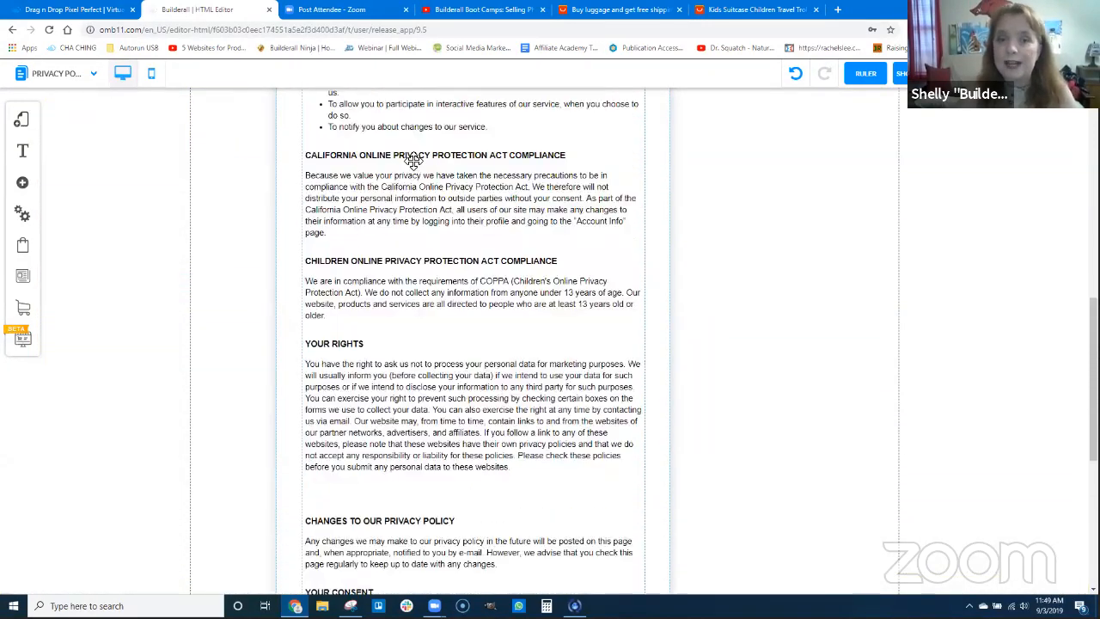
{"action": "scroll", "coordinate": [667, 214], "scroll_direction": "up", "scroll_amount": 5}
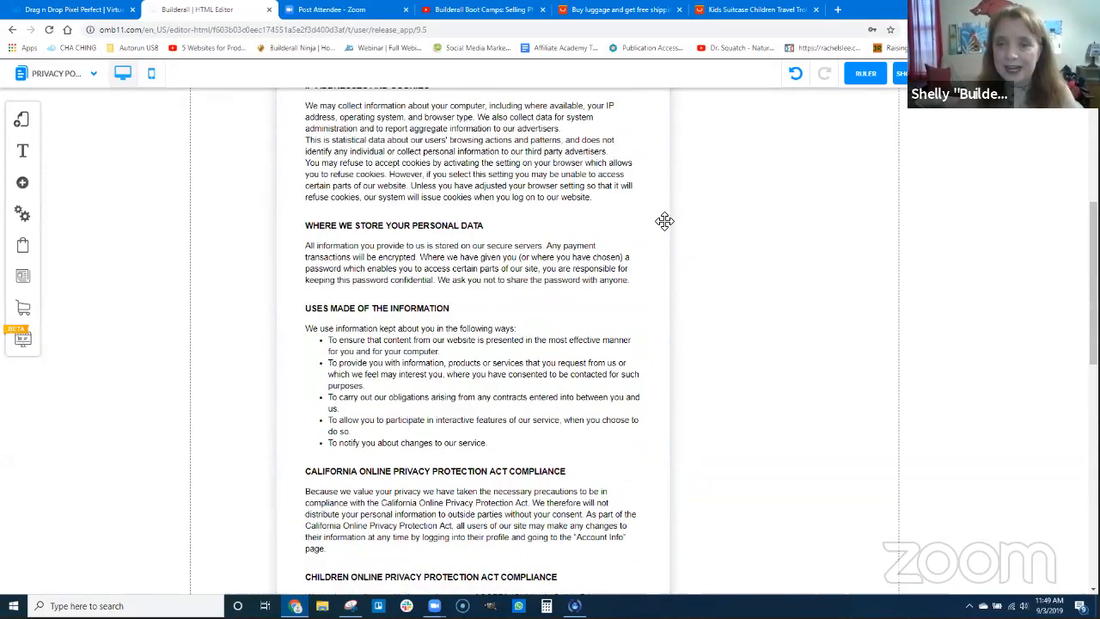
{"action": "scroll", "coordinate": [664, 196], "scroll_direction": "up", "scroll_amount": 4}
{"action": "left_click_drag", "start_coordinate": [664, 196], "coordinate": [746, 200]}
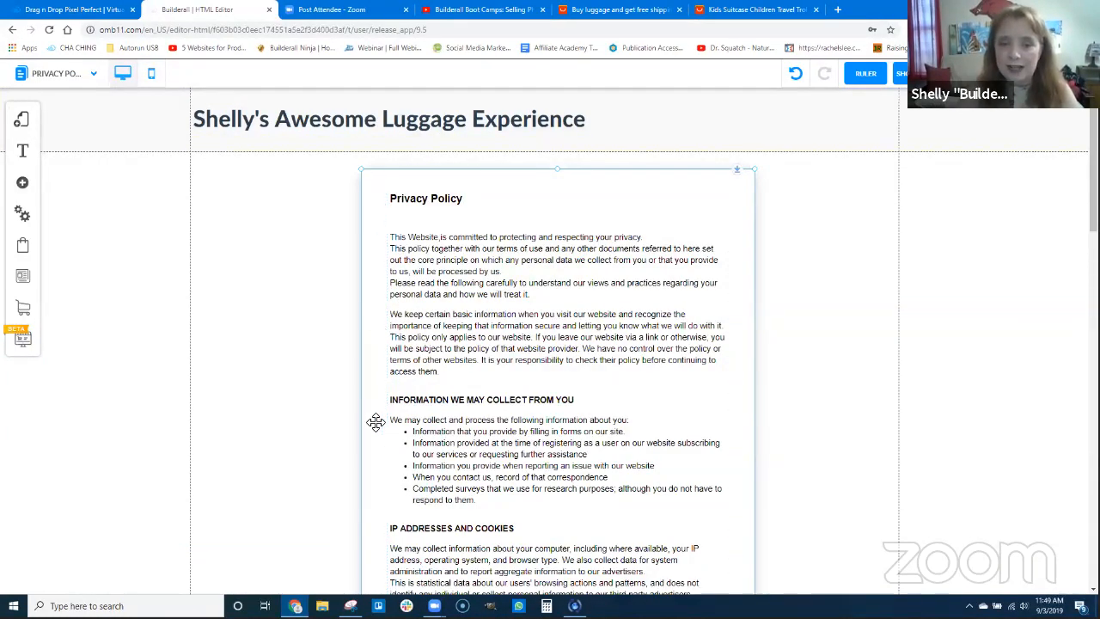
{"action": "scroll", "coordinate": [382, 439], "scroll_direction": "down", "scroll_amount": 5}
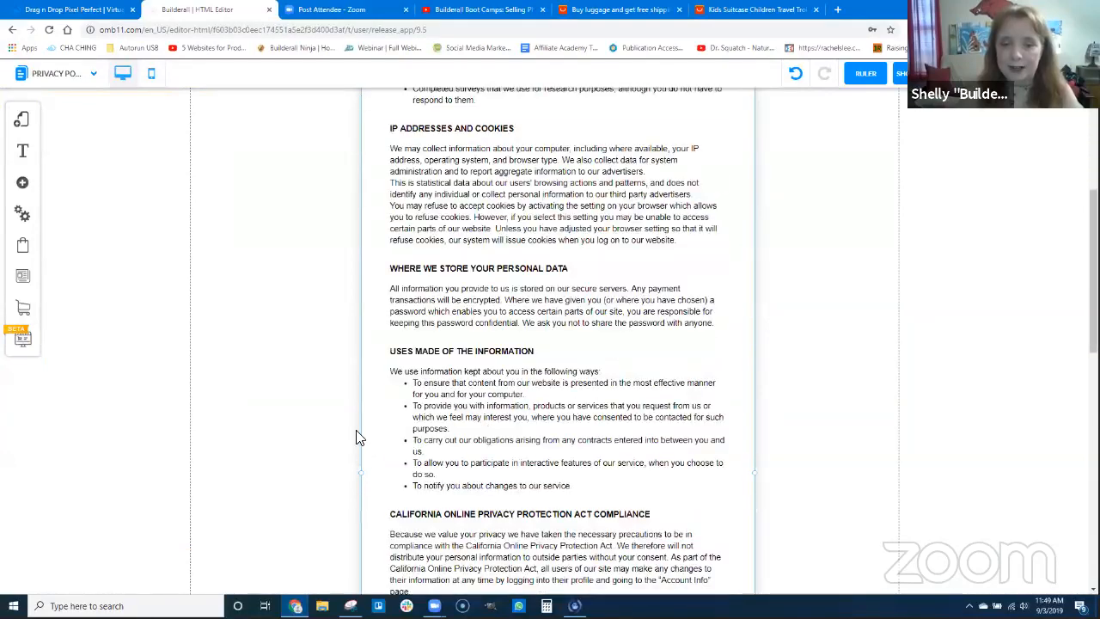
{"action": "left_click_drag", "start_coordinate": [360, 416], "coordinate": [214, 391]}
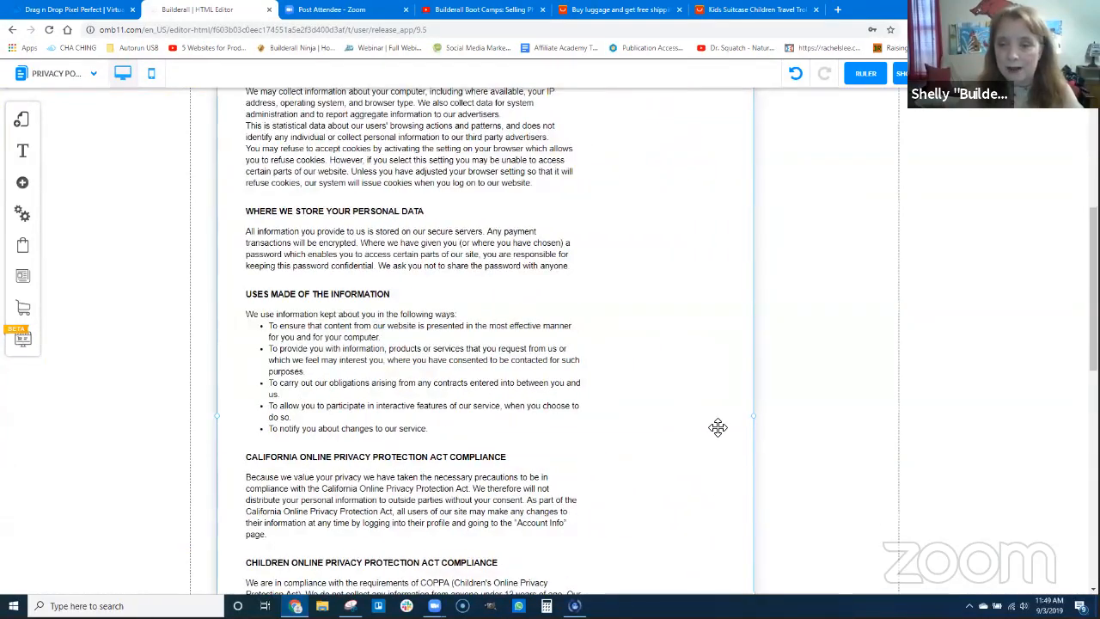
{"action": "left_click_drag", "start_coordinate": [784, 427], "coordinate": [847, 399]}
Reposition the privacy policy text and widen it to fill the enlarged box
{"action": "left_click_drag", "start_coordinate": [583, 362], "coordinate": [629, 388]}
{"action": "left_click_drag", "start_coordinate": [724, 389], "coordinate": [833, 393]}
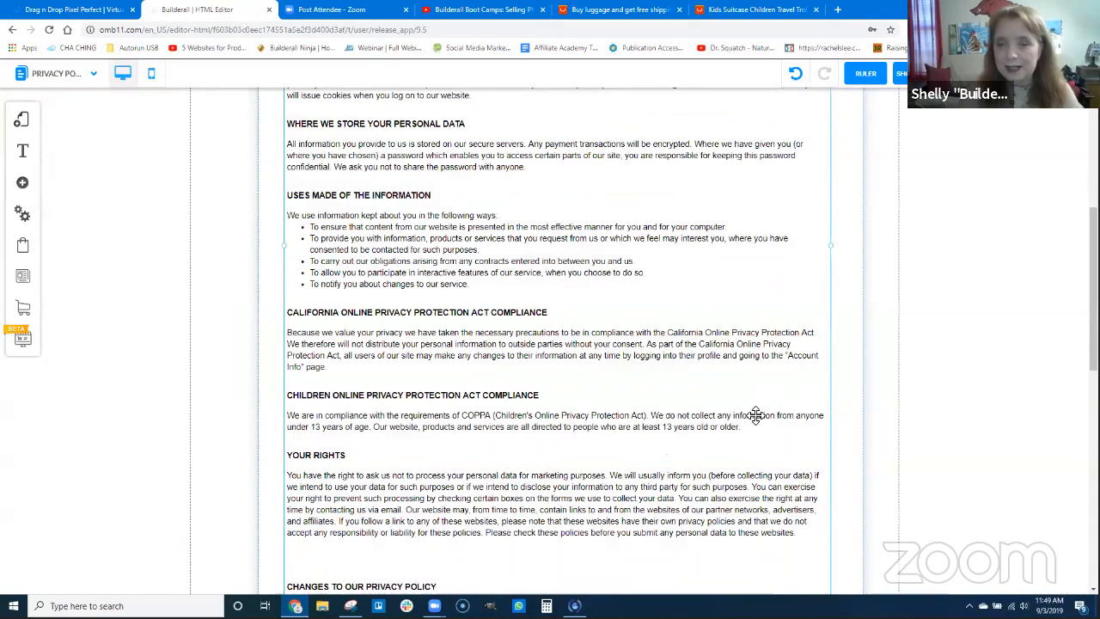
{"action": "scroll", "coordinate": [739, 425], "scroll_direction": "up", "scroll_amount": 4}
{"action": "scroll", "coordinate": [938, 432], "scroll_direction": "up", "scroll_amount": 3}
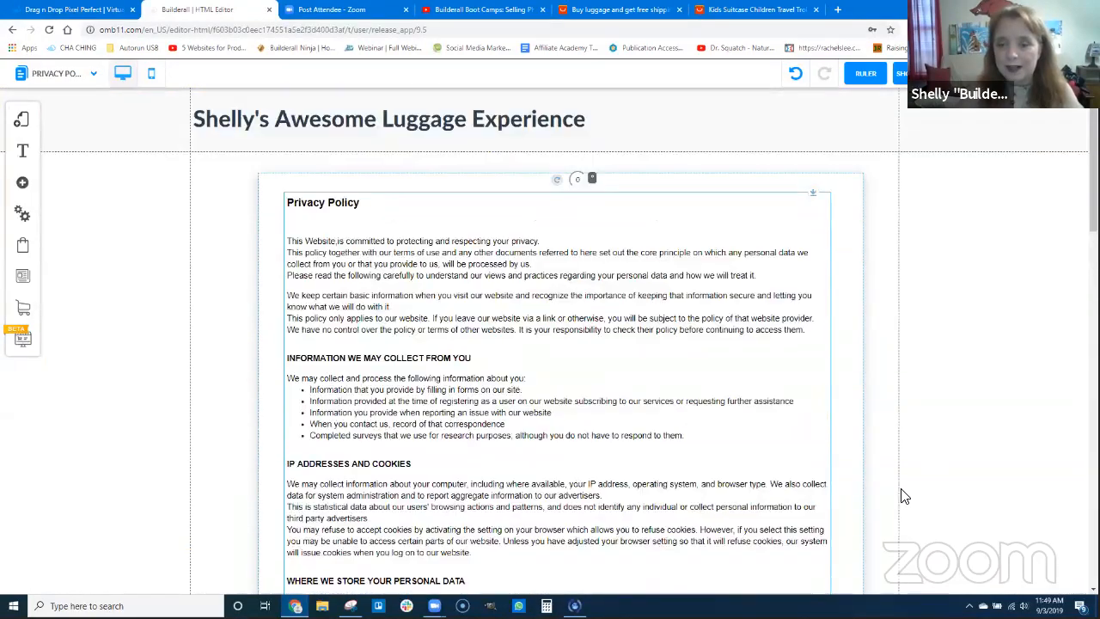
Shorten the Privacy Policy box and its content section so both end just below the Contact text
{"action": "scroll", "coordinate": [694, 484], "scroll_direction": "down", "scroll_amount": 10}
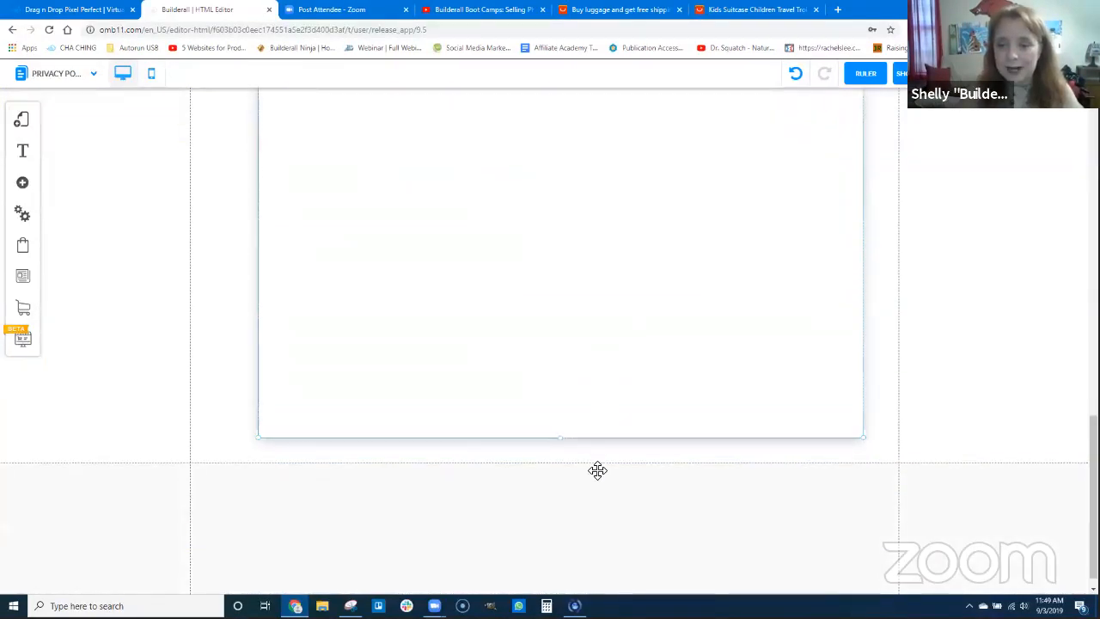
{"action": "scroll", "coordinate": [596, 469], "scroll_direction": "up", "scroll_amount": 2}
{"action": "scroll", "coordinate": [590, 489], "scroll_direction": "down", "scroll_amount": 1}
{"action": "left_click_drag", "start_coordinate": [560, 503], "coordinate": [606, 150]}
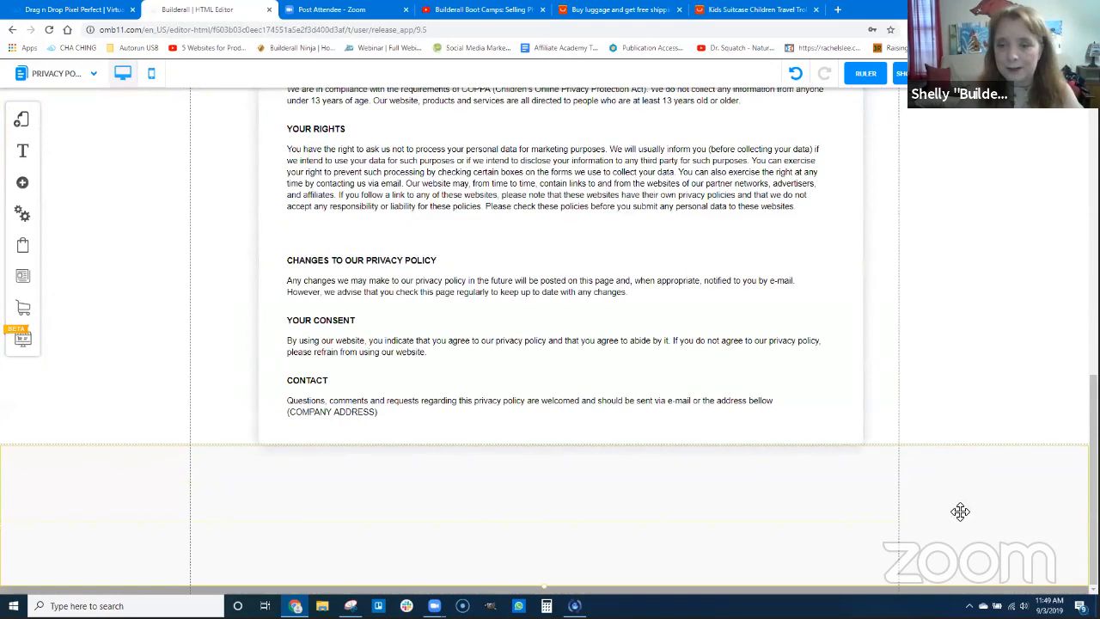
{"action": "scroll", "coordinate": [736, 469], "scroll_direction": "up", "scroll_amount": 4}
{"action": "scroll", "coordinate": [736, 468], "scroll_direction": "up", "scroll_amount": 5}
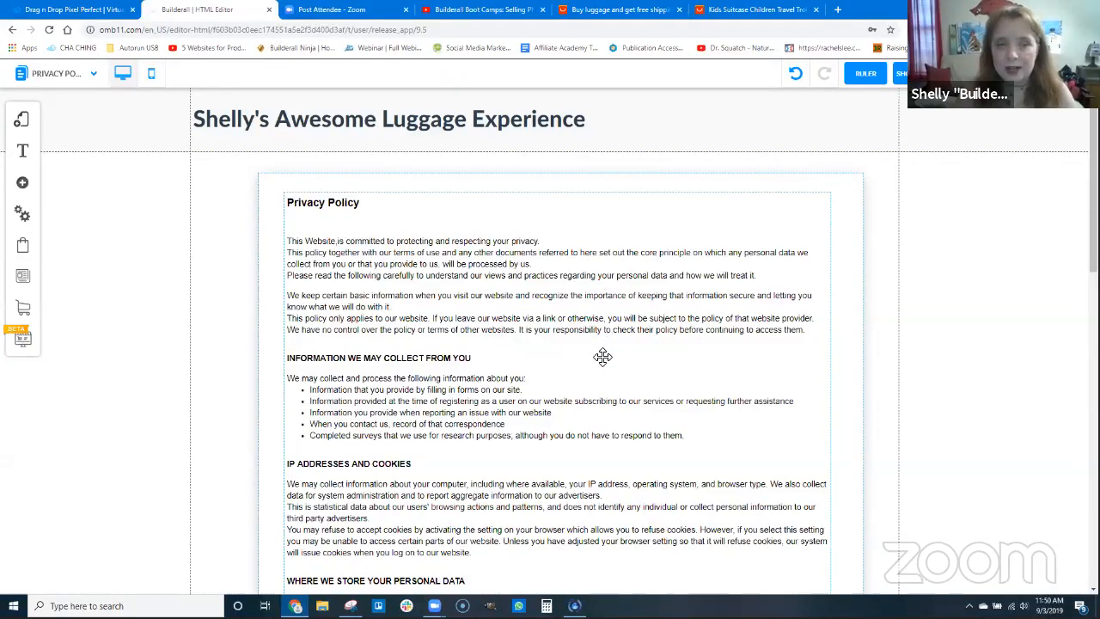
Return to the Home page of the default layout
{"action": "left_click", "coordinate": [22, 119]}
{"action": "left_click", "coordinate": [100, 150]}
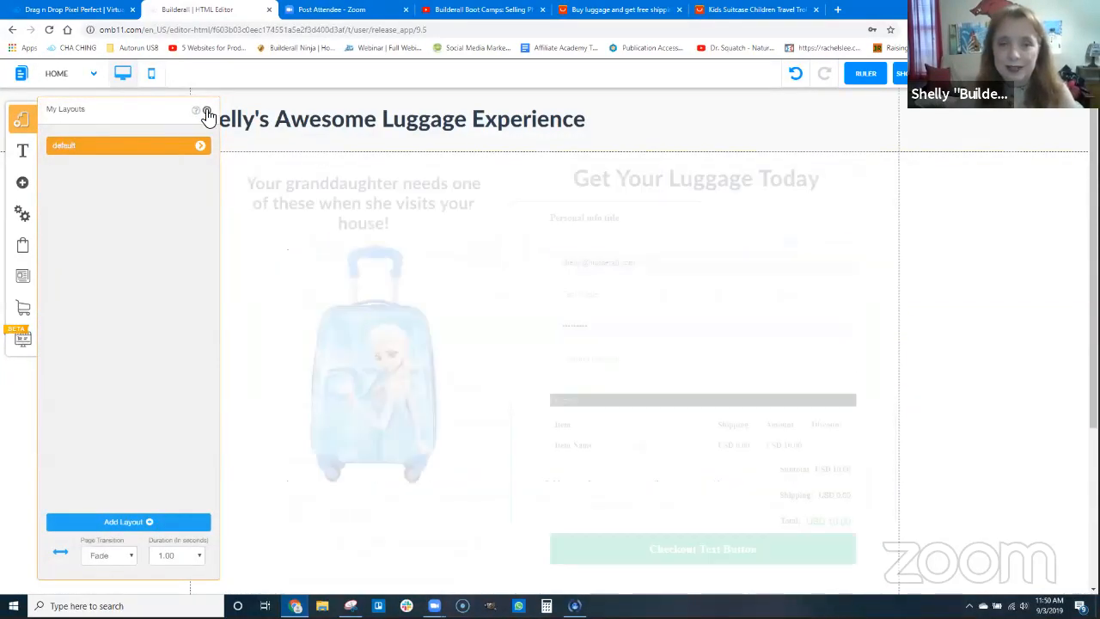
{"action": "left_click", "coordinate": [207, 113]}
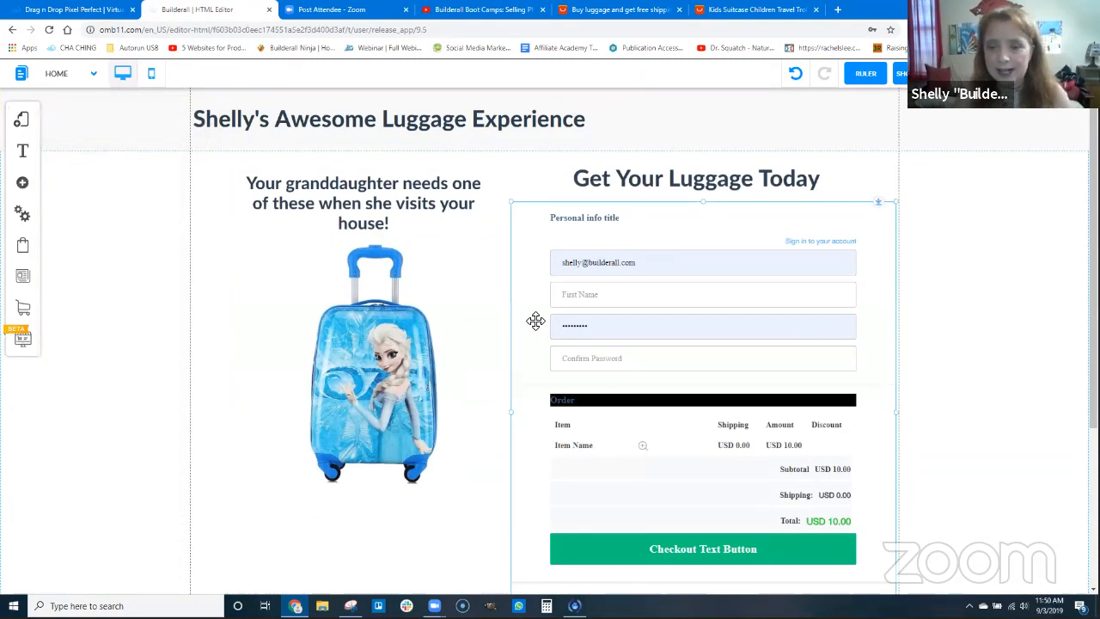
Add a plain five-item text menu to the empty footer section of the Home page
{"action": "scroll", "coordinate": [758, 504], "scroll_direction": "down", "scroll_amount": 3}
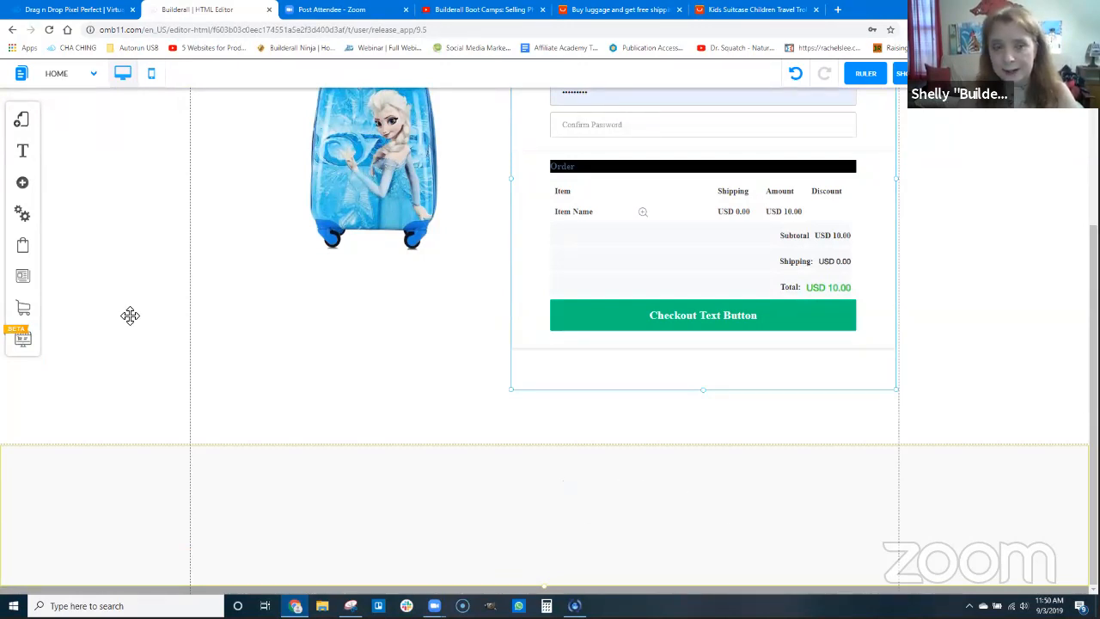
{"action": "left_click", "coordinate": [23, 182]}
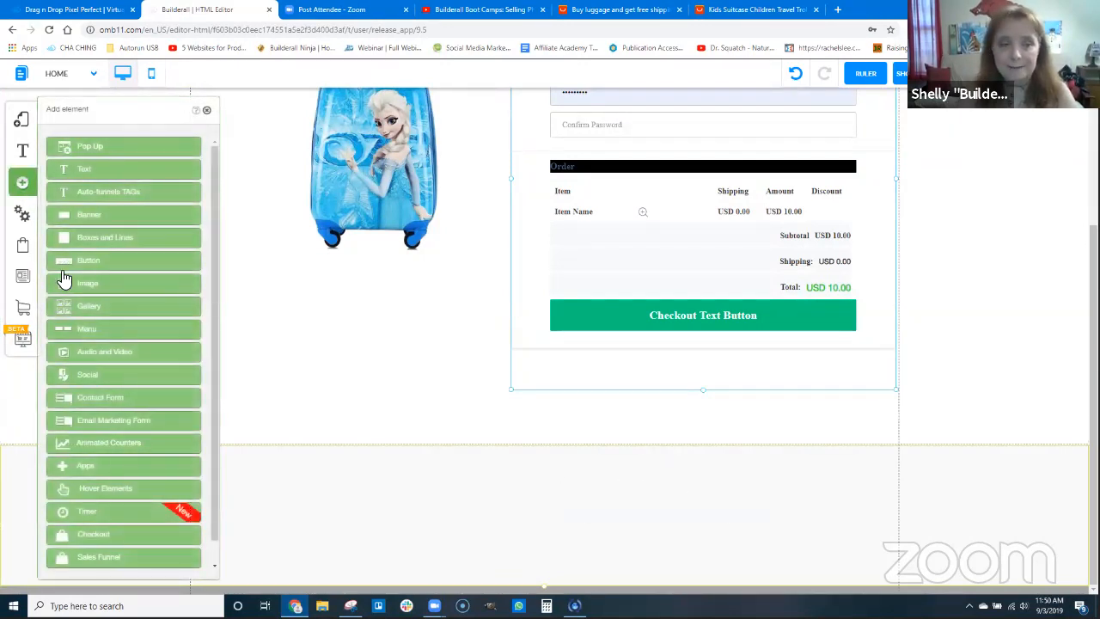
{"action": "left_click", "coordinate": [135, 402]}
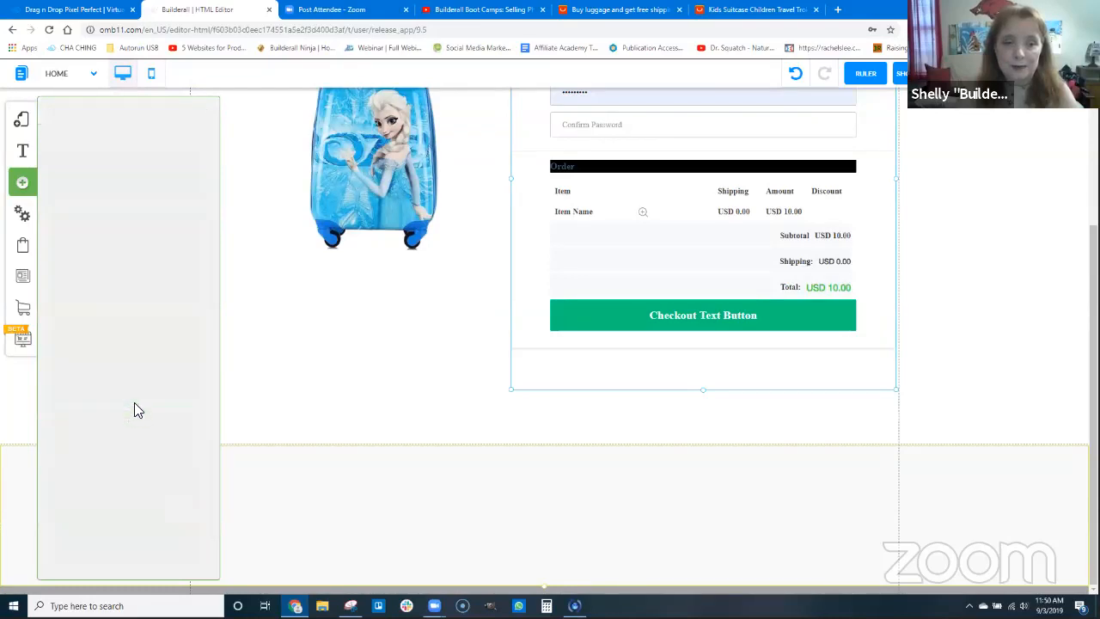
{"action": "left_click_drag", "start_coordinate": [116, 210], "coordinate": [460, 496]}
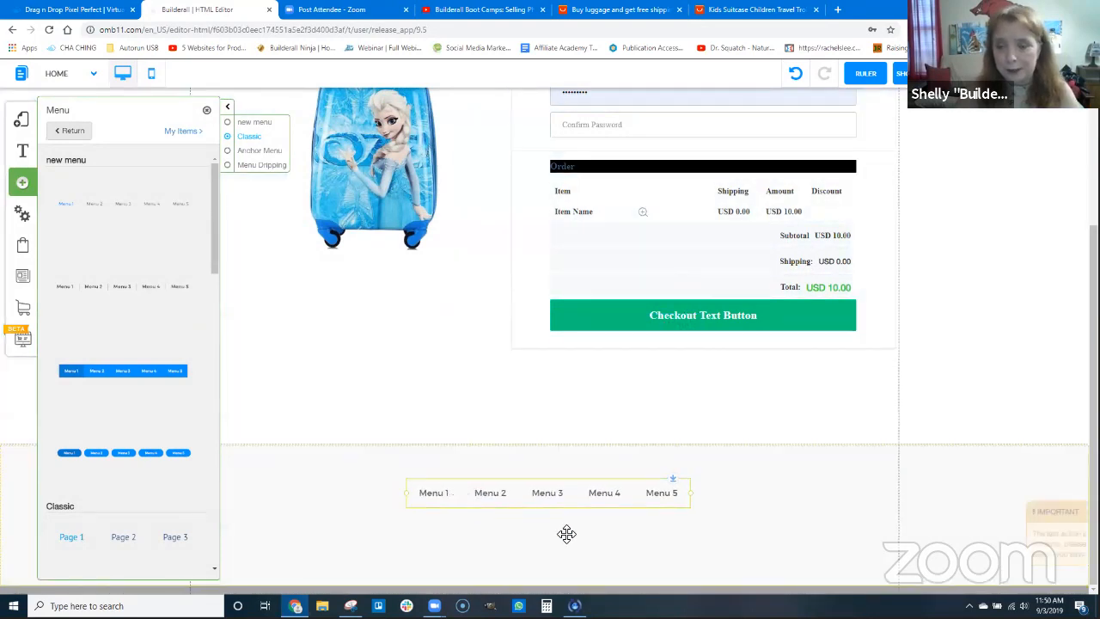
{"action": "left_click", "coordinate": [207, 113]}
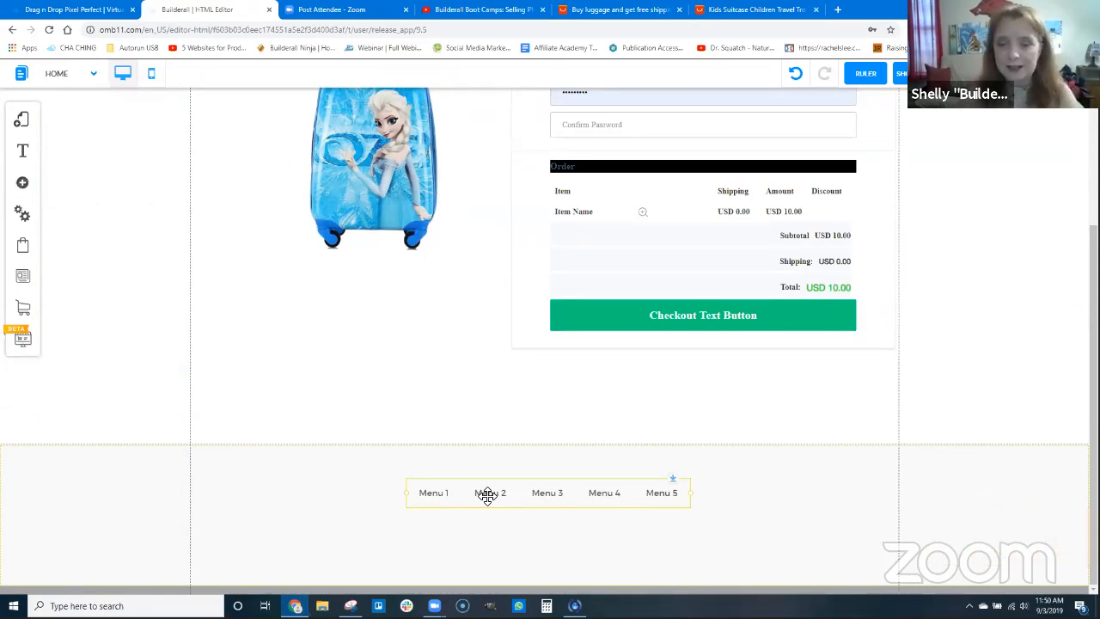
Shift the menu slightly up toward the footer's middle and shorten the footer section to end just below it
{"action": "left_click_drag", "start_coordinate": [550, 493], "coordinate": [560, 488]}
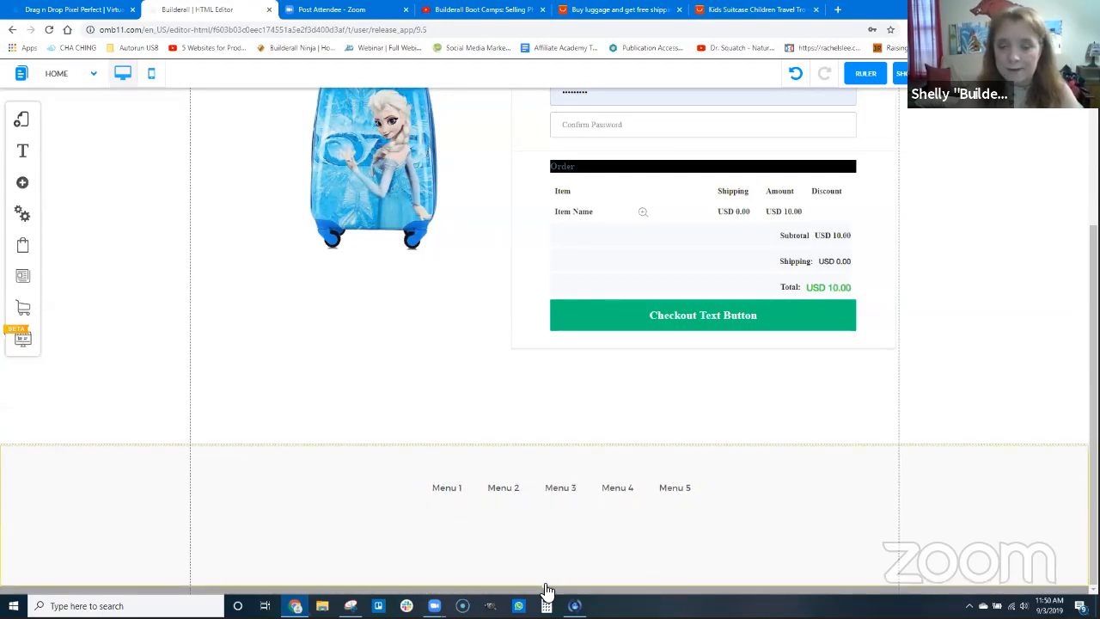
{"action": "scroll", "coordinate": [545, 570], "scroll_direction": "up", "scroll_amount": 1}
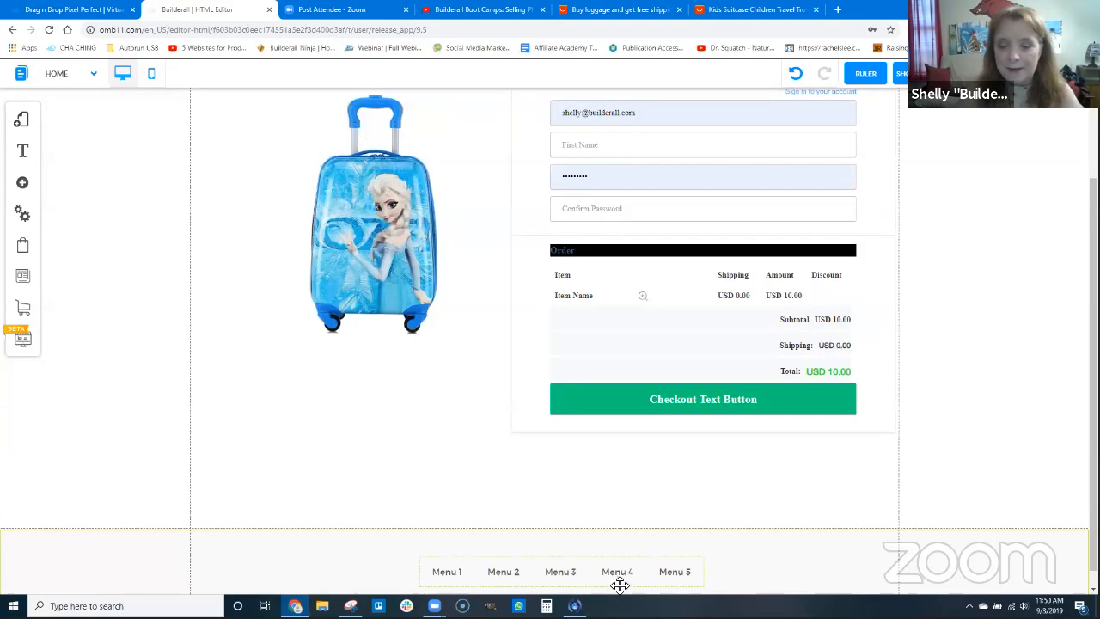
{"action": "scroll", "coordinate": [619, 571], "scroll_direction": "down", "scroll_amount": 1}
Rename the footer menu's first item, Menu 1, as HOME
{"action": "left_click", "coordinate": [683, 563]}
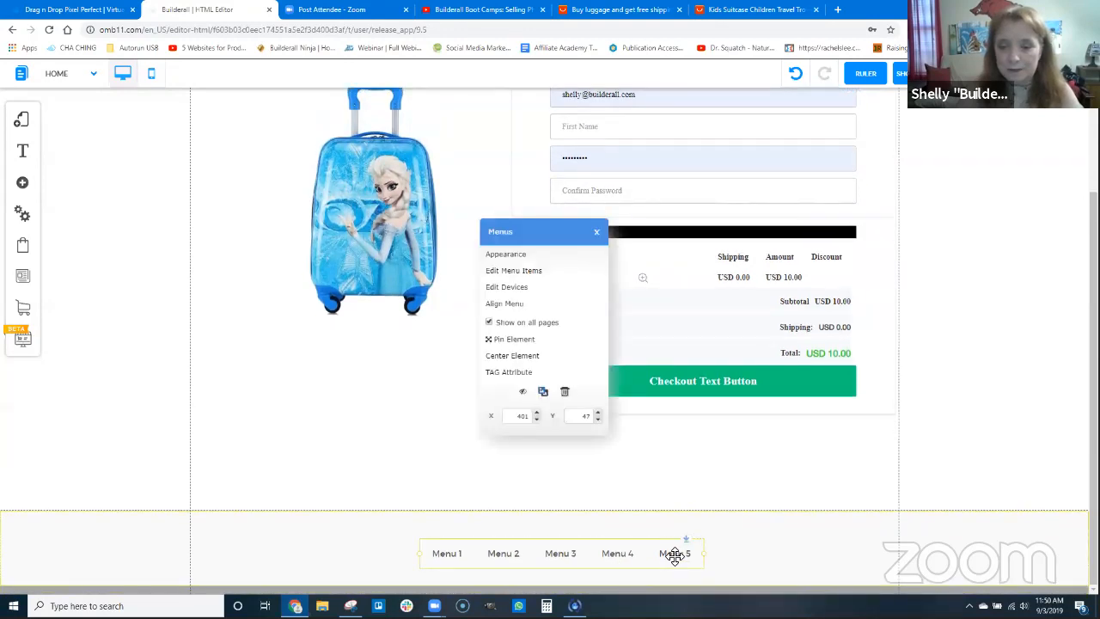
{"action": "left_click", "coordinate": [522, 272]}
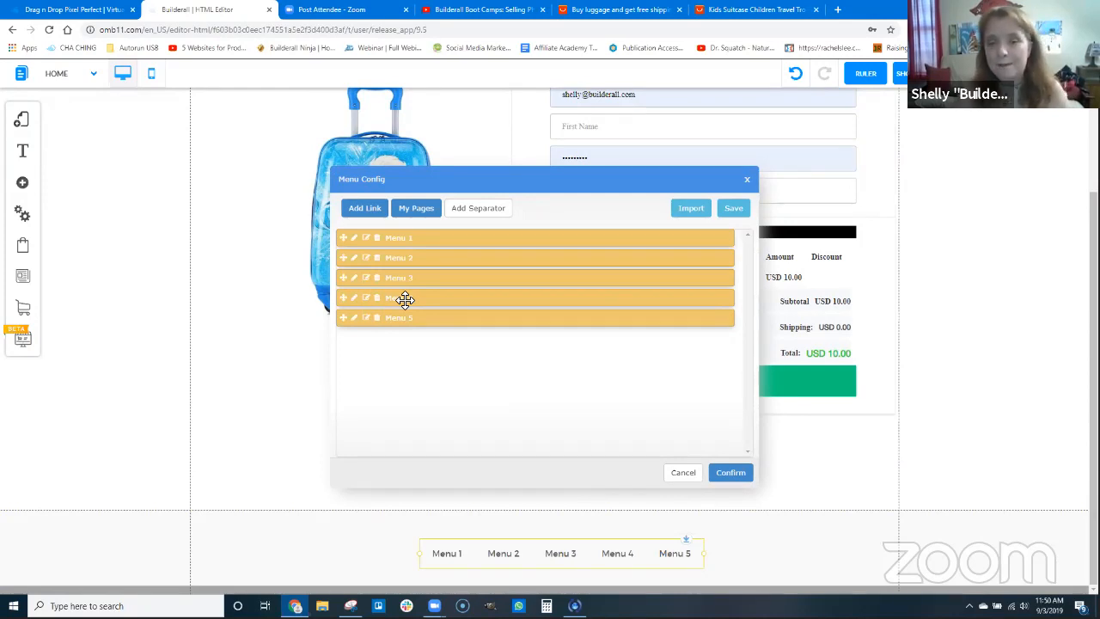
{"action": "left_click", "coordinate": [354, 238]}
{"action": "left_click_drag", "start_coordinate": [467, 324], "coordinate": [392, 319]}
{"action": "type", "text": "HOME"}
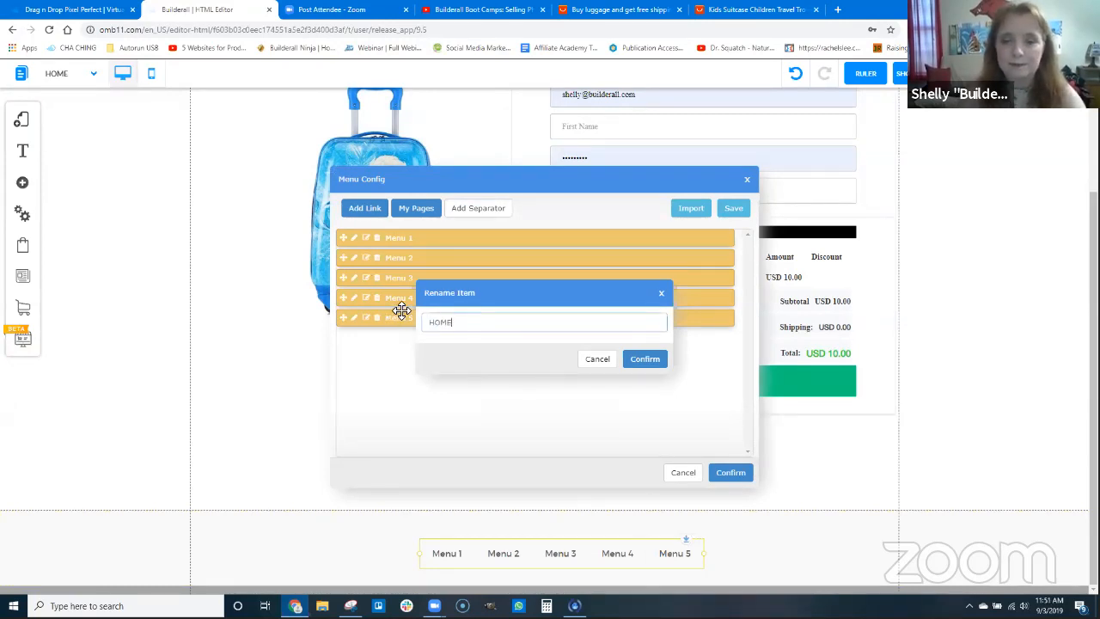
{"action": "left_click", "coordinate": [624, 357]}
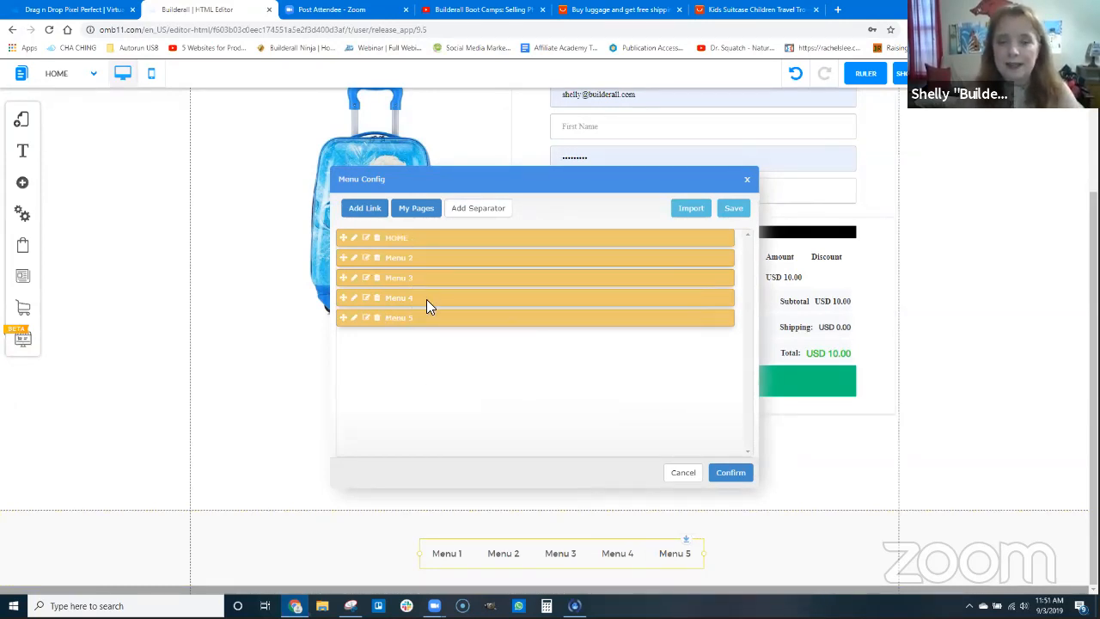
Rename the Menu 2 item as PRIVACY POLICY
{"action": "left_click", "coordinate": [356, 261]}
{"action": "left_click_drag", "start_coordinate": [508, 324], "coordinate": [404, 312]}
{"action": "type", "text": "PRIVACY POLICY"}
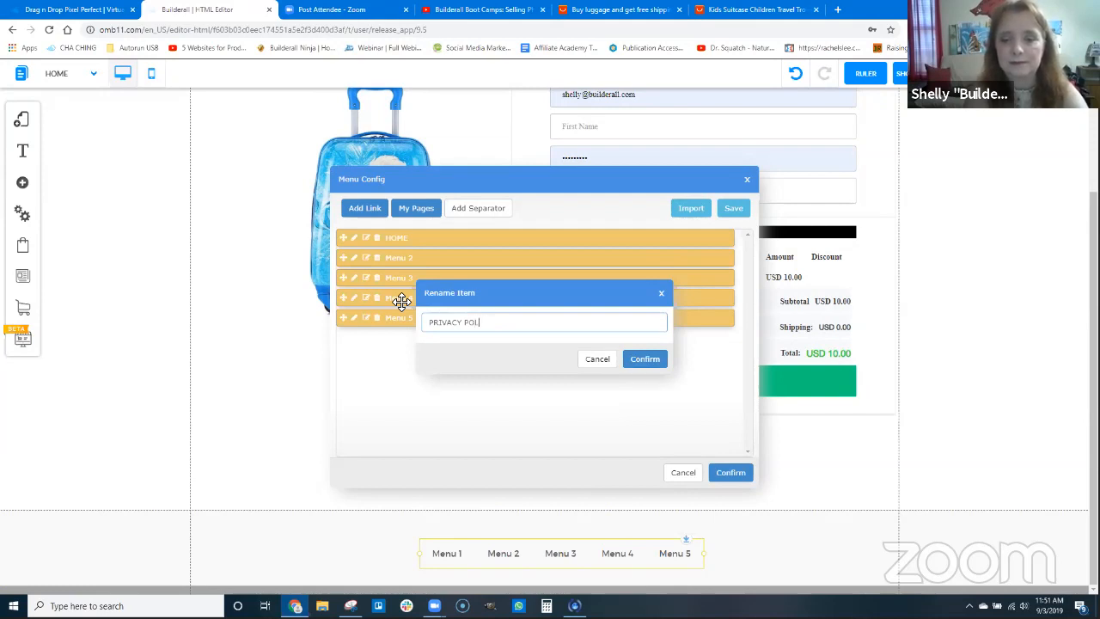
{"action": "left_click", "coordinate": [644, 361]}
Rename the Menu 3 item as REFUND POLICY
{"action": "left_click", "coordinate": [354, 279]}
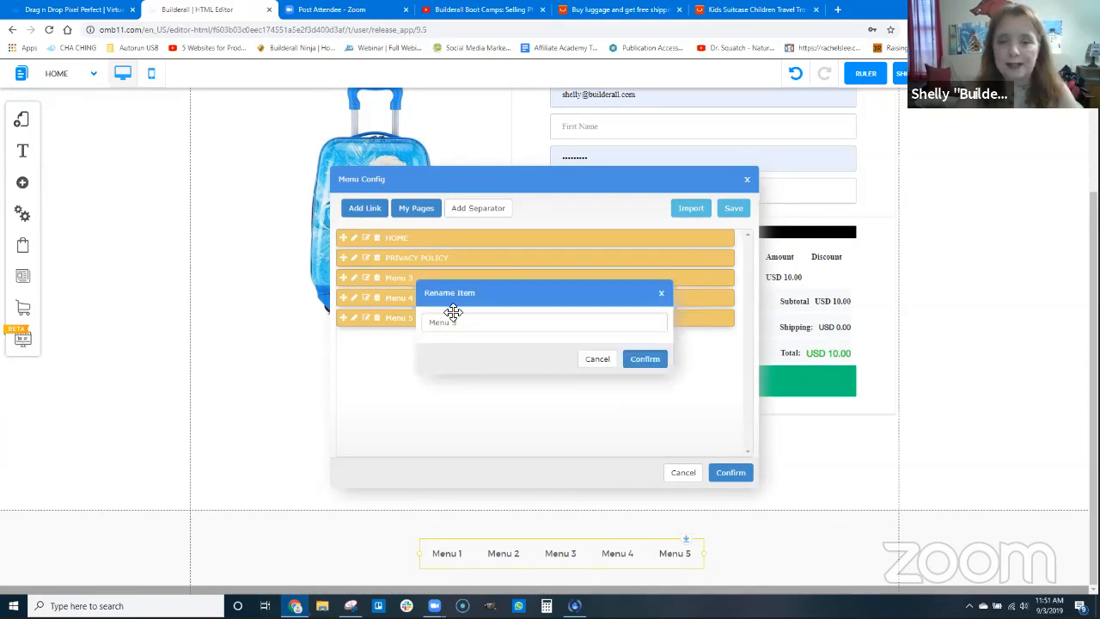
{"action": "left_click_drag", "start_coordinate": [460, 321], "coordinate": [394, 308]}
{"action": "type", "text": "REFUND POLICY"}
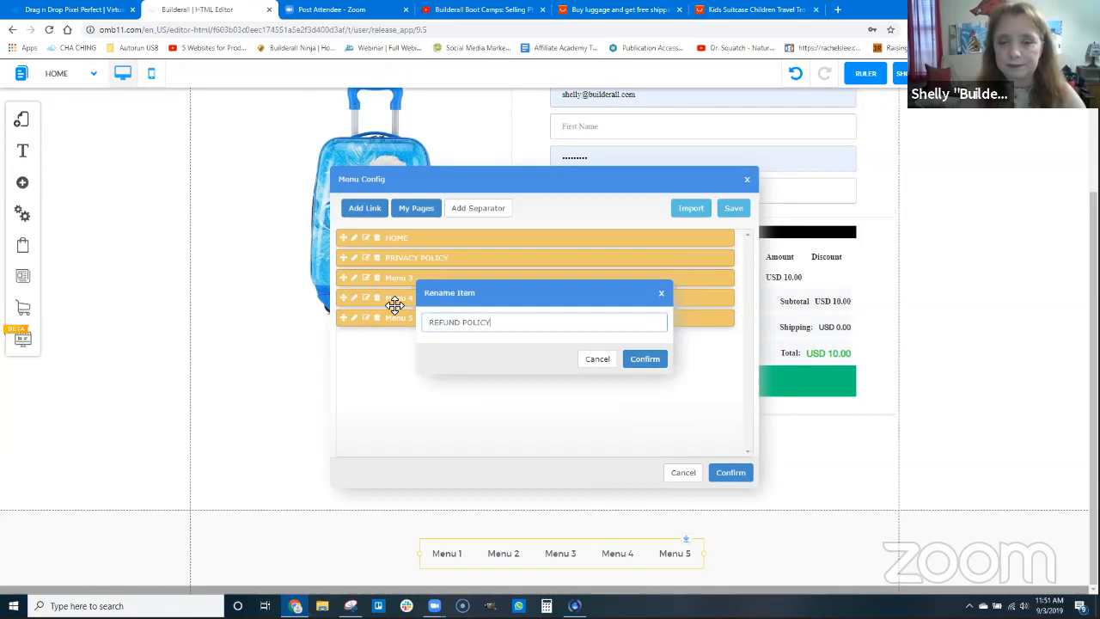
{"action": "left_click", "coordinate": [646, 359]}
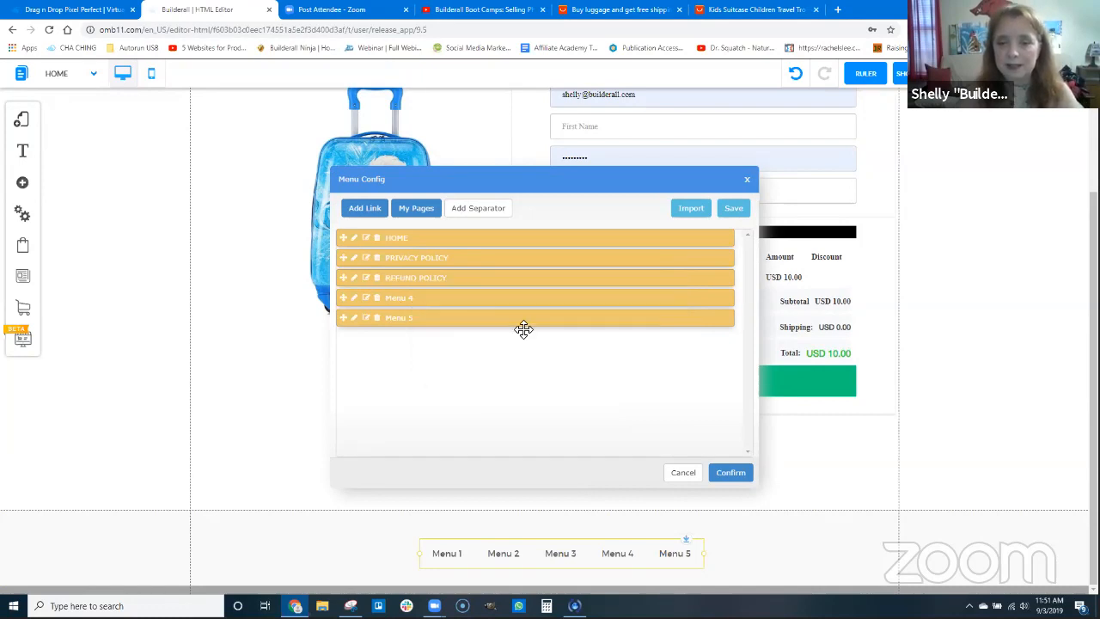
Rename the Menu 4 item as DISCLAIMER
{"action": "left_click", "coordinate": [354, 298]}
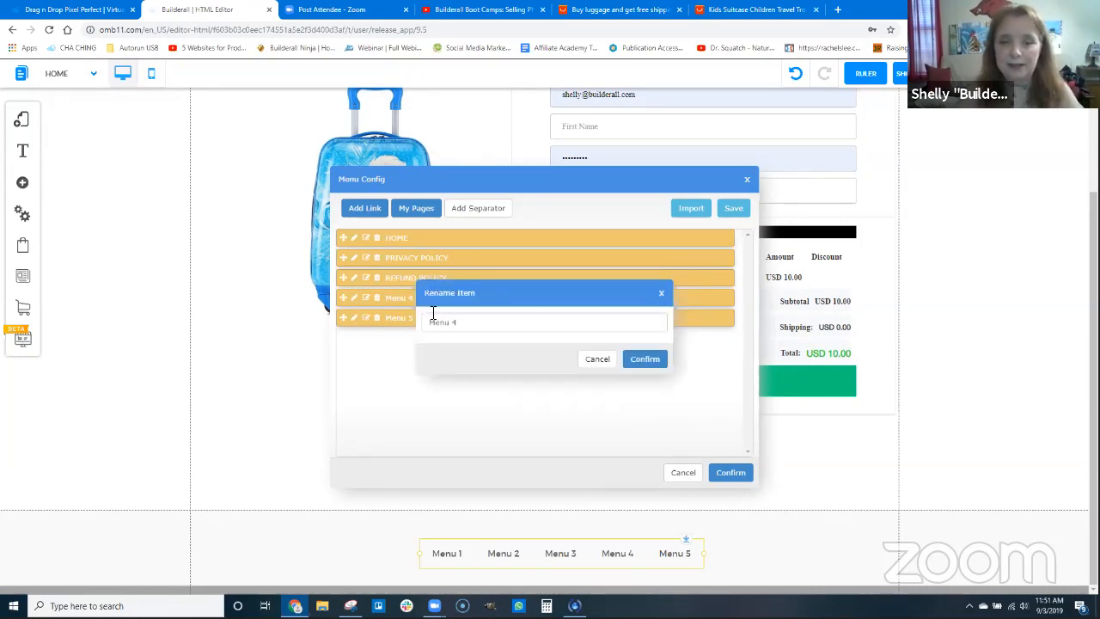
{"action": "left_click_drag", "start_coordinate": [476, 323], "coordinate": [426, 313]}
{"action": "key", "text": "BackSpace"}
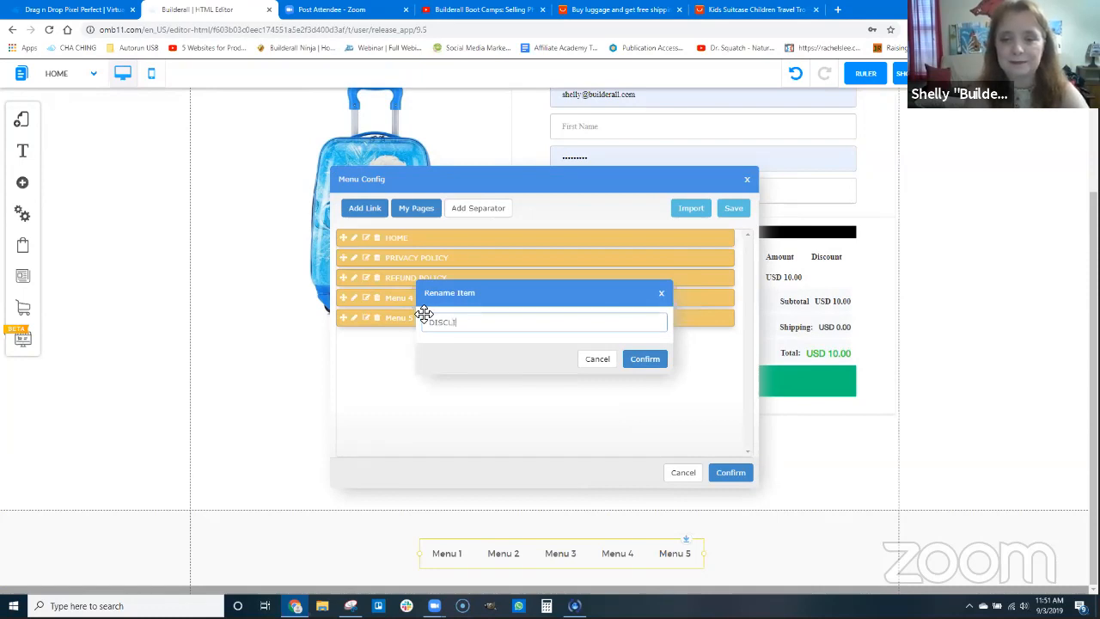
{"action": "type", "text": "DISCLAIMER"}
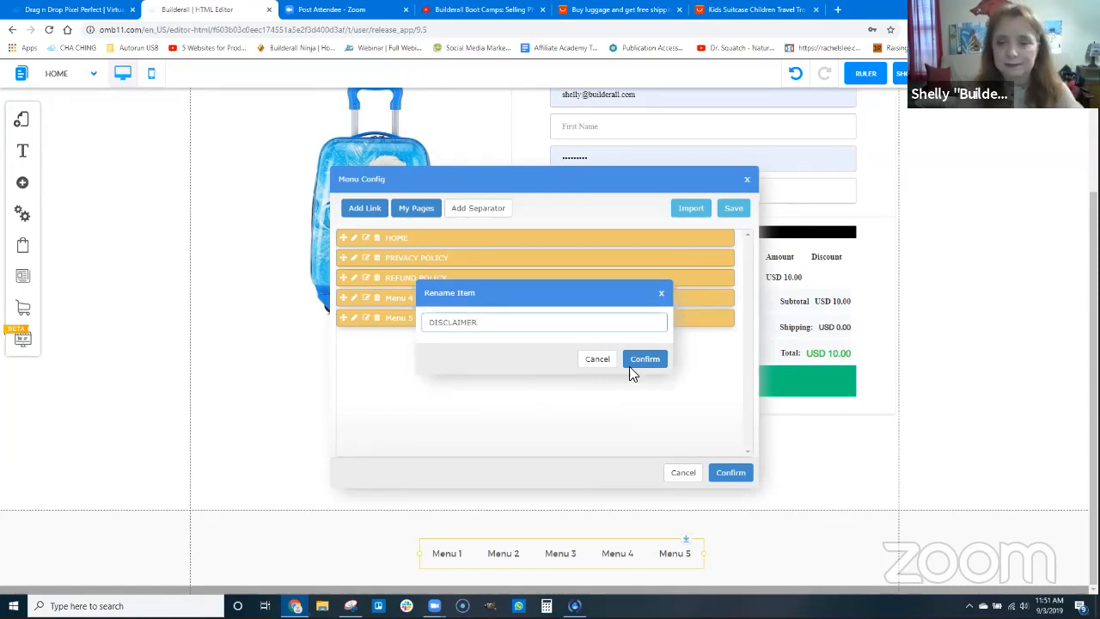
{"action": "left_click", "coordinate": [644, 358]}
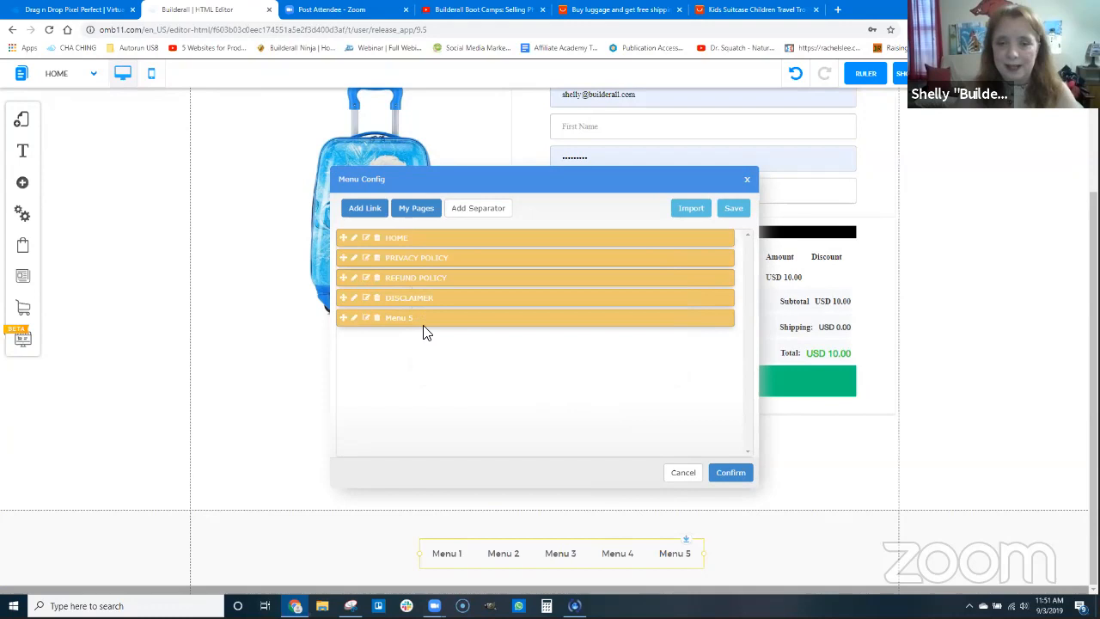
Rename the Menu 5 item as TERMS OF WEBSITE USE and move the widened menu toward the footer's center
{"action": "left_click", "coordinate": [357, 319]}
{"action": "type", "text": "TERMS OF WEBSITE USE"}
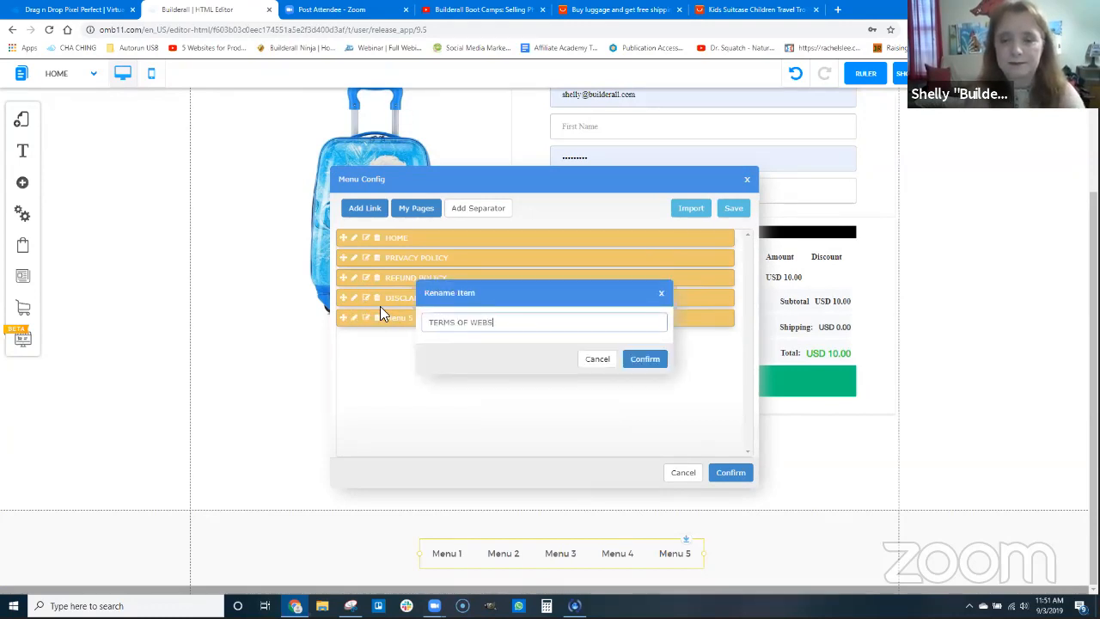
{"action": "left_click", "coordinate": [644, 358]}
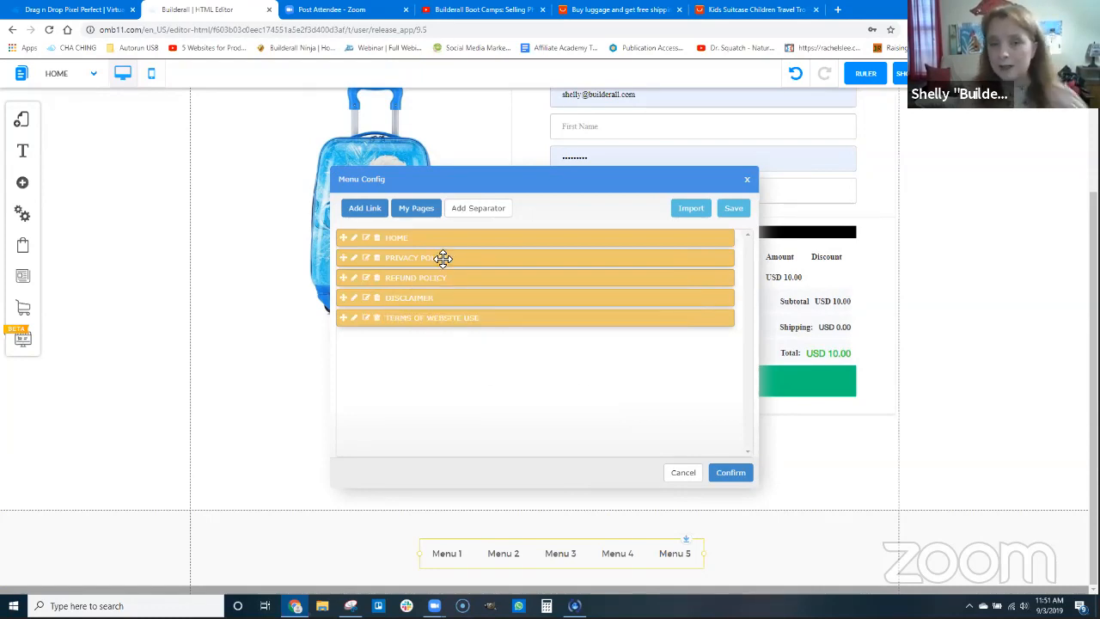
{"action": "left_click", "coordinate": [724, 472]}
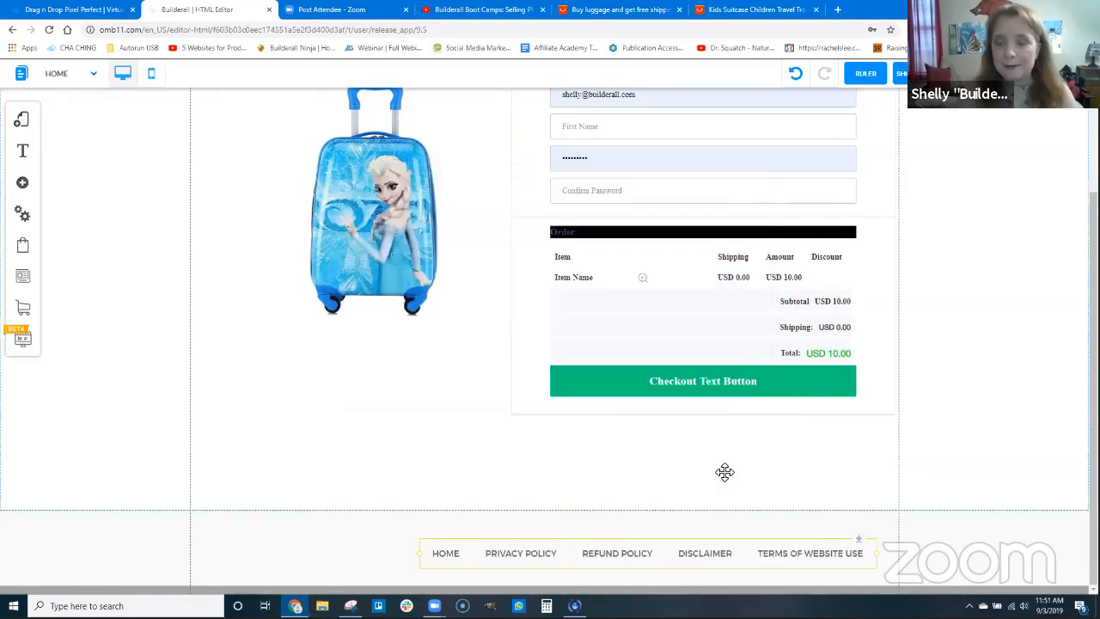
{"action": "left_click_drag", "start_coordinate": [704, 551], "coordinate": [631, 555]}
Link the footer menu's HOME item to the Home page, opening in the same tab
{"action": "left_click", "coordinate": [548, 277]}
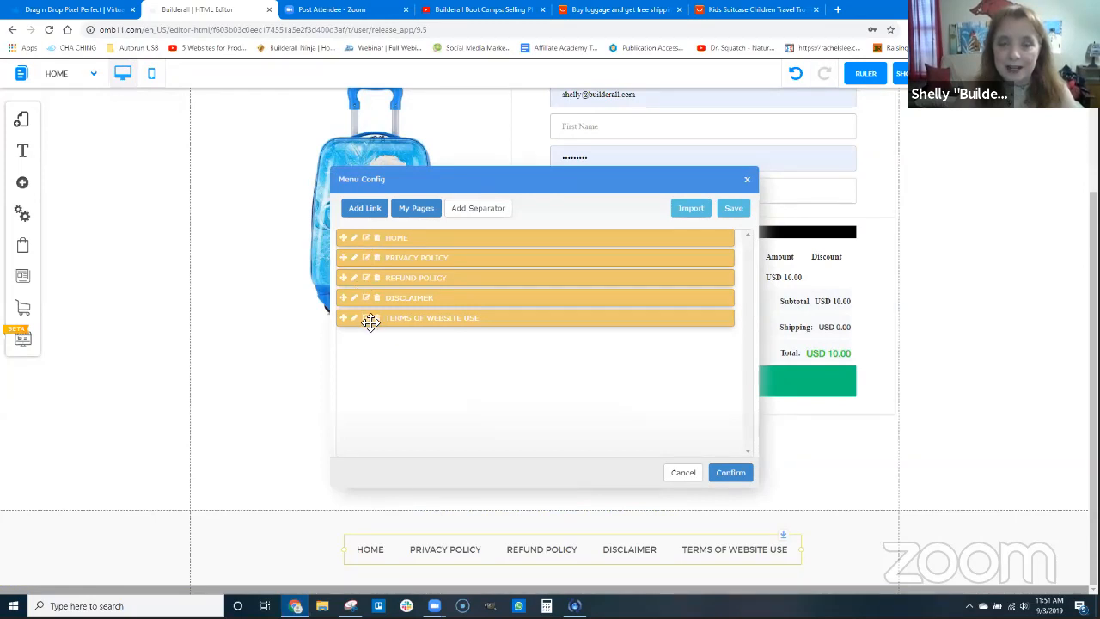
{"action": "left_click", "coordinate": [365, 237]}
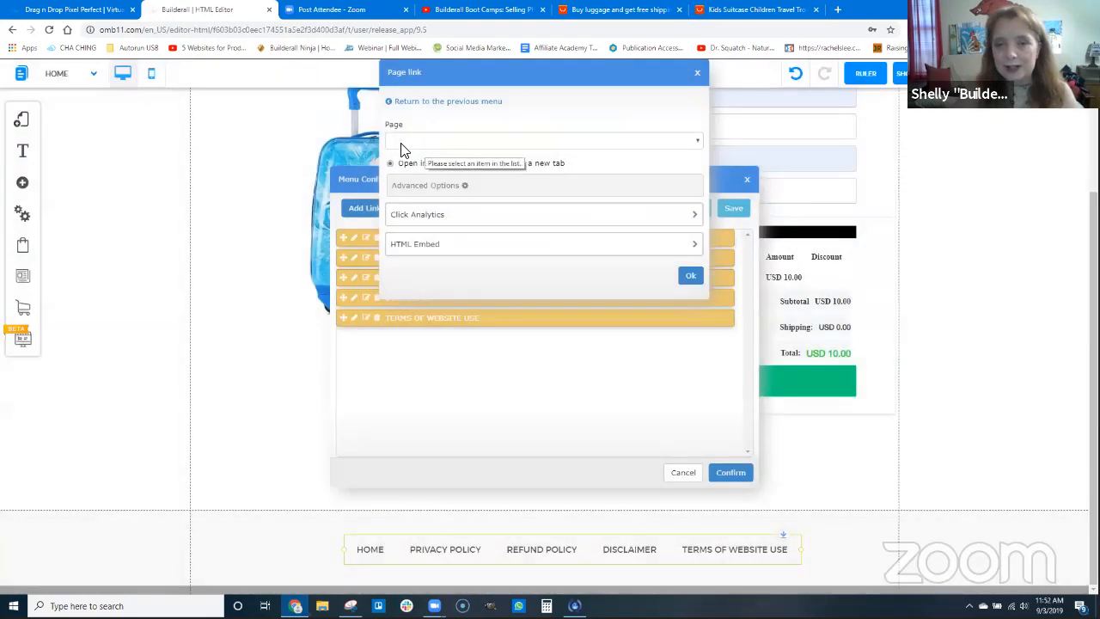
{"action": "left_click", "coordinate": [403, 143]}
{"action": "left_click", "coordinate": [404, 152]}
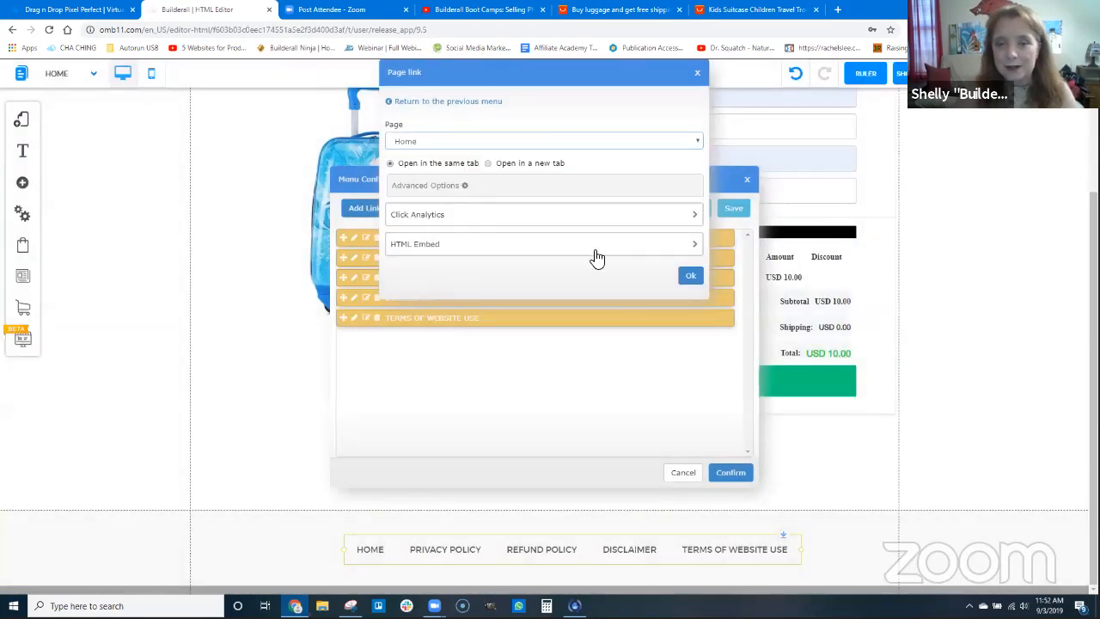
{"action": "left_click", "coordinate": [690, 276]}
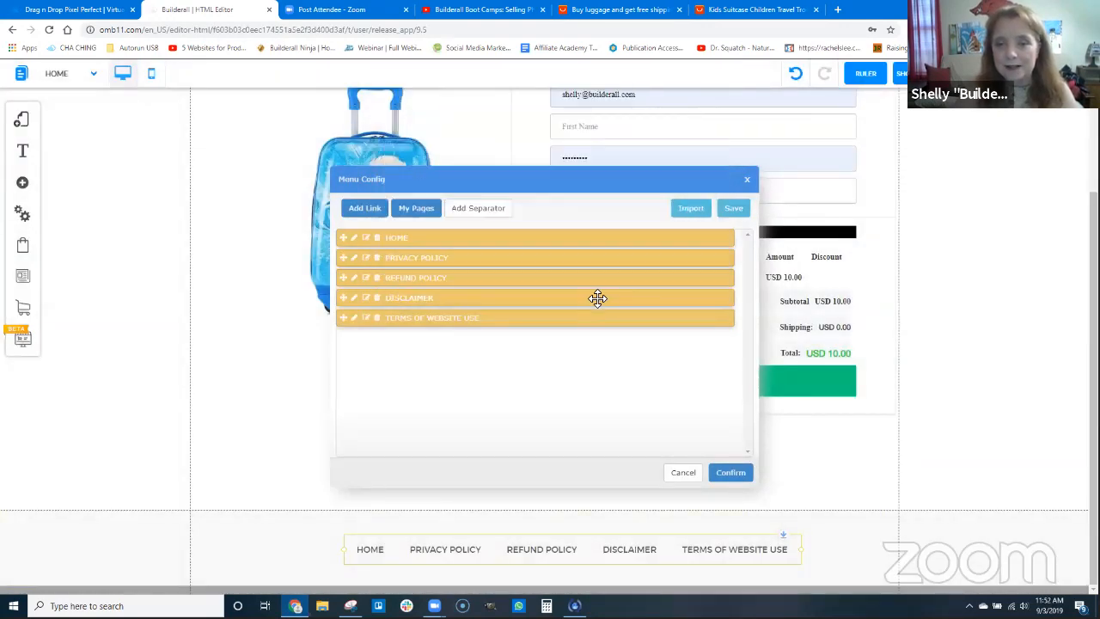
Link the PRIVACY POLICY menu item to the Privacy Policy page
{"action": "left_click", "coordinate": [365, 258]}
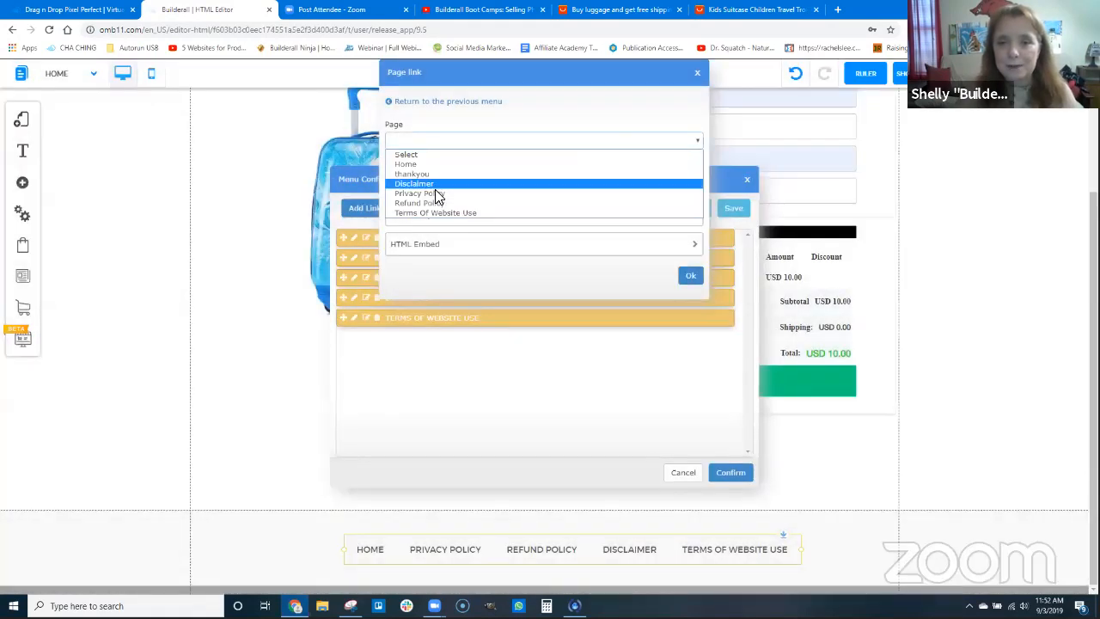
{"action": "left_click", "coordinate": [435, 189]}
{"action": "left_click", "coordinate": [690, 276]}
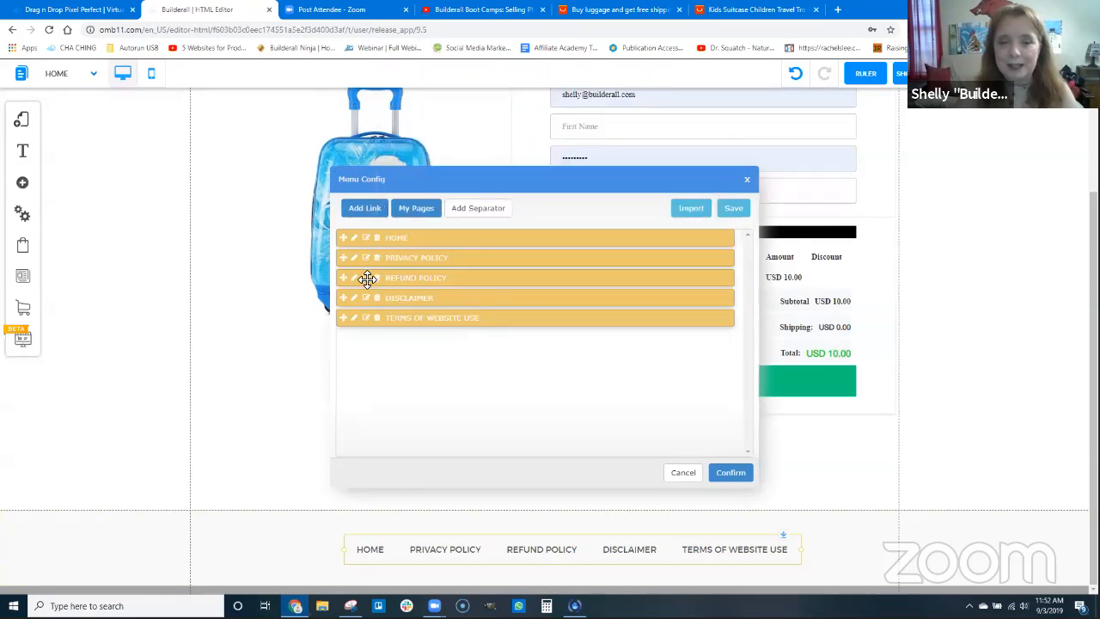
Link the REFUND POLICY menu item to the Refund Policy page, opening in the same tab
{"action": "left_click", "coordinate": [365, 278]}
{"action": "left_click", "coordinate": [462, 107]}
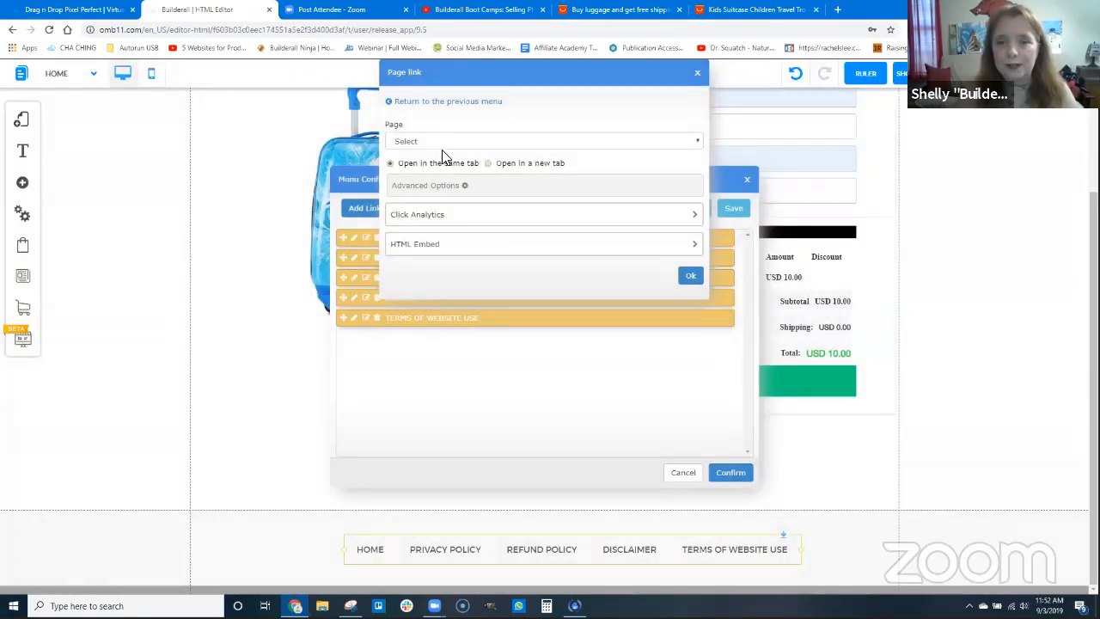
{"action": "left_click", "coordinate": [443, 143]}
{"action": "left_click", "coordinate": [435, 204]}
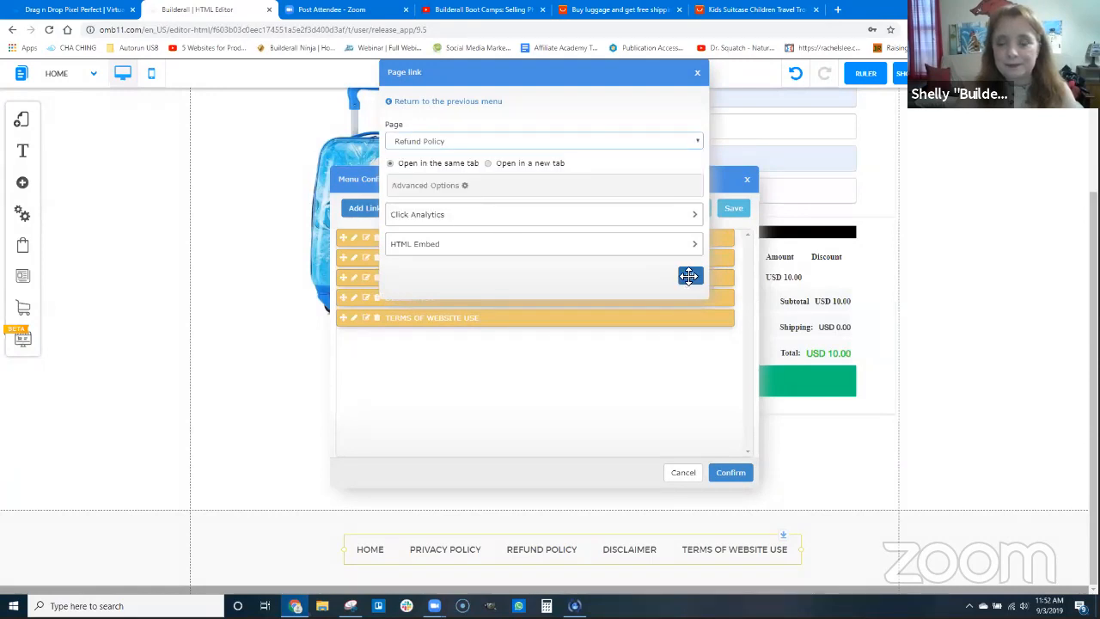
{"action": "left_click", "coordinate": [689, 275]}
Link the DISCLAIMER menu item to the Disclaimer page
{"action": "left_click", "coordinate": [367, 299]}
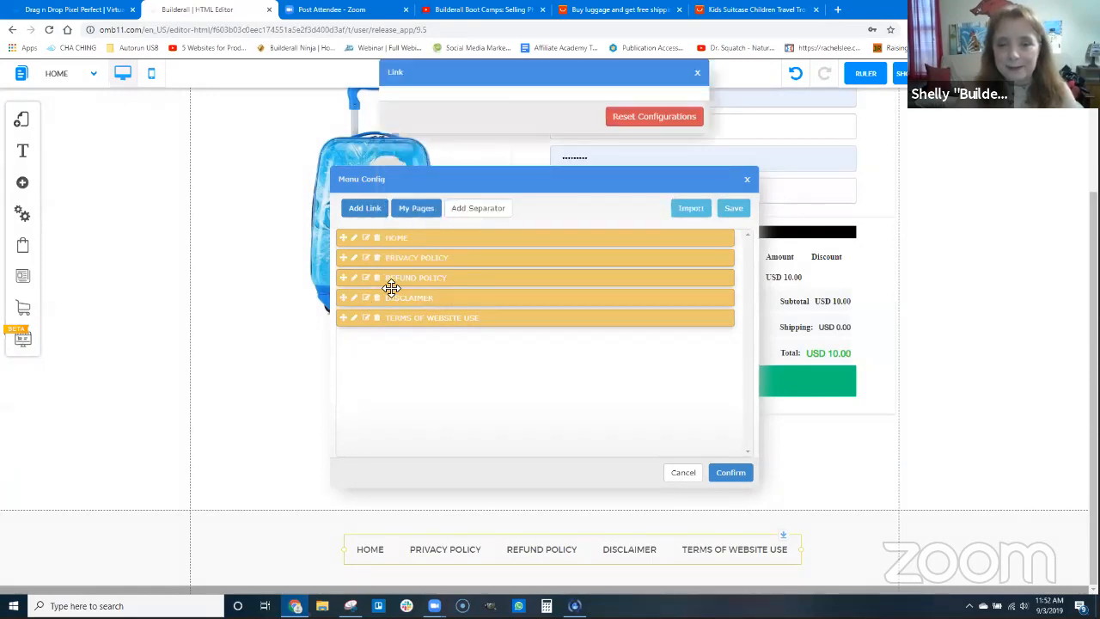
{"action": "left_click", "coordinate": [463, 104]}
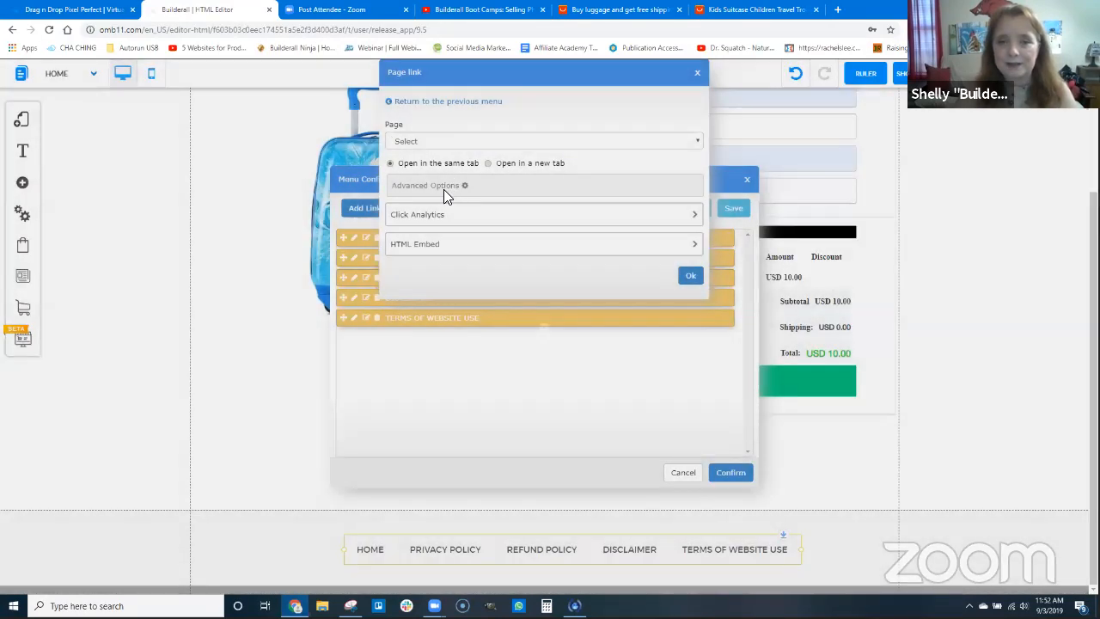
{"action": "left_click", "coordinate": [444, 141]}
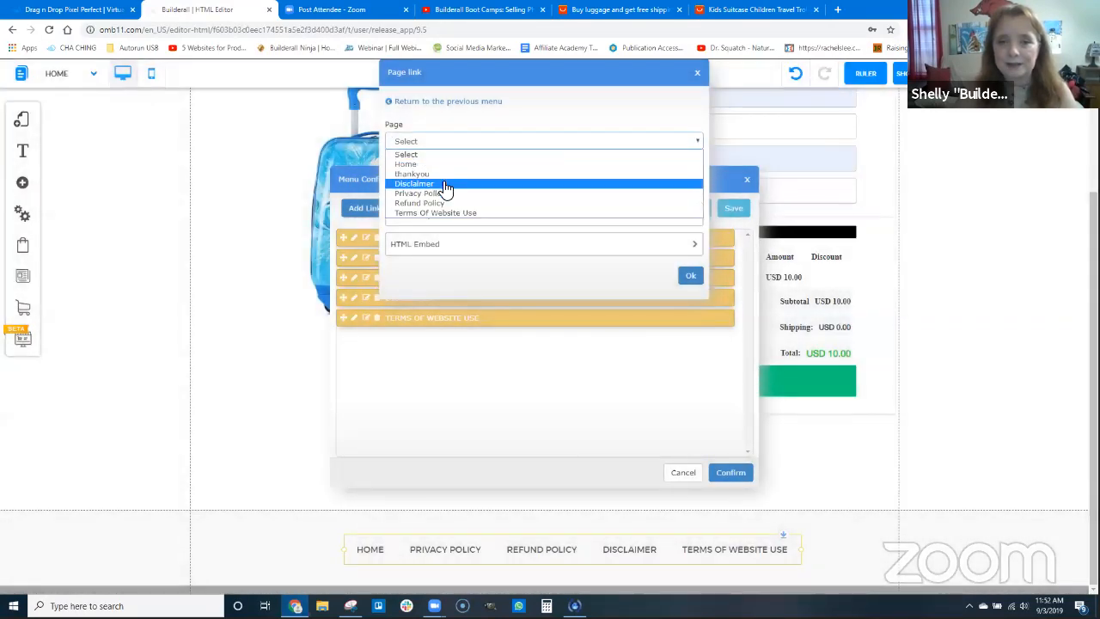
{"action": "left_click", "coordinate": [443, 180]}
{"action": "left_click", "coordinate": [690, 275]}
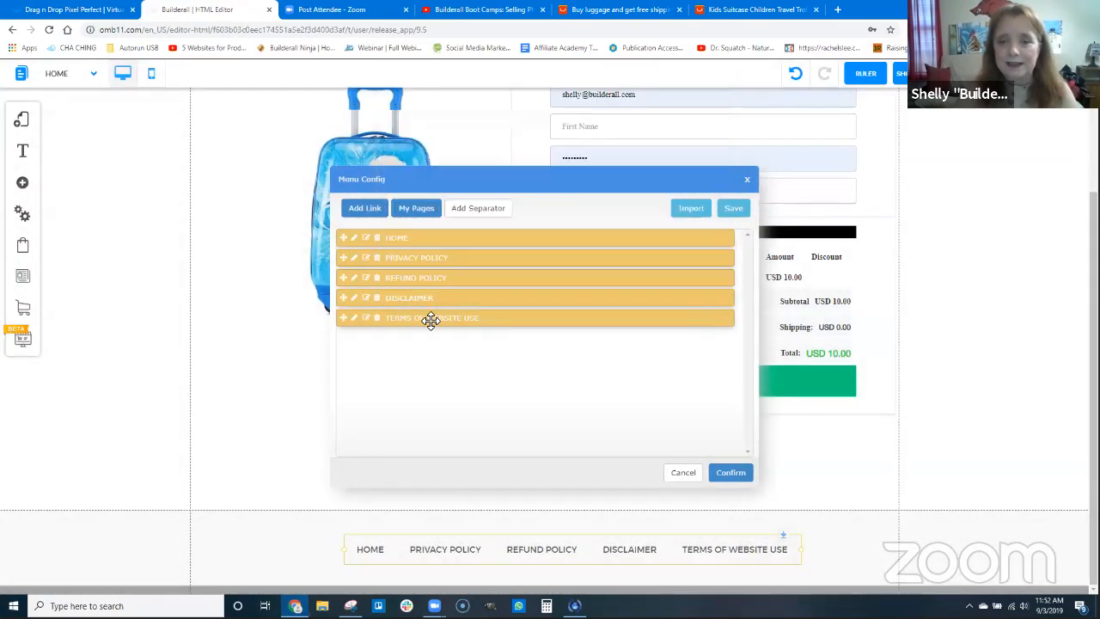
Link the TERMS OF WEBSITE USE menu item to the Terms Of Website Use page in the same tab and confirm the menu configuration
{"action": "left_click", "coordinate": [367, 318]}
{"action": "left_click", "coordinate": [453, 105]}
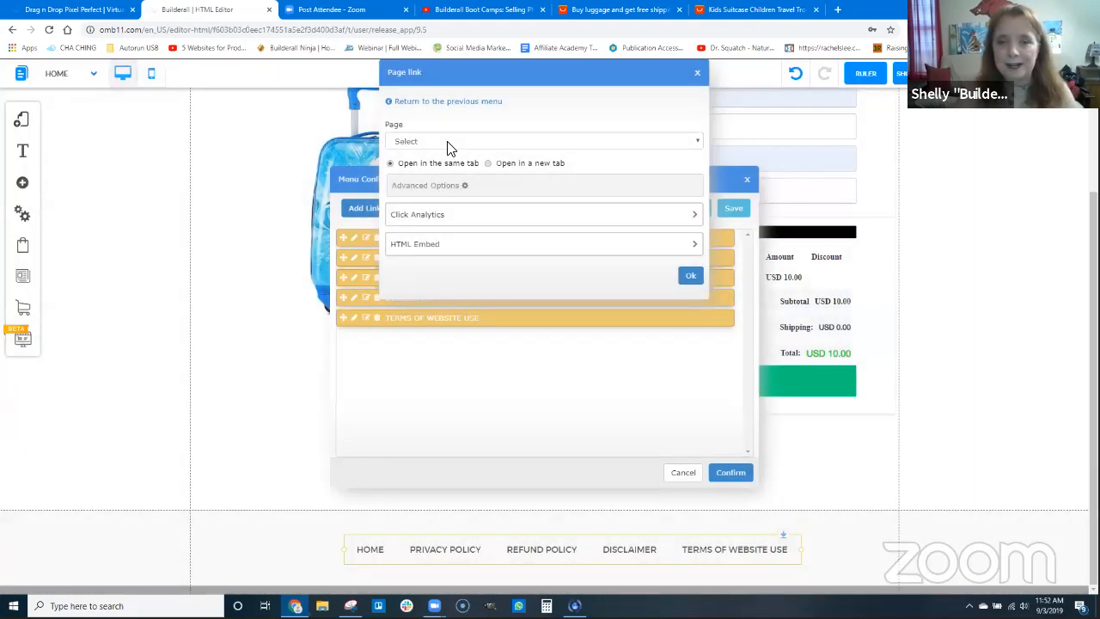
{"action": "left_click", "coordinate": [445, 141]}
{"action": "left_click", "coordinate": [513, 215]}
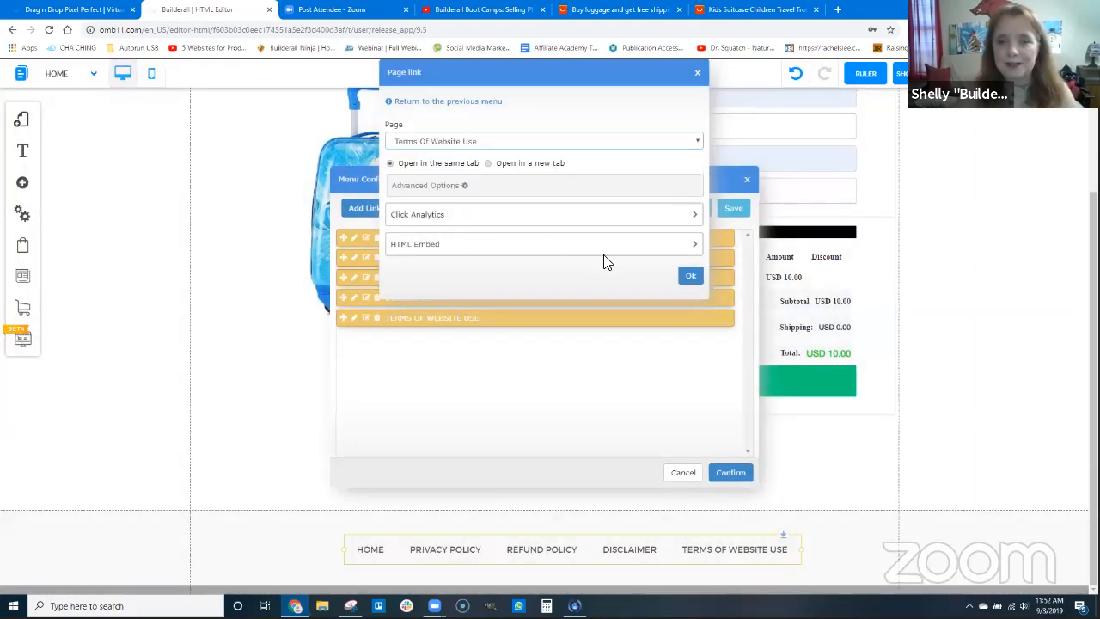
{"action": "left_click", "coordinate": [690, 275]}
{"action": "left_click", "coordinate": [728, 471]}
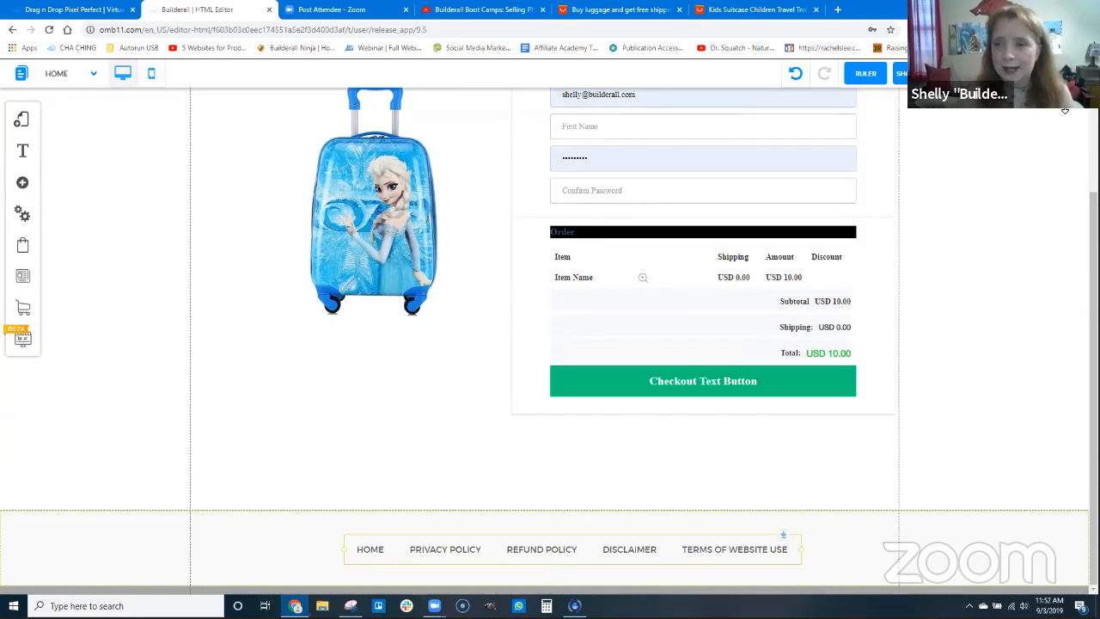
Save the website's default layout with the modified Terms Of Website Use, Refund Policy, Privacy Policy, Disclaimer and Home pages
{"action": "left_click", "coordinate": [1014, 74]}
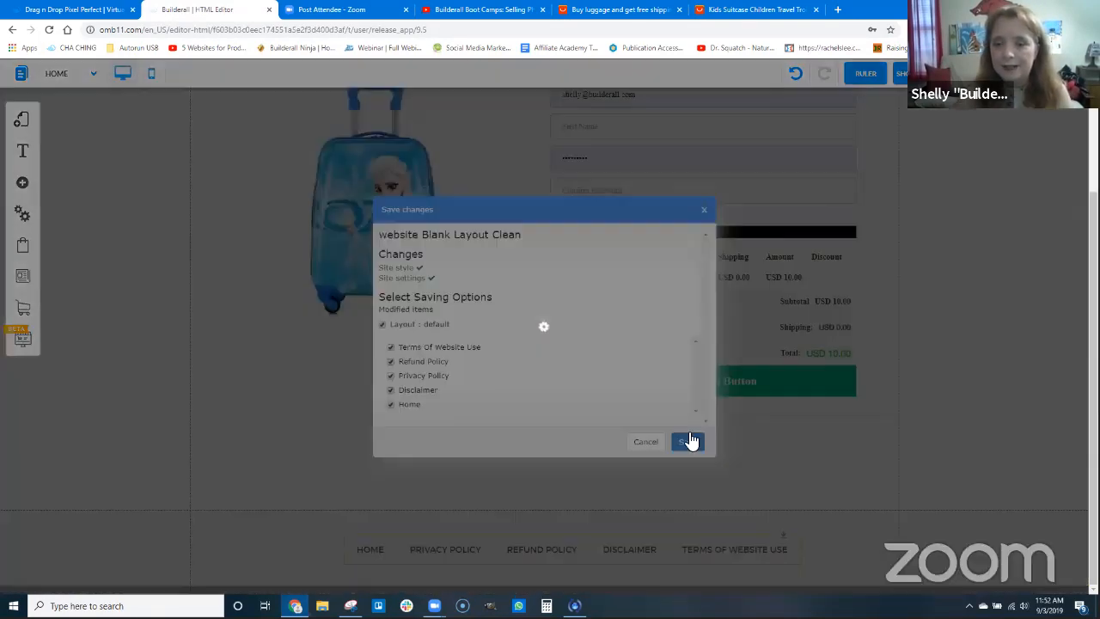
{"action": "left_click", "coordinate": [687, 442]}
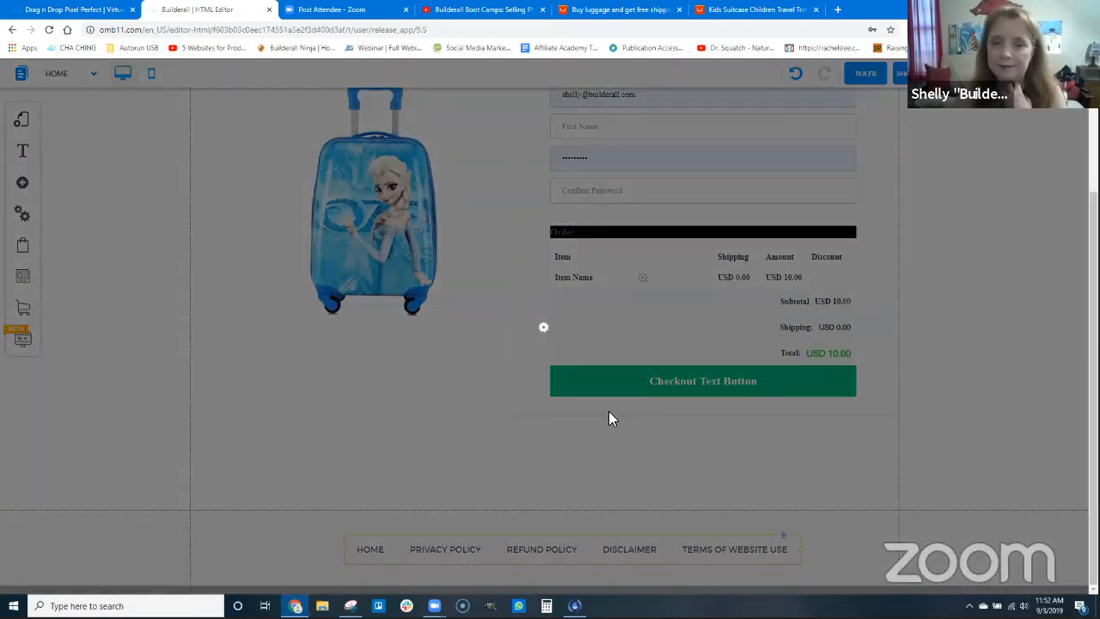
{"action": "left_click", "coordinate": [615, 296]}
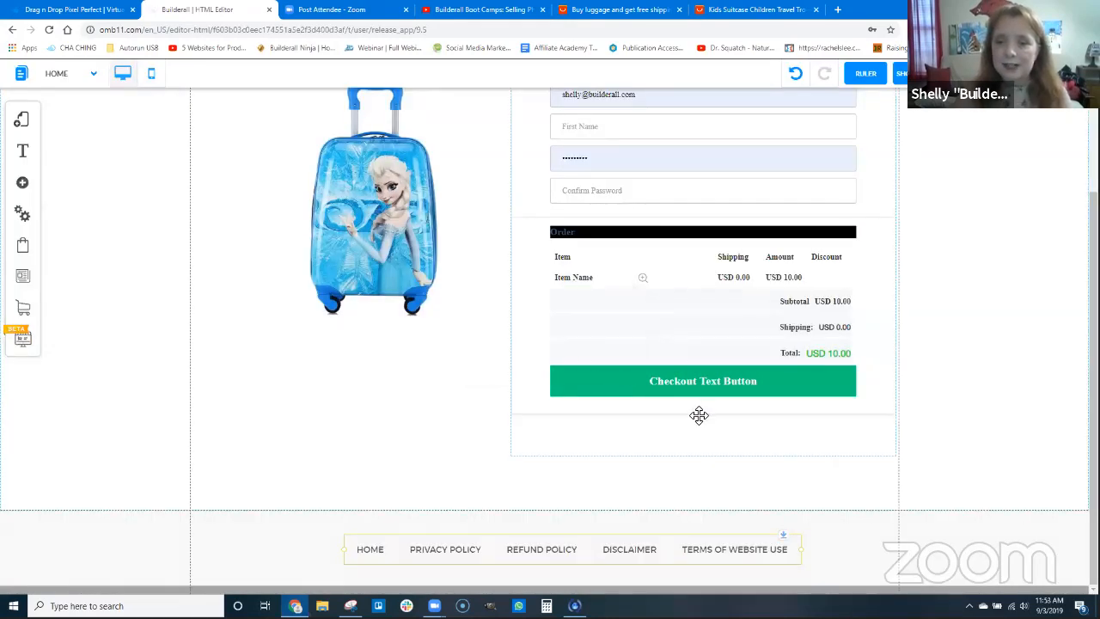
Open the checkout form's offer for editing and set its image to the blue suitcase picture from the image collection
{"action": "scroll", "coordinate": [713, 343], "scroll_direction": "up", "scroll_amount": 2}
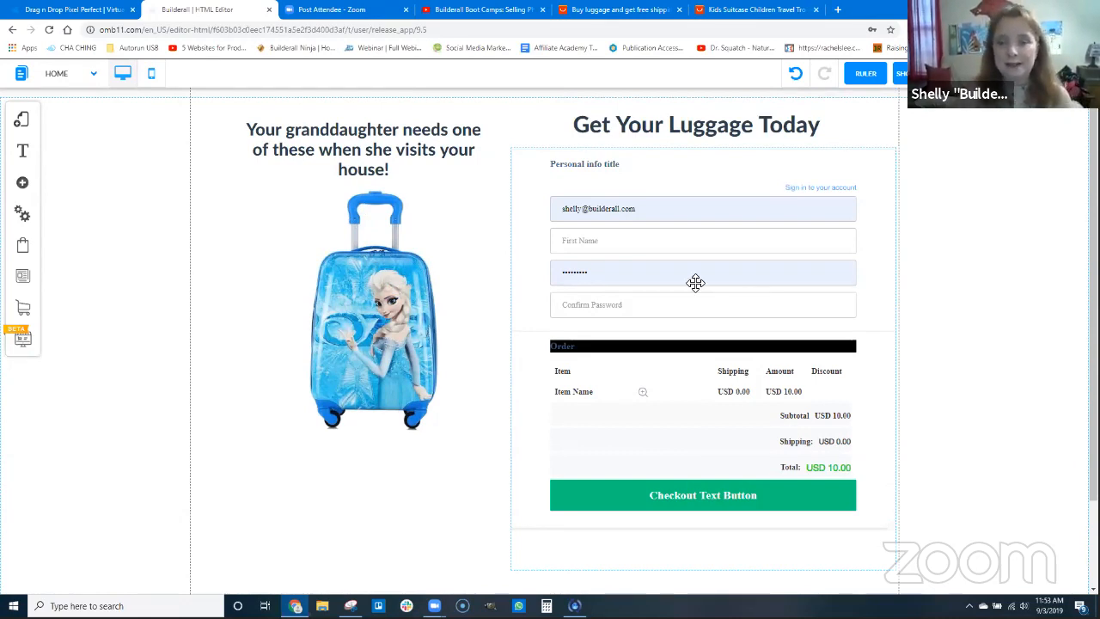
{"action": "left_click", "coordinate": [654, 297]}
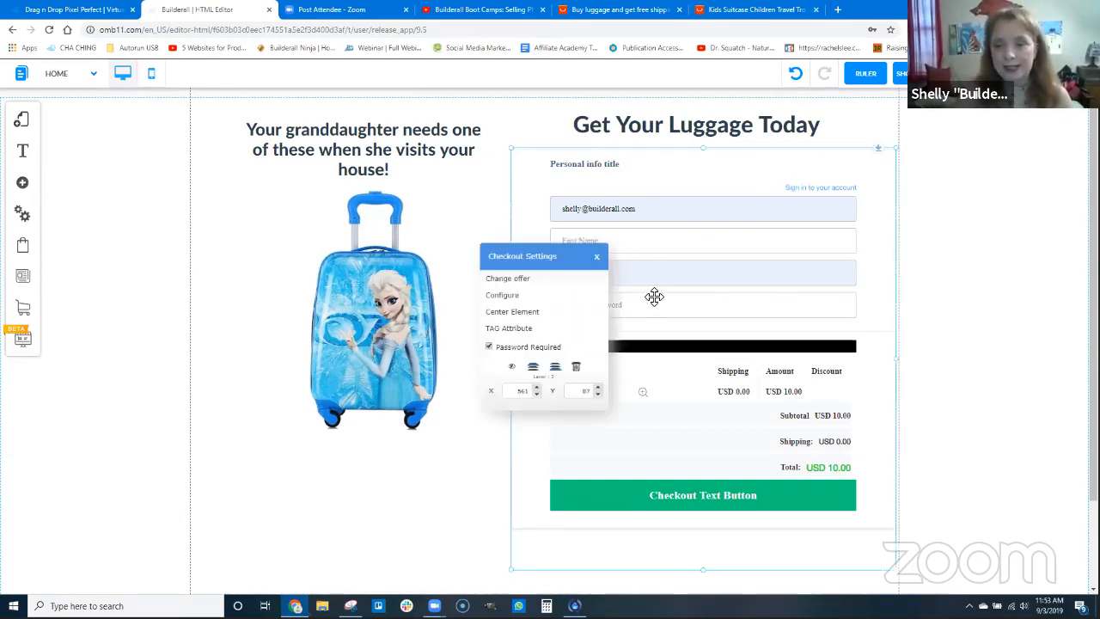
{"action": "left_click", "coordinate": [525, 279]}
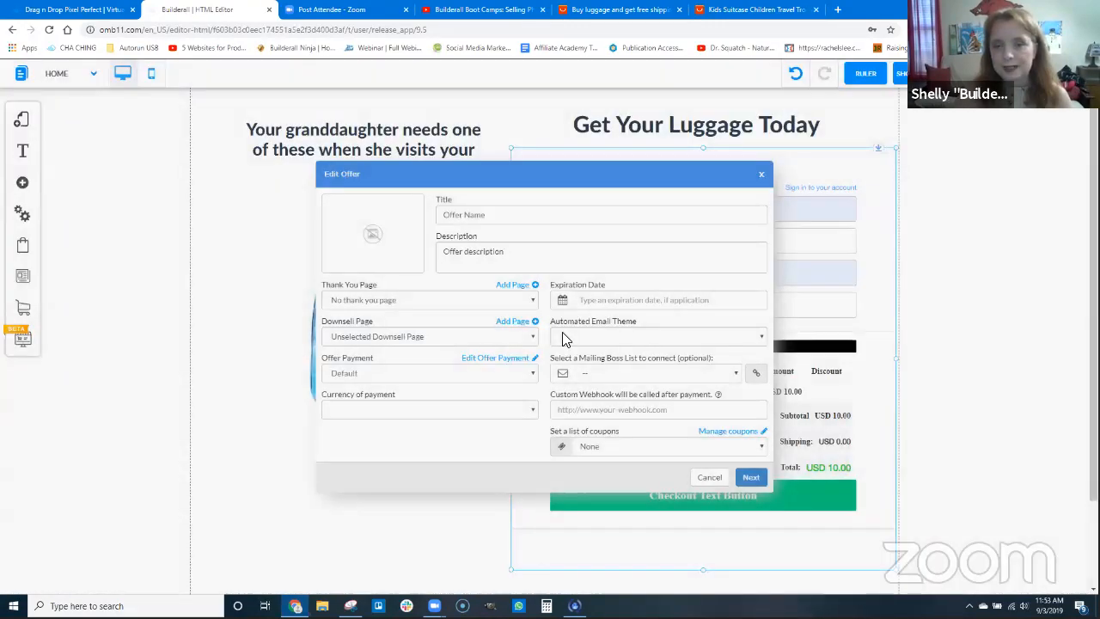
{"action": "left_click", "coordinate": [372, 239]}
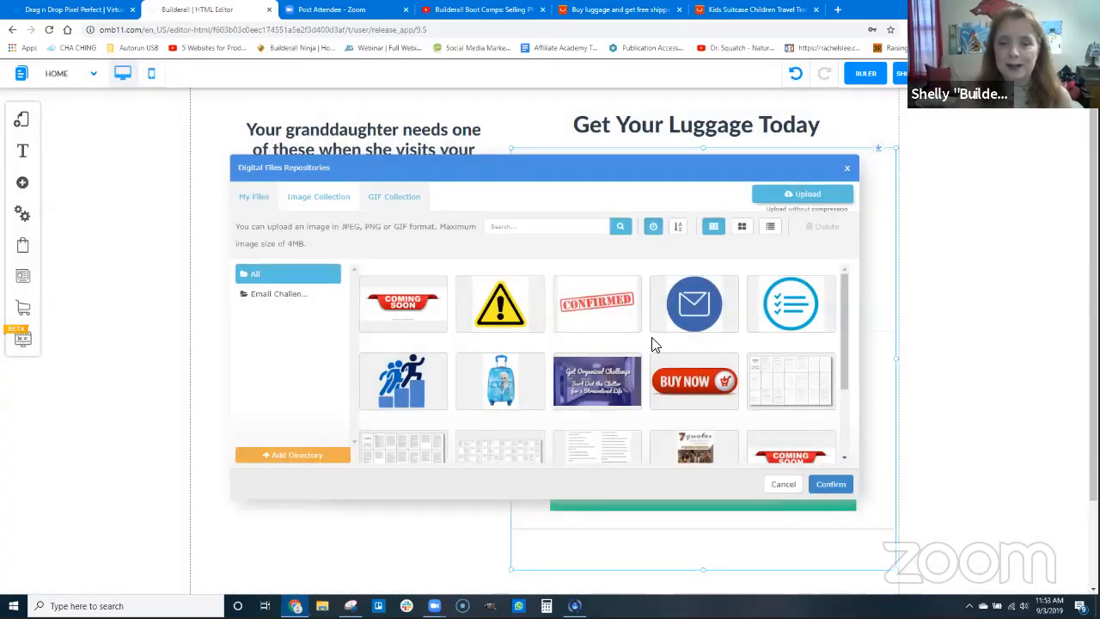
{"action": "left_click", "coordinate": [507, 376]}
{"action": "left_click", "coordinate": [822, 488]}
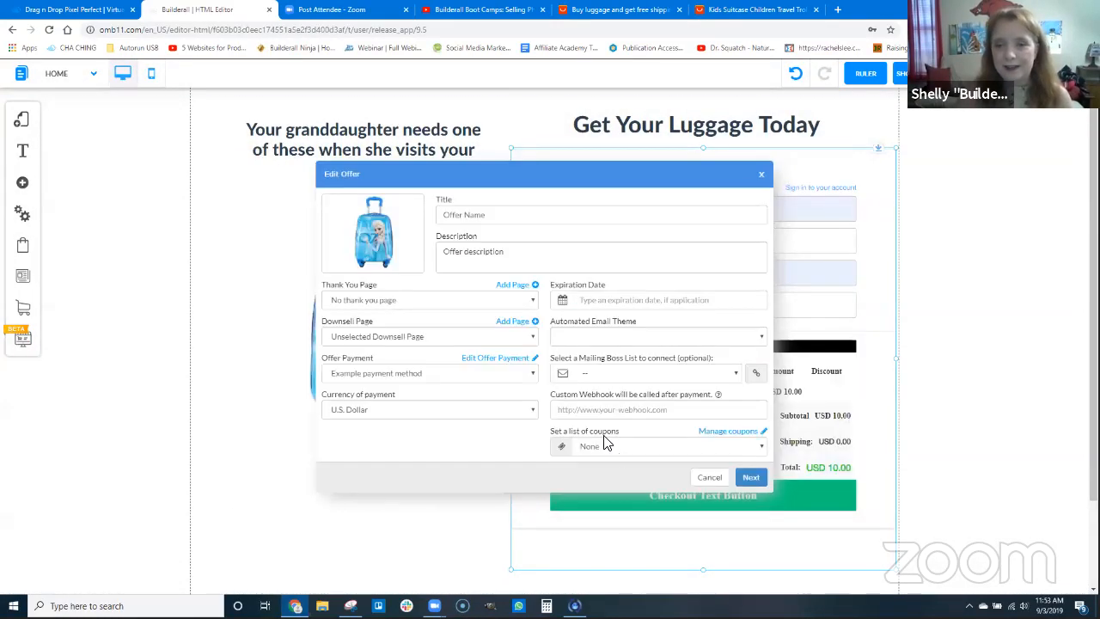
Set both the offer's title and its description to "Katie Rae Luggage Collection"
{"action": "left_click_drag", "start_coordinate": [486, 215], "coordinate": [424, 214]}
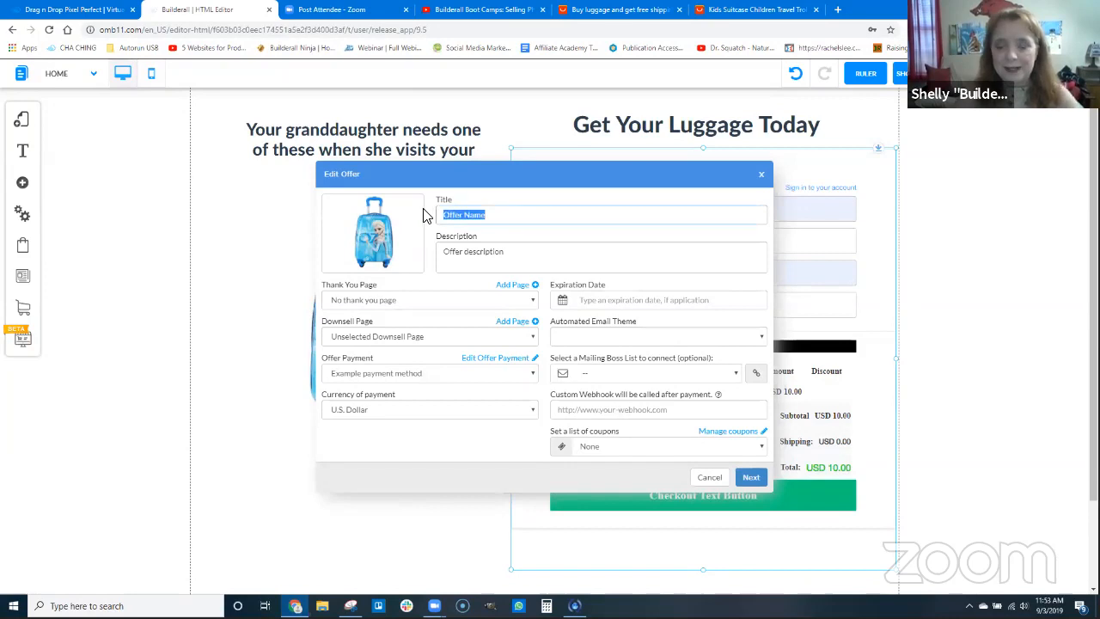
{"action": "type", "text": "Ki"}
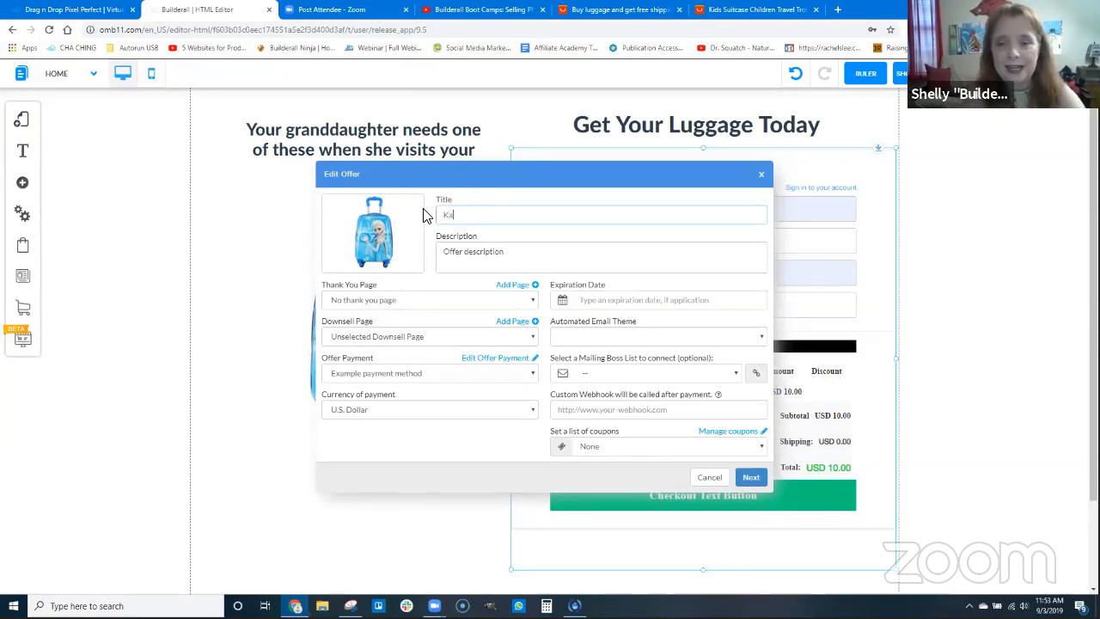
{"action": "type", "text": "tie Rae Luggage"}
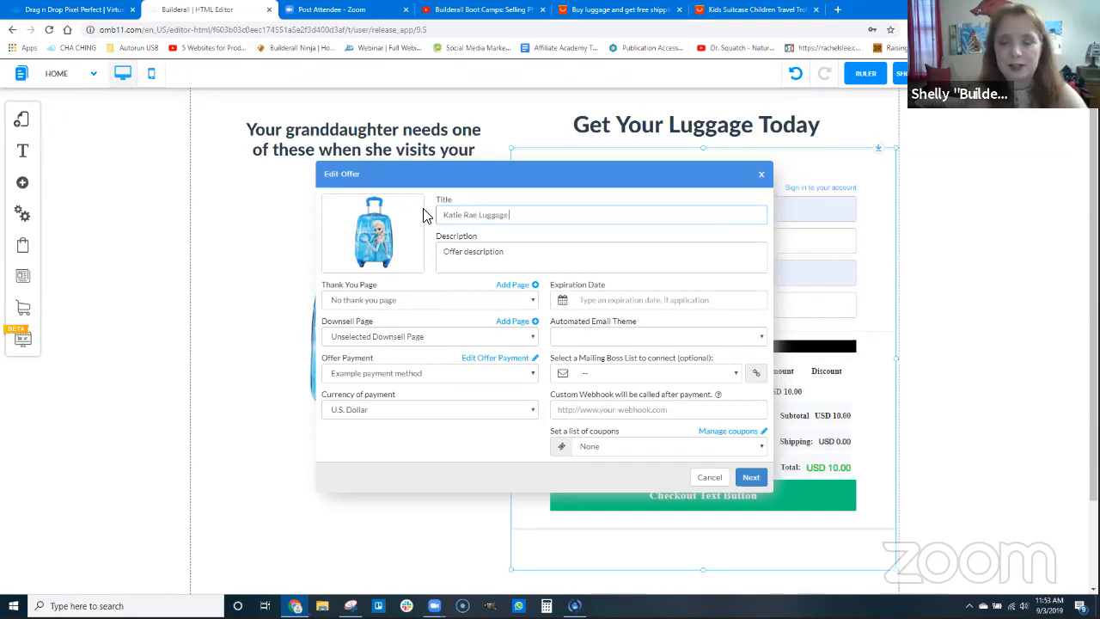
{"action": "type", "text": " Collection"}
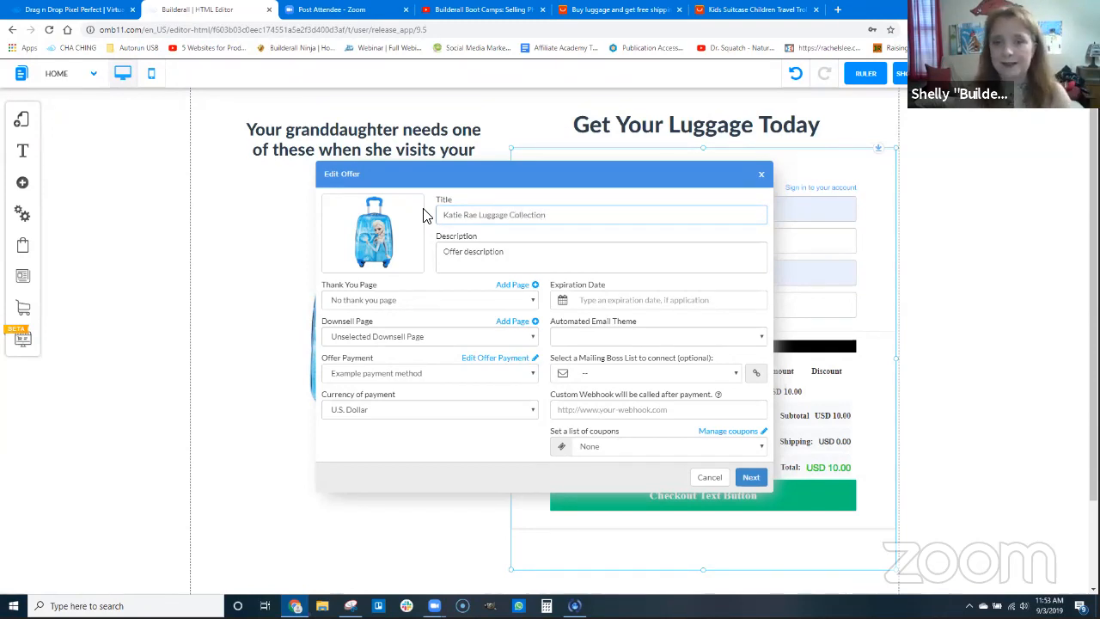
{"action": "left_click_drag", "start_coordinate": [553, 216], "coordinate": [423, 212]}
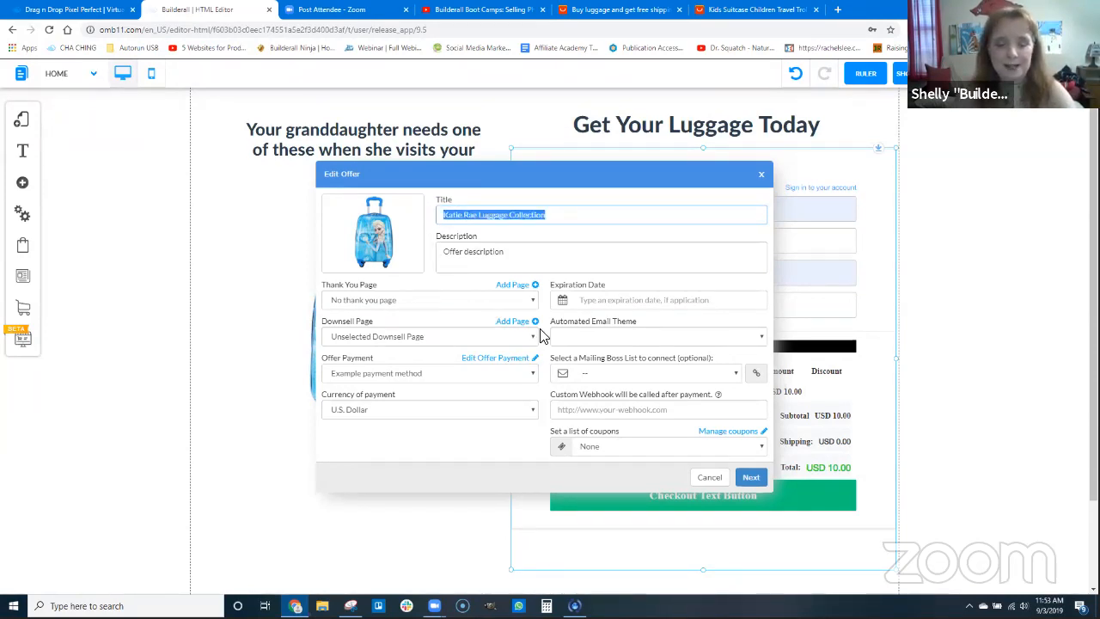
{"action": "key", "text": "ctrl+c"}
{"action": "left_click_drag", "start_coordinate": [516, 251], "coordinate": [423, 245]}
{"action": "key", "text": "ctrl+v"}
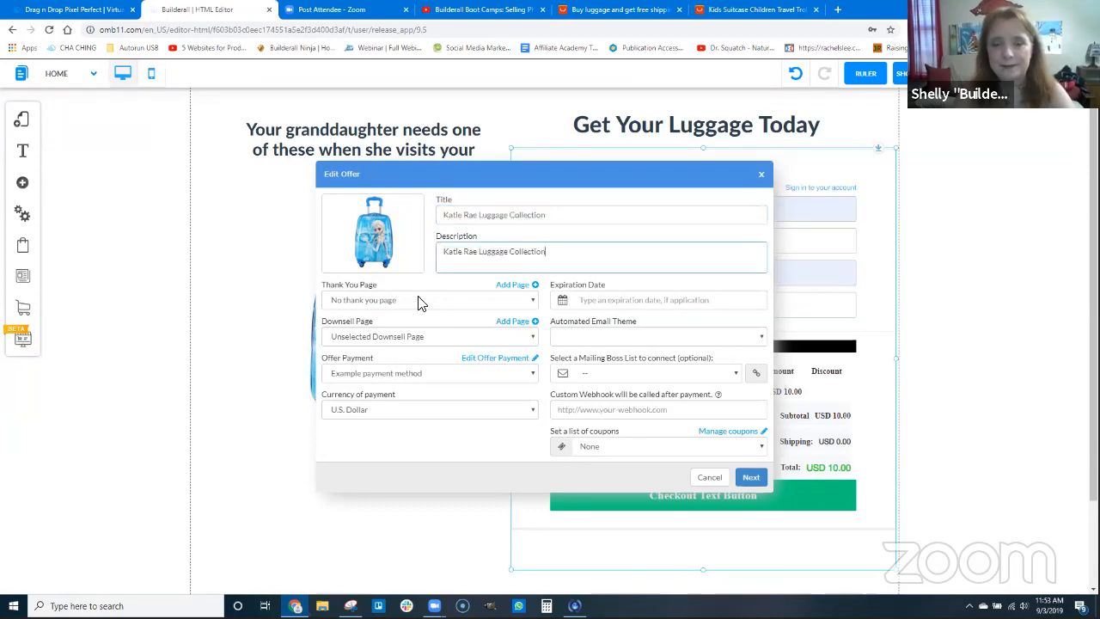
Set the offer's thank-you page to thankyou, with PayPal's Example payment method and U.S. Dollar as the payment currency
{"action": "left_click", "coordinate": [367, 301]}
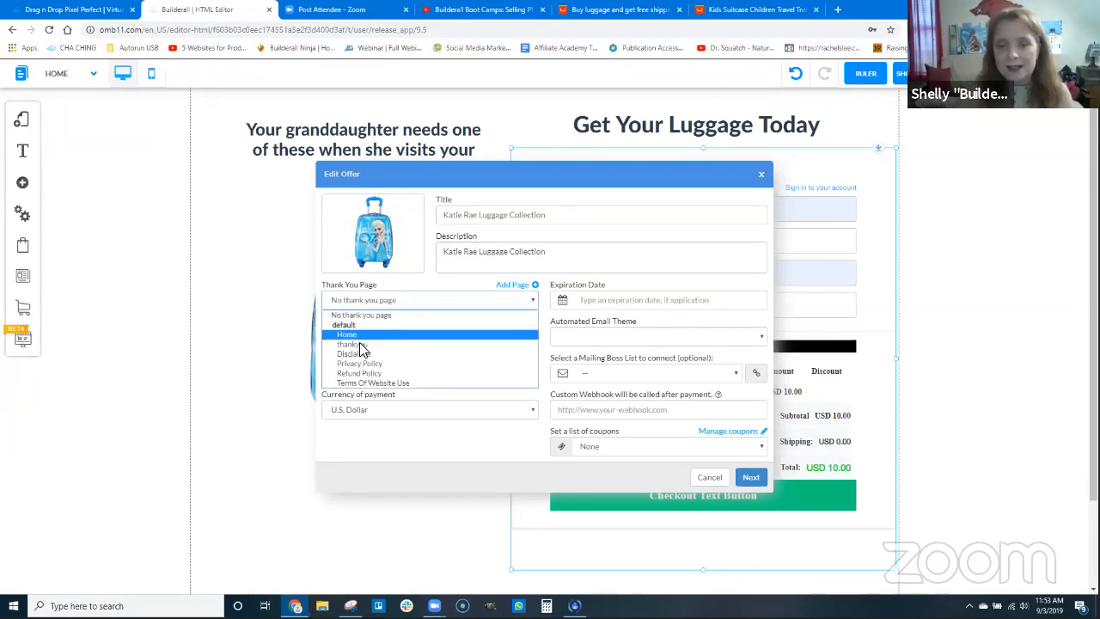
{"action": "left_click", "coordinate": [361, 345]}
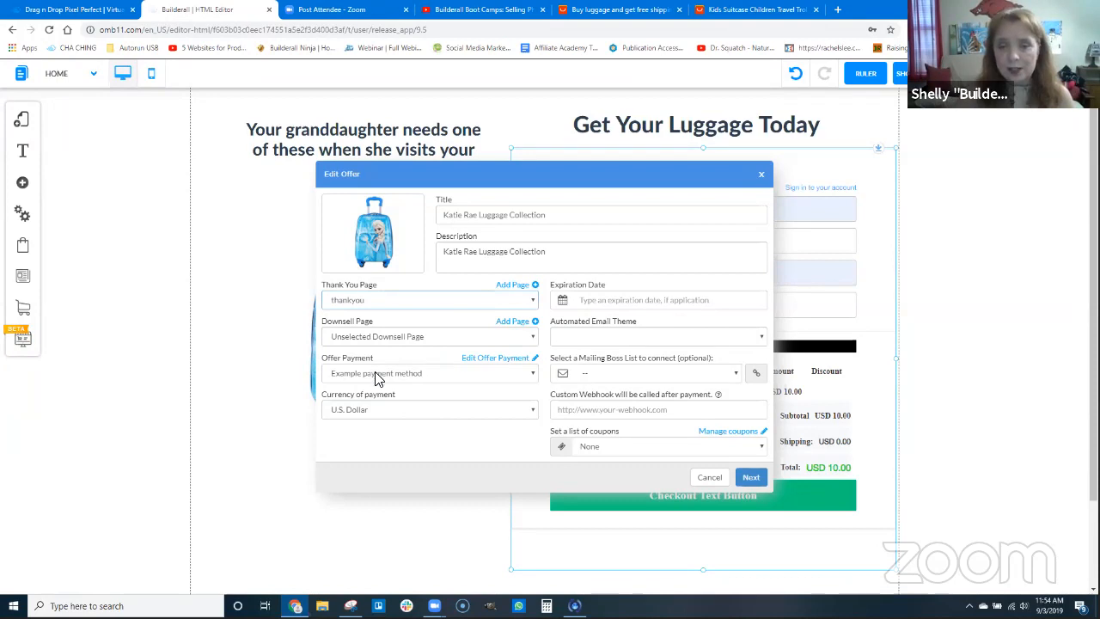
{"action": "left_click", "coordinate": [373, 378]}
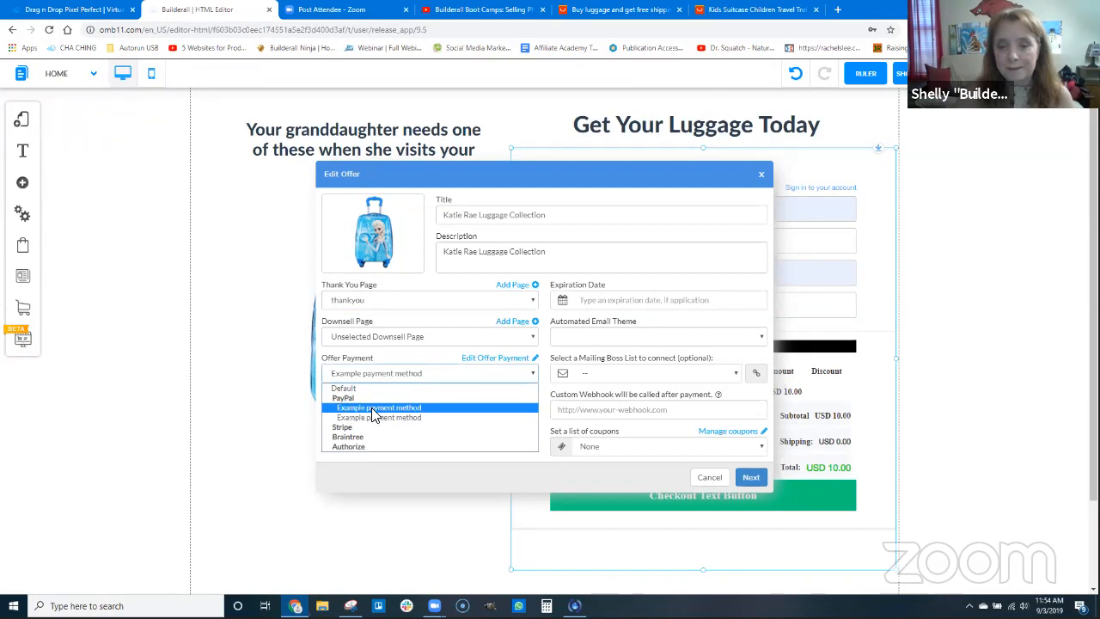
{"action": "left_click", "coordinate": [374, 410]}
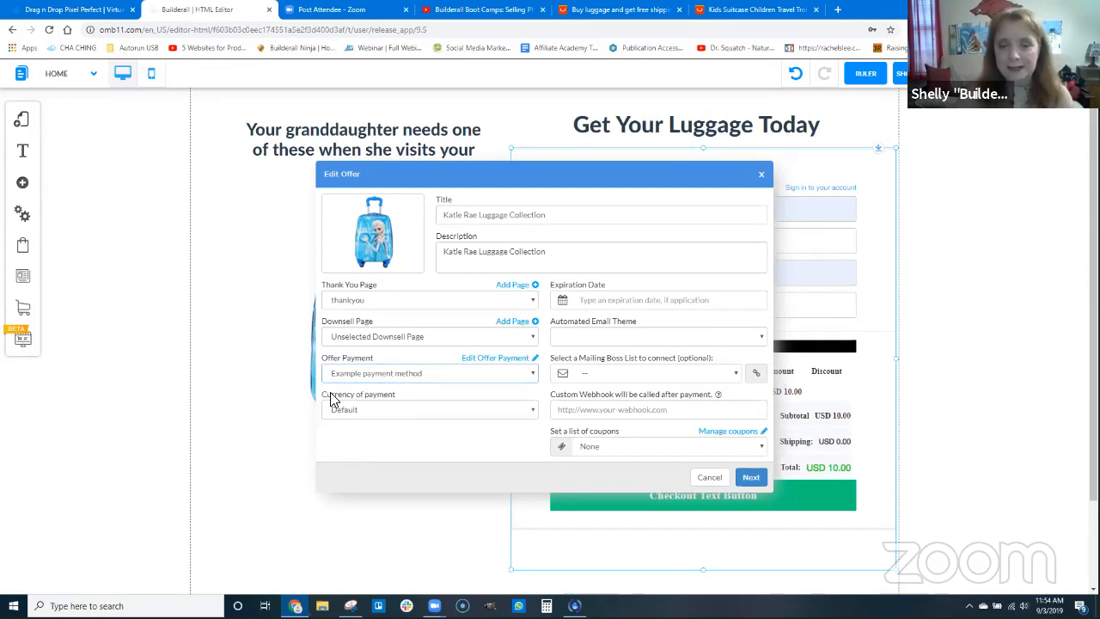
{"action": "left_click", "coordinate": [382, 411]}
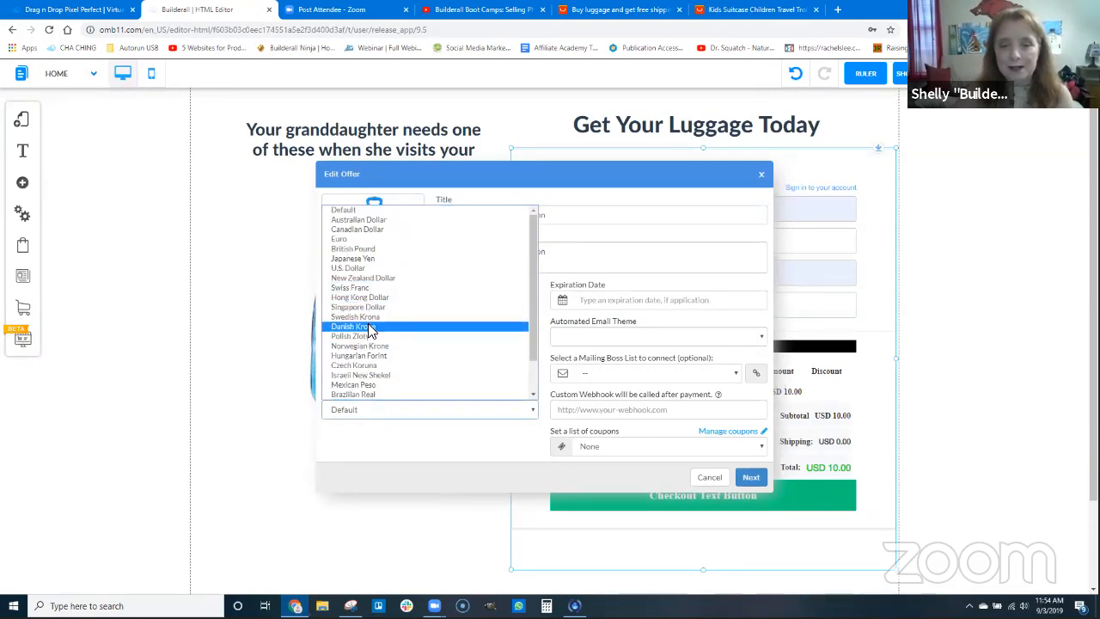
{"action": "left_click", "coordinate": [361, 270]}
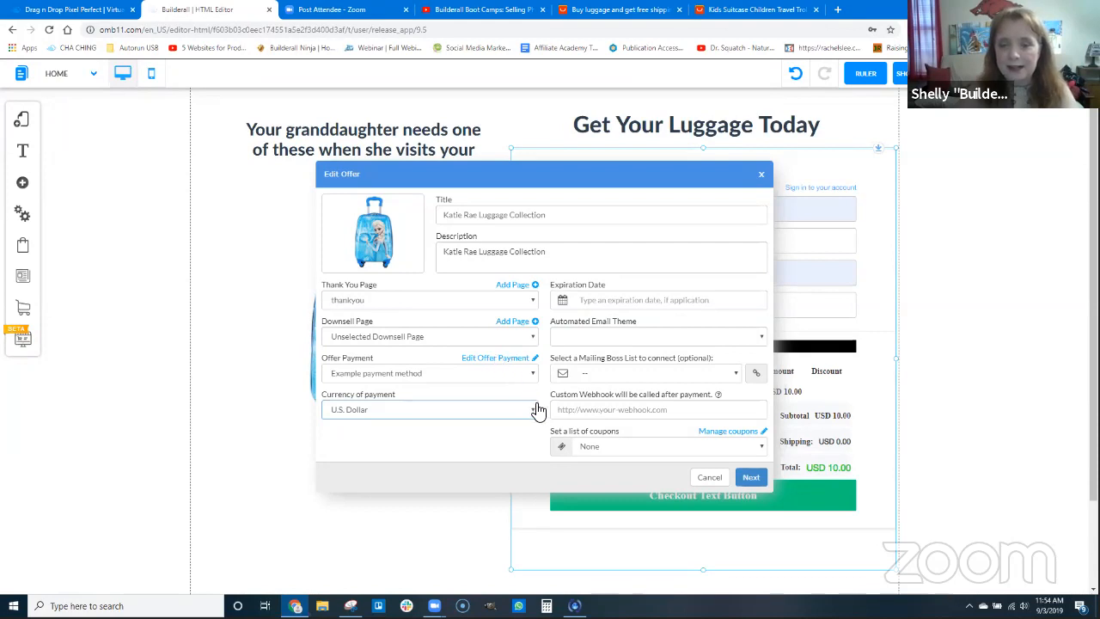
Open the offer payment configuration and enter the PayPal account e-mail for the first example payment method
{"action": "left_click", "coordinate": [496, 357]}
{"action": "left_click", "coordinate": [414, 264]}
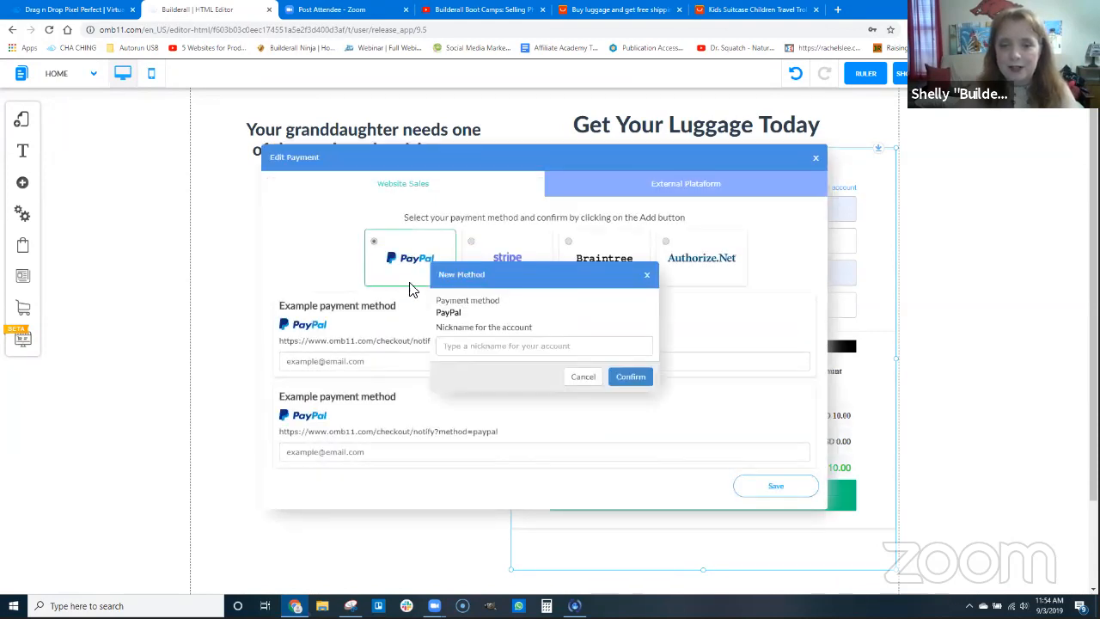
{"action": "left_click", "coordinate": [578, 376]}
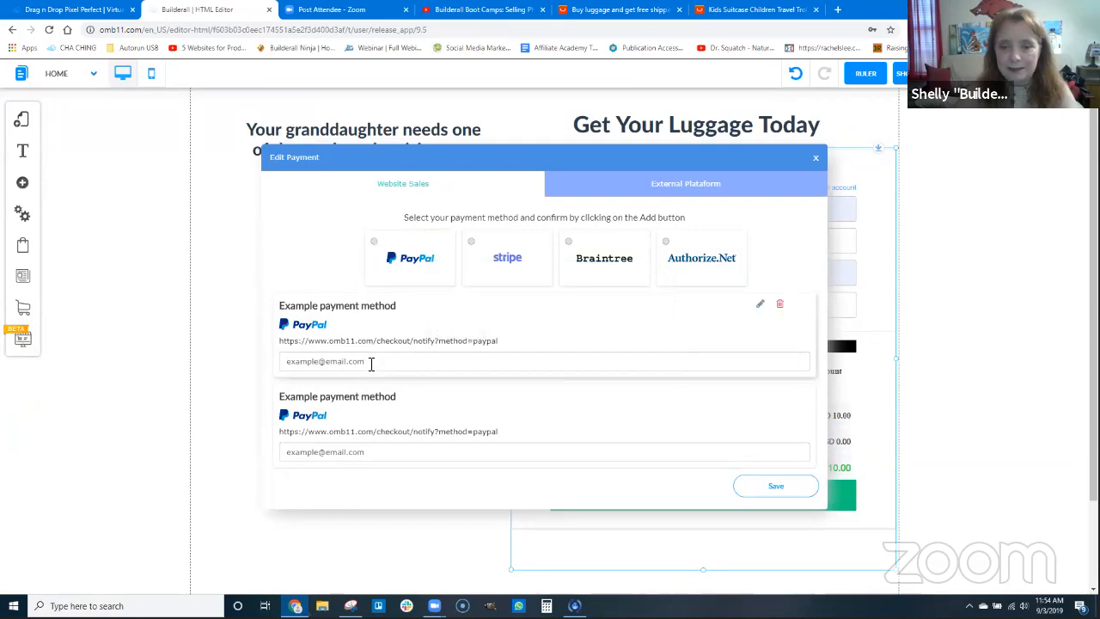
{"action": "left_click_drag", "start_coordinate": [383, 360], "coordinate": [266, 361]}
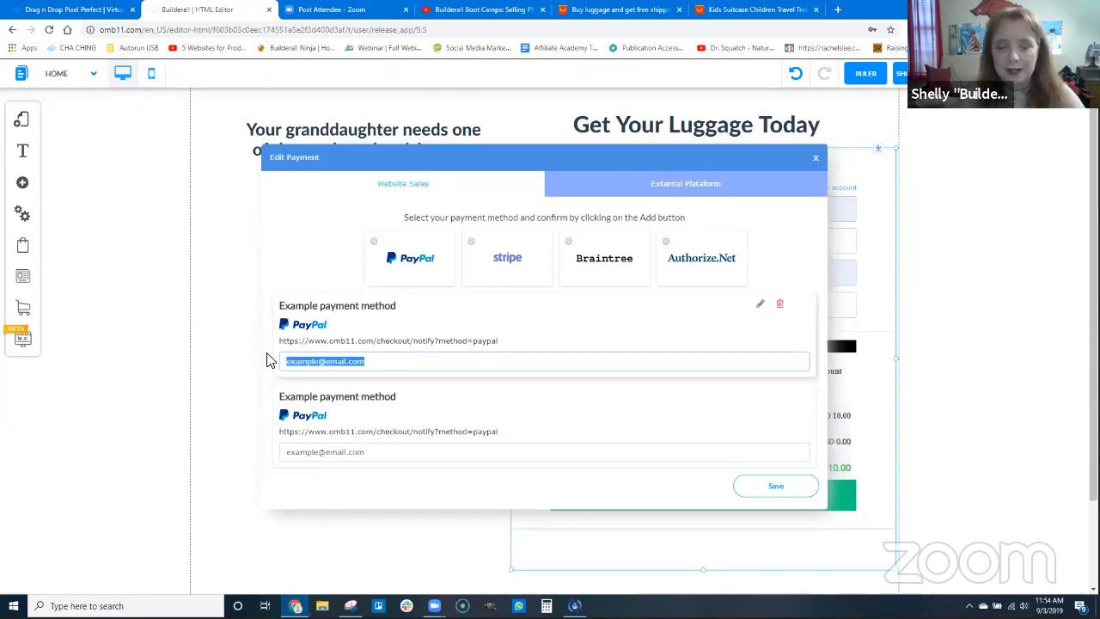
{"action": "type", "text": "de"}
{"action": "key", "text": "BackSpace"}
{"action": "key", "text": "BackSpace"}
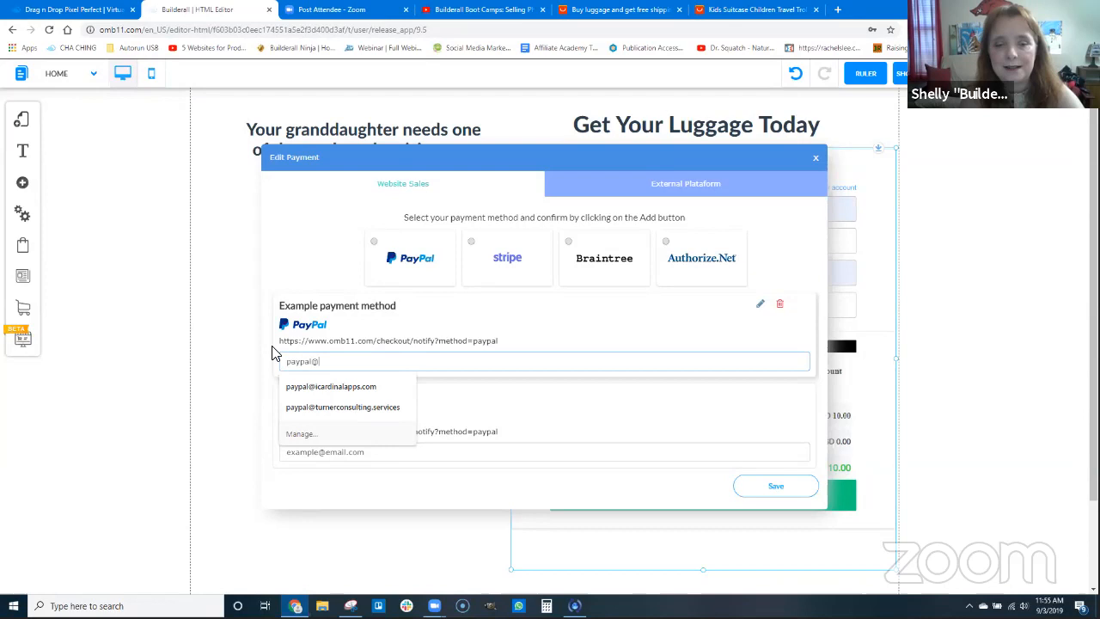
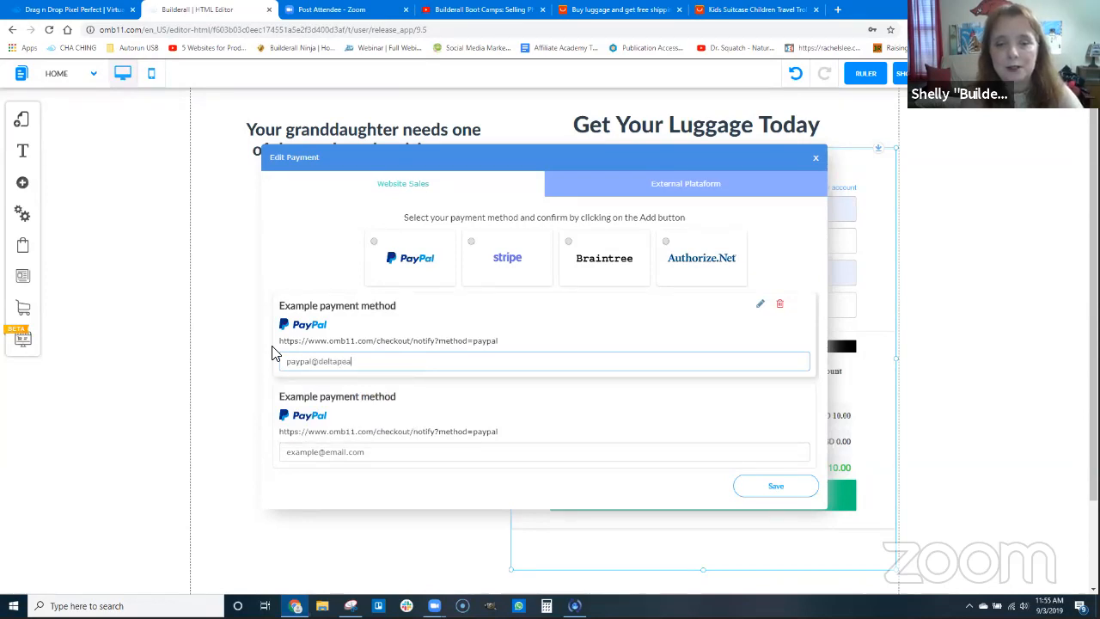
{"action": "left_click", "coordinate": [704, 315]}
Rename the first PayPal payment method as Delta Pearls and save the payment configuration
{"action": "left_click", "coordinate": [760, 307]}
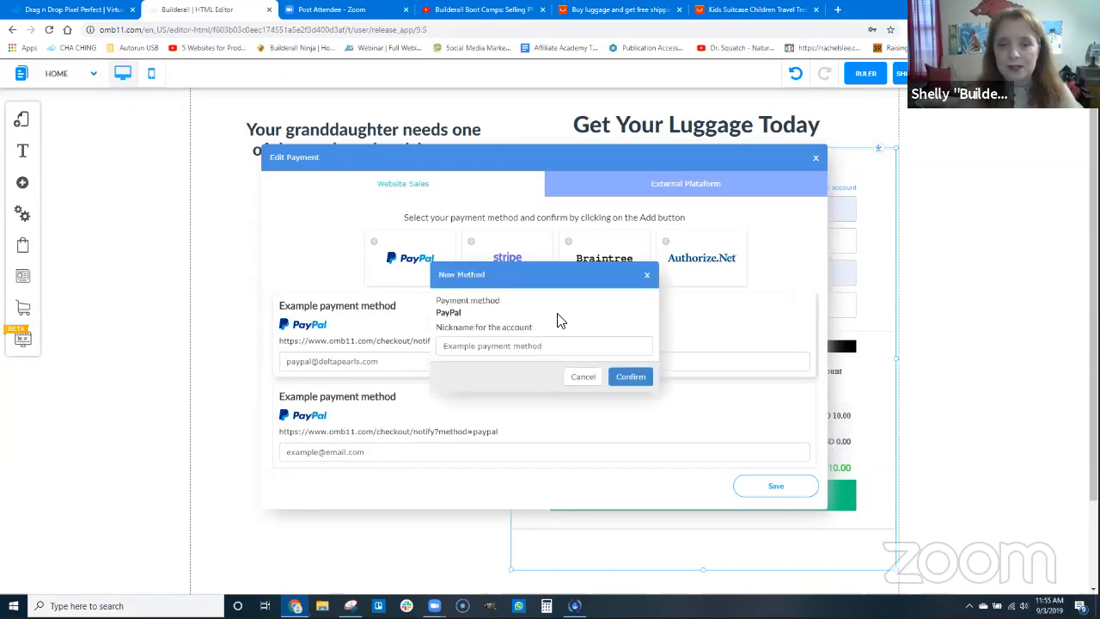
{"action": "left_click_drag", "start_coordinate": [556, 345], "coordinate": [440, 346]}
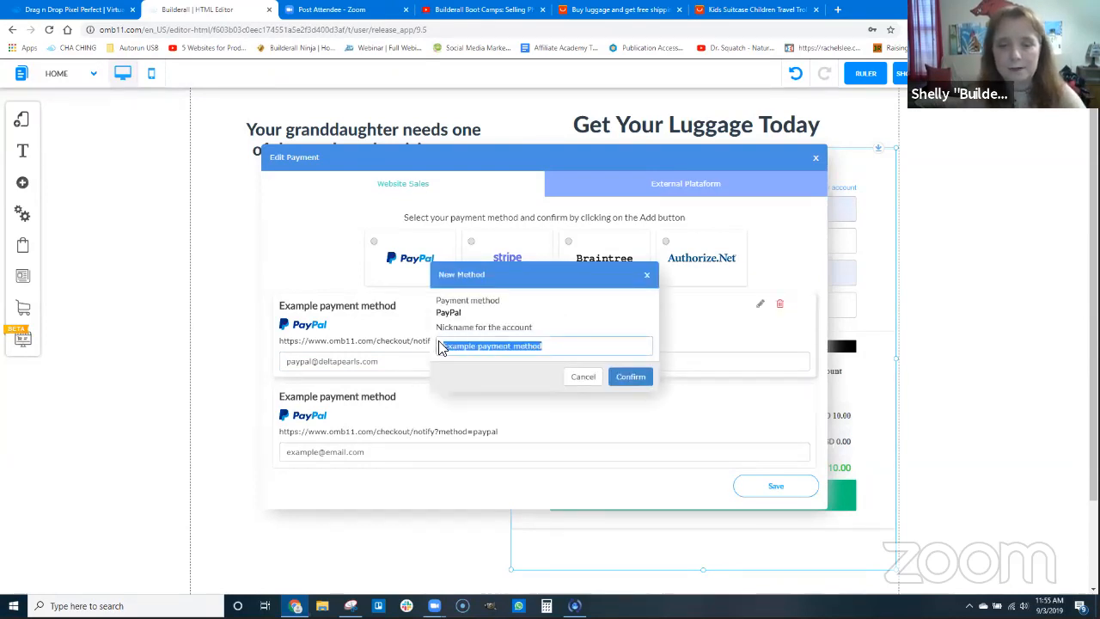
{"action": "type", "text": "Delta Pearls"}
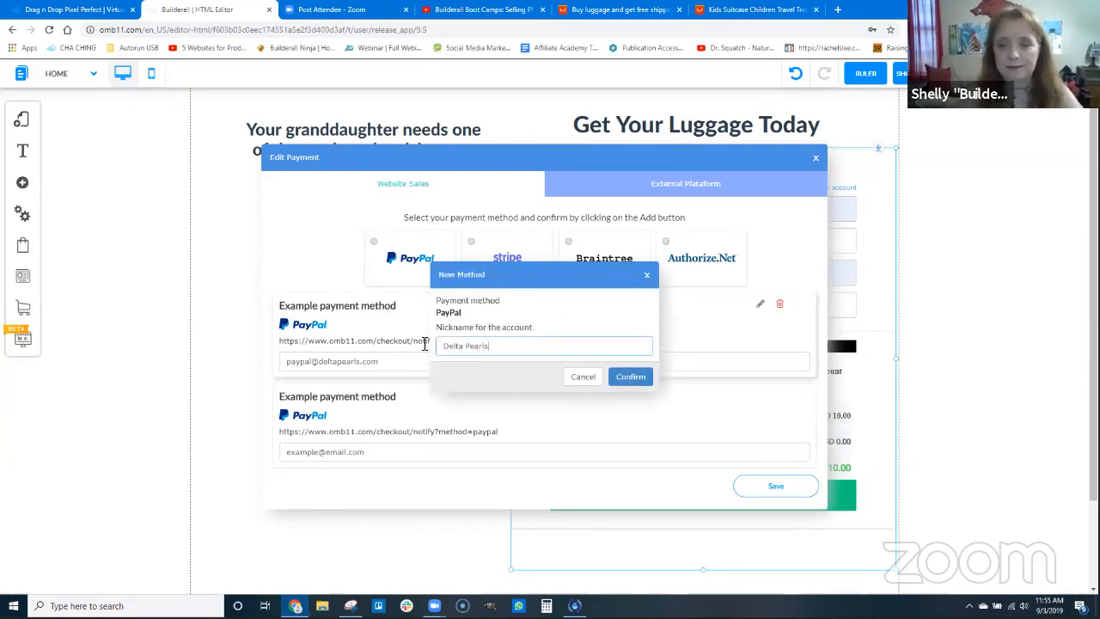
{"action": "left_click", "coordinate": [630, 378]}
{"action": "left_click", "coordinate": [776, 486]}
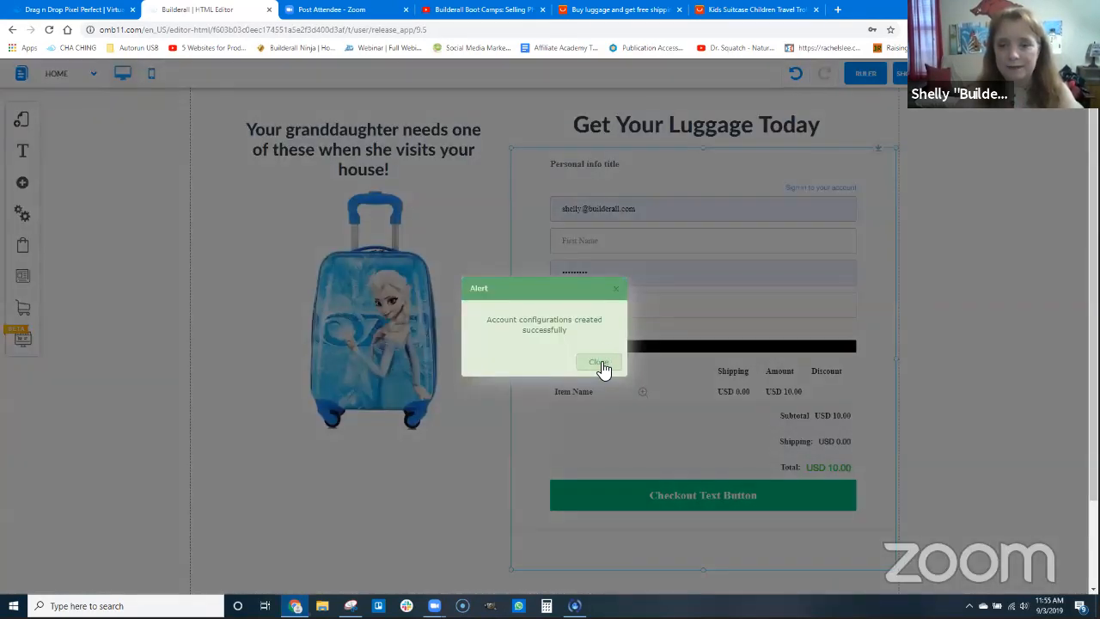
{"action": "left_click", "coordinate": [600, 363]}
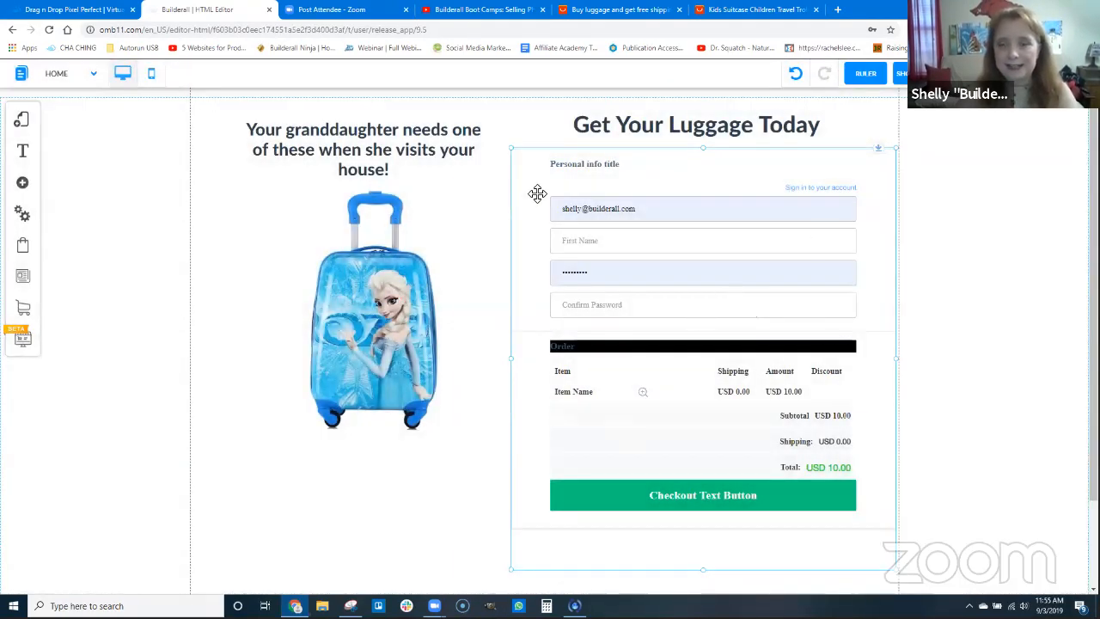
Open the checkout form's offer for editing and set its title to "Katie Rae Luggage Collection"
{"action": "left_click", "coordinate": [665, 297]}
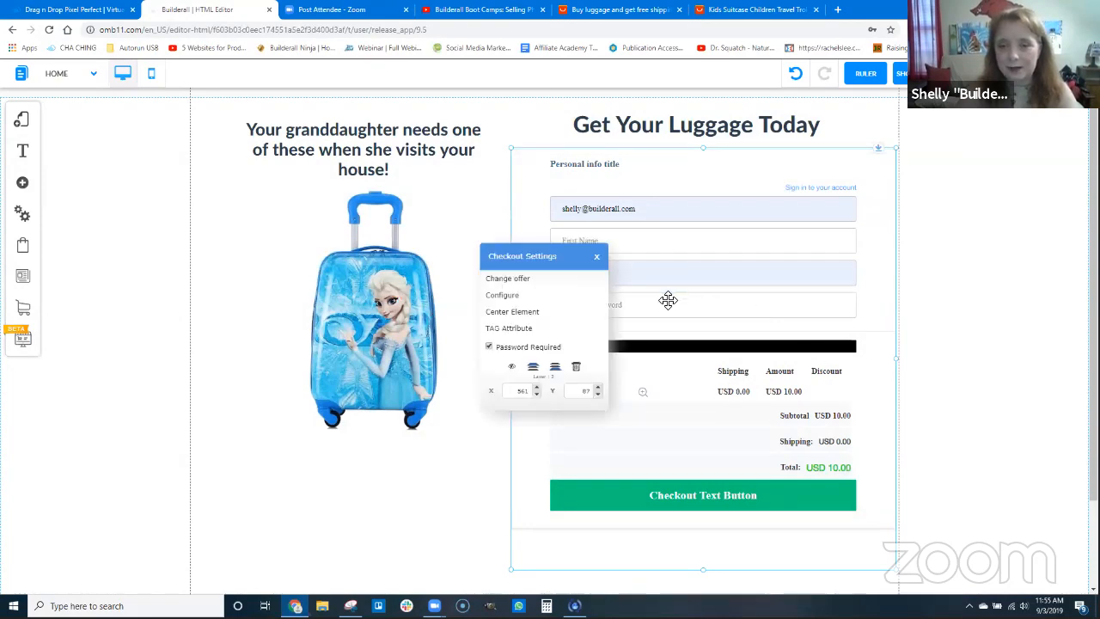
{"action": "left_click", "coordinate": [518, 280]}
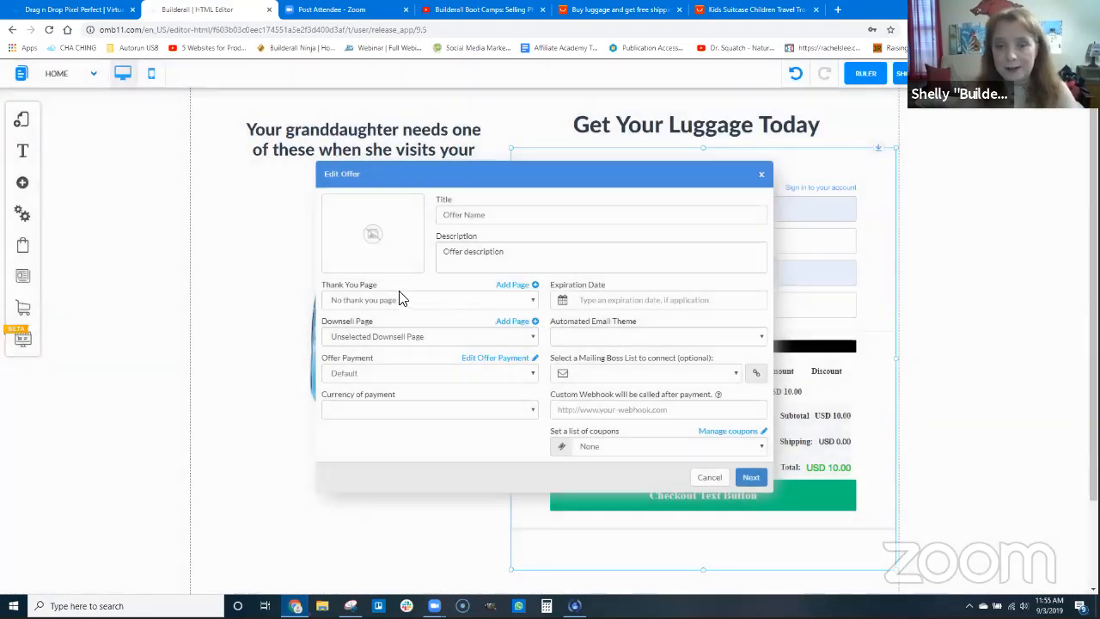
{"action": "left_click", "coordinate": [487, 215]}
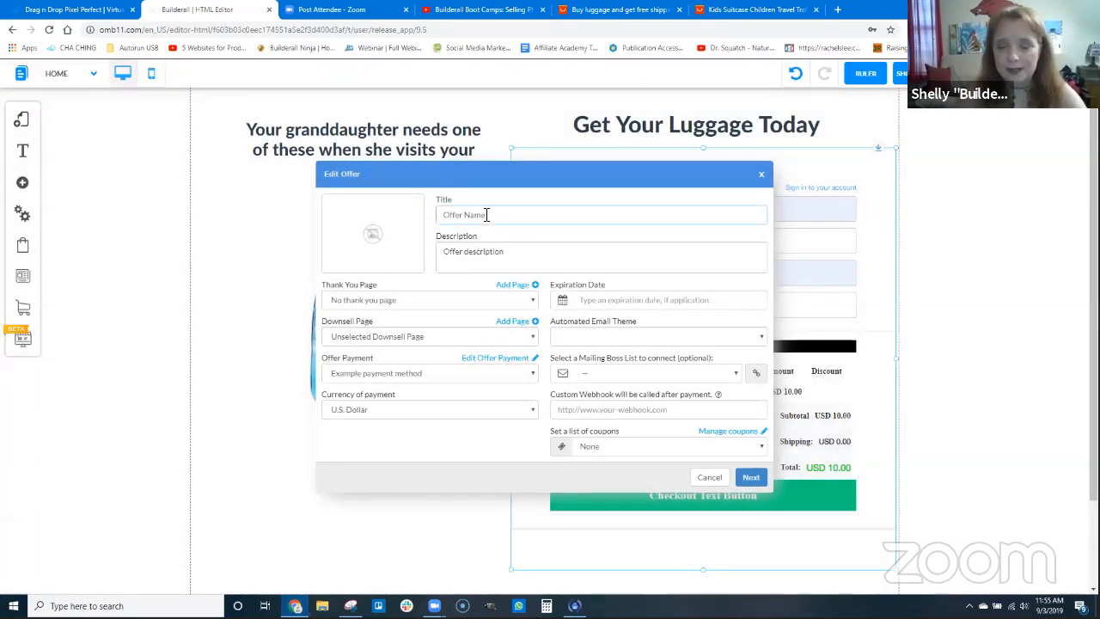
{"action": "type", "text": "Katie R"}
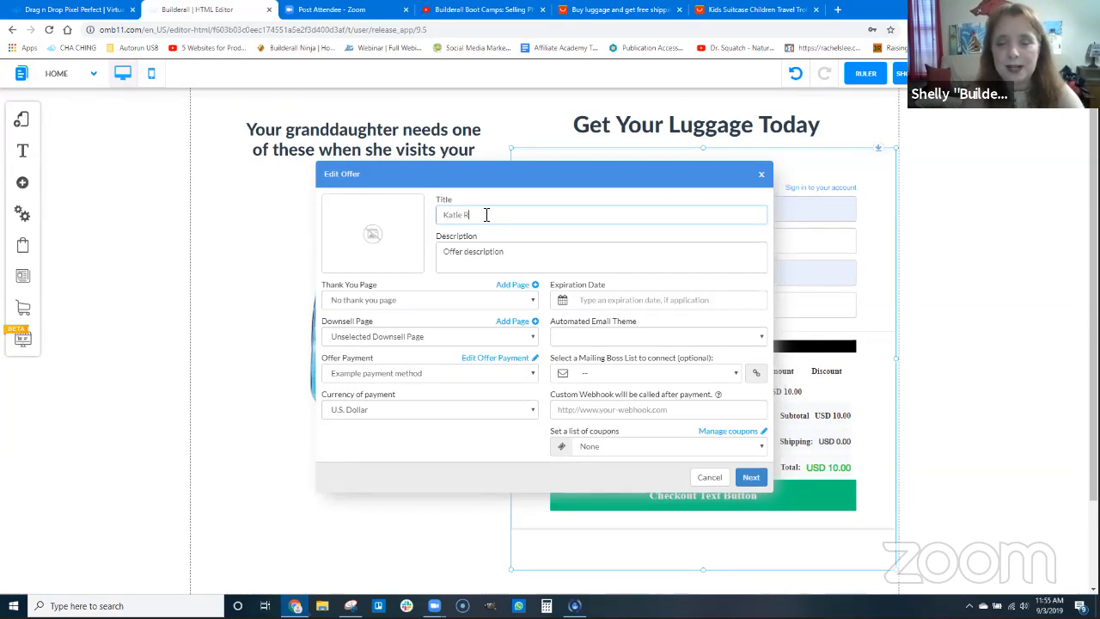
{"action": "type", "text": "ae Luggage Col"}
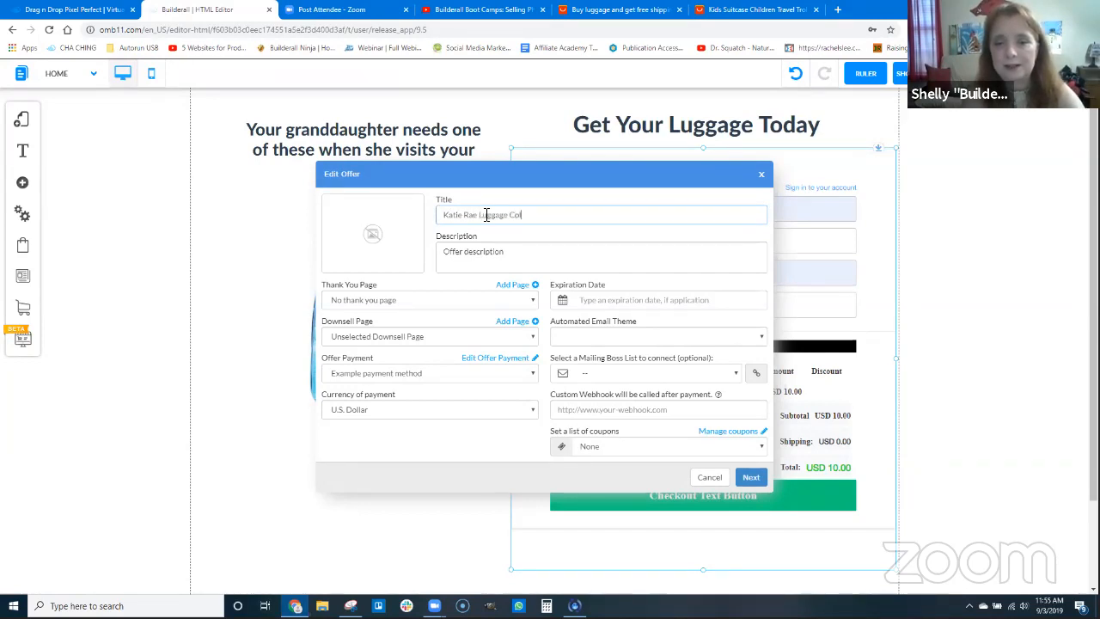
{"action": "type", "text": "lection"}
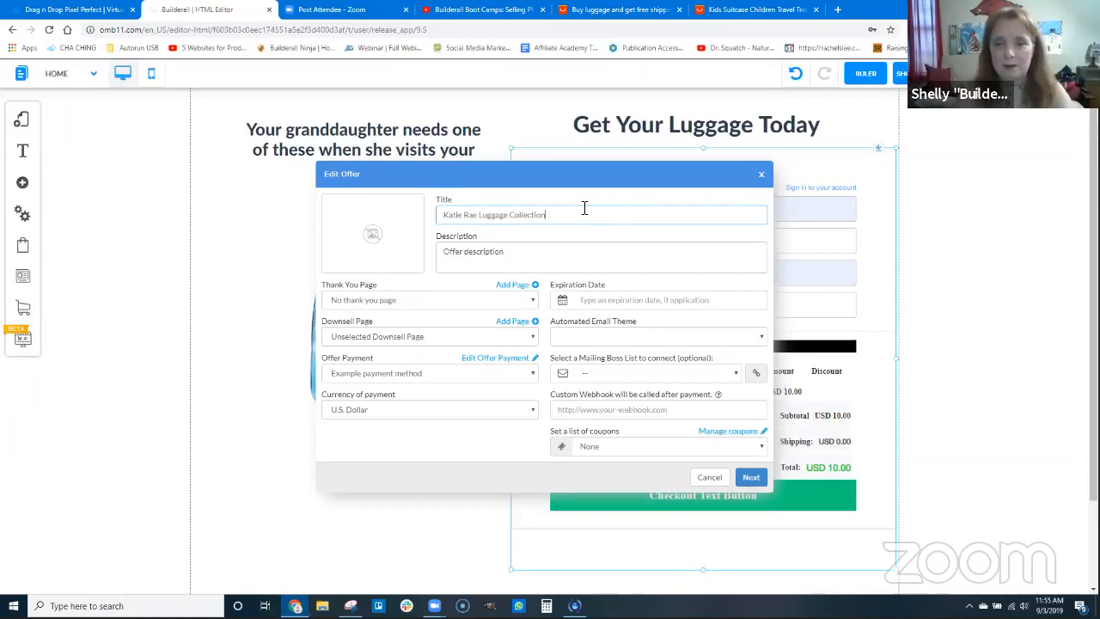
Copy the offer title into its description and add the blue Elsa suitcase picture as the offer image
{"action": "left_click_drag", "start_coordinate": [584, 208], "coordinate": [409, 203]}
{"action": "key", "text": "ctrl+c"}
{"action": "left_click_drag", "start_coordinate": [505, 252], "coordinate": [368, 229]}
{"action": "key", "text": "ctrl+v"}
{"action": "left_click", "coordinate": [370, 237]}
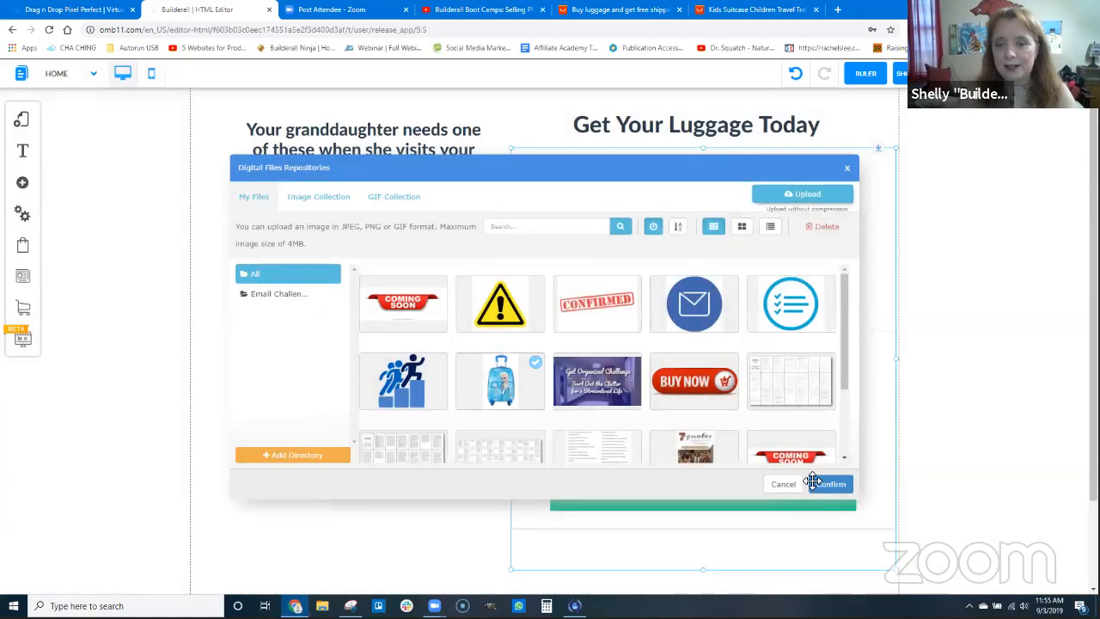
{"action": "left_click", "coordinate": [826, 482]}
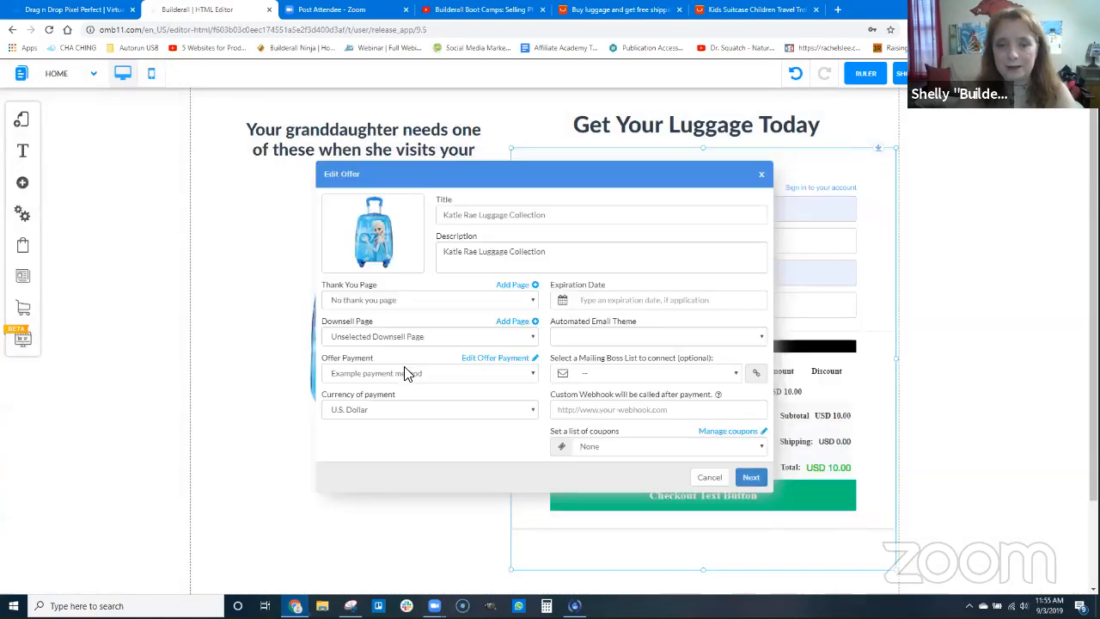
Set the offer's thank-you page to thankyou, with PayPal's Delta Pearls payment method and U.S. Dollar as the payment currency
{"action": "left_click", "coordinate": [384, 300]}
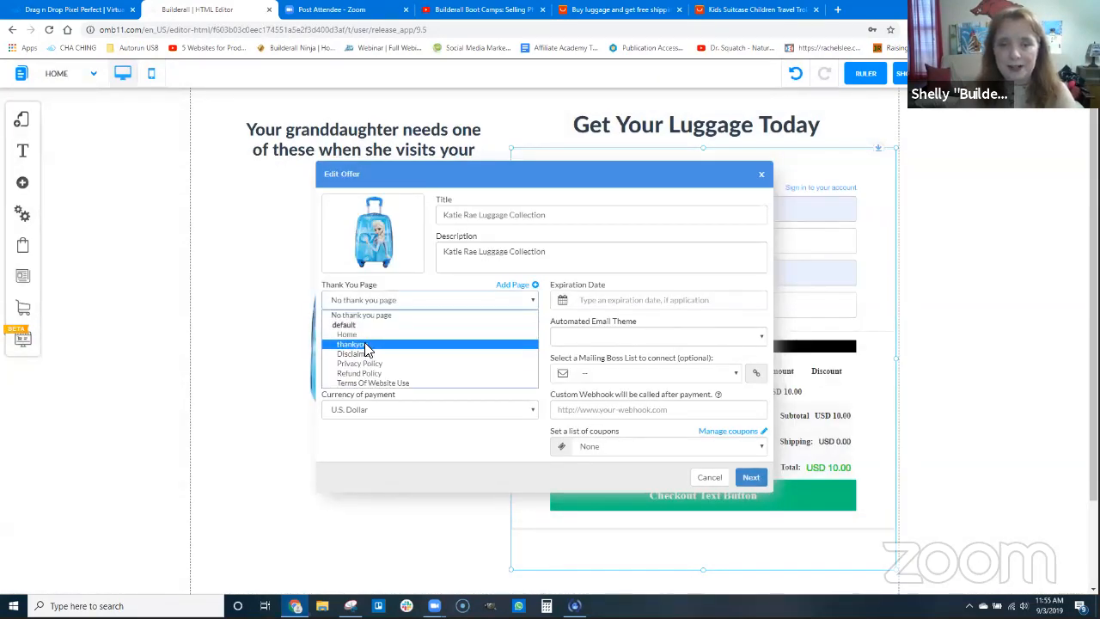
{"action": "left_click", "coordinate": [404, 345]}
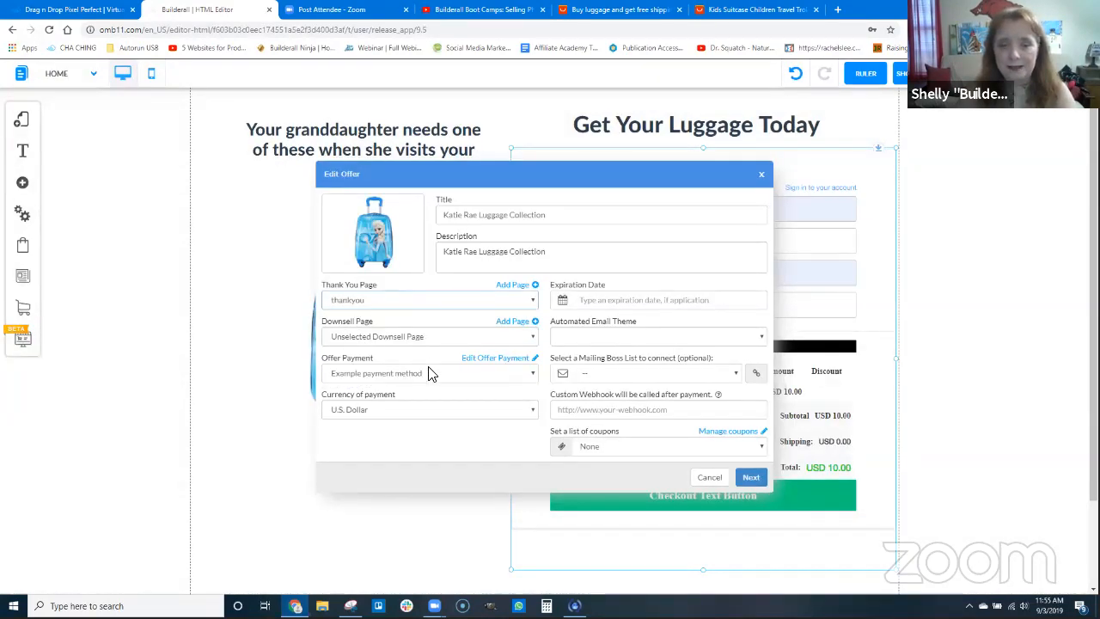
{"action": "left_click", "coordinate": [381, 376]}
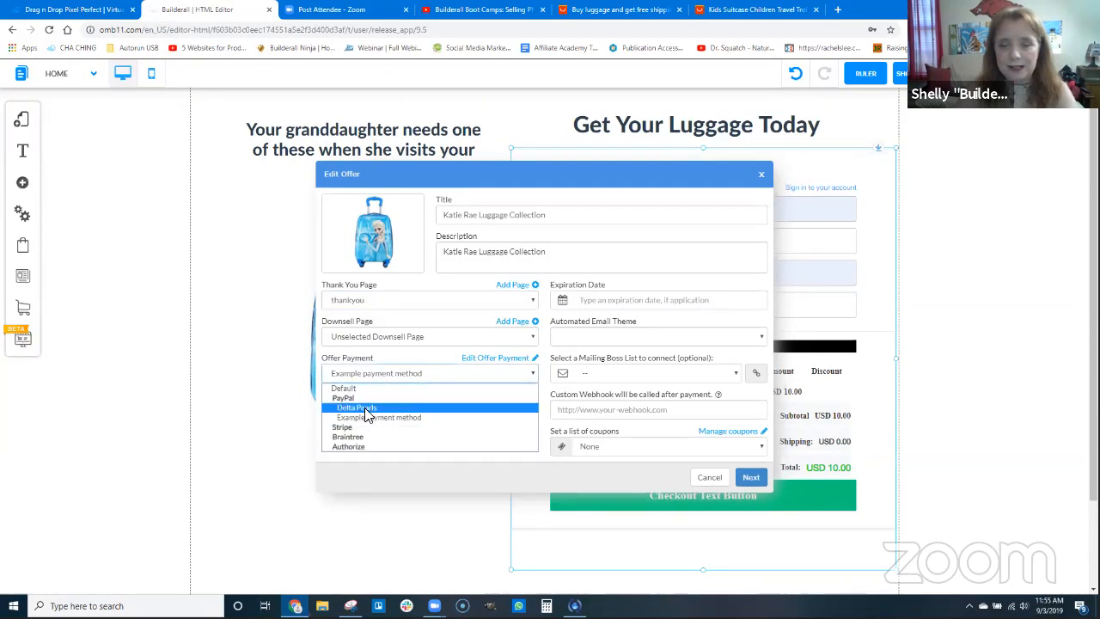
{"action": "left_click", "coordinate": [367, 411]}
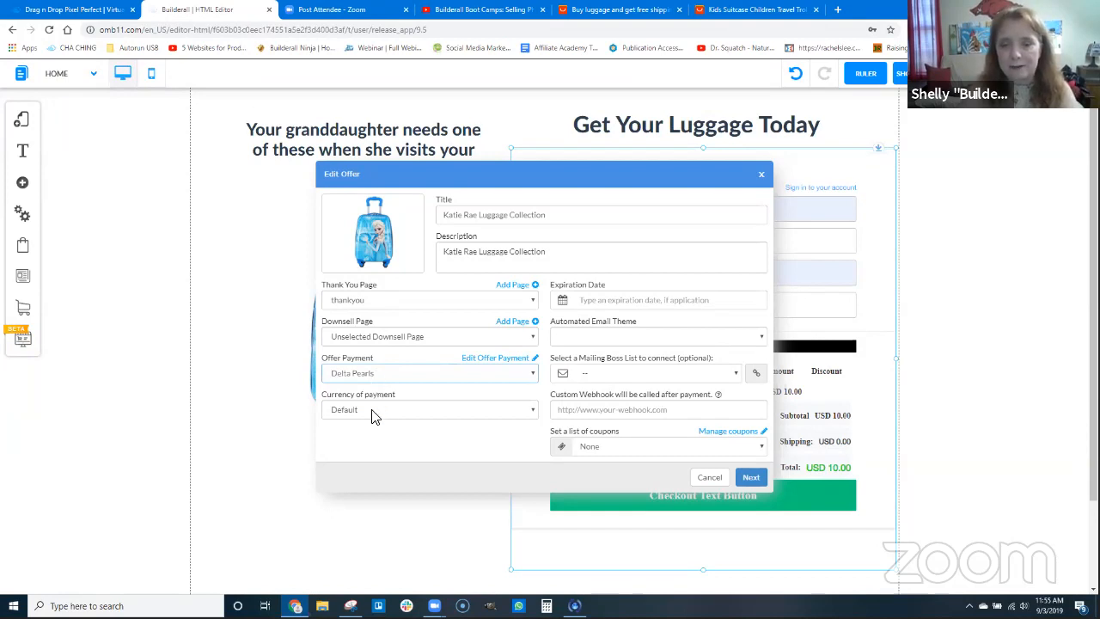
{"action": "left_click", "coordinate": [375, 413]}
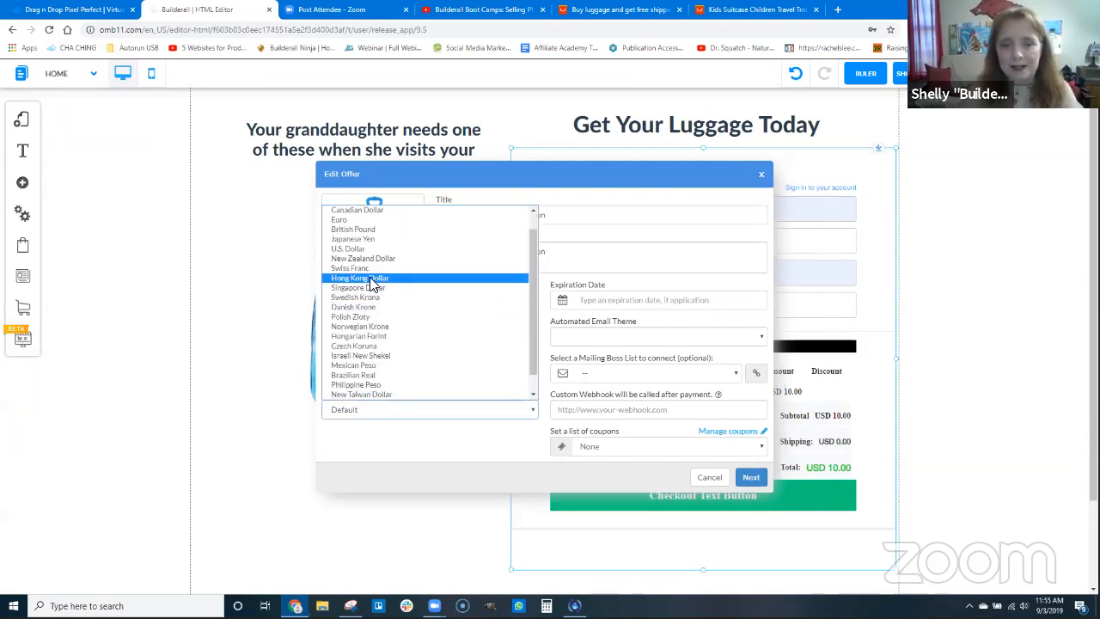
{"action": "left_click", "coordinate": [365, 251]}
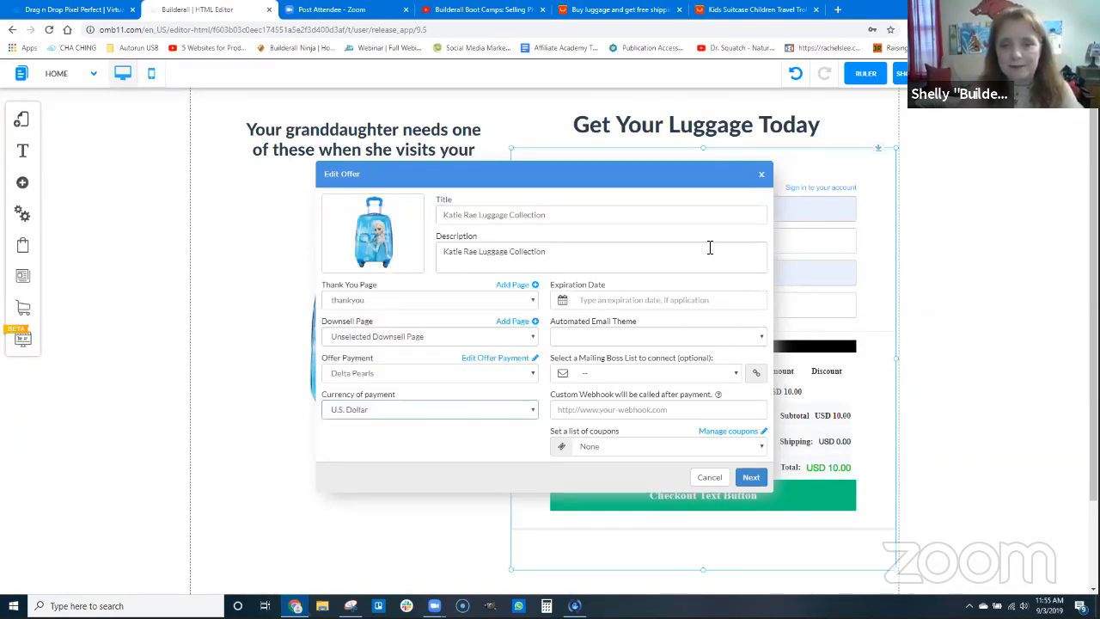
Set the offer's automated email theme to Default and continue to its items
{"action": "left_click", "coordinate": [614, 339]}
{"action": "left_click", "coordinate": [606, 353]}
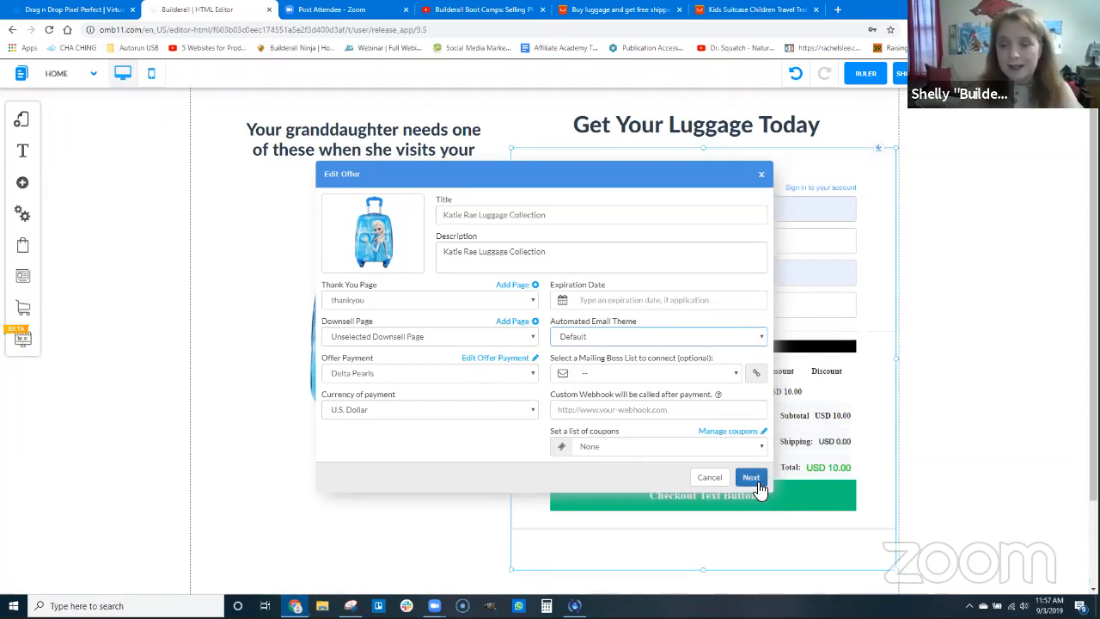
{"action": "left_click", "coordinate": [750, 477]}
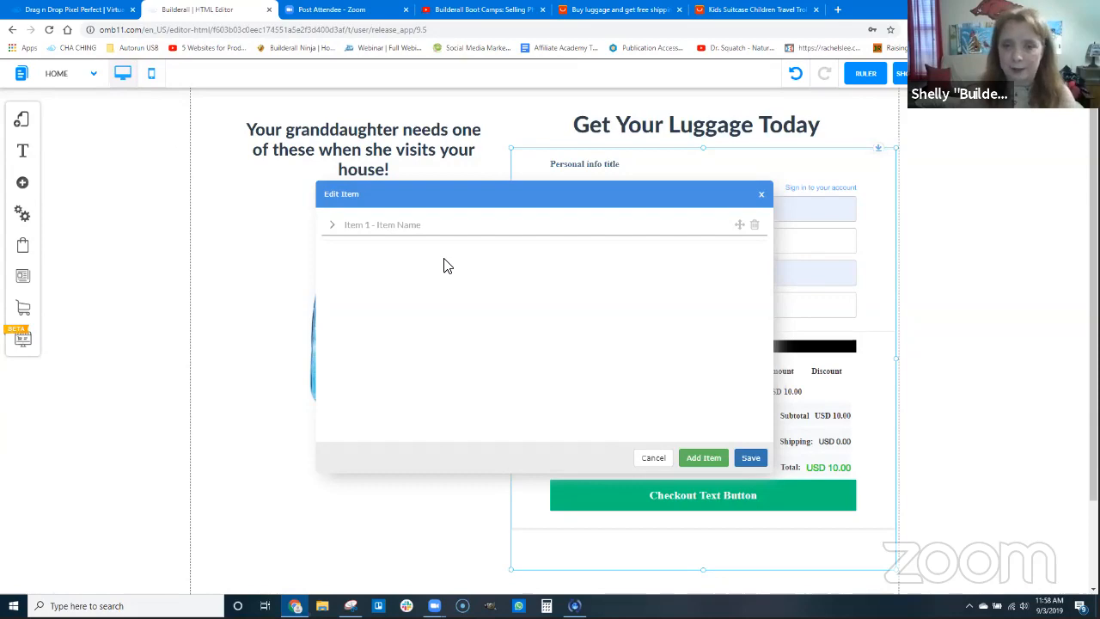
Expand the offer's first item and add the blue Elsa suitcase picture as its image
{"action": "left_click", "coordinate": [405, 224]}
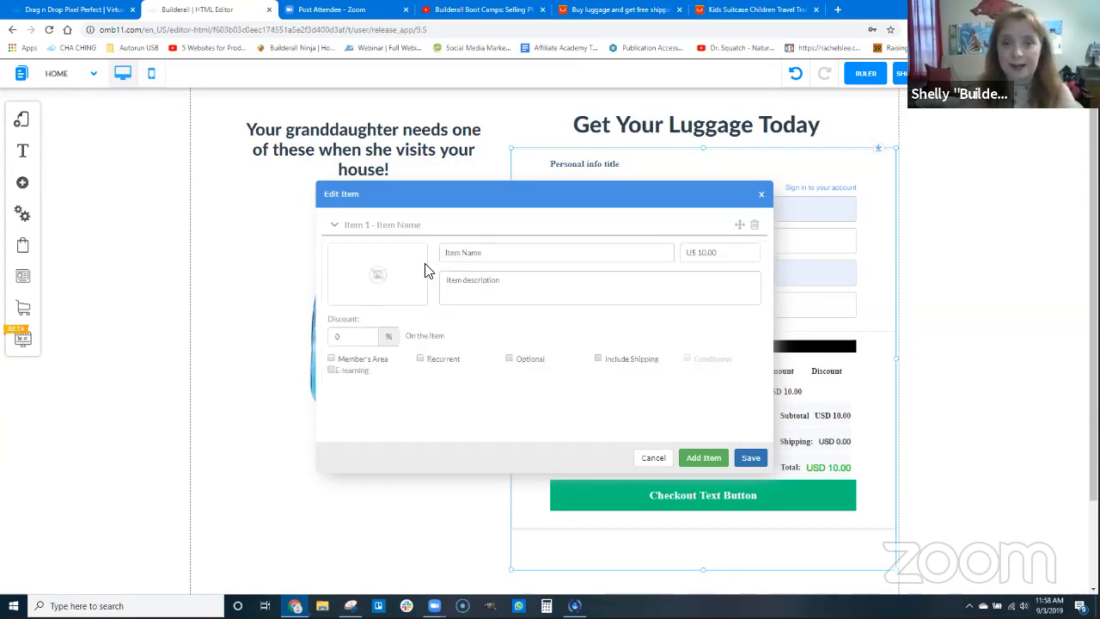
{"action": "left_click", "coordinate": [378, 277]}
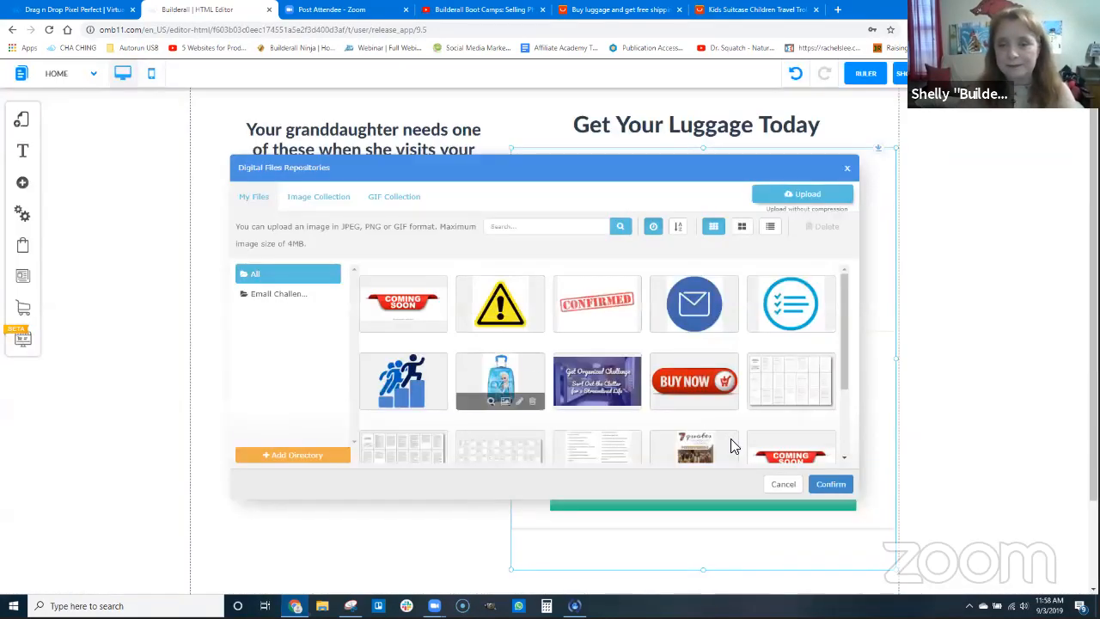
{"action": "left_click", "coordinate": [829, 484]}
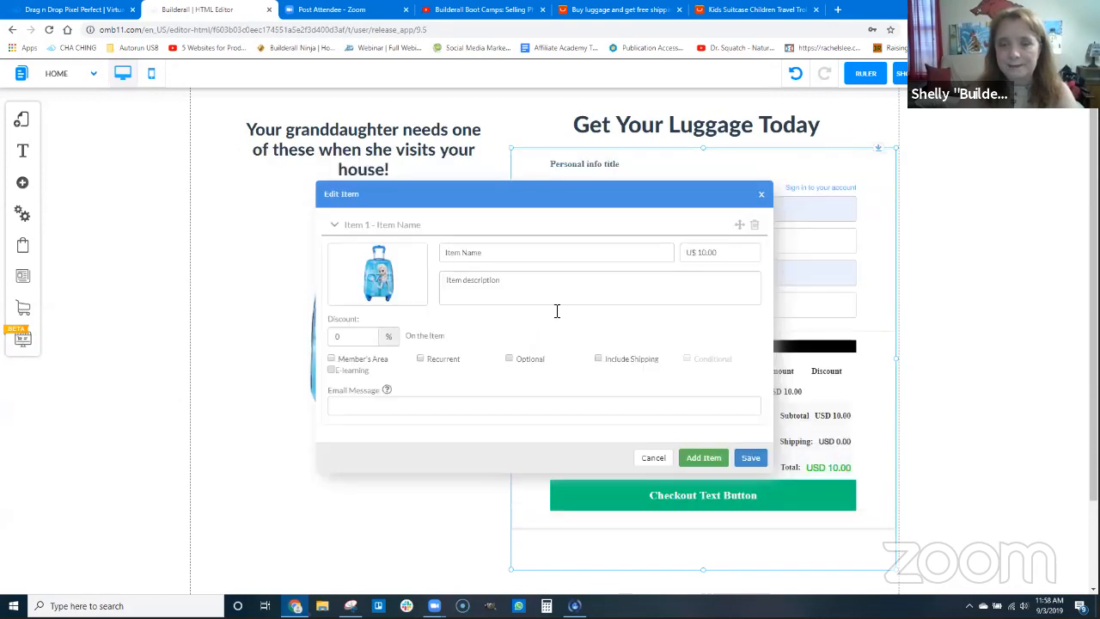
Name the first item "Frozen Elsa Kid's Luggage"
{"action": "left_click", "coordinate": [449, 250]}
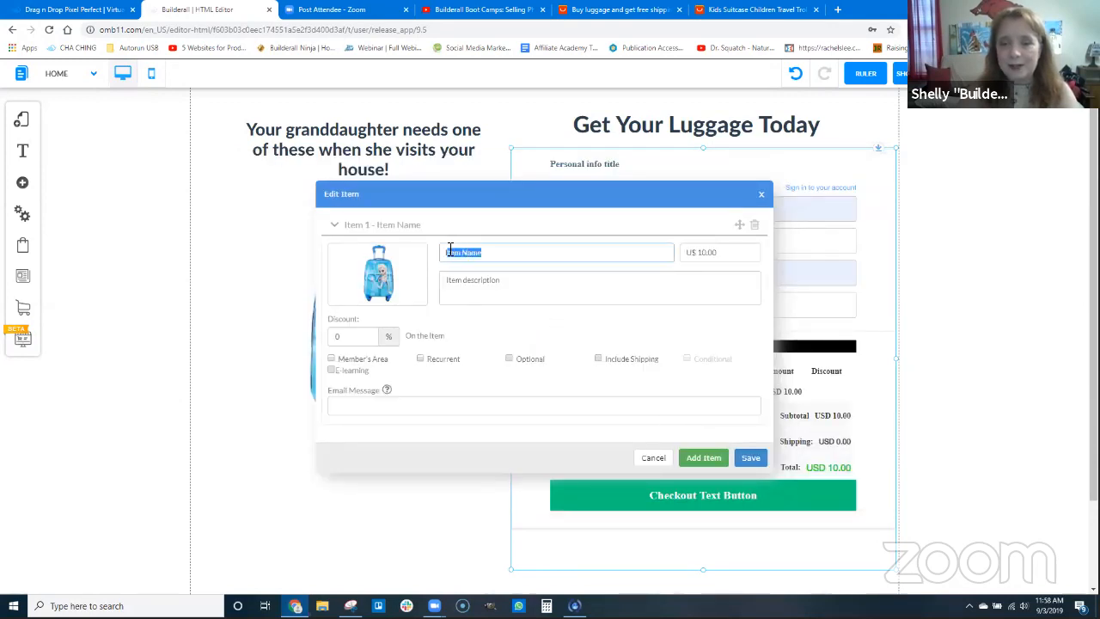
{"action": "type", "text": "Fro"}
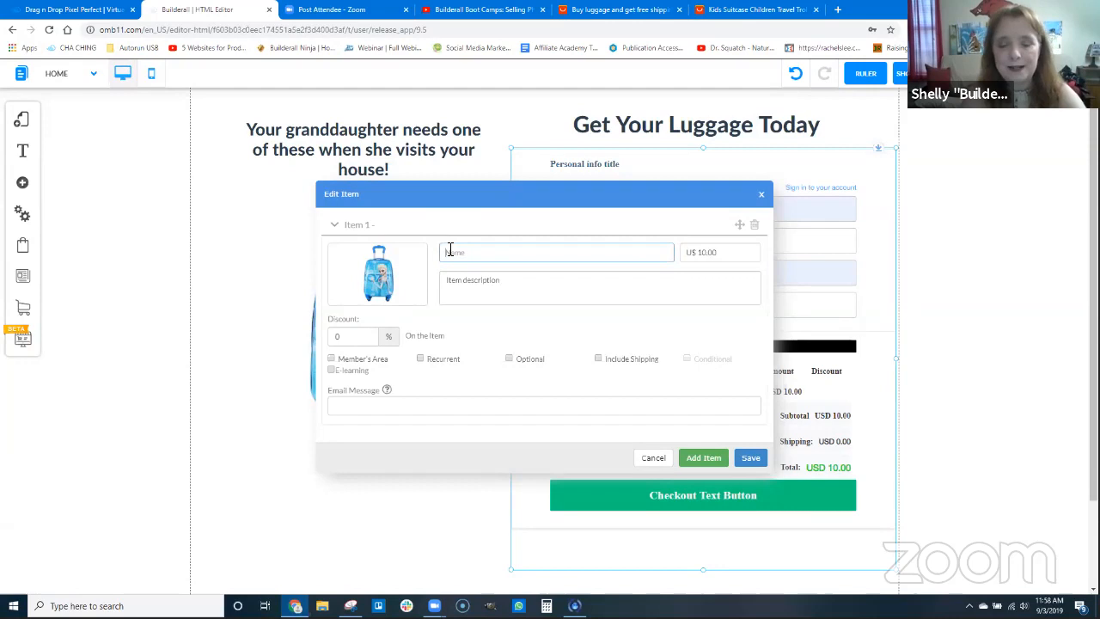
{"action": "type", "text": "zen Elsa Kids"}
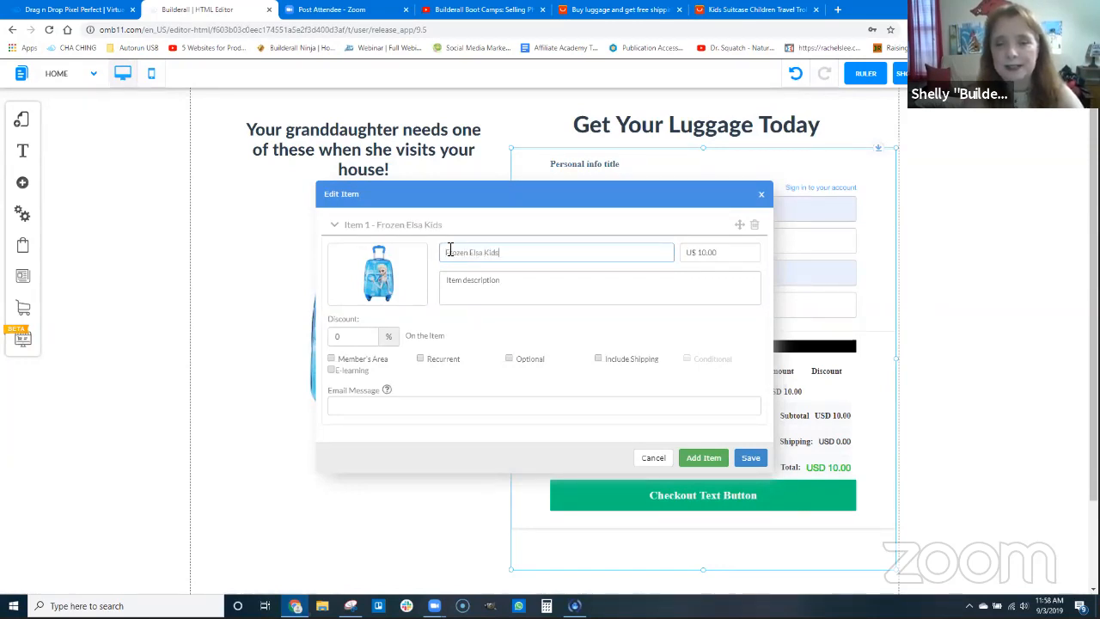
{"action": "key", "text": "BackSpace"}
{"action": "type", "text": "'s Luggage"}
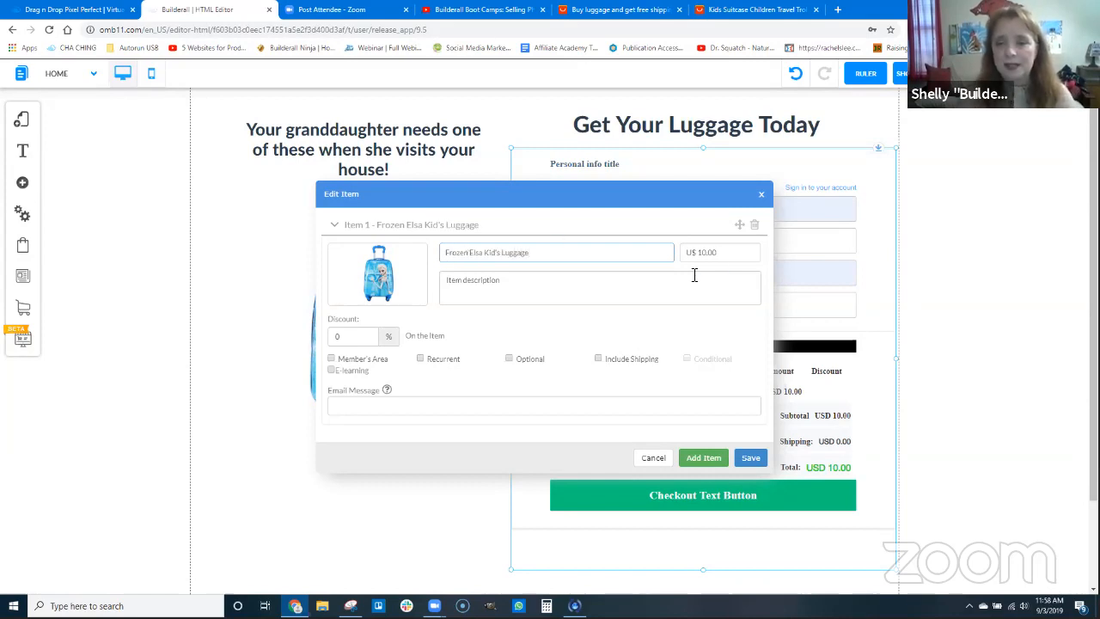
Set the item's price to US$ 0.50 and copy its name "Frozen Elsa Kid's Luggage" into the item description
{"action": "left_click_drag", "start_coordinate": [729, 254], "coordinate": [650, 246]}
{"action": "type", "text": "0.50"}
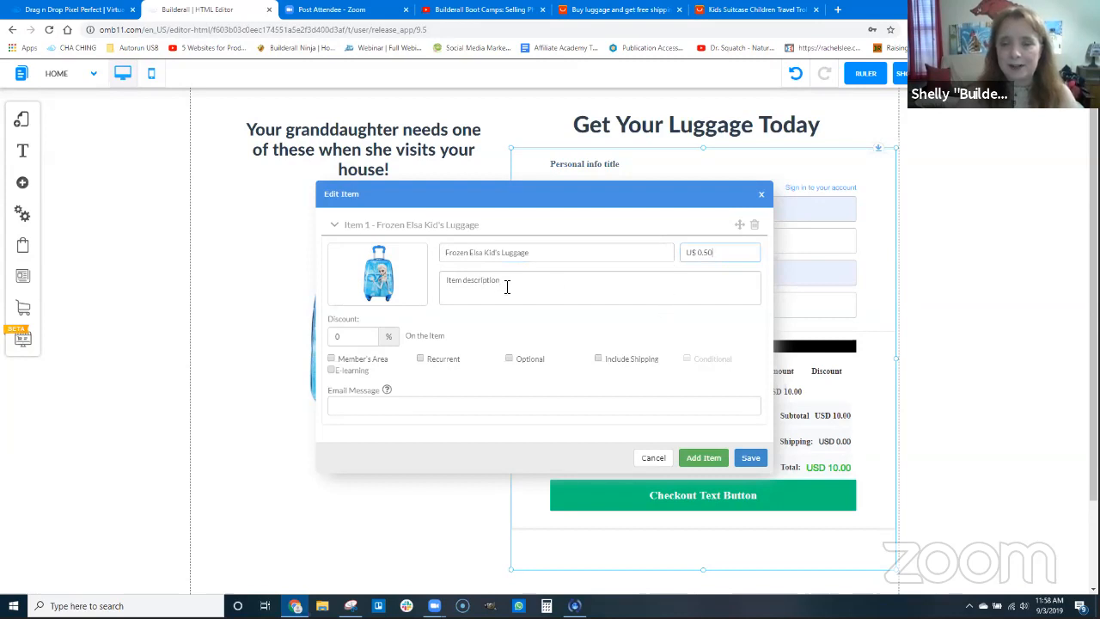
{"action": "triple_click", "coordinate": [541, 252]}
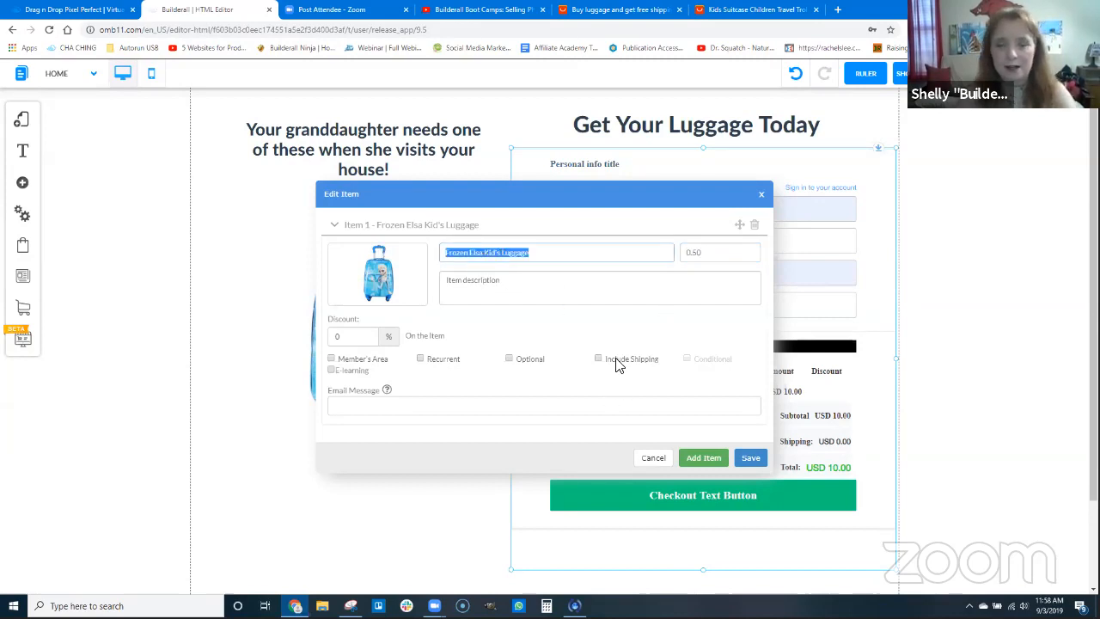
{"action": "left_click_drag", "start_coordinate": [518, 289], "coordinate": [430, 280]}
{"action": "key", "text": "ctrl+v"}
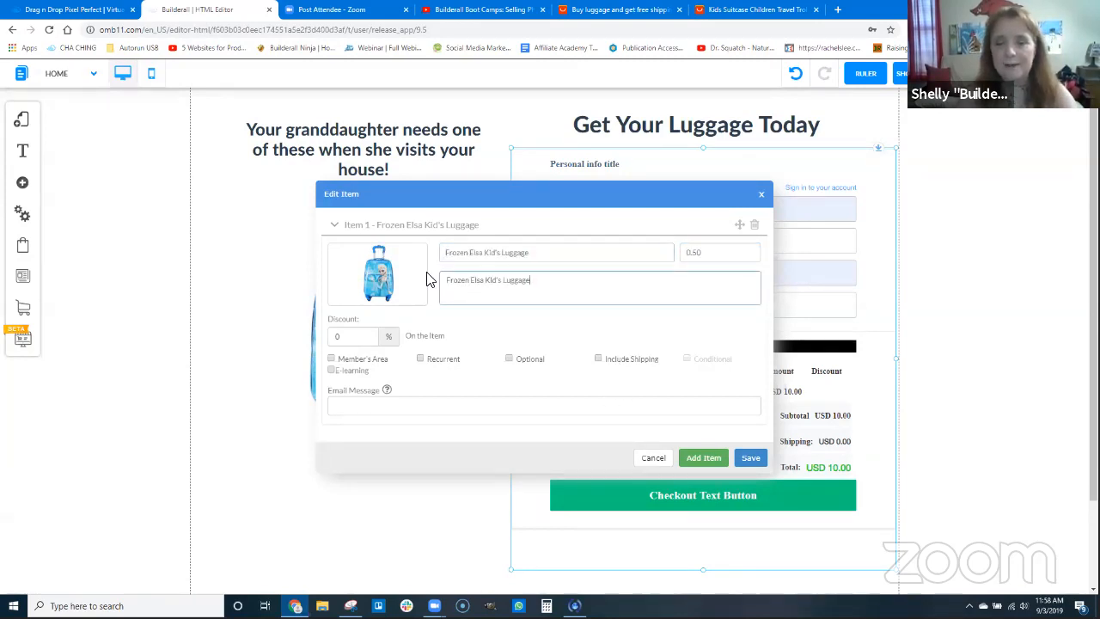
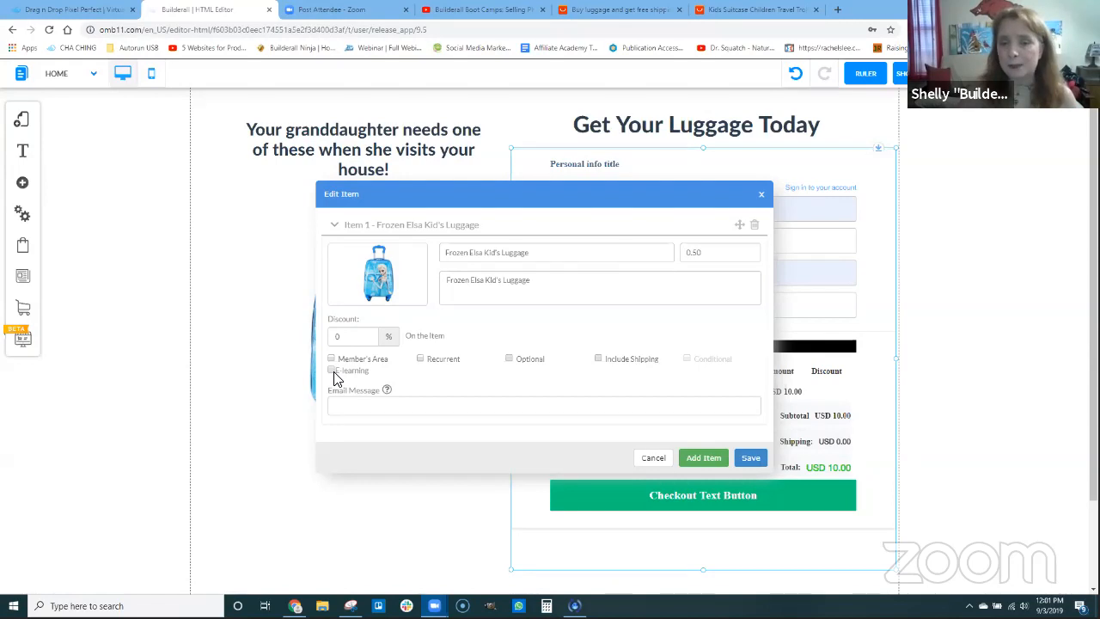
Save the Frozen Elsa Kid's Luggage item and confirm saving the offer
{"action": "mouse_move", "coordinate": [384, 279]}
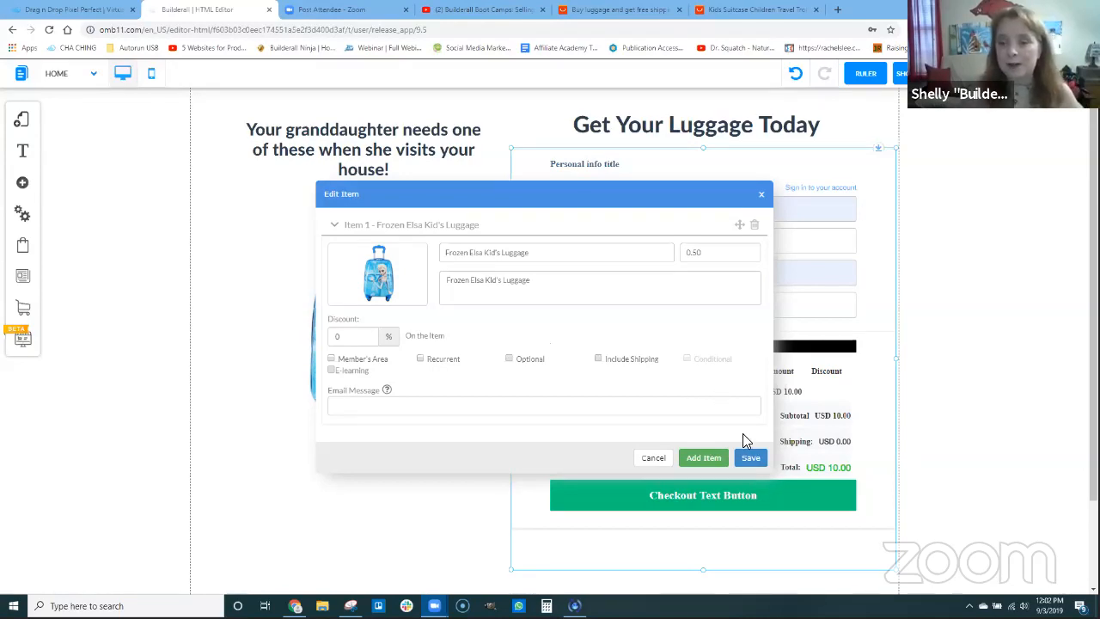
{"action": "left_click", "coordinate": [747, 456]}
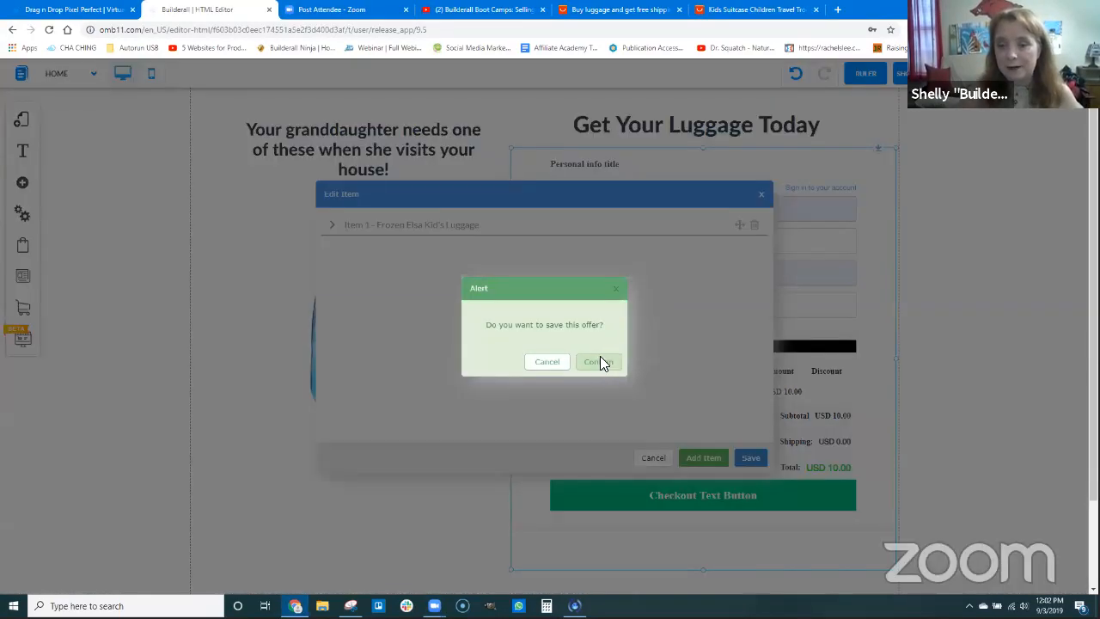
{"action": "left_click", "coordinate": [599, 362]}
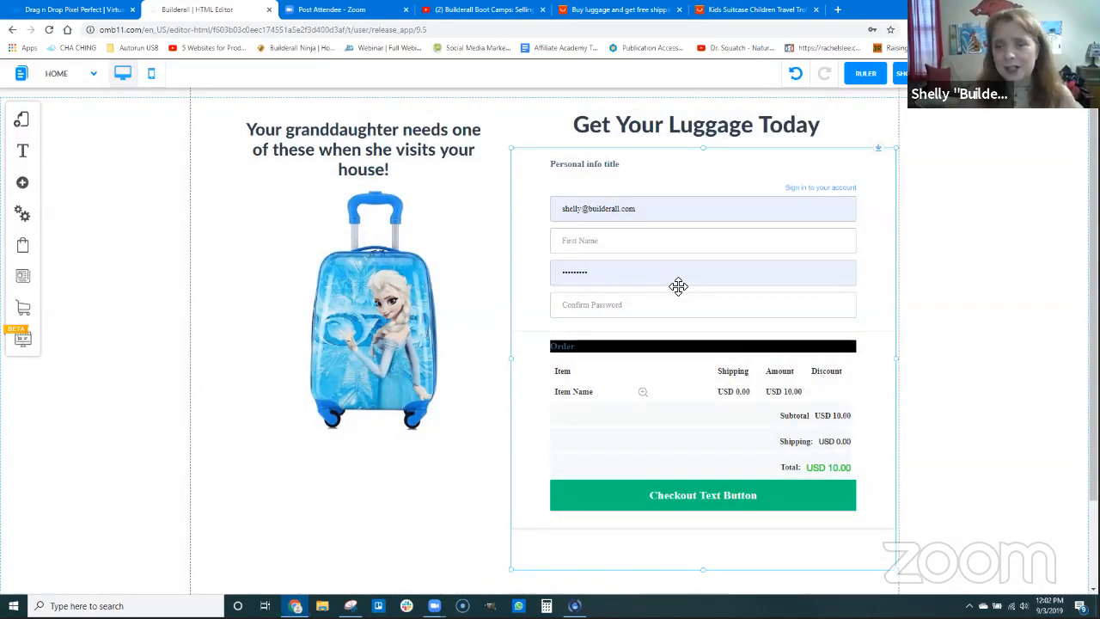
Review the checkout form's appearance configuration without changing its theme, text or color settings
{"action": "left_click", "coordinate": [707, 344]}
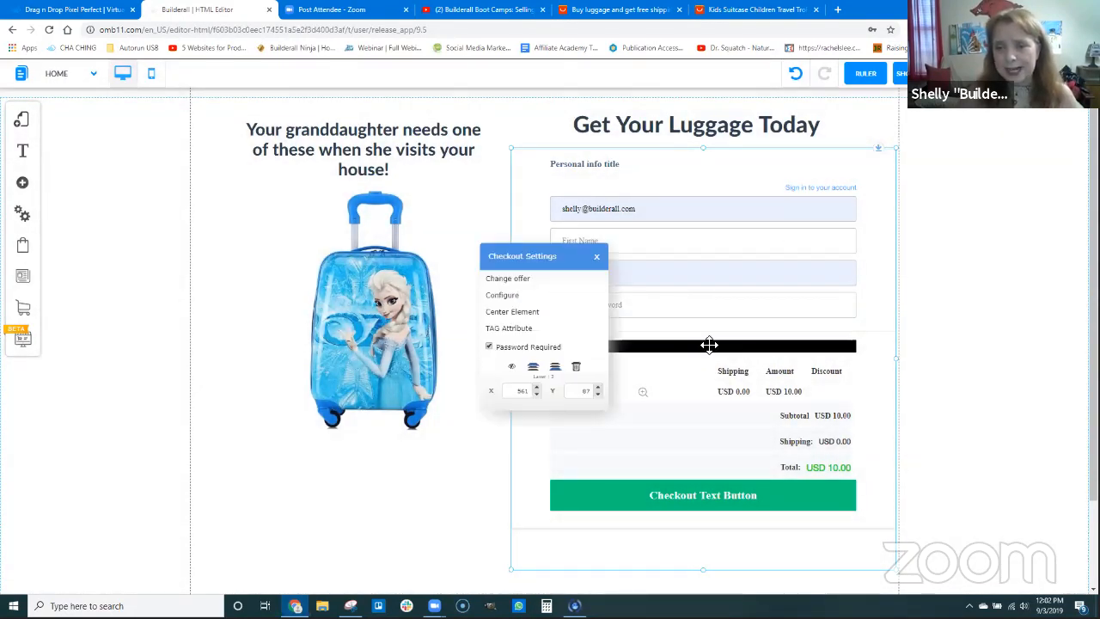
{"action": "left_click", "coordinate": [517, 296]}
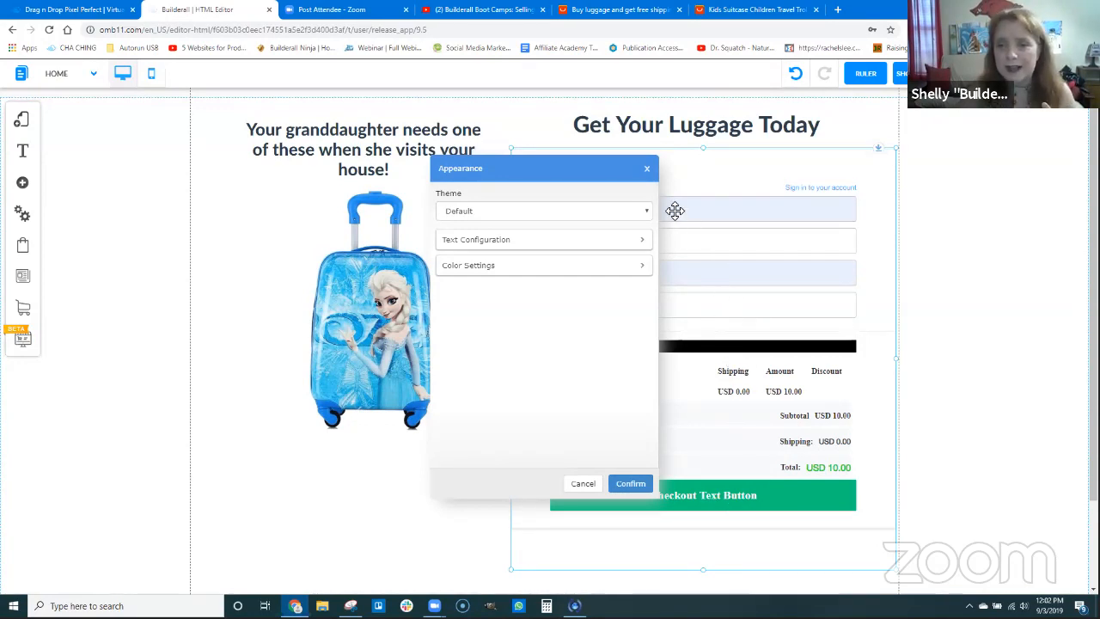
{"action": "left_click", "coordinate": [649, 169]}
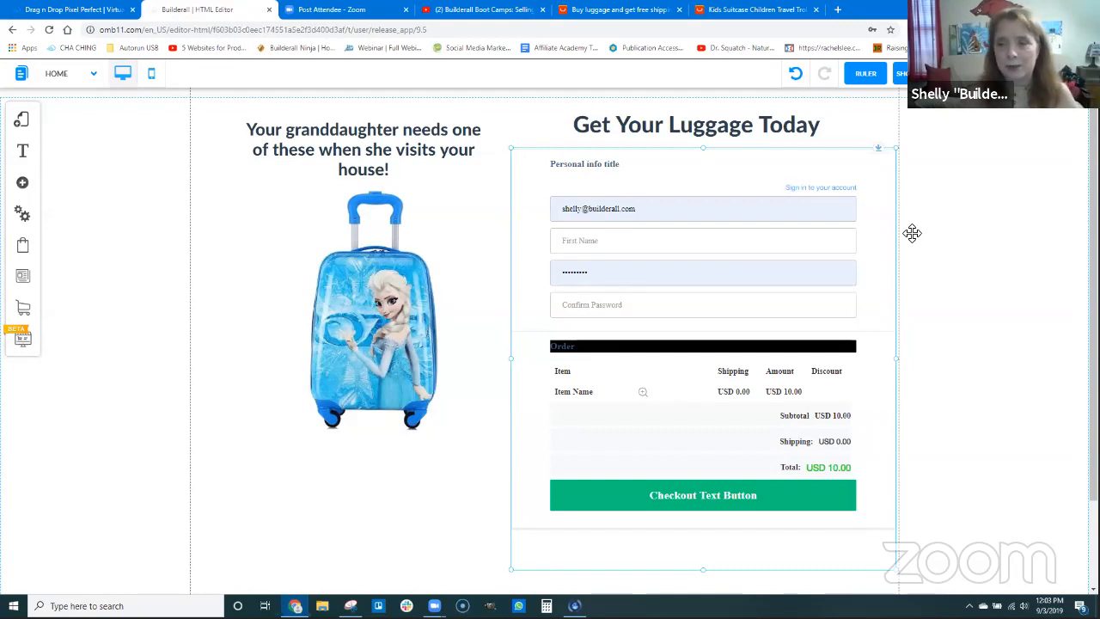
Save the website changes and dismiss the confirmation alert
{"action": "scroll", "coordinate": [912, 233], "scroll_direction": "up", "scroll_amount": 1}
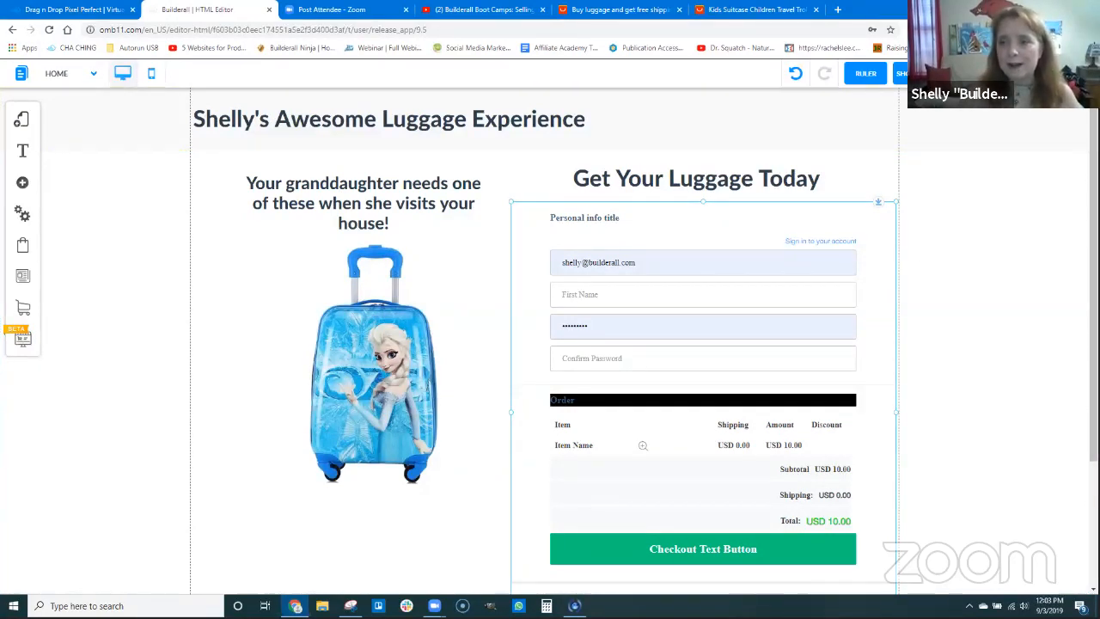
{"action": "left_click", "coordinate": [735, 325]}
{"action": "left_click", "coordinate": [690, 439]}
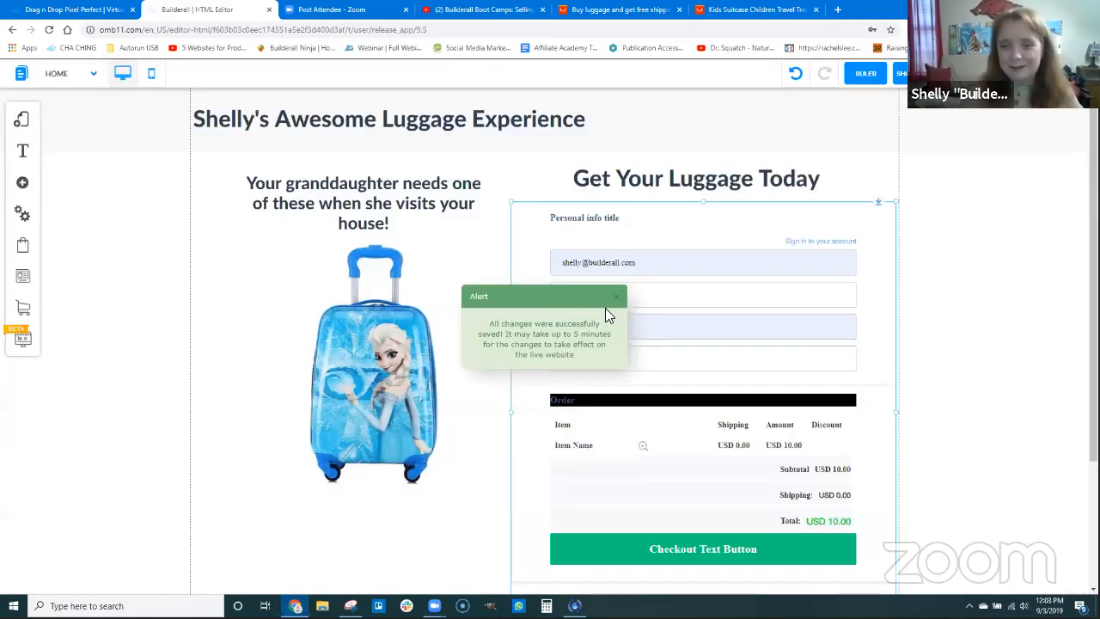
{"action": "left_click", "coordinate": [615, 297]}
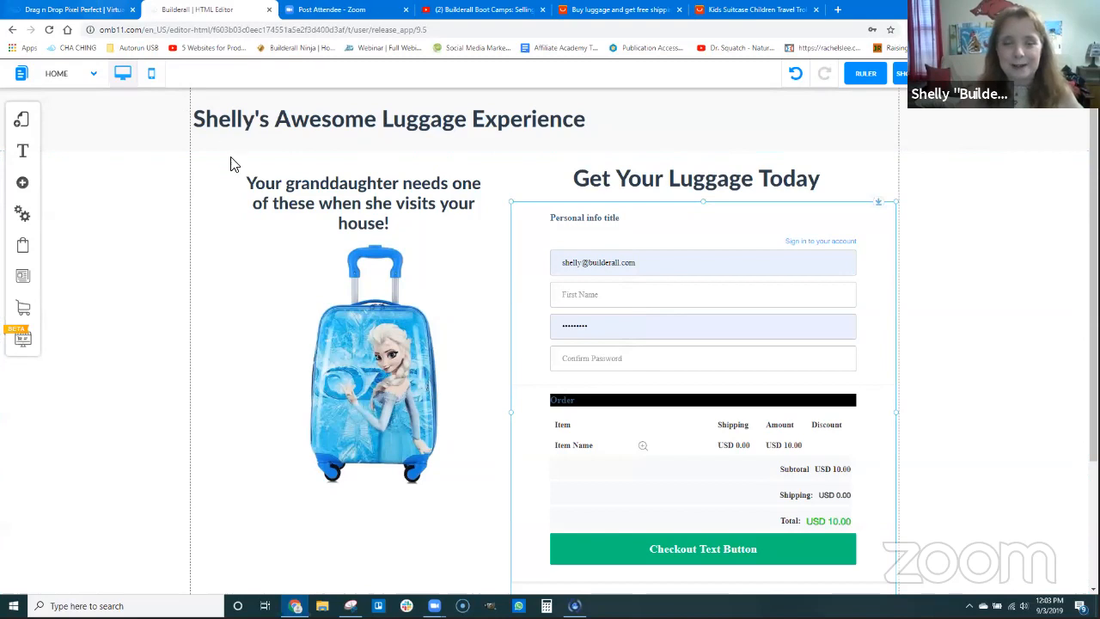
Publish luggagesite from the list of existing sites and open its live page in a new tab
{"action": "left_click", "coordinate": [116, 8]}
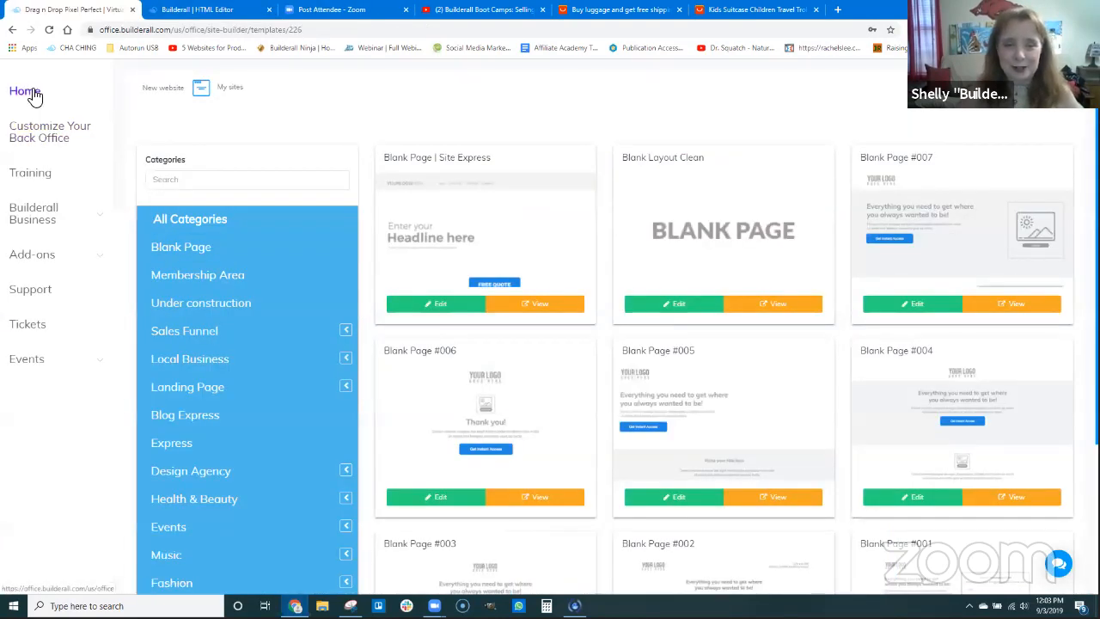
{"action": "left_click", "coordinate": [230, 90]}
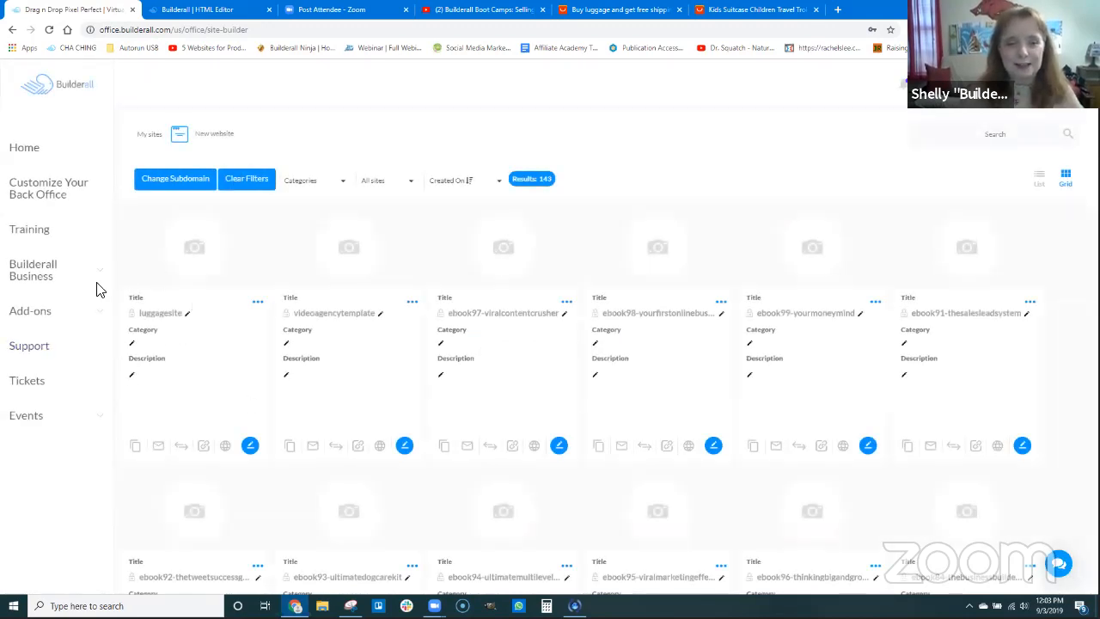
{"action": "left_click", "coordinate": [225, 445]}
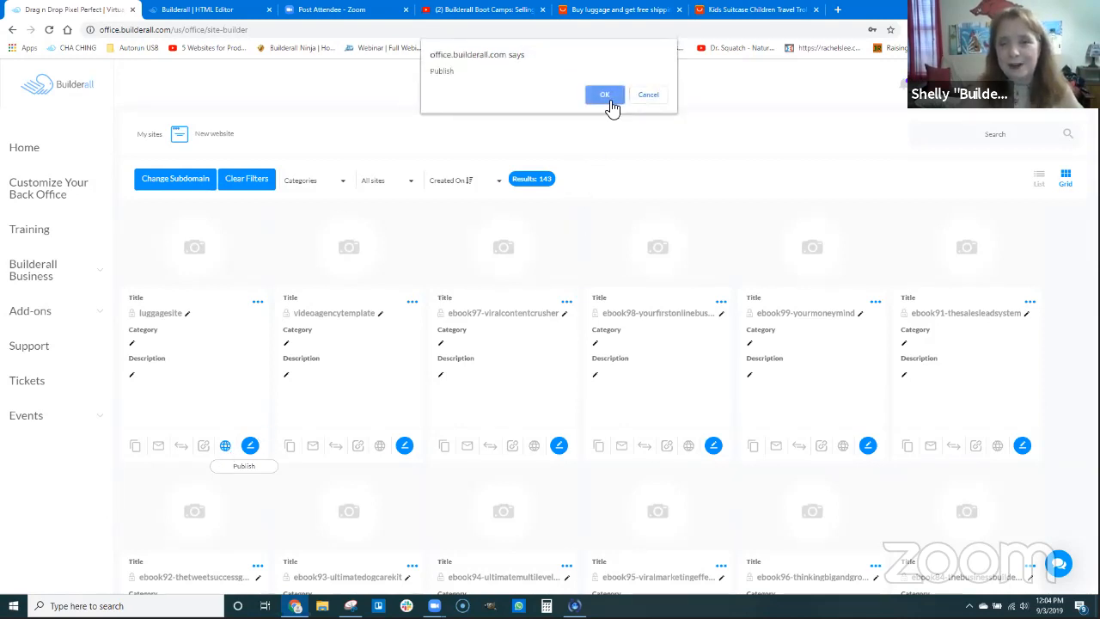
{"action": "left_click", "coordinate": [605, 94]}
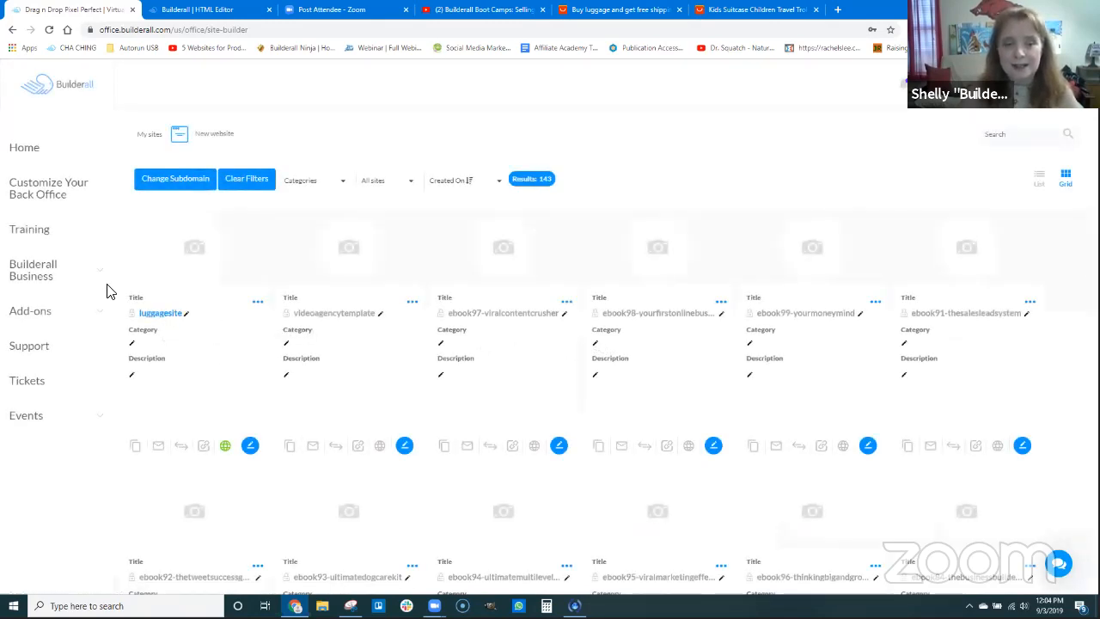
{"action": "right_click", "coordinate": [163, 315]}
{"action": "left_click", "coordinate": [222, 385]}
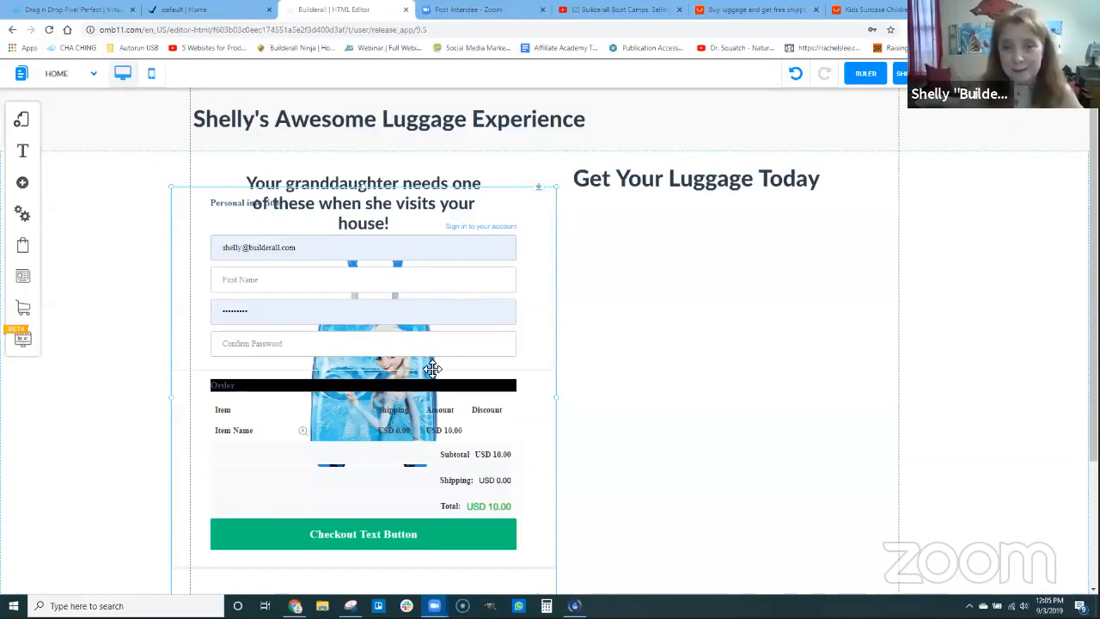
Add an extra-large title text element below the "Get Your Luggage Today" heading in the site editor
{"action": "left_click", "coordinate": [23, 185]}
{"action": "left_click", "coordinate": [171, 198]}
{"action": "left_click_drag", "start_coordinate": [107, 198], "coordinate": [782, 280]}
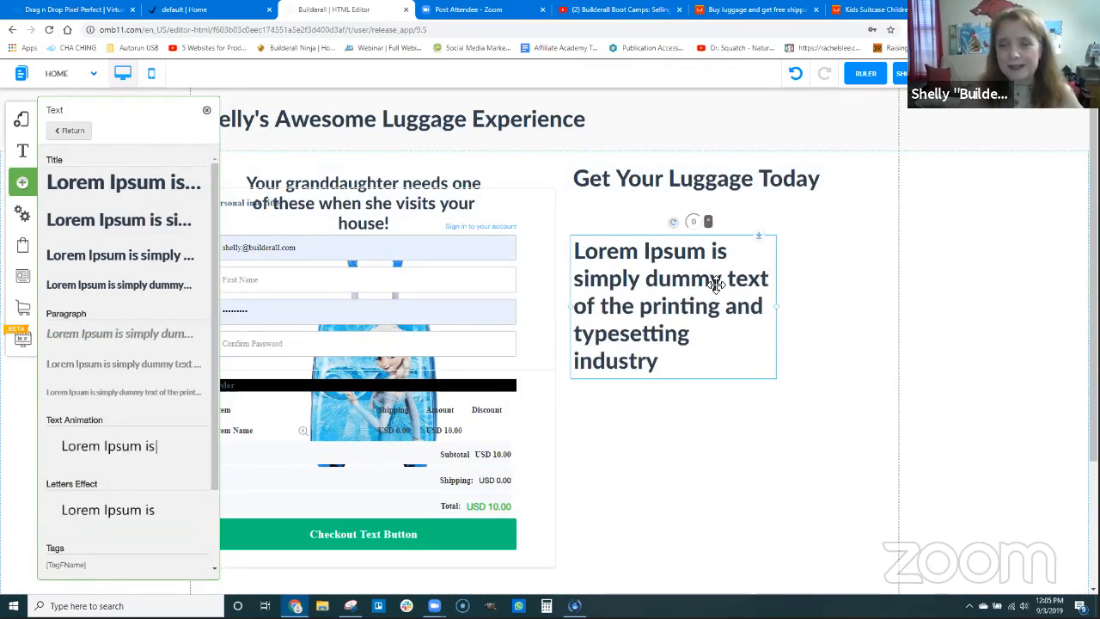
Replace the new title's placeholder with "Please wait patiently as your offer loads.", center the text and position it under the heading
{"action": "left_click", "coordinate": [681, 282]}
{"action": "left_click_drag", "start_coordinate": [582, 251], "coordinate": [679, 360]}
{"action": "type", "text": "Plea"}
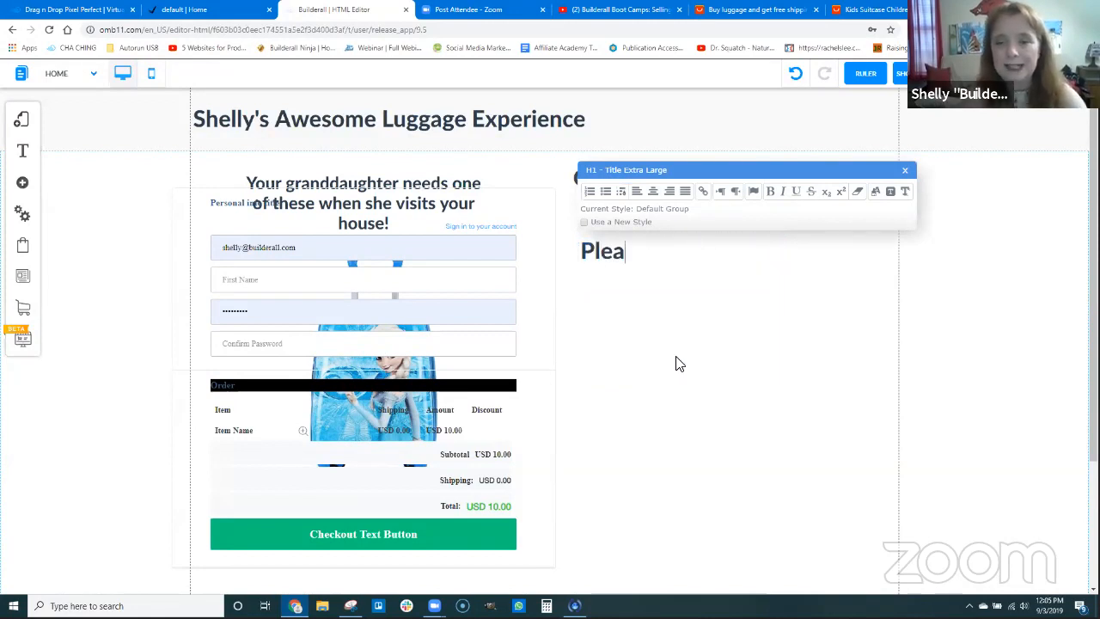
{"action": "type", "text": "se wait"}
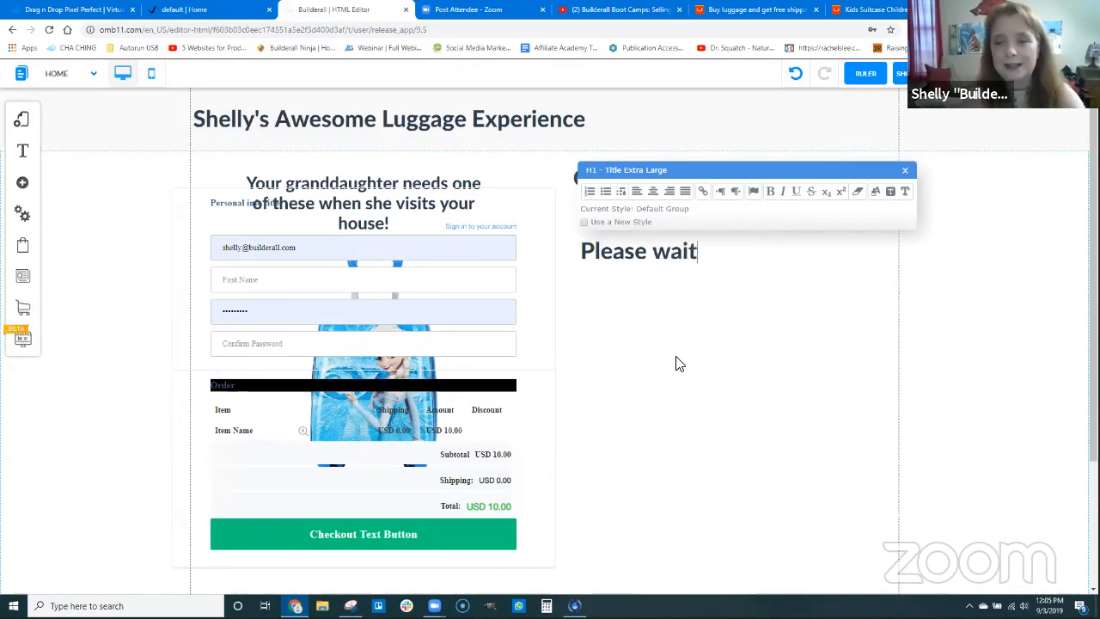
{"action": "type", "text": " patiently as your offer loads."}
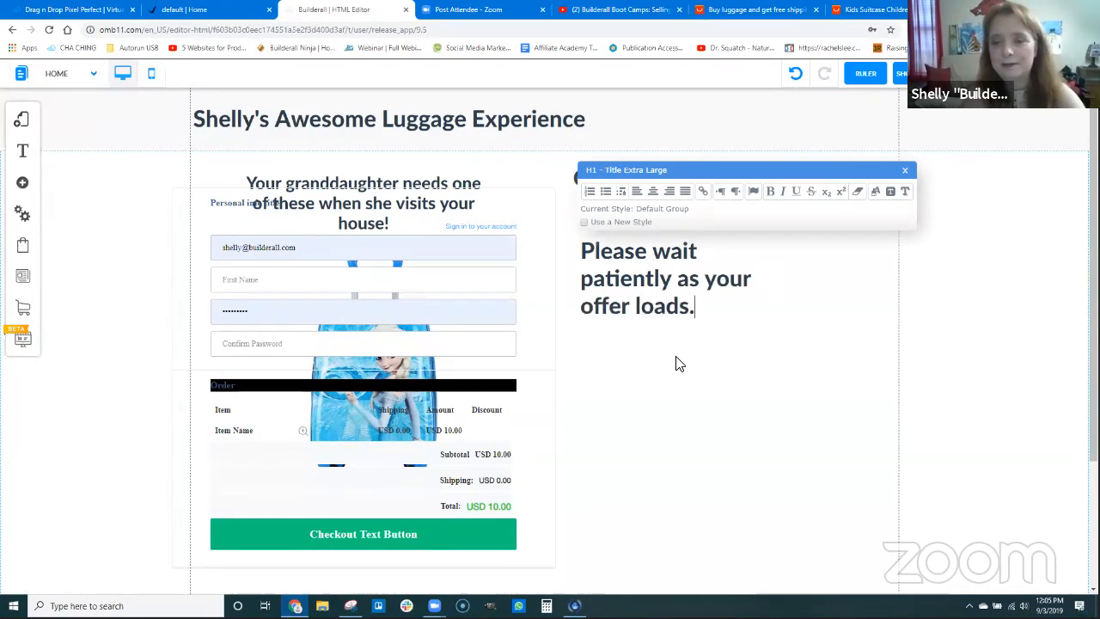
{"action": "left_click", "coordinate": [653, 191]}
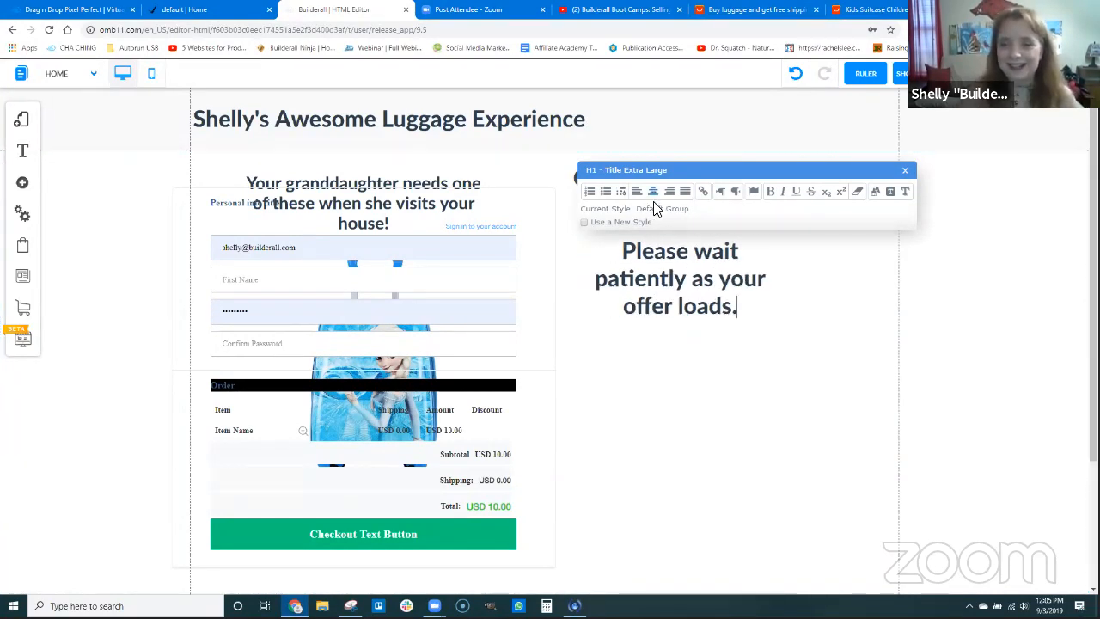
{"action": "left_click", "coordinate": [684, 378]}
{"action": "left_click_drag", "start_coordinate": [692, 284], "coordinate": [695, 296]}
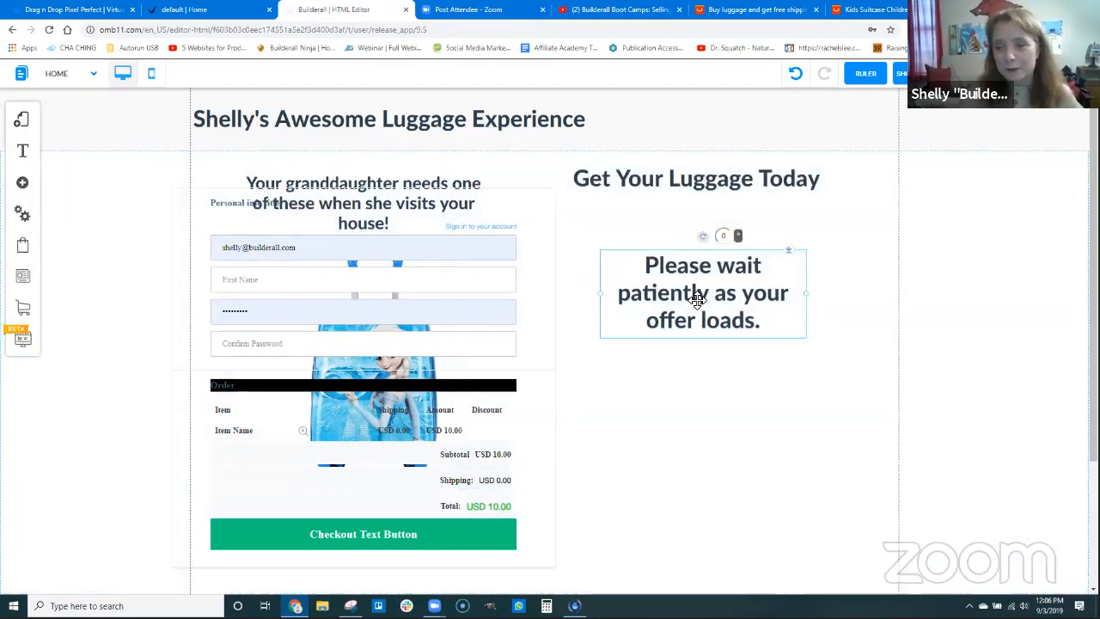
Change the color of the whole "Please wait patiently as your offer loads." text to medium gray
{"action": "right_click", "coordinate": [698, 296]}
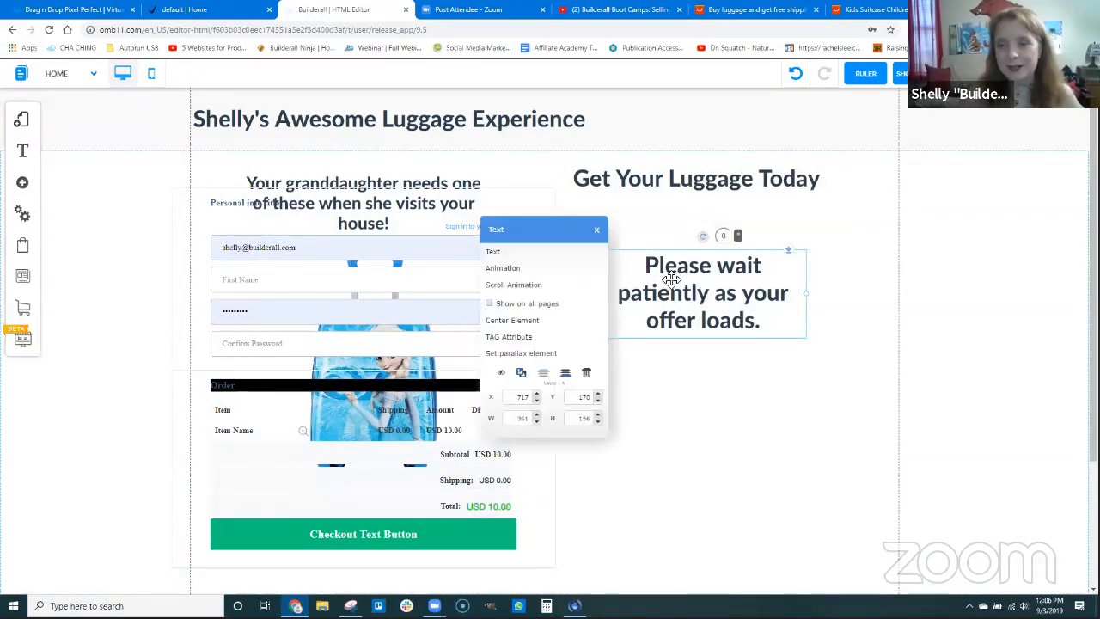
{"action": "left_click", "coordinate": [510, 254]}
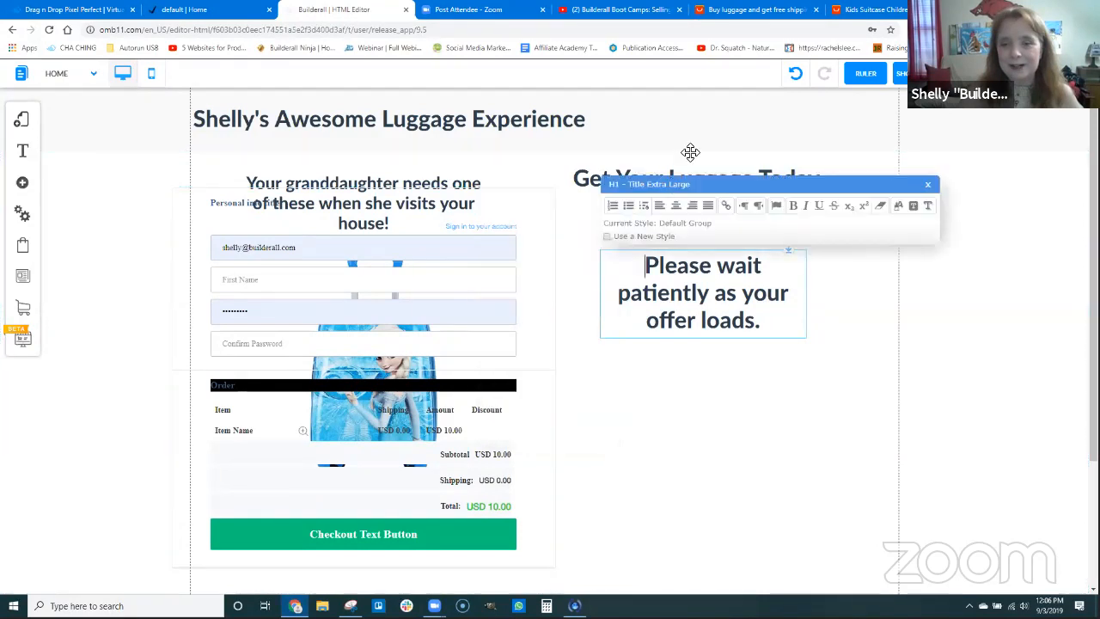
{"action": "left_click", "coordinate": [897, 208]}
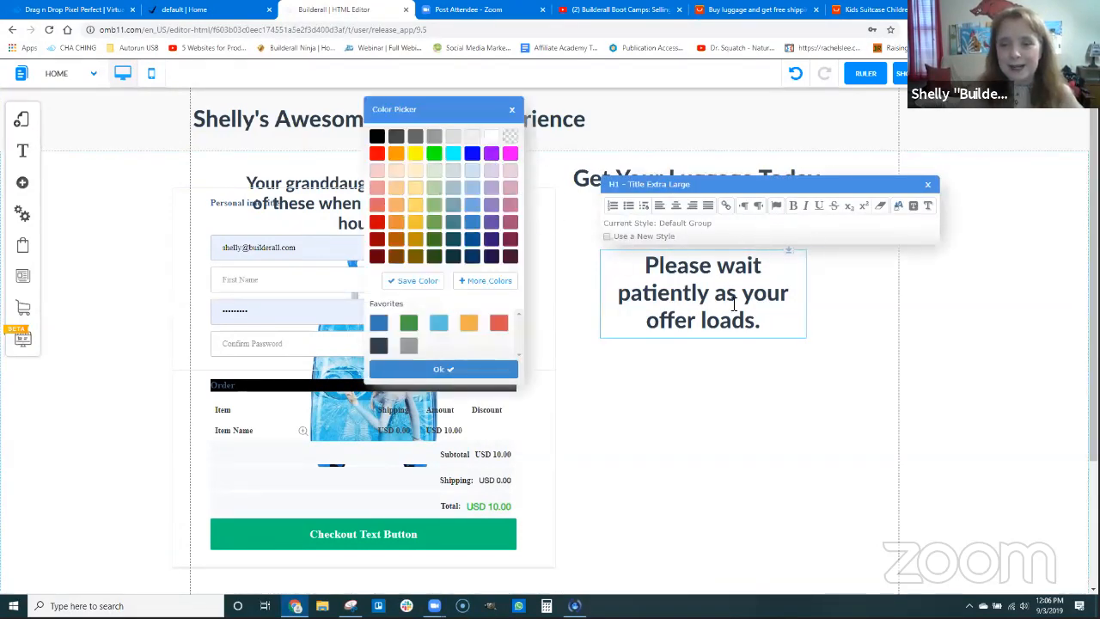
{"action": "mouse_move", "coordinate": [764, 322]}
{"action": "left_mouse_down"}
{"action": "mouse_move", "coordinate": [675, 289]}
{"action": "mouse_move", "coordinate": [643, 259]}
{"action": "mouse_move", "coordinate": [725, 273]}
{"action": "mouse_move", "coordinate": [778, 323]}
{"action": "left_mouse_up"}
{"action": "left_click", "coordinate": [408, 146]}
{"action": "left_click", "coordinate": [898, 208]}
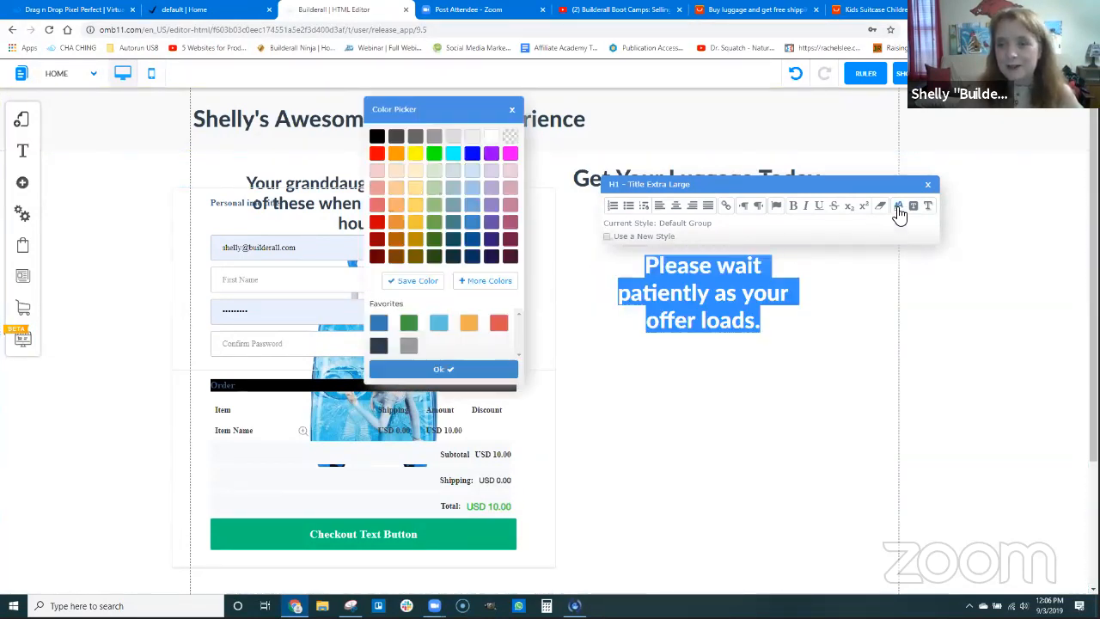
{"action": "left_click", "coordinate": [435, 142]}
{"action": "left_click", "coordinate": [730, 355]}
Move the checkout form under "Get Your Luggage Today" over the waiting message, and send the message behind the form
{"action": "left_click", "coordinate": [716, 287]}
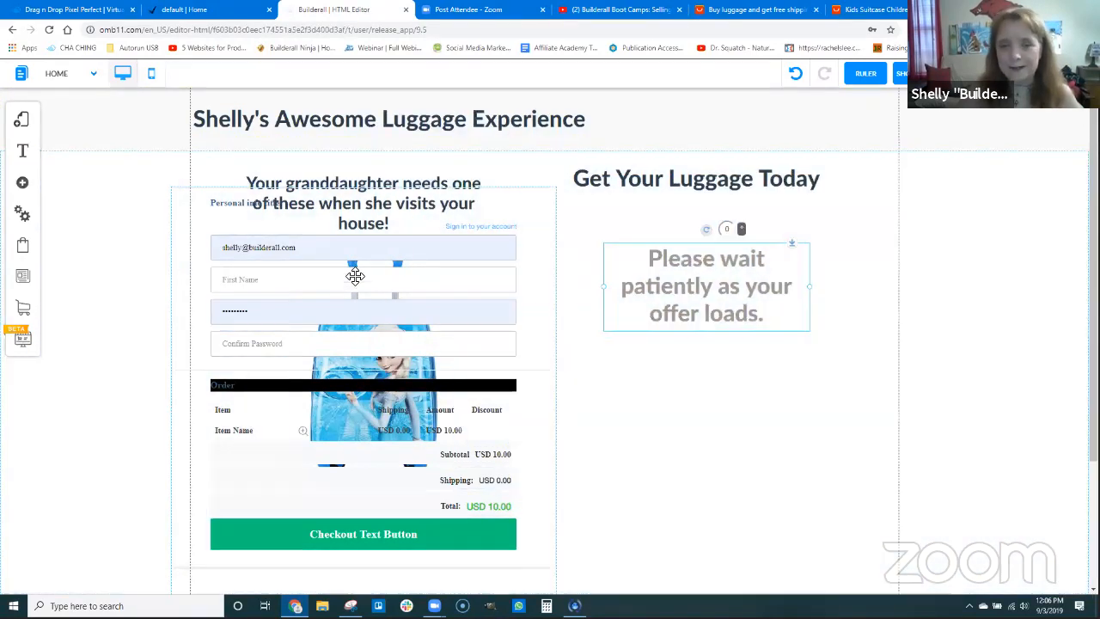
{"action": "left_click_drag", "start_coordinate": [353, 275], "coordinate": [697, 294]}
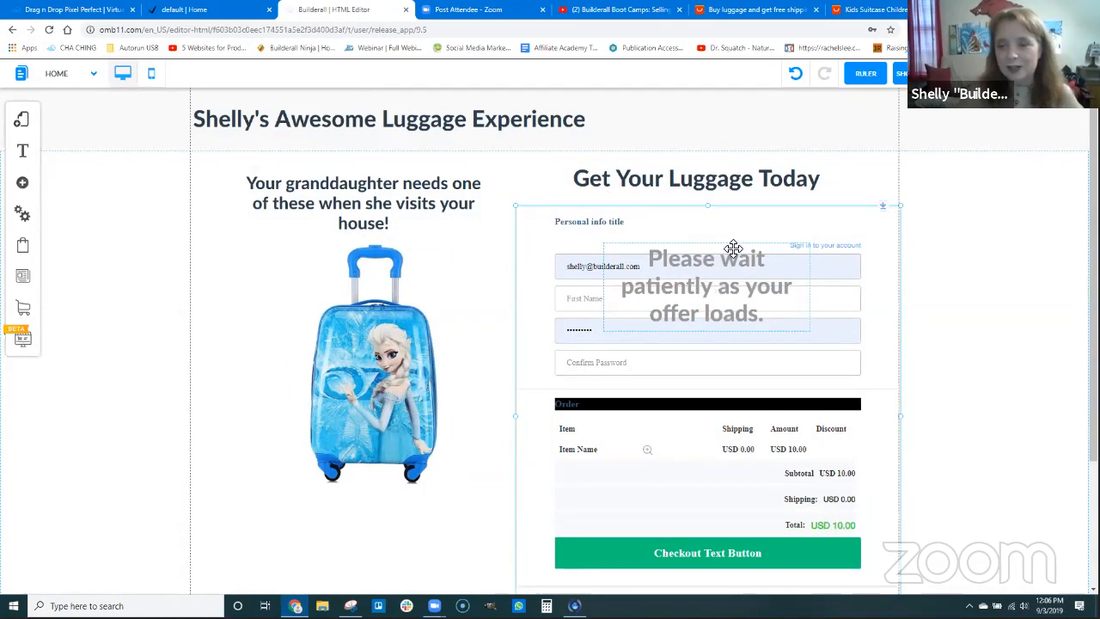
{"action": "left_click", "coordinate": [697, 282]}
{"action": "right_click", "coordinate": [698, 281]}
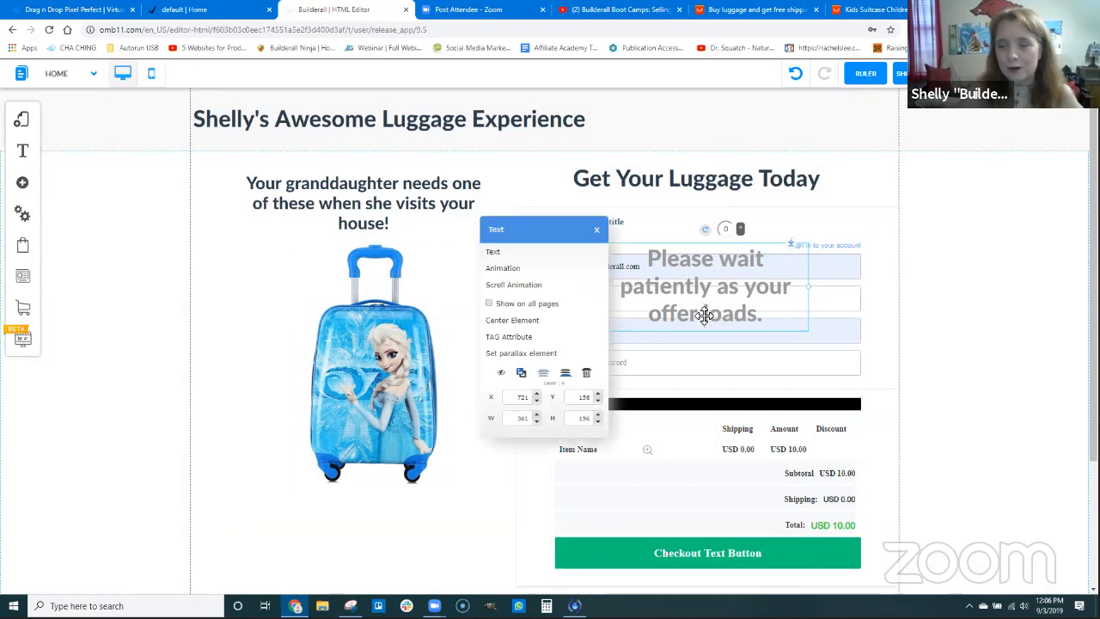
{"action": "left_click", "coordinate": [566, 374]}
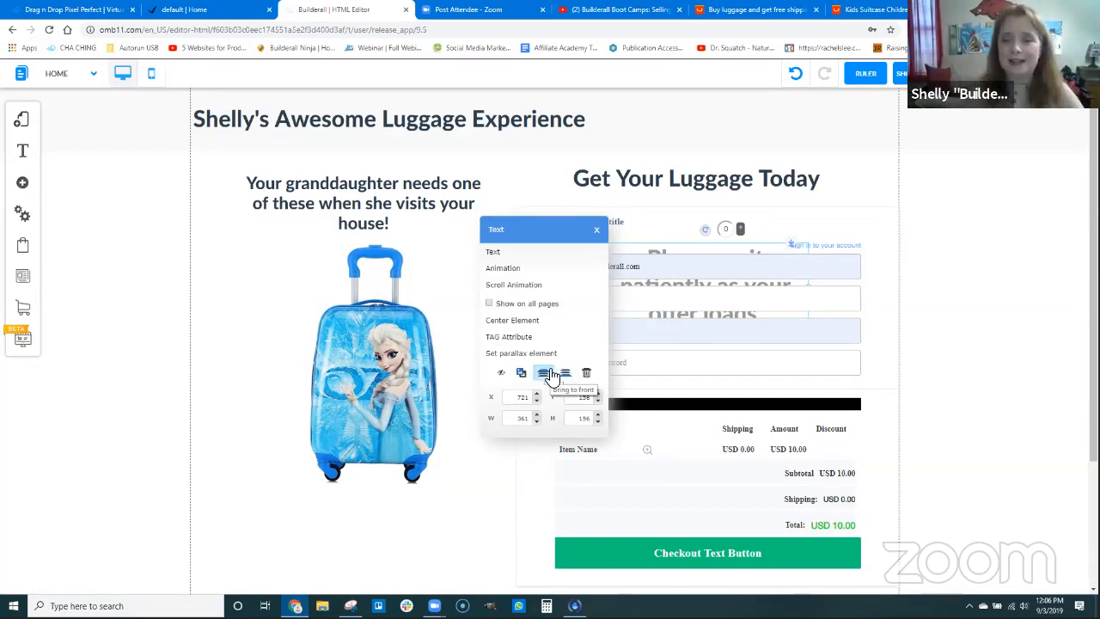
{"action": "left_click", "coordinate": [608, 240]}
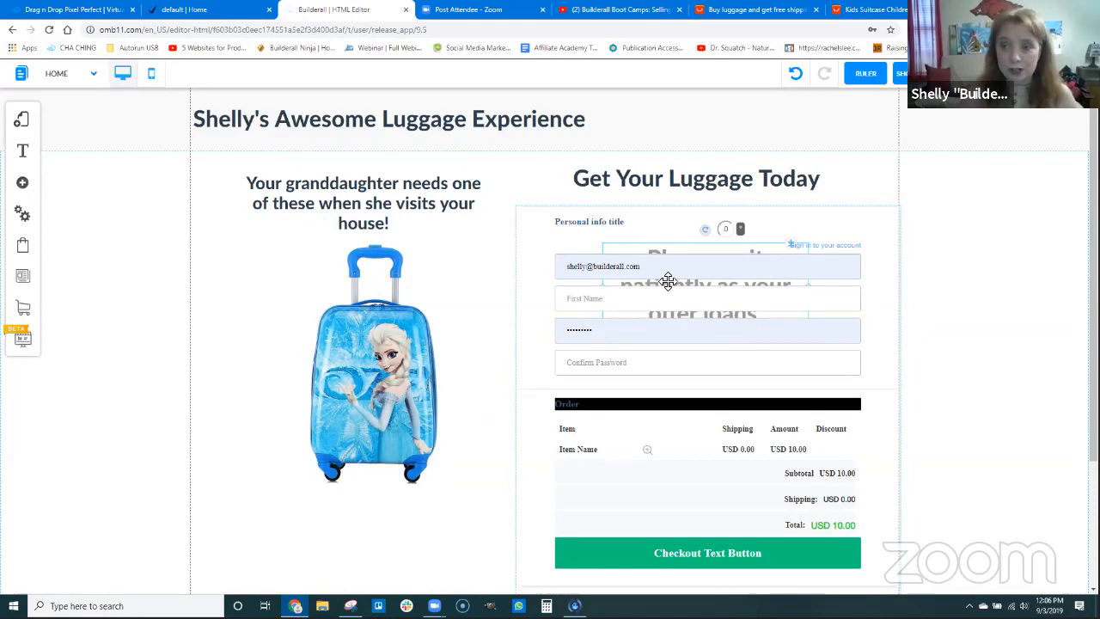
Save the Home page changes and reload the published luggagesite page
{"action": "left_click", "coordinate": [981, 74]}
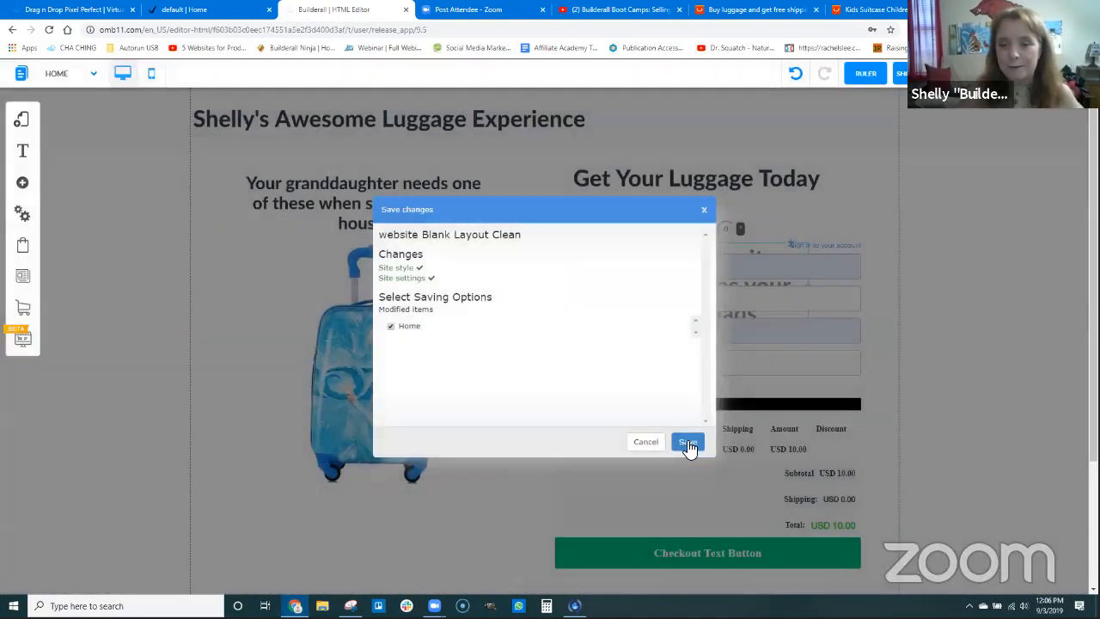
{"action": "left_click", "coordinate": [688, 444]}
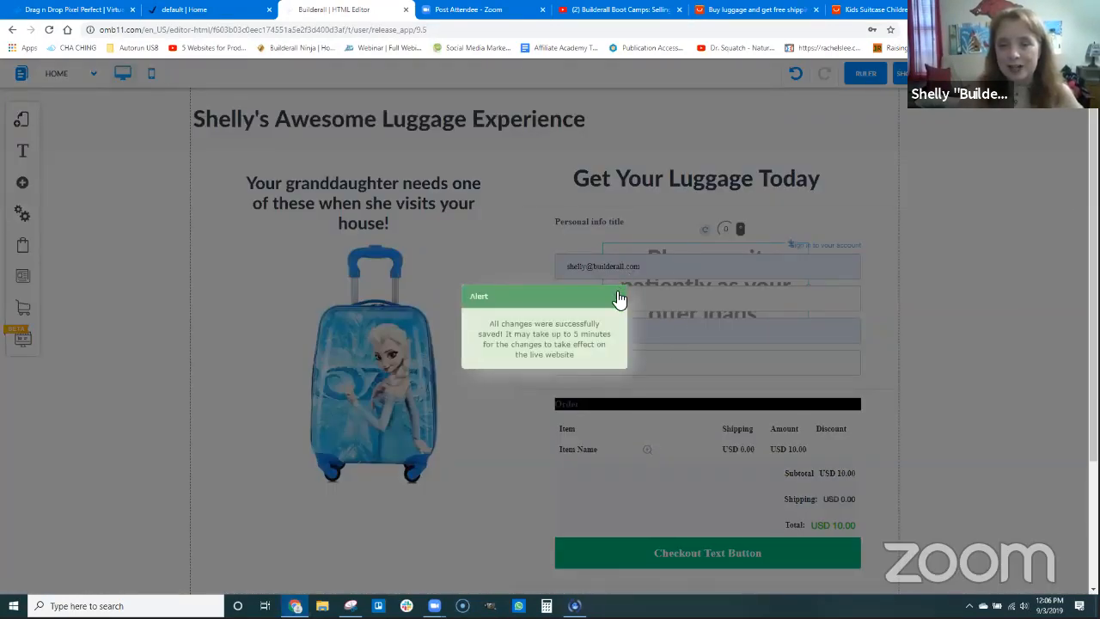
{"action": "left_click", "coordinate": [206, 9]}
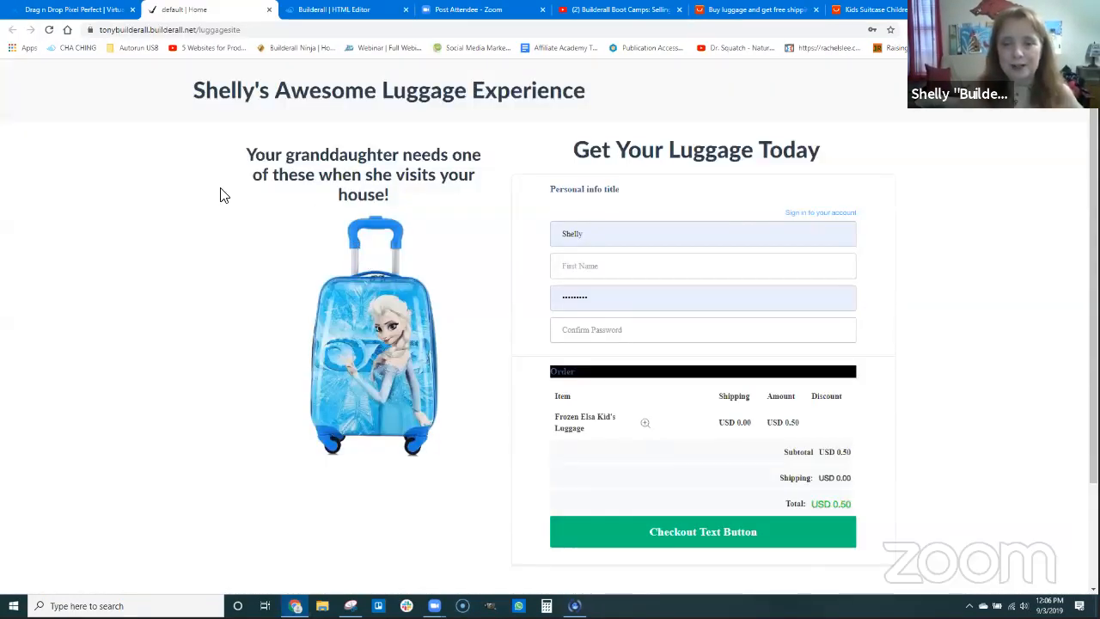
{"action": "left_click", "coordinate": [49, 30]}
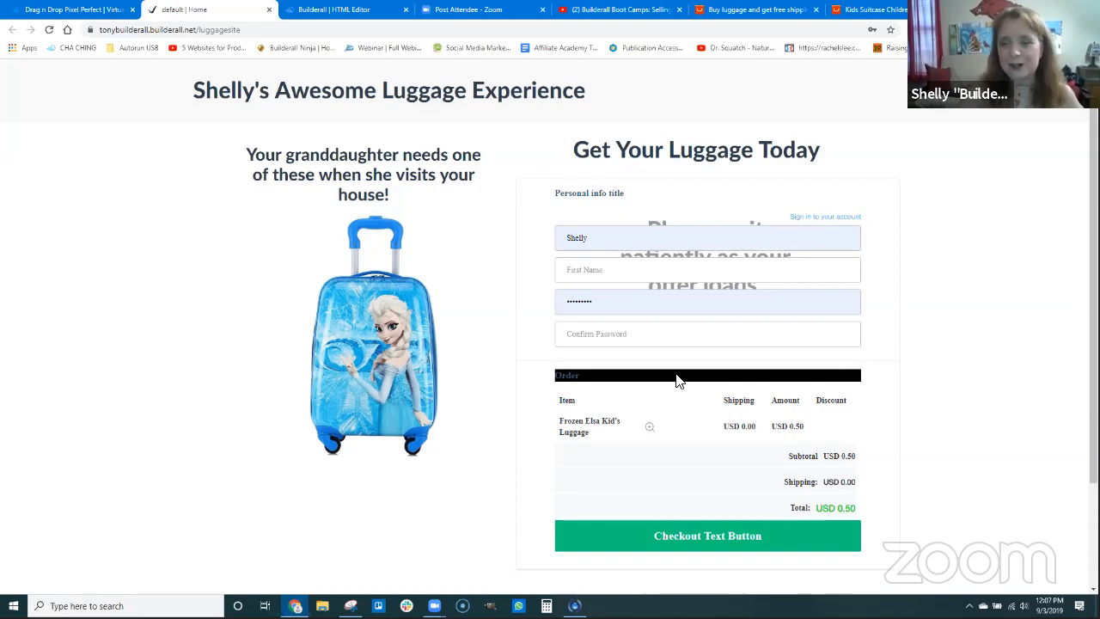
Replace the prefilled email in the live checkout form with the customer's email address and enter the customer's first name
{"action": "double_click", "coordinate": [609, 240]}
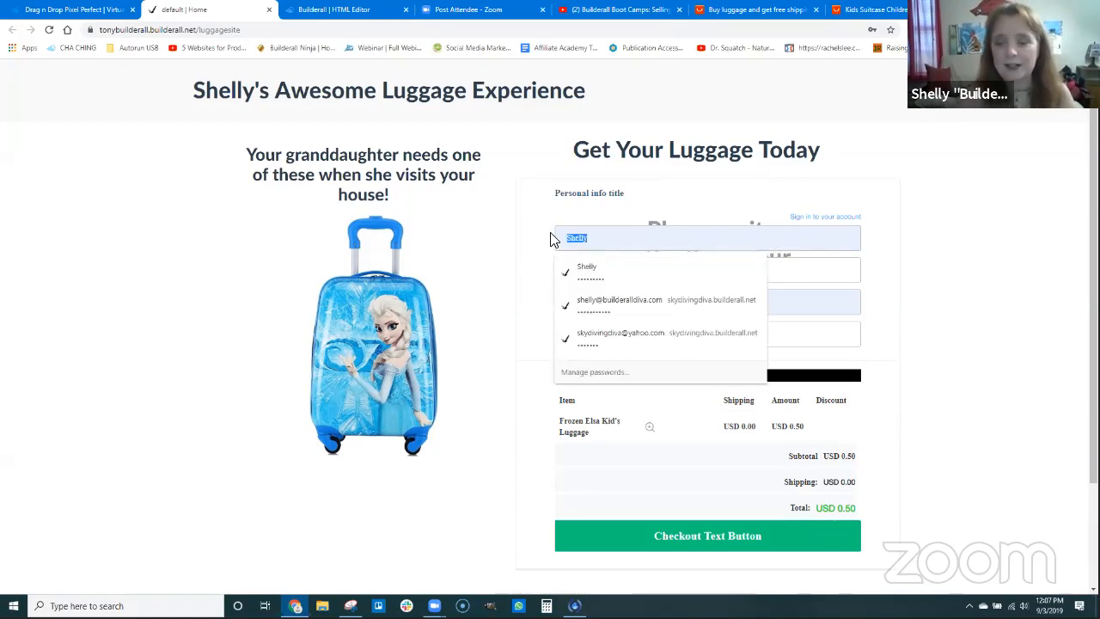
{"action": "key", "text": "BackSpace"}
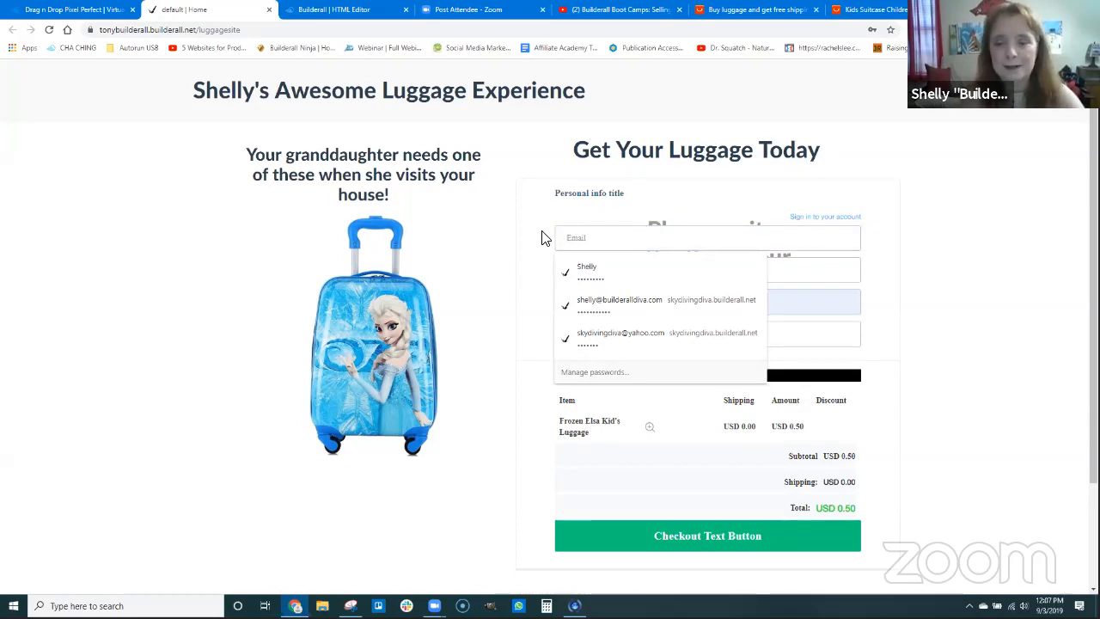
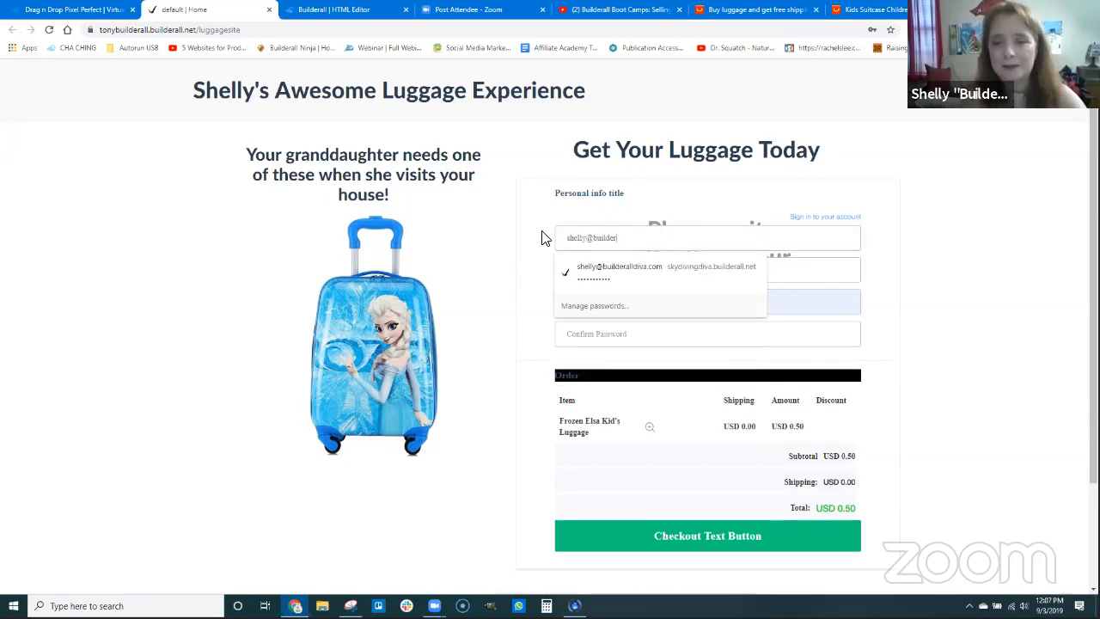
{"action": "key", "text": "Down"}
{"action": "key", "text": "Return"}
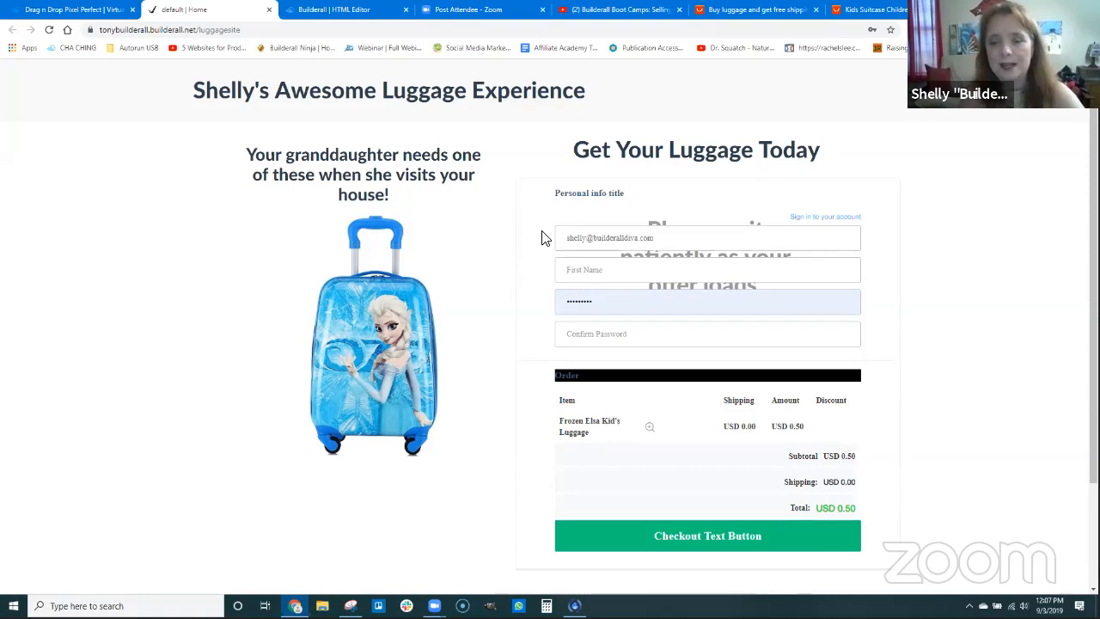
{"action": "key", "text": "Tab"}
{"action": "type", "text": "Shelly"}
Try to submit the checkout form with the account password and its confirmation, and dismiss the alert
{"action": "key", "text": "Tab"}
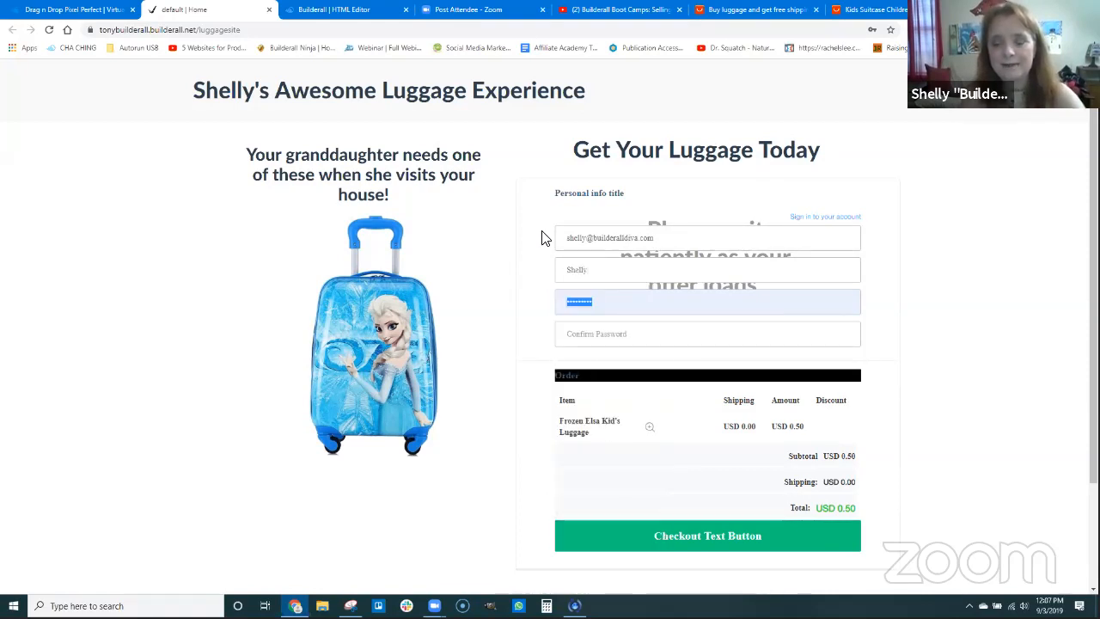
{"action": "type", "text": "s"}
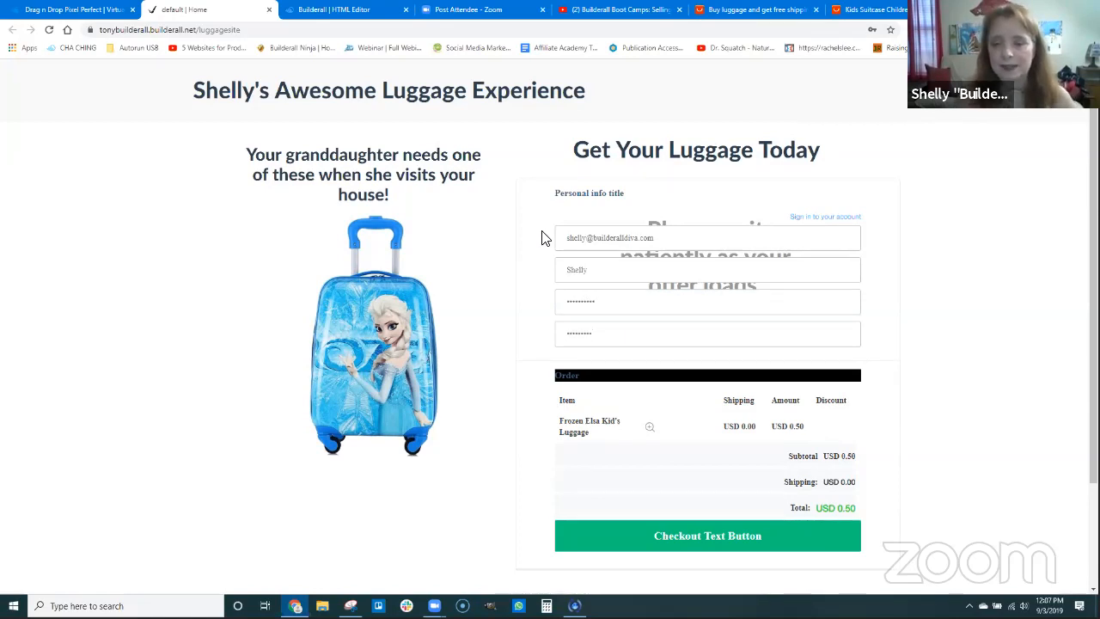
{"action": "scroll", "coordinate": [675, 287], "scroll_direction": "down", "scroll_amount": 1}
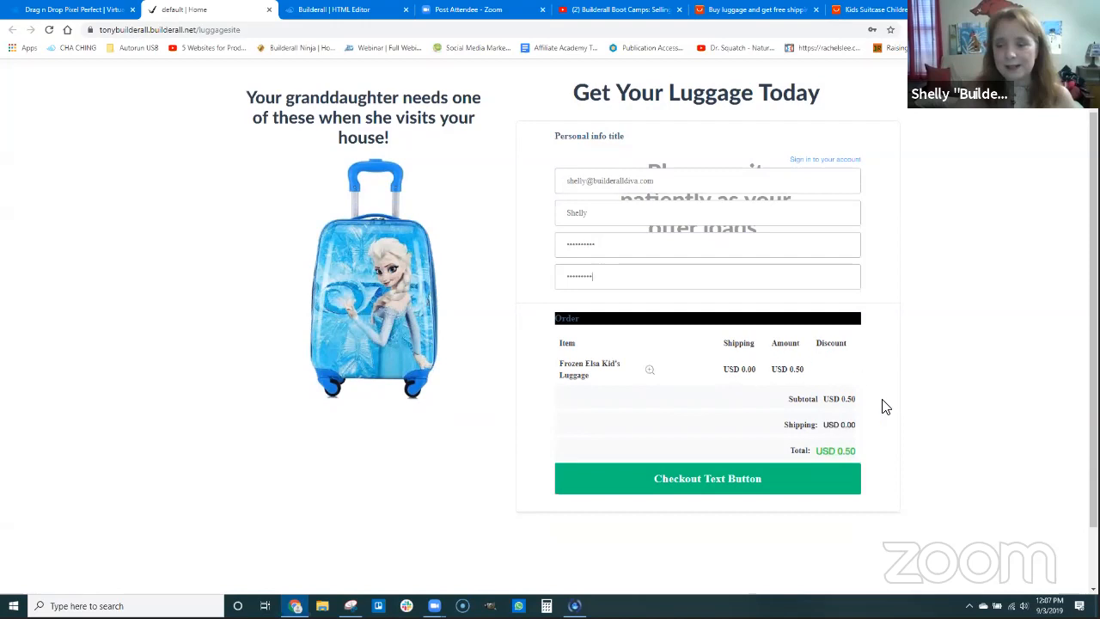
{"action": "left_click", "coordinate": [700, 481]}
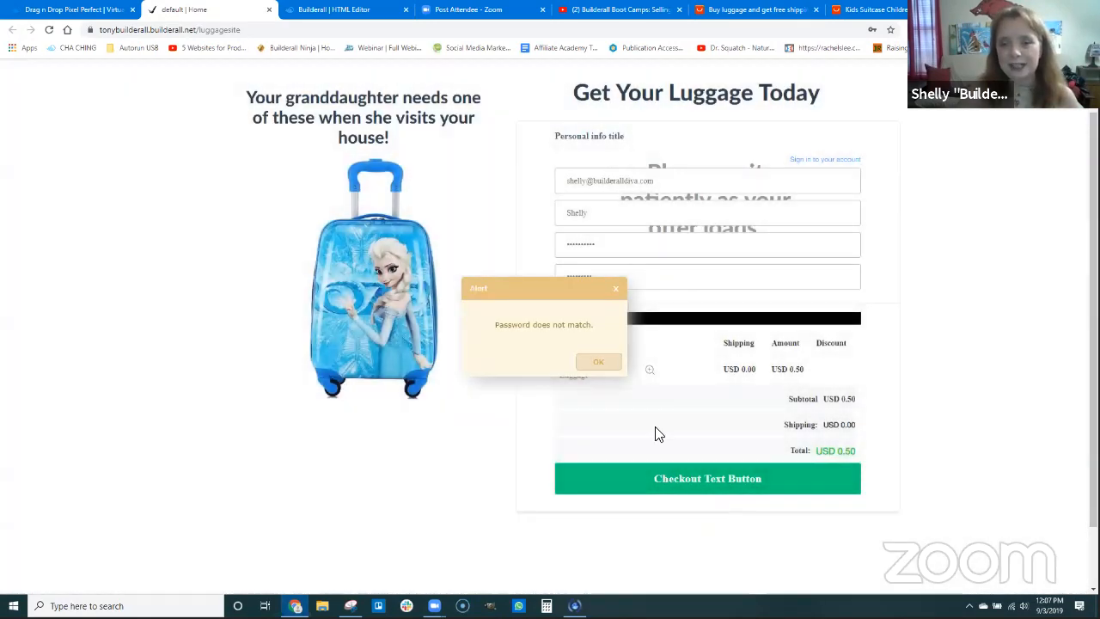
{"action": "left_click", "coordinate": [603, 363]}
Re-enter the same account password in both password fields, submit the checkout form, and dismiss the offer to save the password
{"action": "left_click_drag", "start_coordinate": [592, 276], "coordinate": [539, 287]}
{"action": "type", "text": "•••••••"}
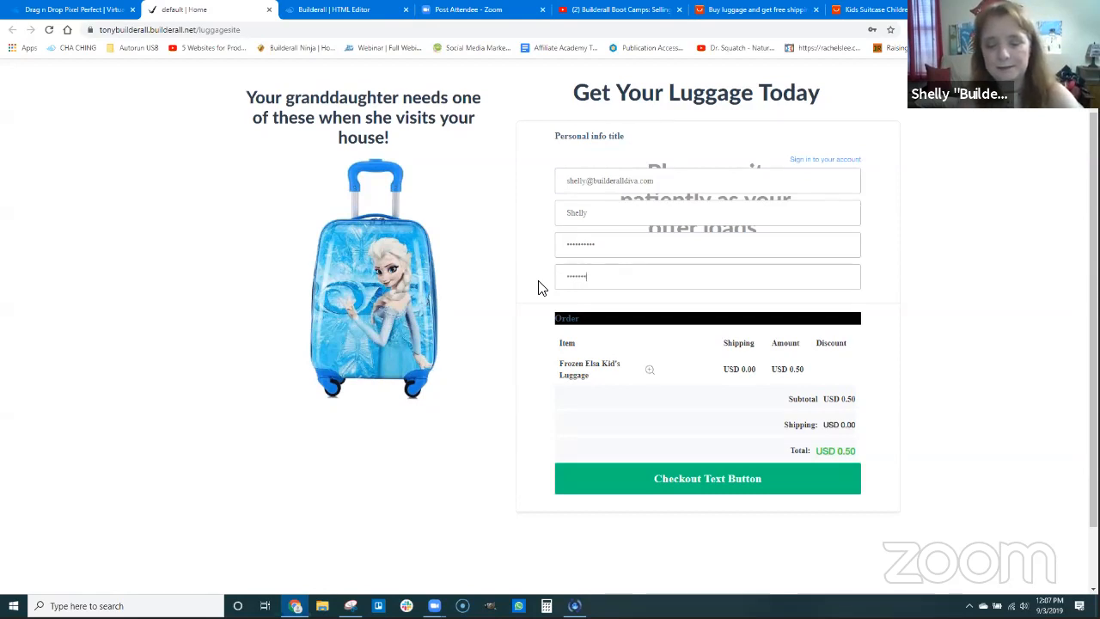
{"action": "left_click_drag", "start_coordinate": [626, 242], "coordinate": [518, 246]}
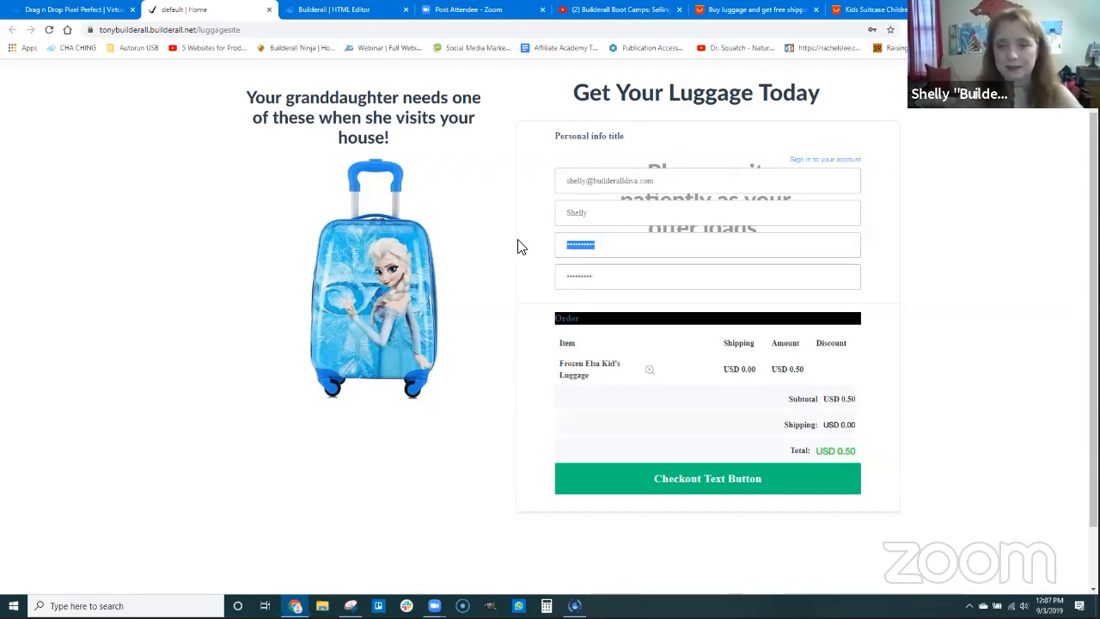
{"action": "type", "text": "•••••"}
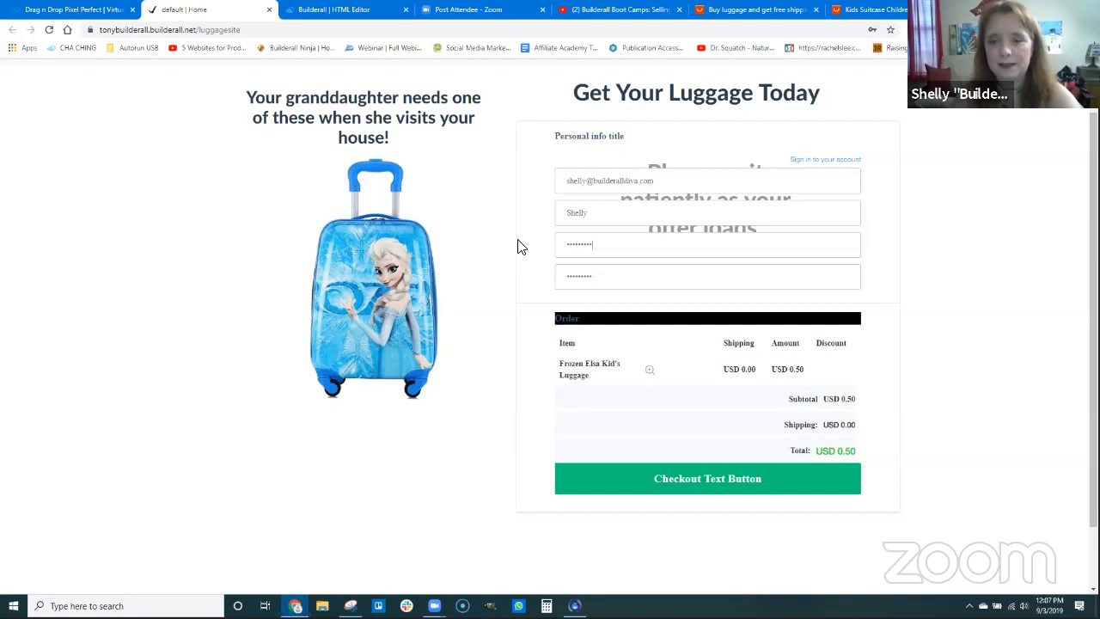
{"action": "left_click", "coordinate": [694, 480]}
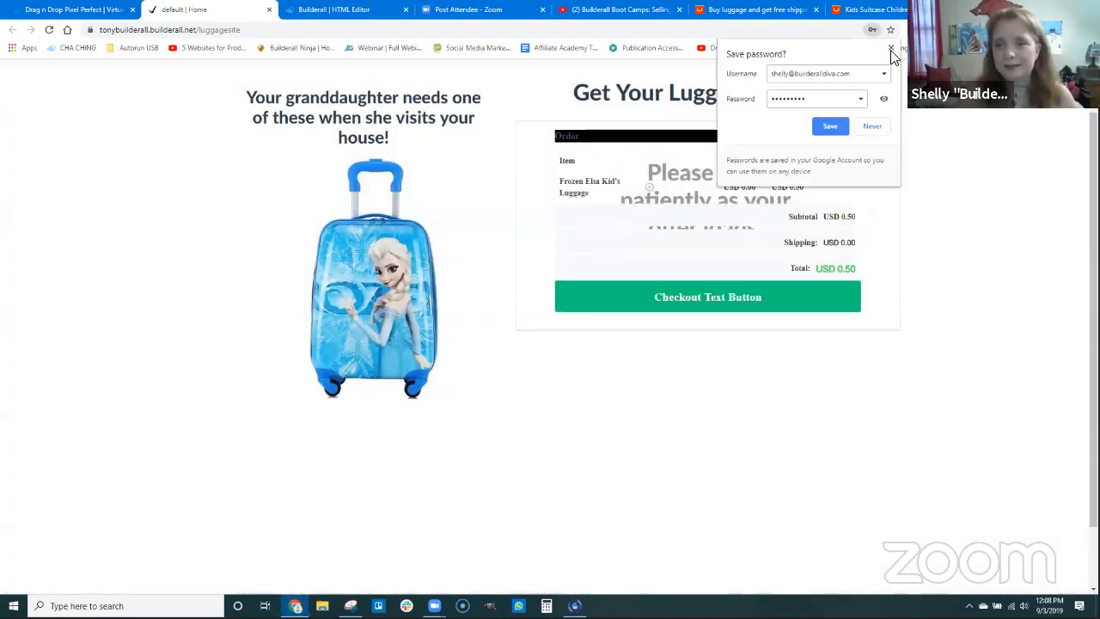
{"action": "left_click", "coordinate": [890, 48]}
{"action": "left_click", "coordinate": [891, 49]}
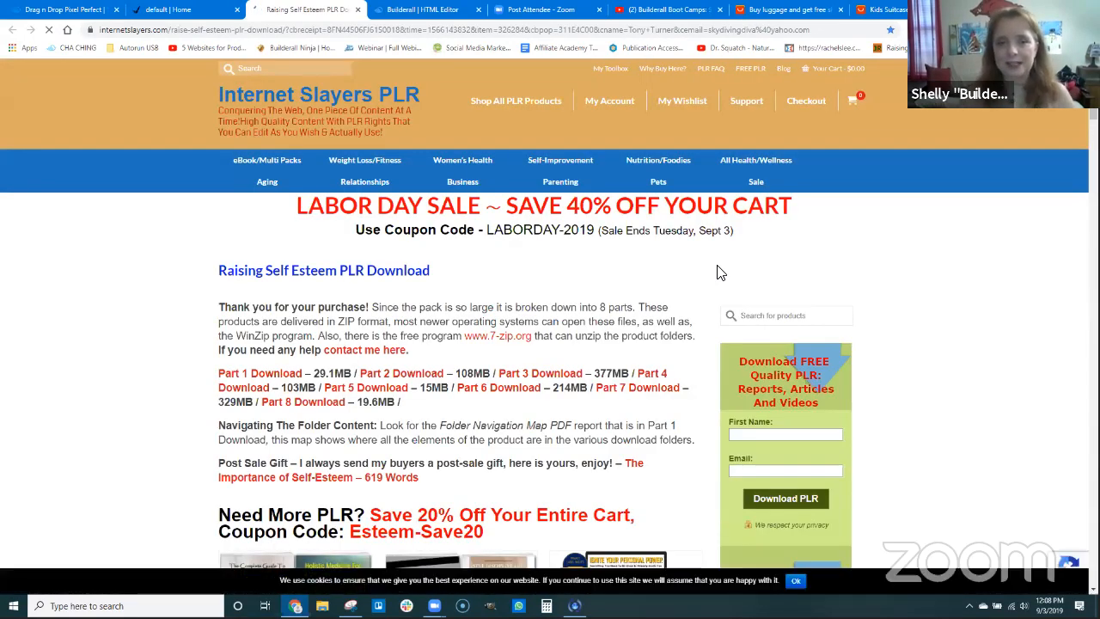
{"action": "left_click", "coordinate": [197, 8]}
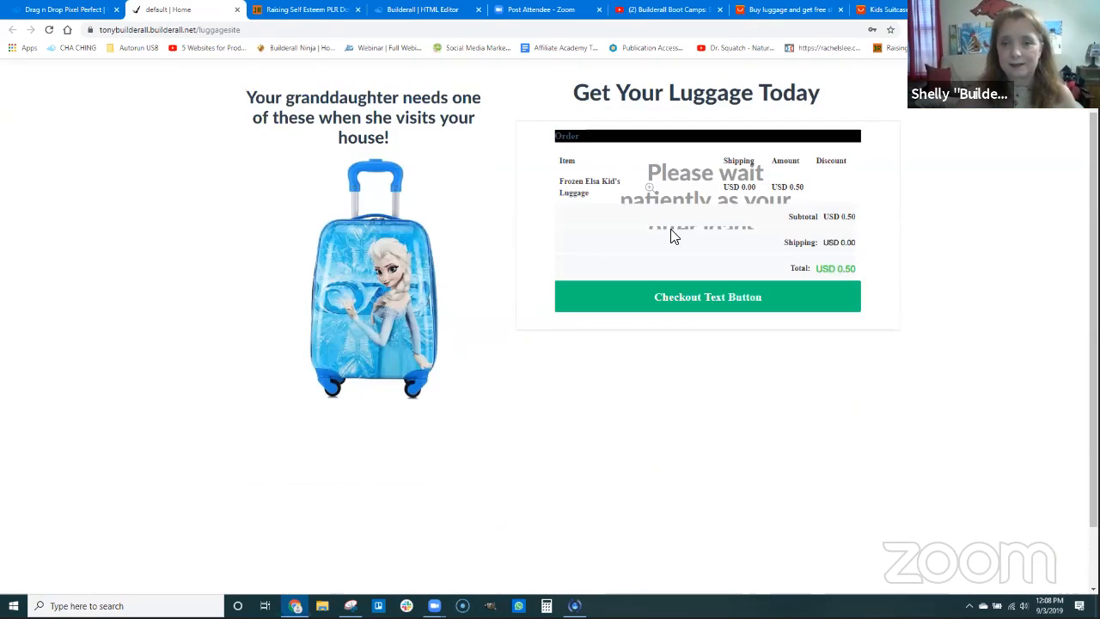
{"action": "left_click", "coordinate": [309, 12]}
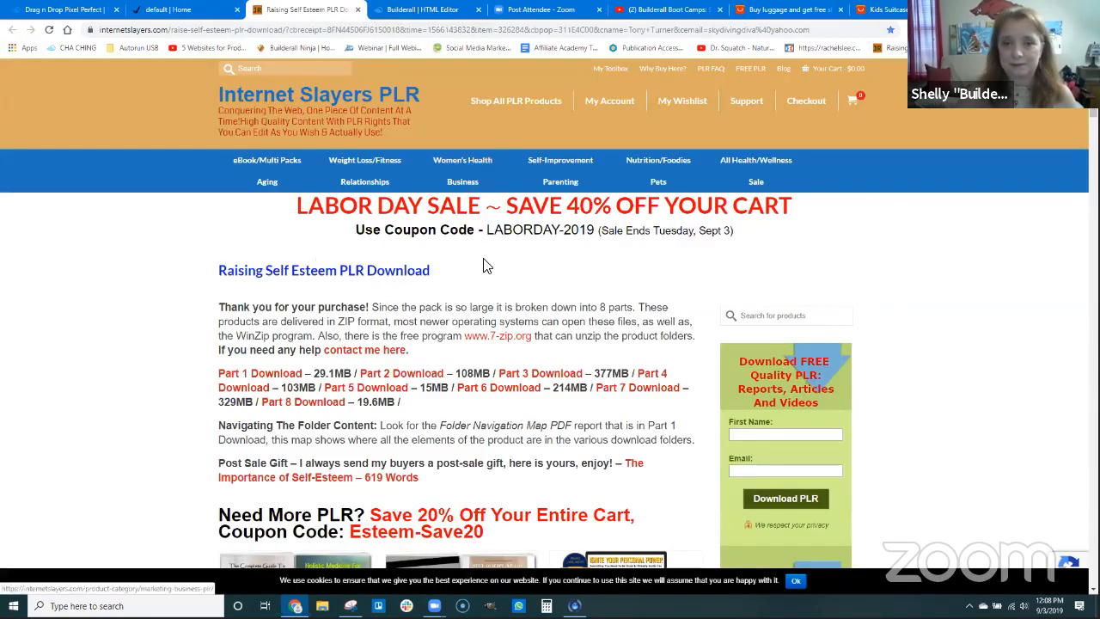
{"action": "scroll", "coordinate": [507, 314], "scroll_direction": "down", "scroll_amount": 3}
{"action": "scroll", "coordinate": [527, 265], "scroll_direction": "up", "scroll_amount": 3}
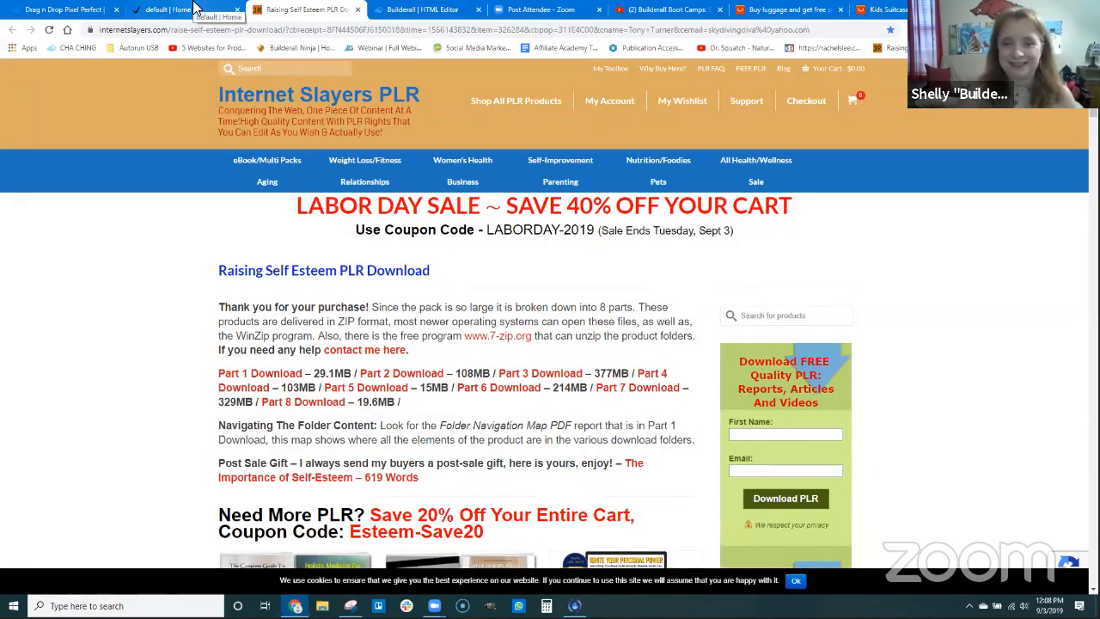
{"action": "left_click", "coordinate": [194, 8]}
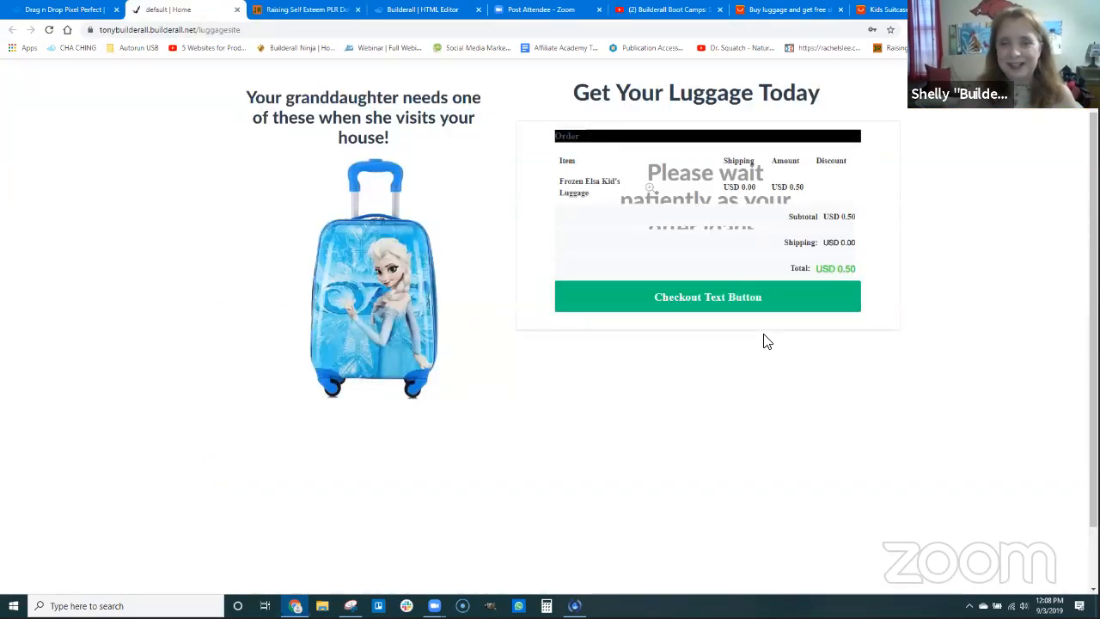
Check out the Frozen Elsa Kid's Luggage order and log in to PayPal with the prefilled account credentials
{"action": "left_click", "coordinate": [712, 300]}
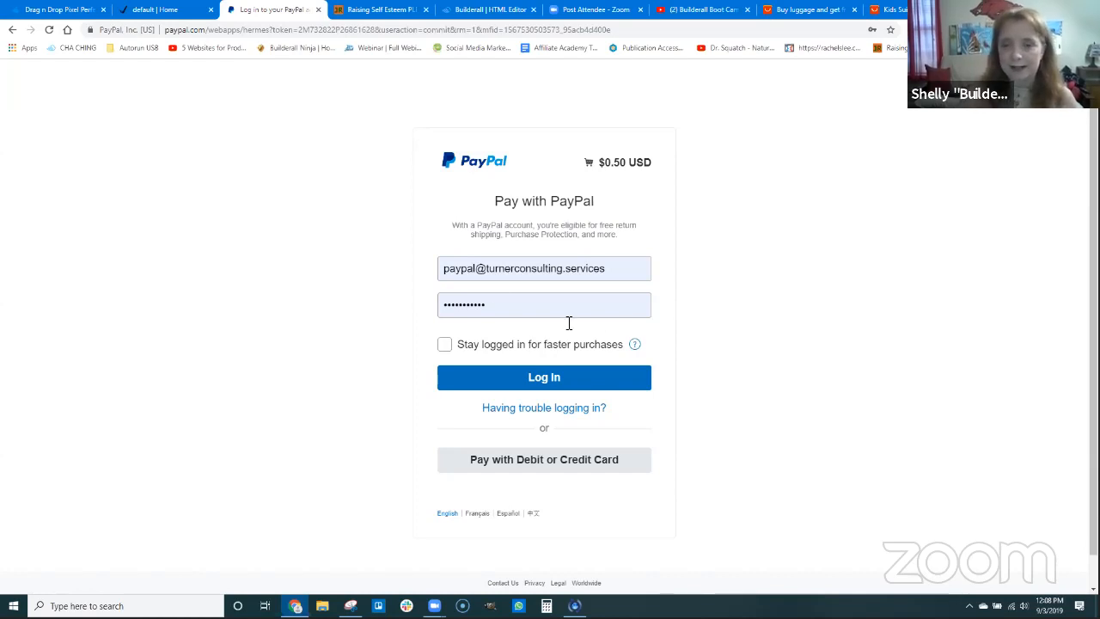
{"action": "left_click", "coordinate": [555, 379]}
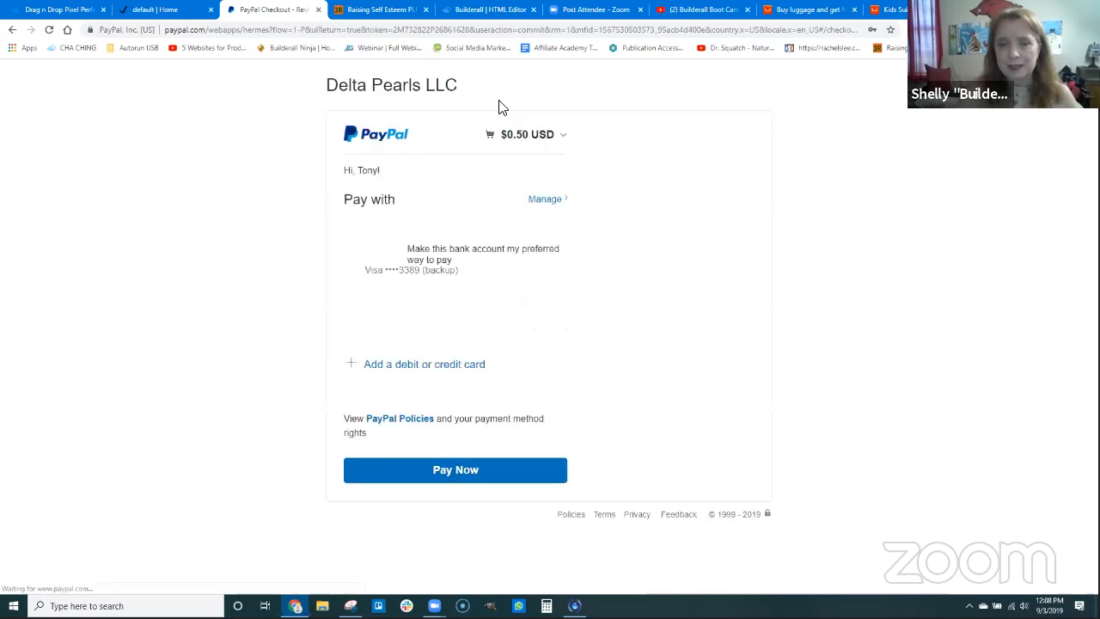
Close the unrelated Raising Self Esteem PLR download page and return to the PayPal checkout
{"action": "left_click", "coordinate": [378, 10]}
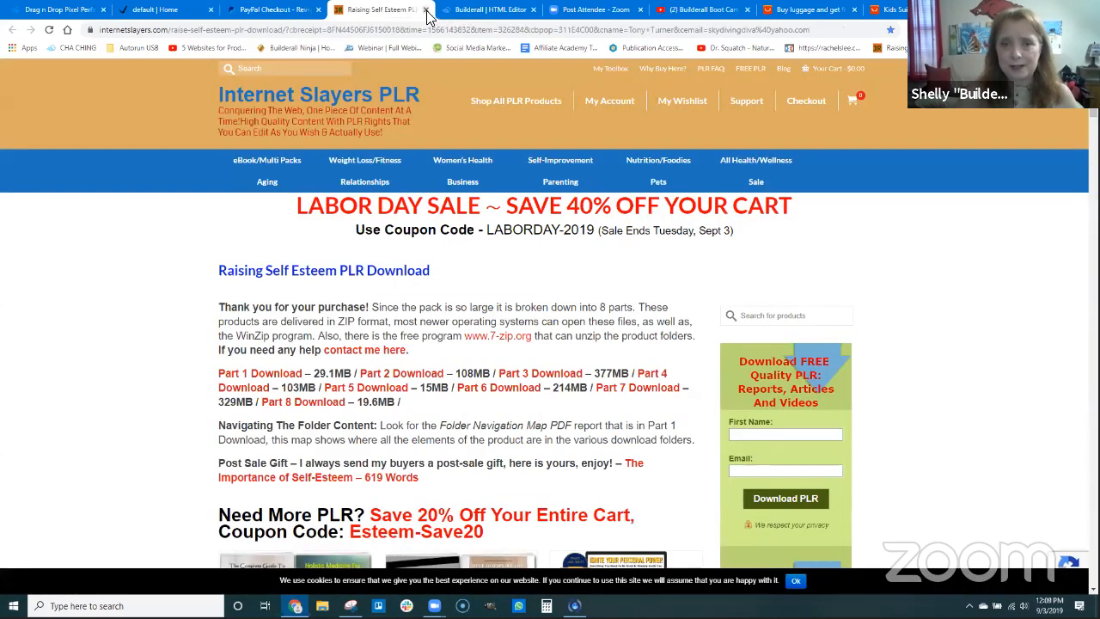
{"action": "left_click", "coordinate": [425, 9]}
{"action": "left_click", "coordinate": [306, 8]}
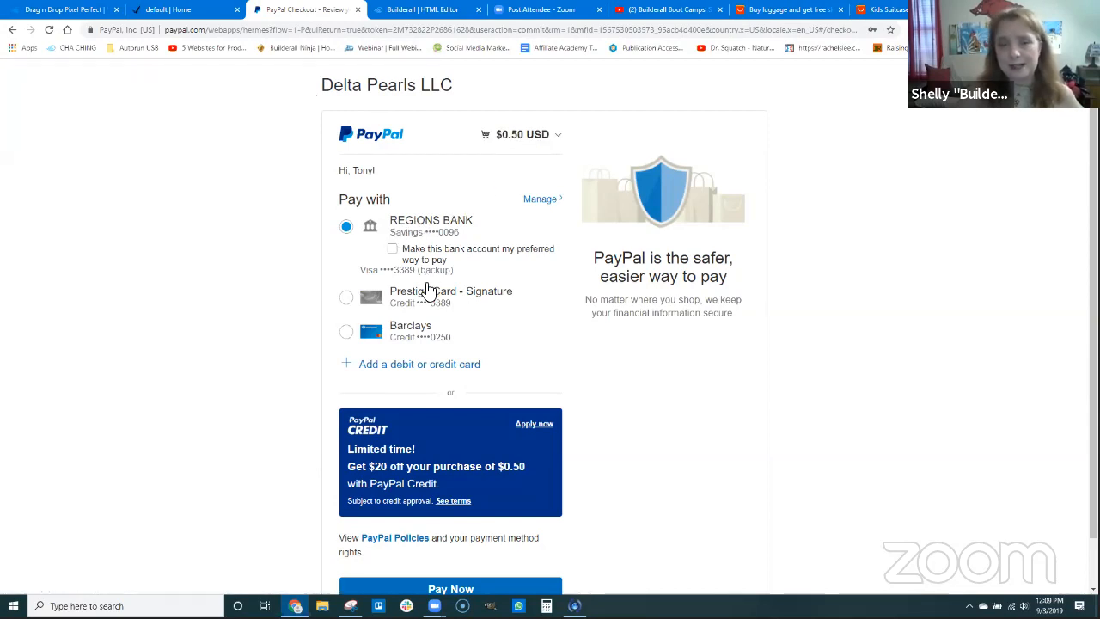
Pay for the $0.50 order with the preselected bank account and return to the merchant's site
{"action": "scroll", "coordinate": [460, 274], "scroll_direction": "down", "scroll_amount": 1}
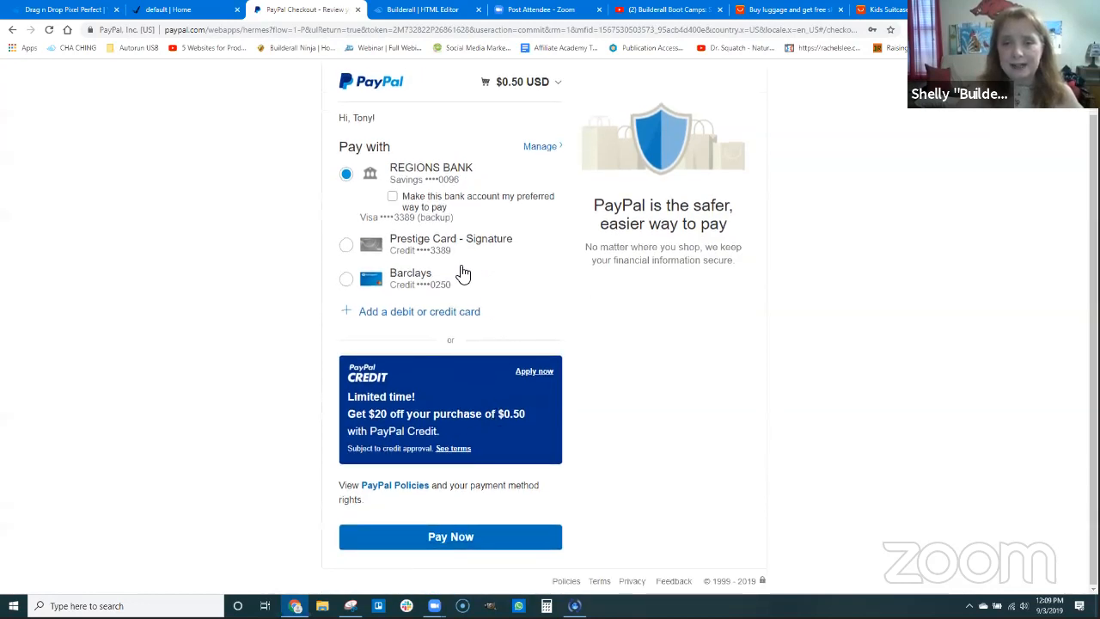
{"action": "left_click", "coordinate": [465, 538]}
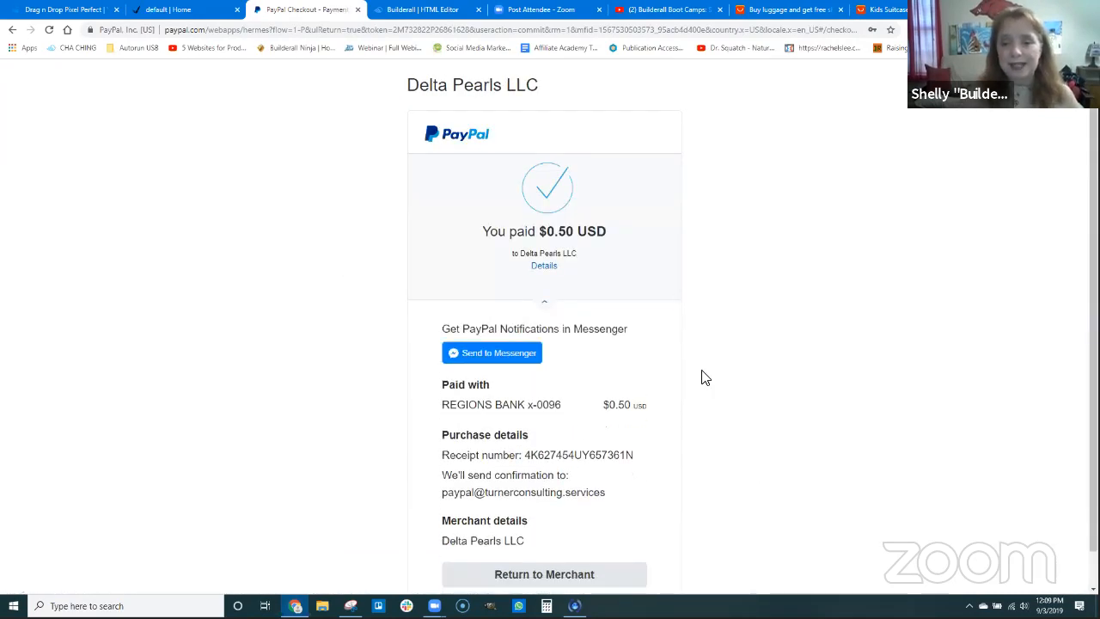
{"action": "scroll", "coordinate": [692, 429], "scroll_direction": "down", "scroll_amount": 1}
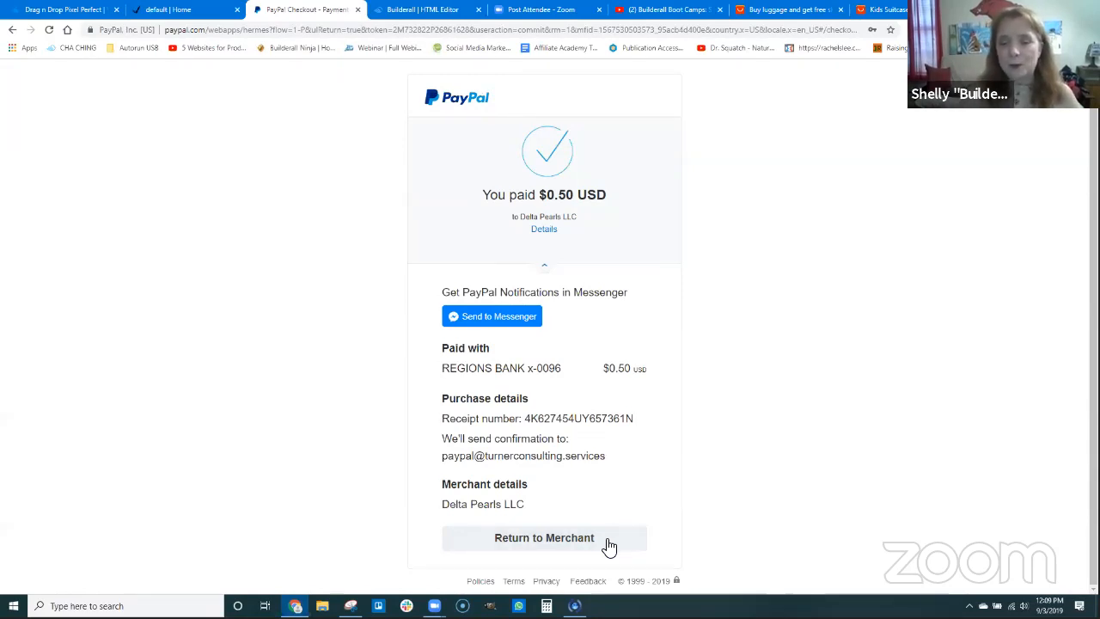
{"action": "left_click", "coordinate": [562, 539]}
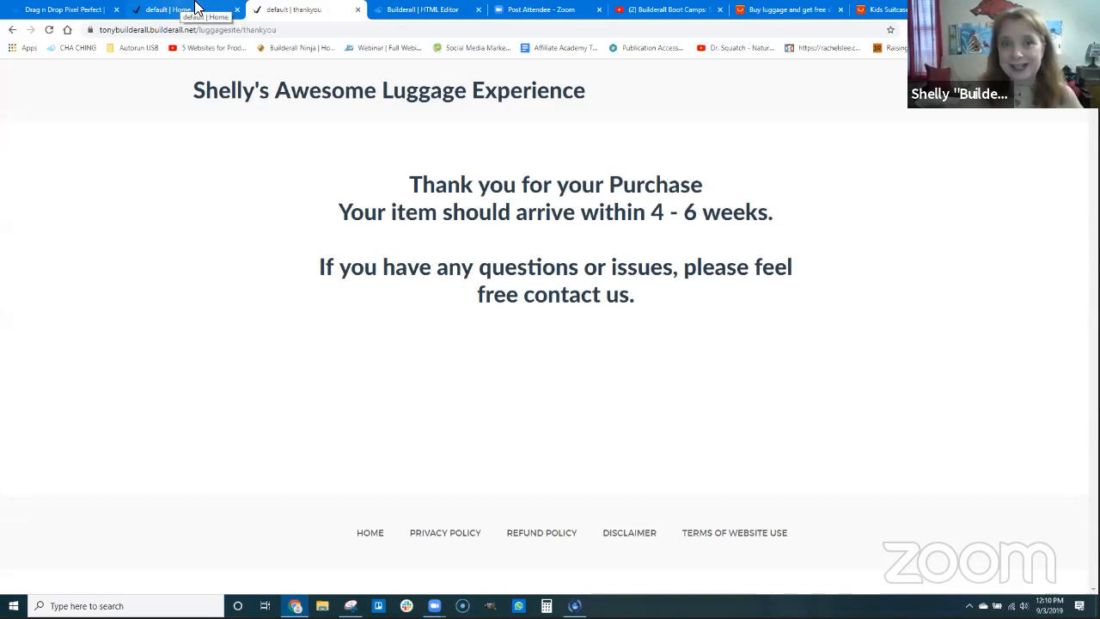
In the Builderall HTML editor, add a required text user registration field named "Street Address 1" with the tag "address1"
{"action": "left_click", "coordinate": [434, 9]}
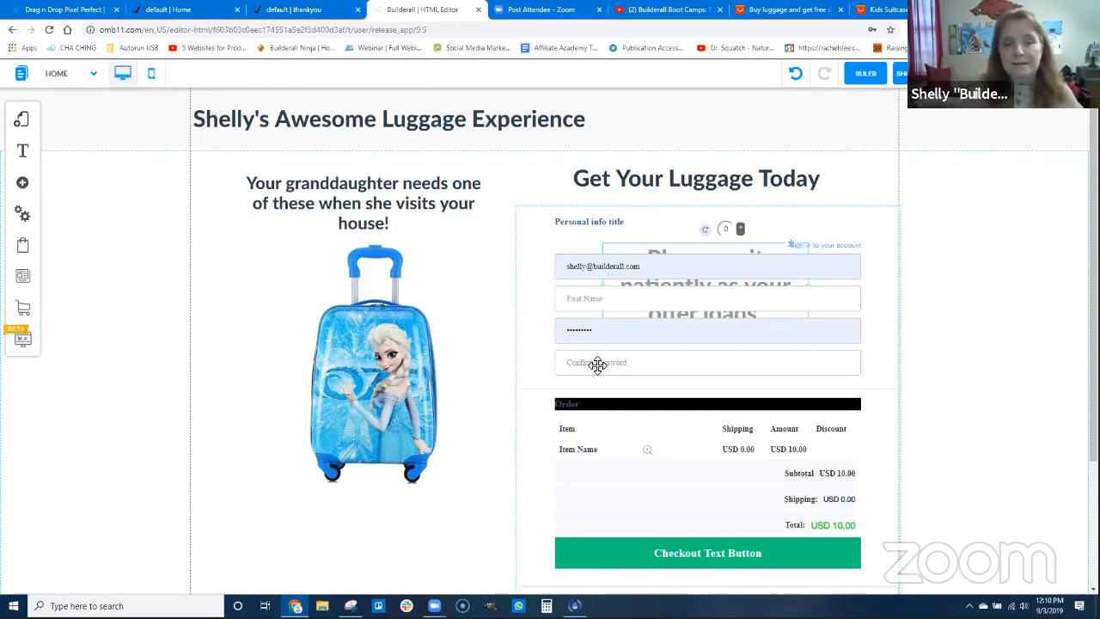
{"action": "left_click", "coordinate": [23, 215]}
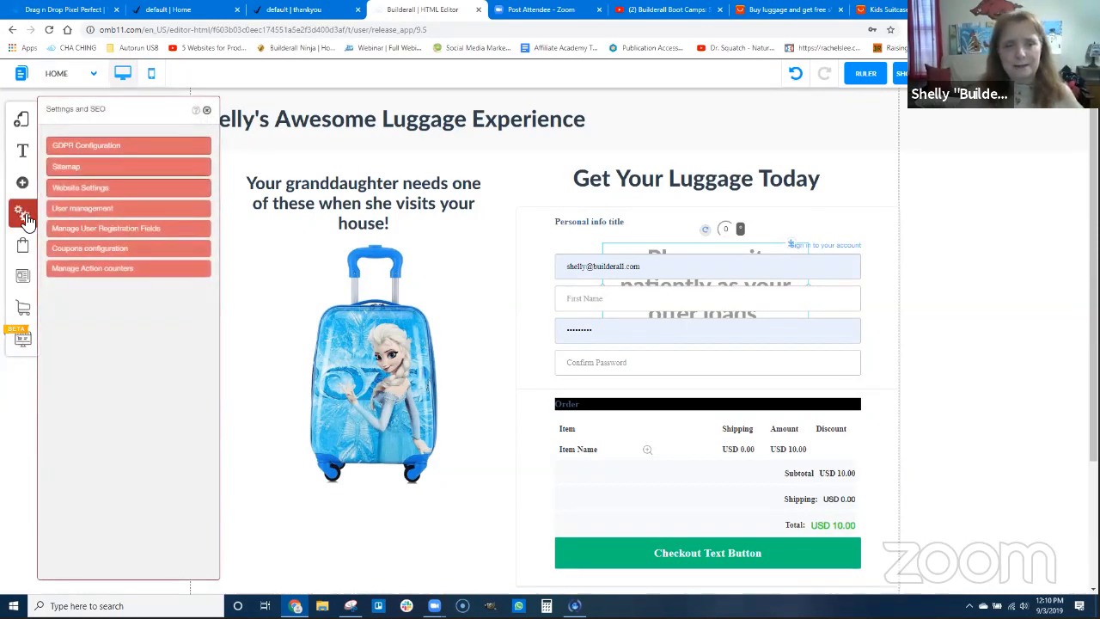
{"action": "left_click", "coordinate": [119, 230]}
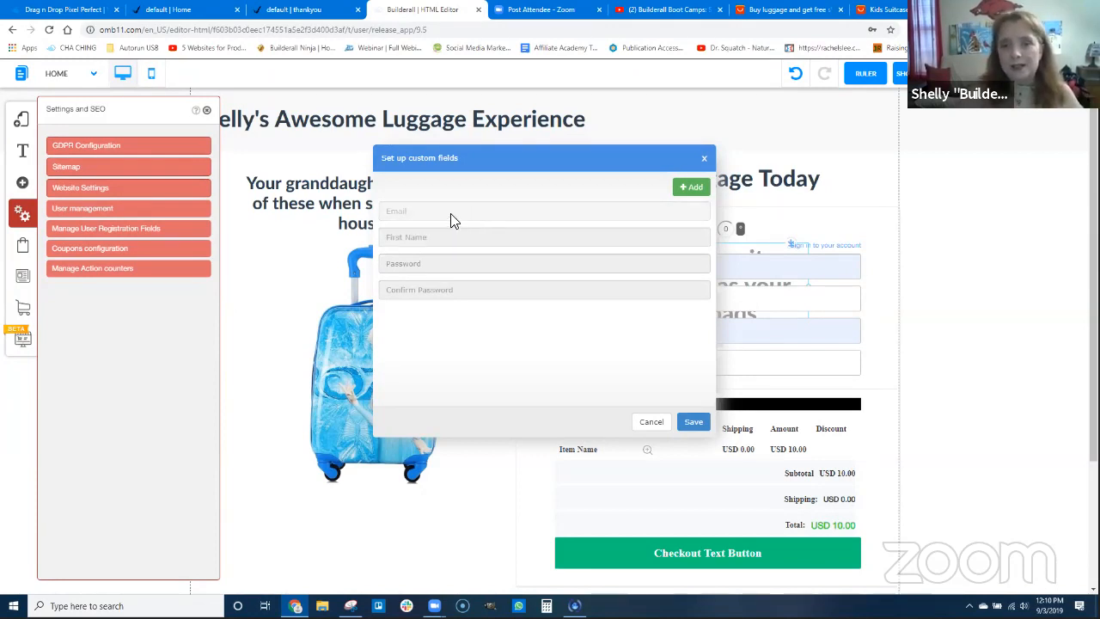
{"action": "left_click", "coordinate": [692, 188]}
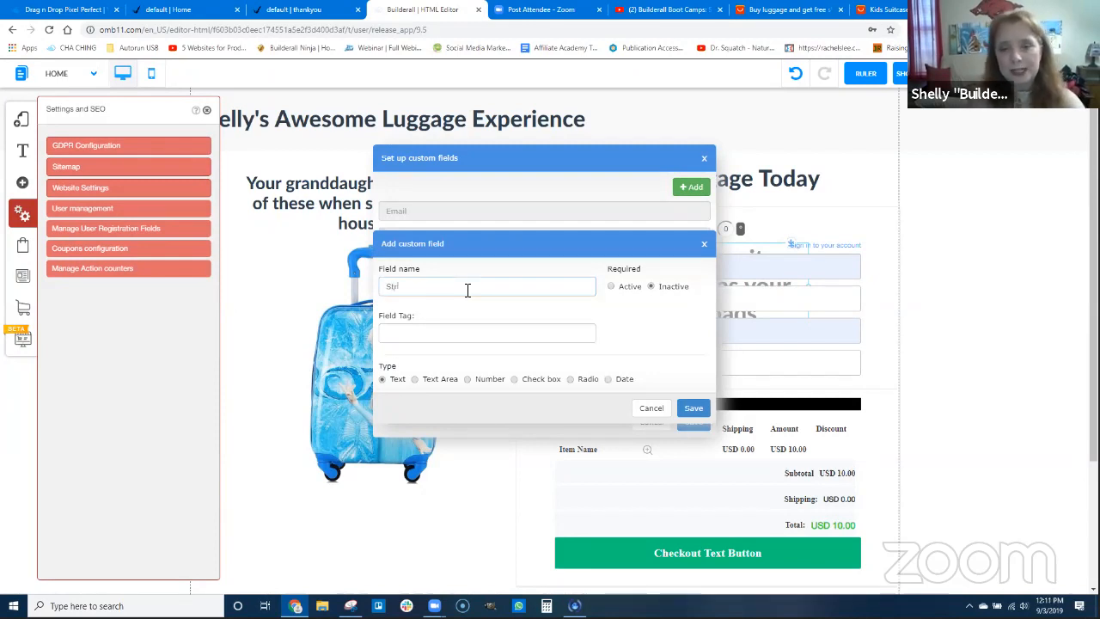
{"action": "key", "text": "BackSpace"}
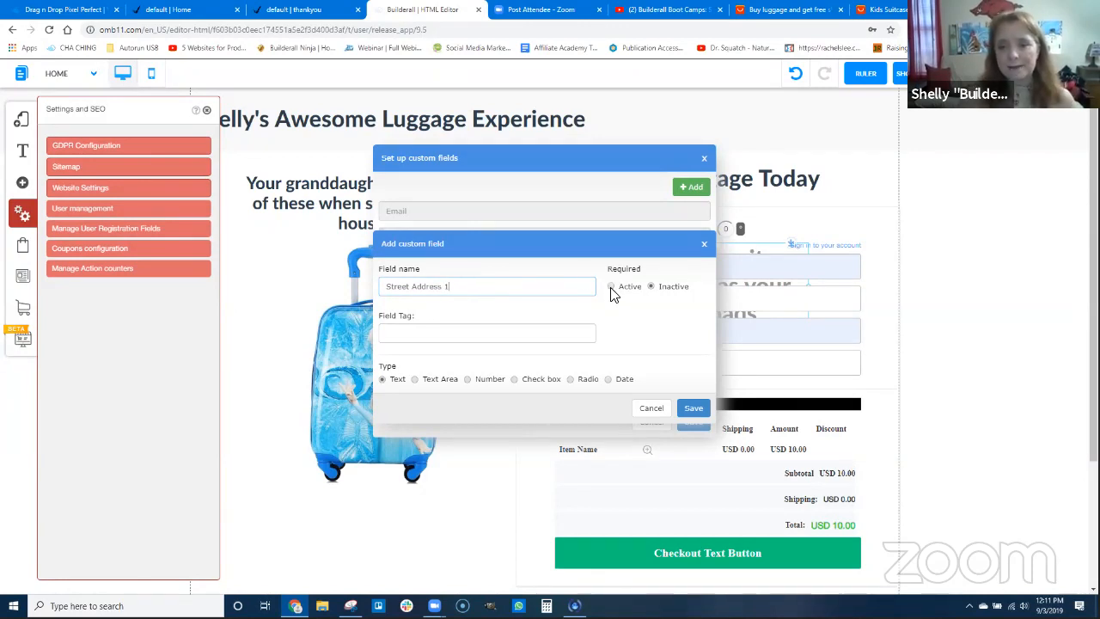
{"action": "left_click", "coordinate": [433, 333]}
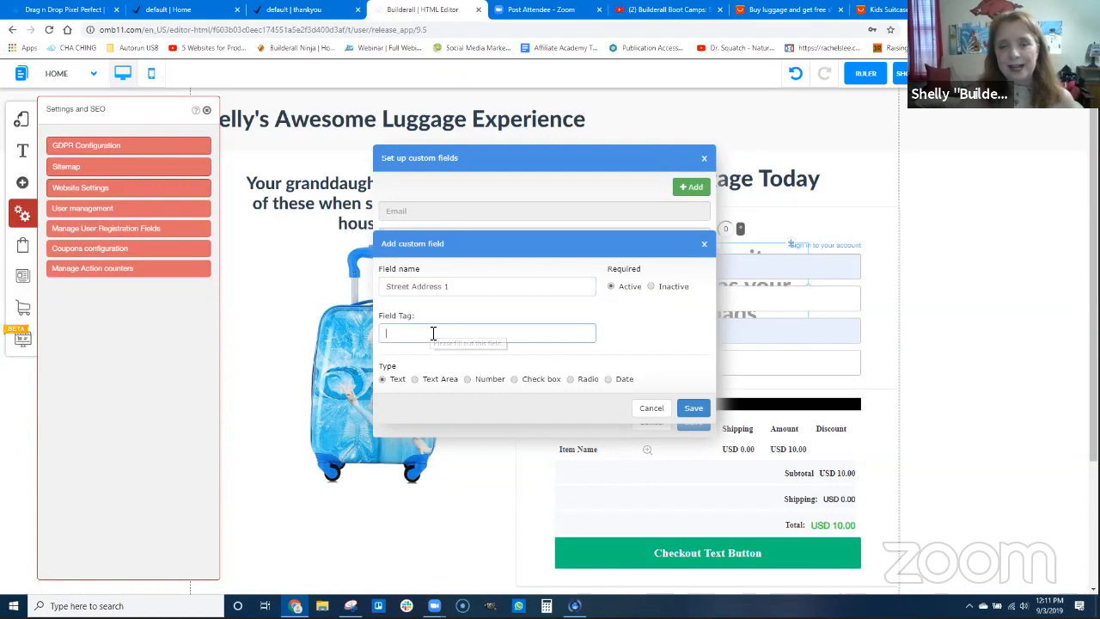
{"action": "type", "text": "address1"}
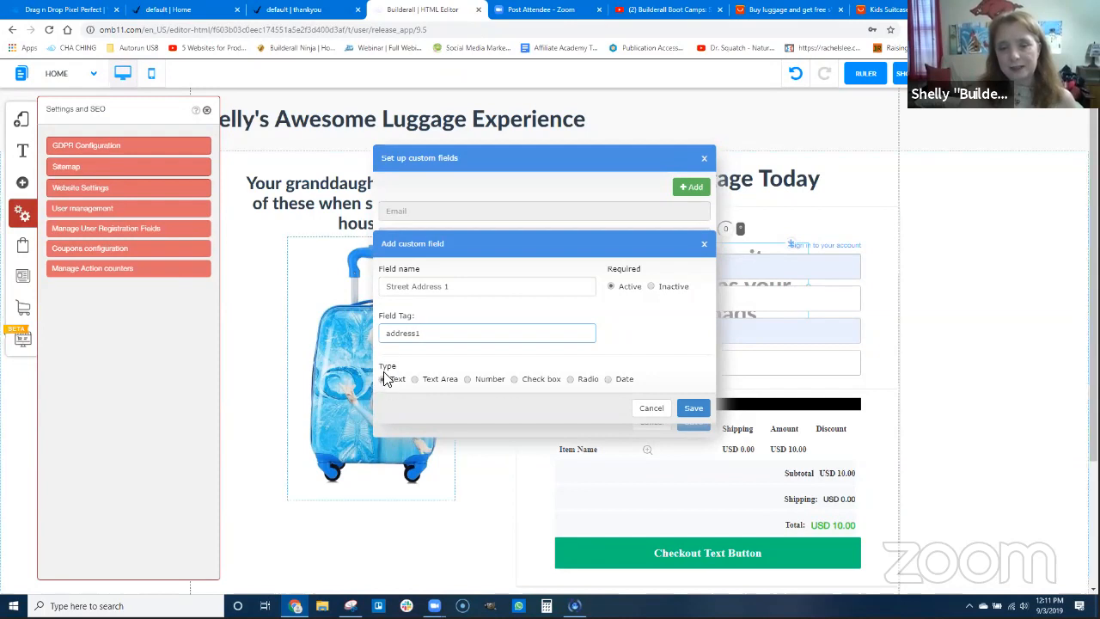
{"action": "left_click", "coordinate": [693, 409]}
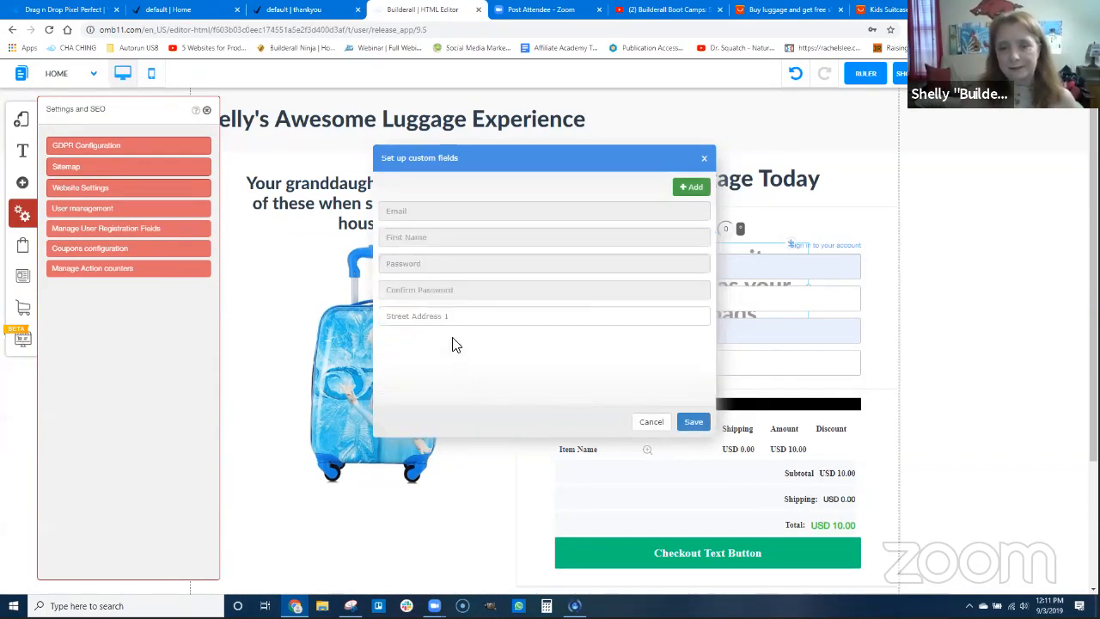
Add an optional text user registration field named "Street Address 2" with the tag "address2"
{"action": "left_click", "coordinate": [698, 190]}
{"action": "left_click", "coordinate": [494, 290]}
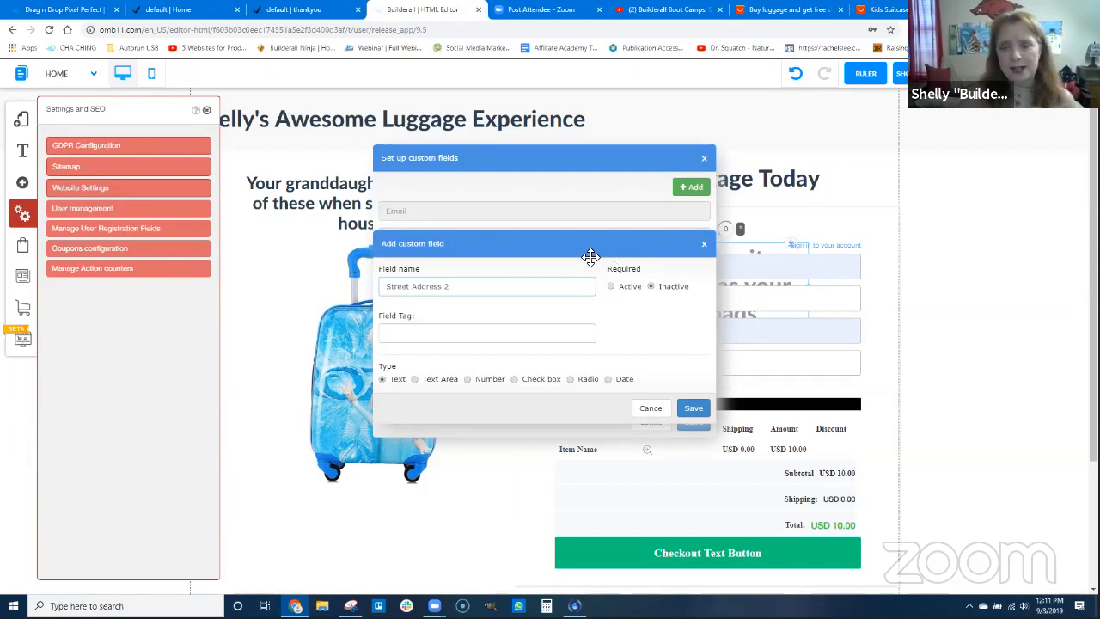
{"action": "left_click", "coordinate": [405, 333]}
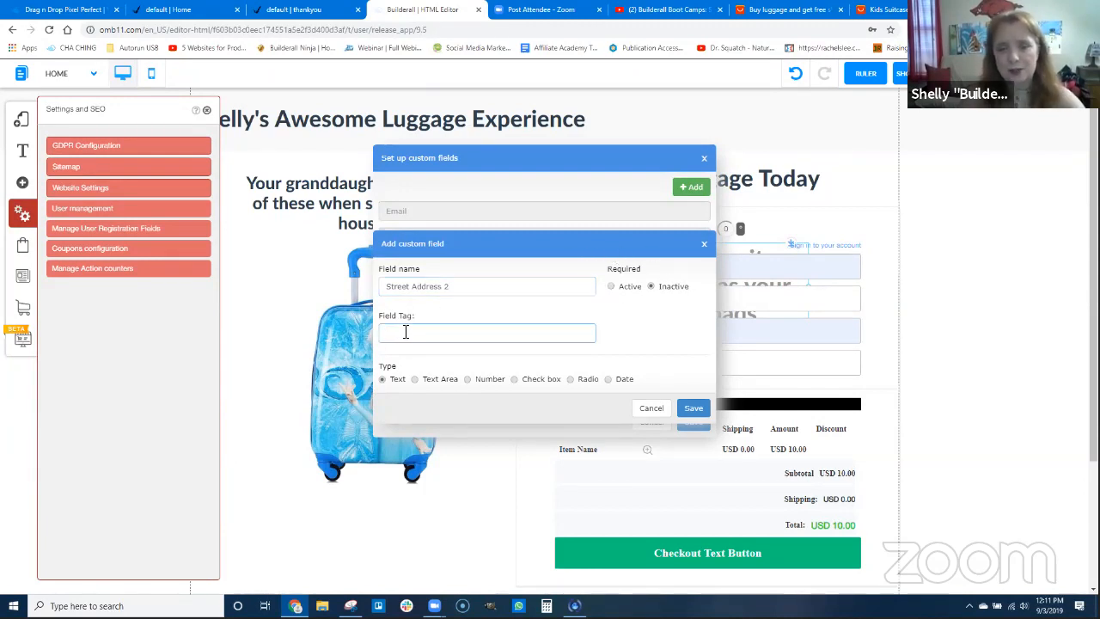
{"action": "type", "text": "address2"}
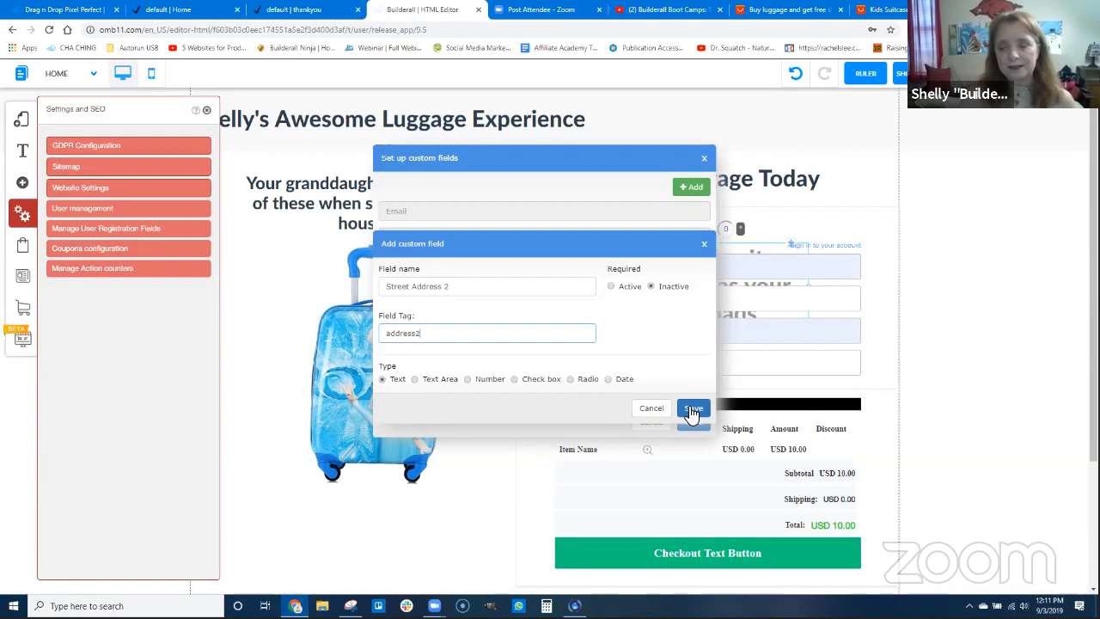
{"action": "left_click", "coordinate": [692, 407]}
Add a required text user registration field named "City" with the tag "city"
{"action": "left_click", "coordinate": [694, 189]}
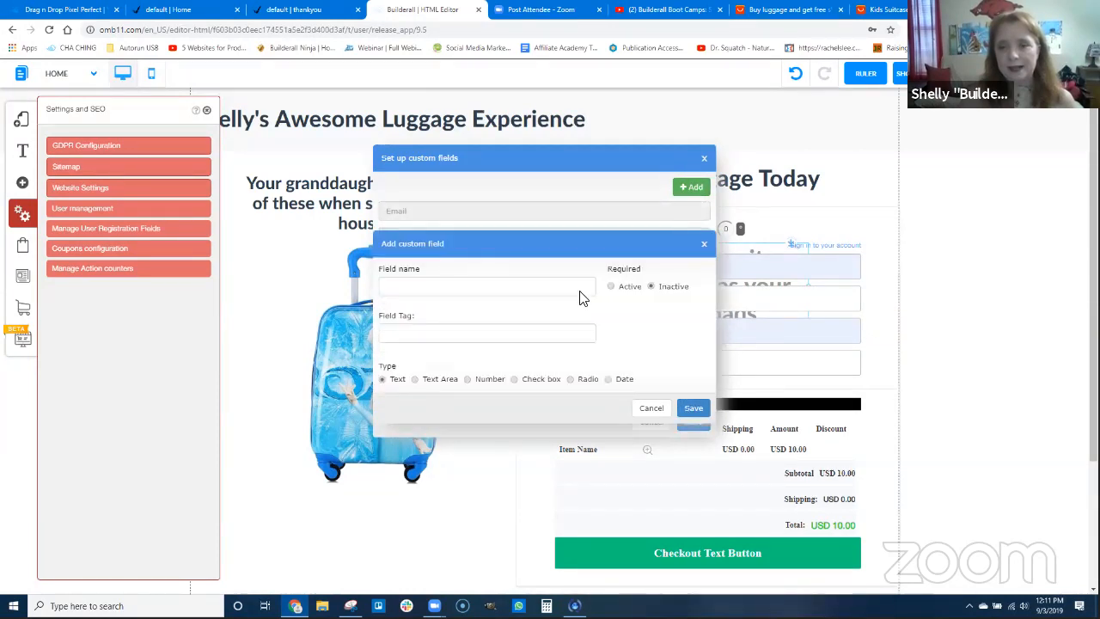
{"action": "left_click", "coordinate": [468, 292]}
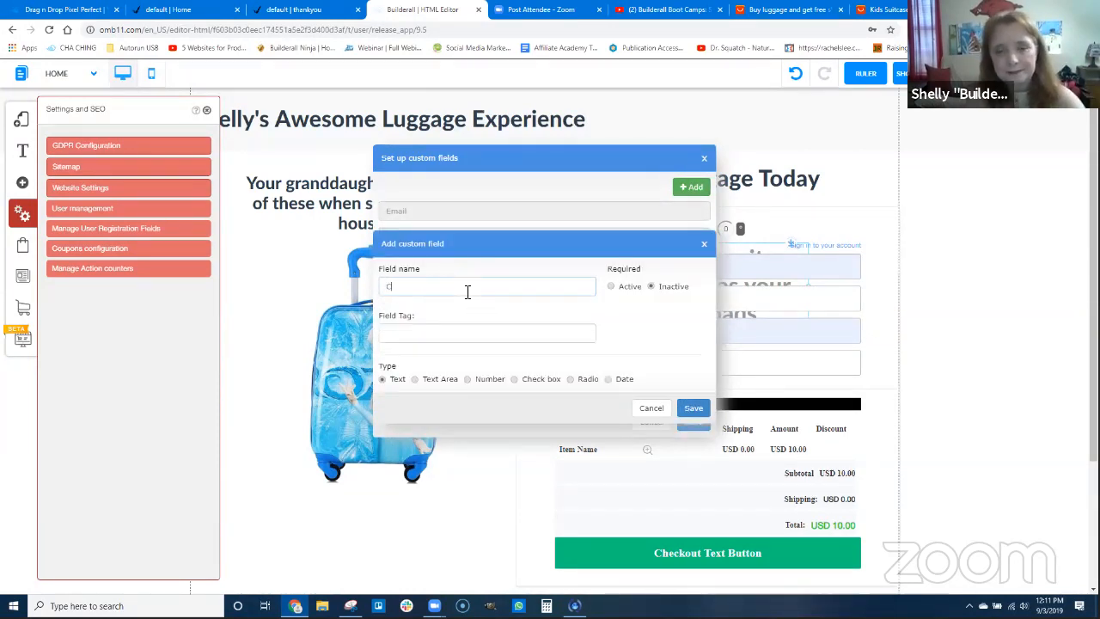
{"action": "type", "text": "City"}
{"action": "key", "text": "Tab"}
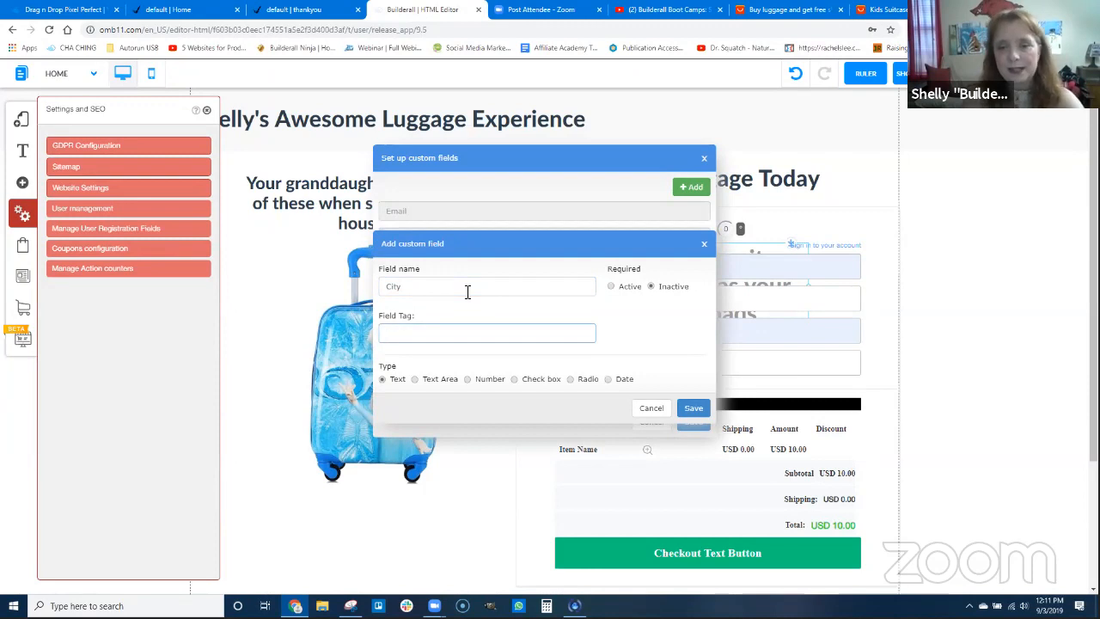
{"action": "left_click", "coordinate": [611, 287]}
{"action": "left_click", "coordinate": [503, 338]}
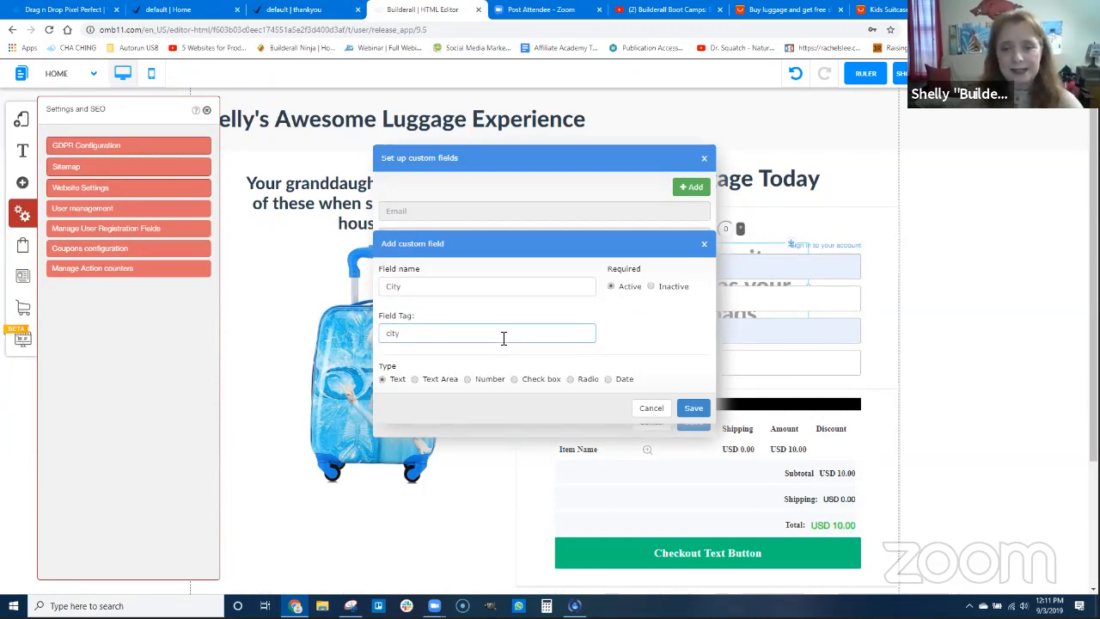
{"action": "left_click", "coordinate": [689, 407]}
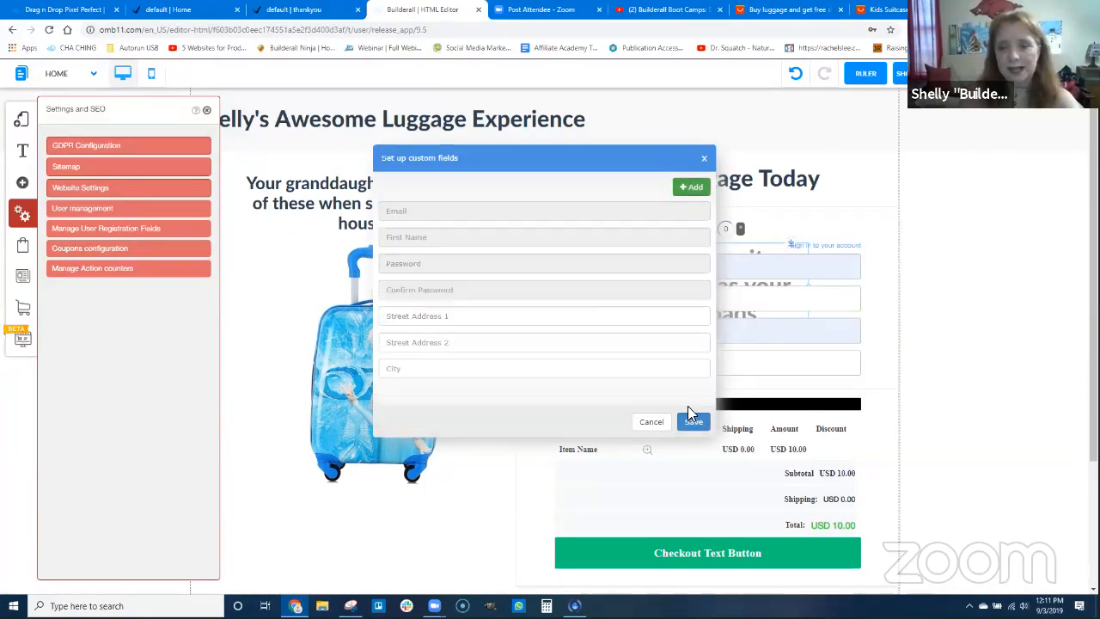
Add a required text user registration field named "State" and fill in its field tag
{"action": "left_click", "coordinate": [690, 188]}
{"action": "left_click", "coordinate": [464, 285]}
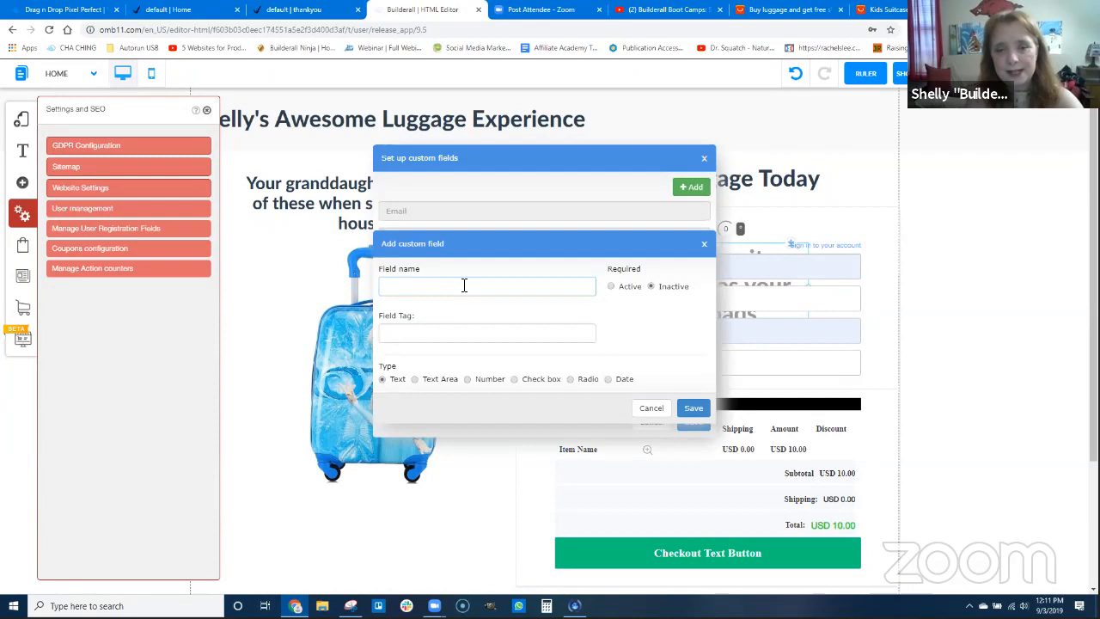
{"action": "key", "text": "Tab"}
{"action": "left_click", "coordinate": [612, 286]}
{"action": "left_click", "coordinate": [522, 332]}
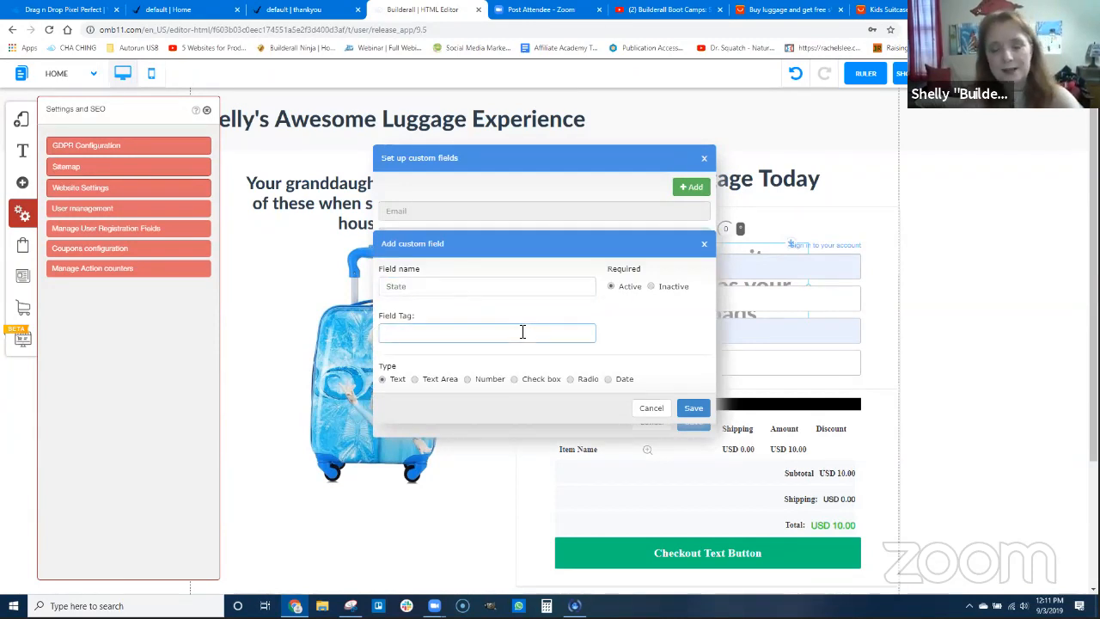
{"action": "left_click", "coordinate": [694, 407]}
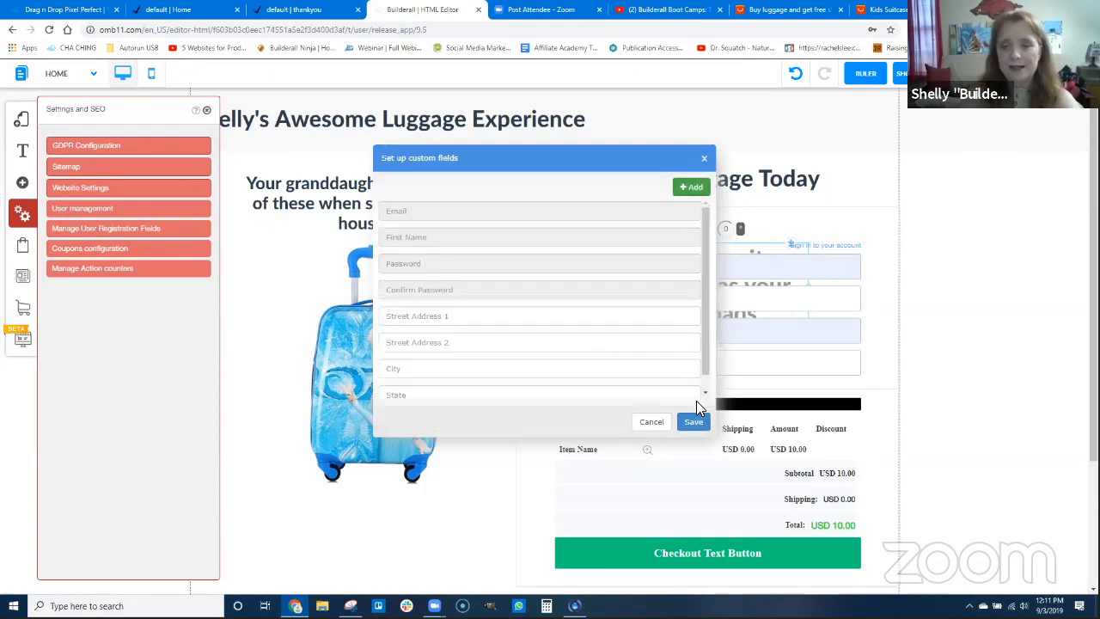
Add a required text user registration field named "Zip Code" with the tag "zip"
{"action": "left_click", "coordinate": [692, 187]}
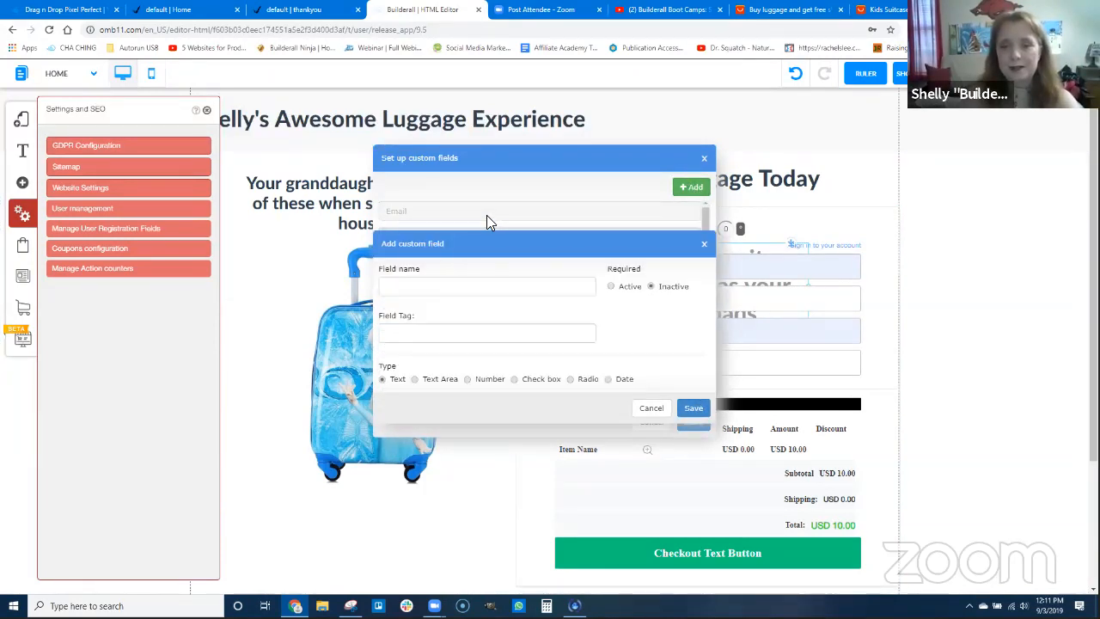
{"action": "left_click", "coordinate": [486, 216]}
{"action": "scroll", "coordinate": [495, 378], "scroll_direction": "down", "scroll_amount": 1}
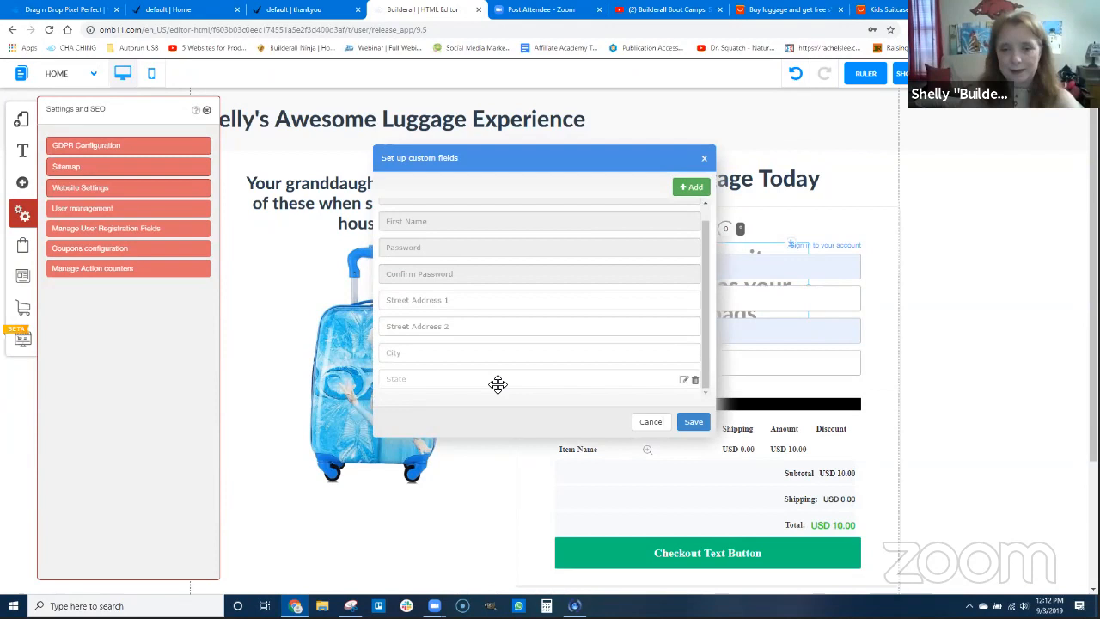
{"action": "left_click", "coordinate": [692, 188]}
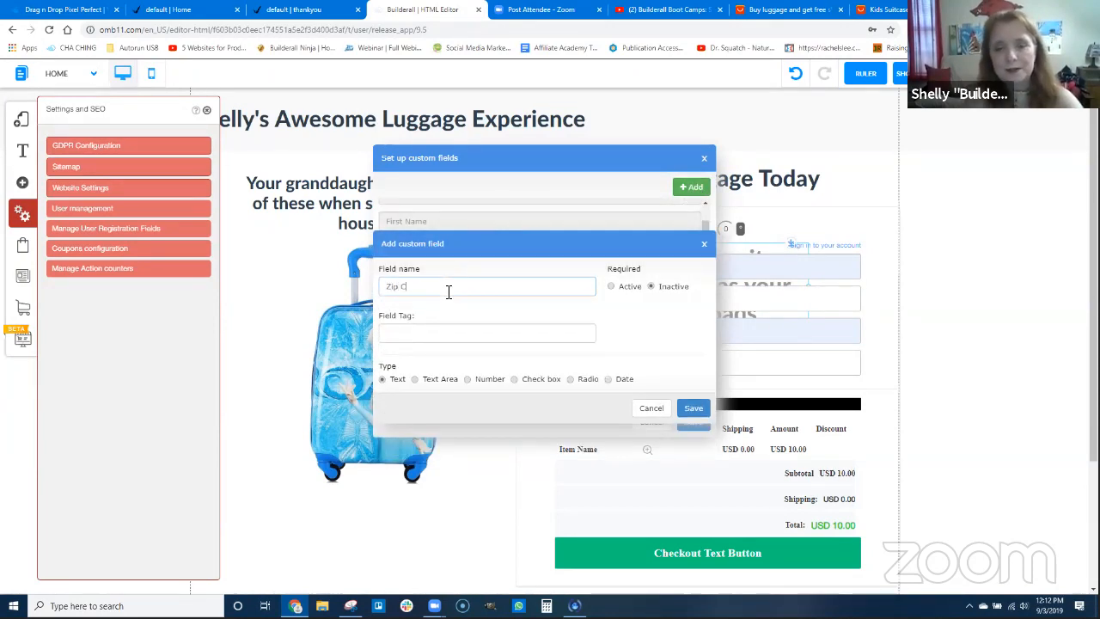
{"action": "left_click", "coordinate": [612, 286]}
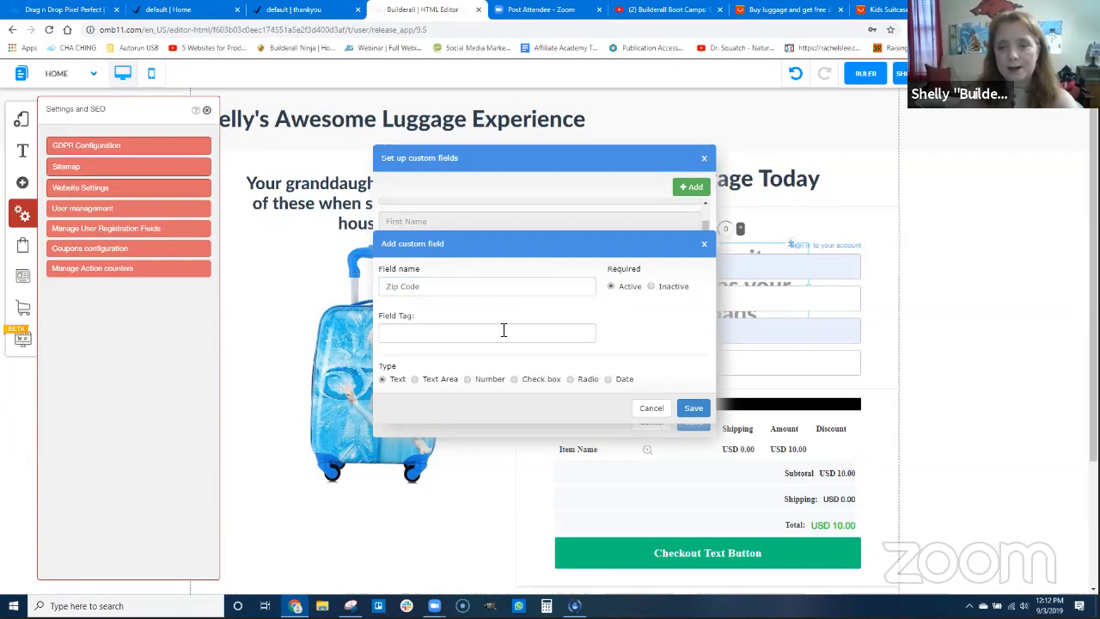
{"action": "left_click", "coordinate": [490, 342]}
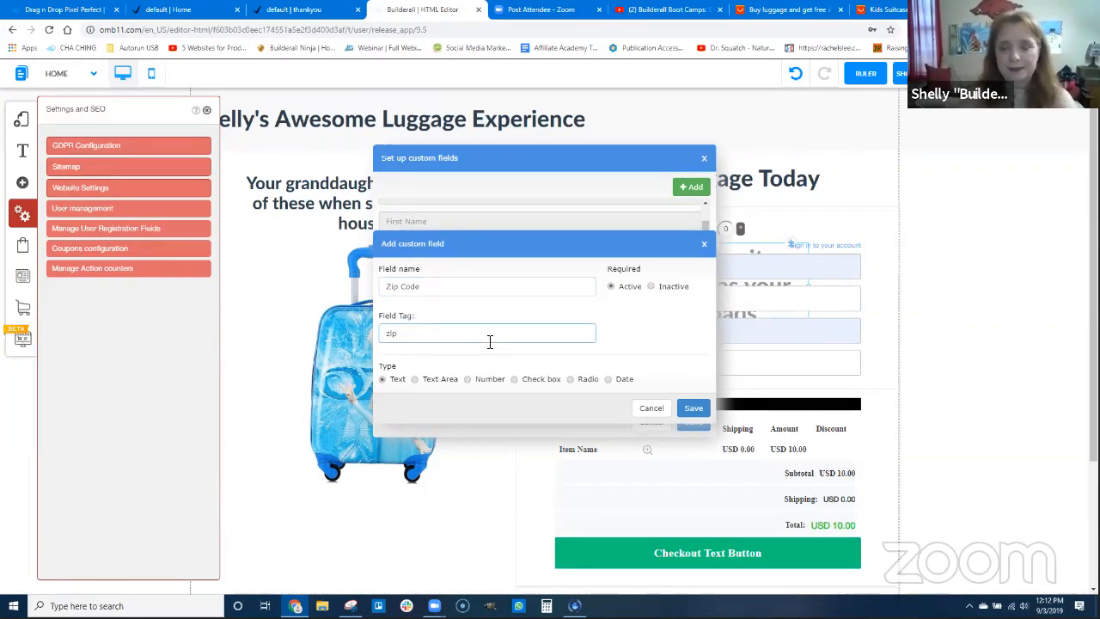
{"action": "left_click", "coordinate": [685, 409]}
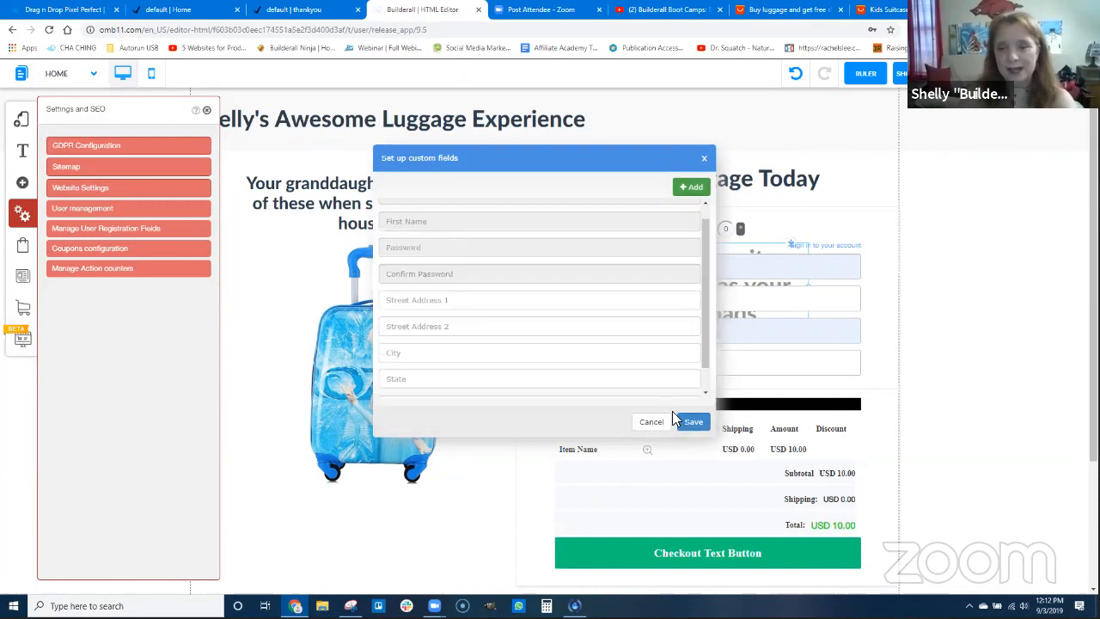
Save the custom user registration fields and close their setup dialog
{"action": "scroll", "coordinate": [489, 344], "scroll_direction": "down", "scroll_amount": 1}
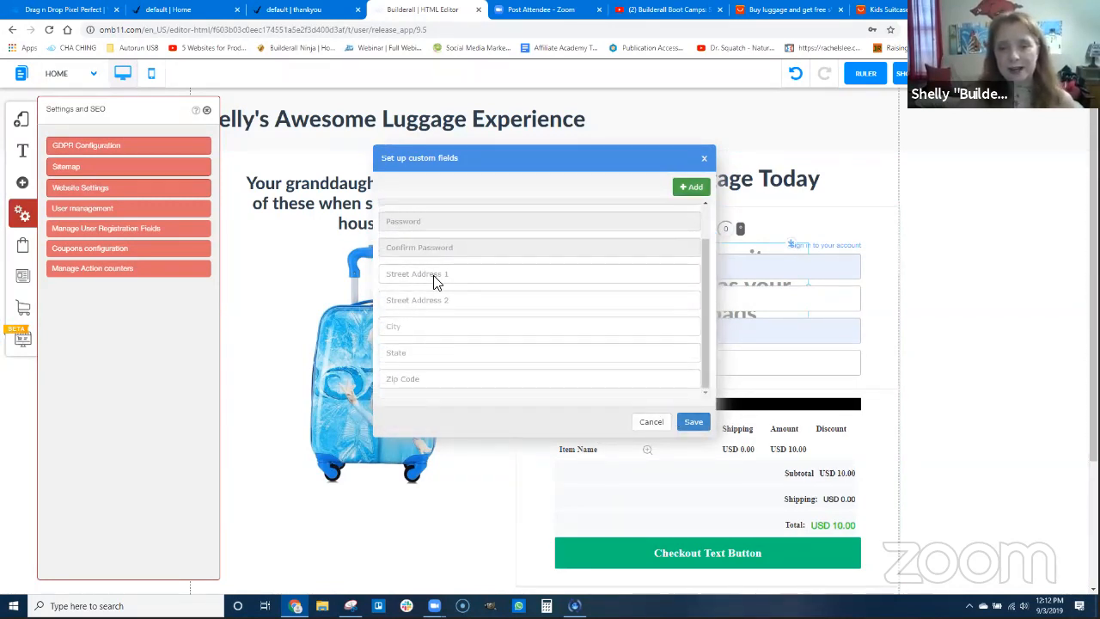
{"action": "left_click", "coordinate": [694, 422]}
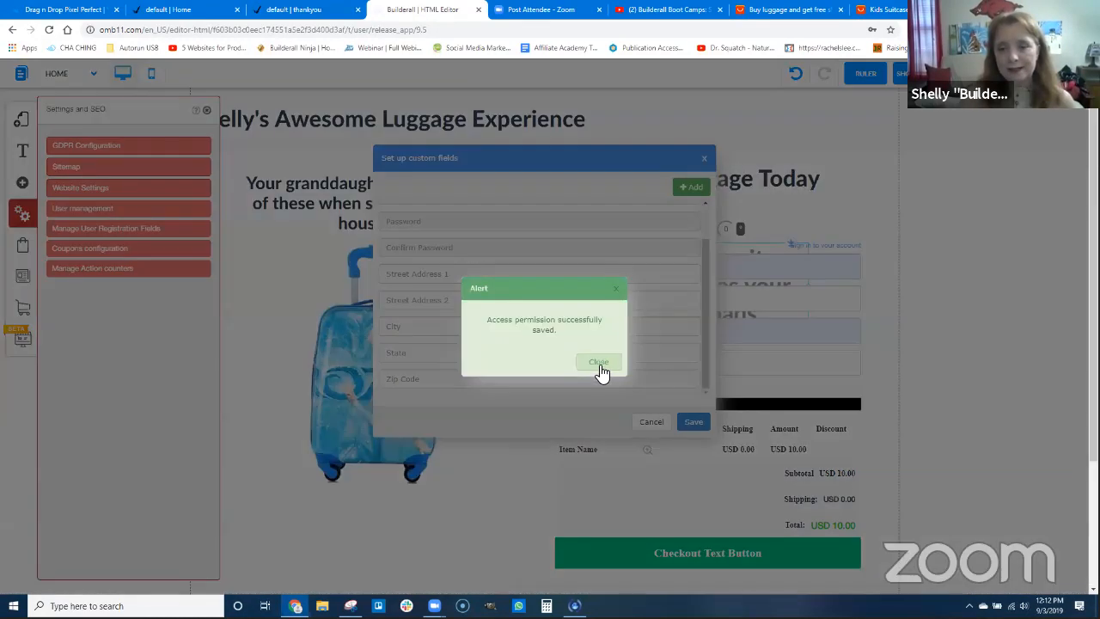
{"action": "left_click", "coordinate": [600, 364]}
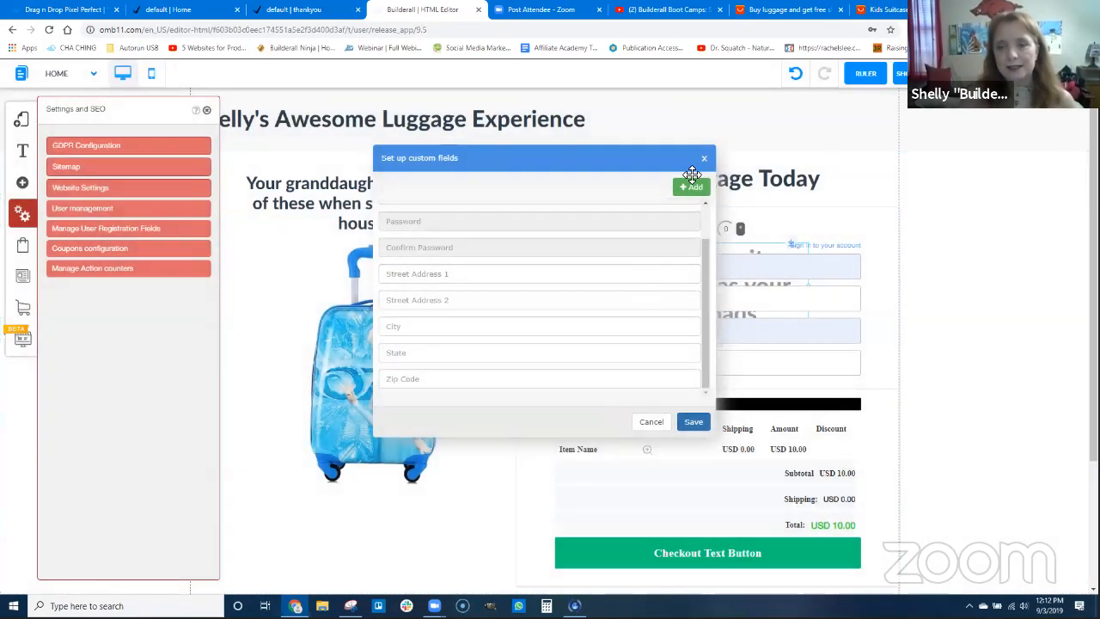
{"action": "left_click", "coordinate": [703, 159]}
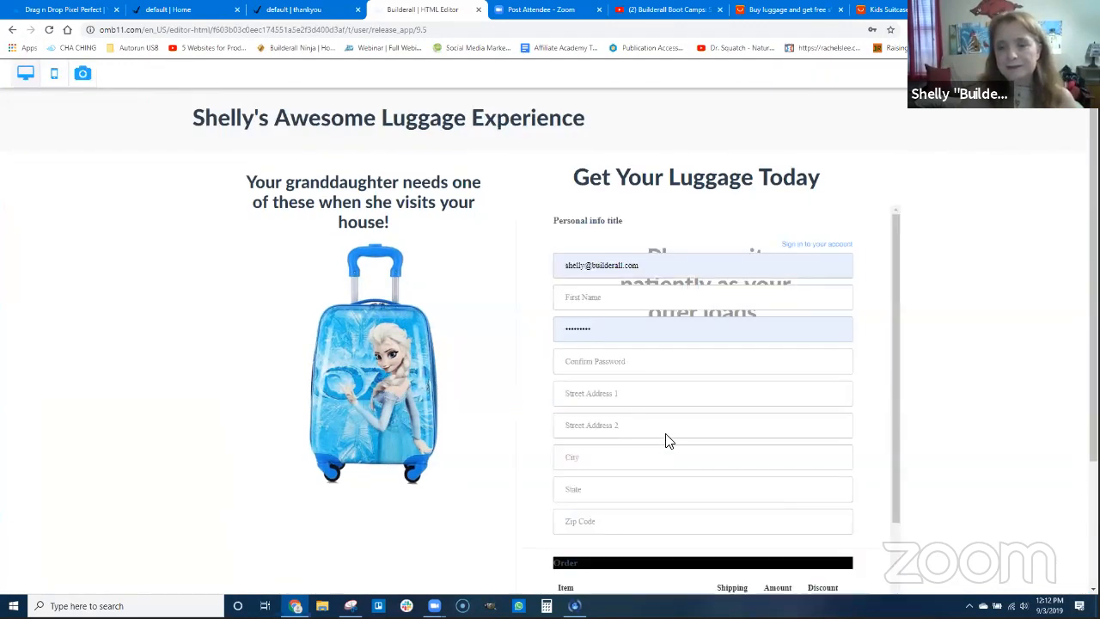
Check the address fields in the page preview's checkout form and return to the editor
{"action": "scroll", "coordinate": [675, 422], "scroll_direction": "down", "scroll_amount": 2}
{"action": "scroll", "coordinate": [628, 344], "scroll_direction": "up", "scroll_amount": 1}
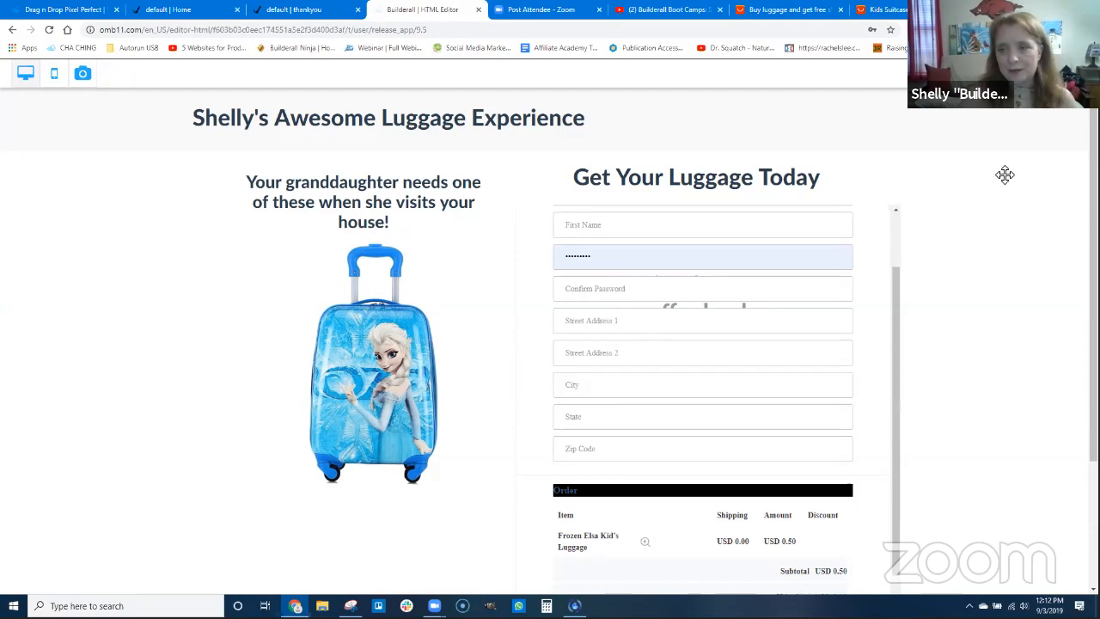
{"action": "left_click", "coordinate": [1071, 74]}
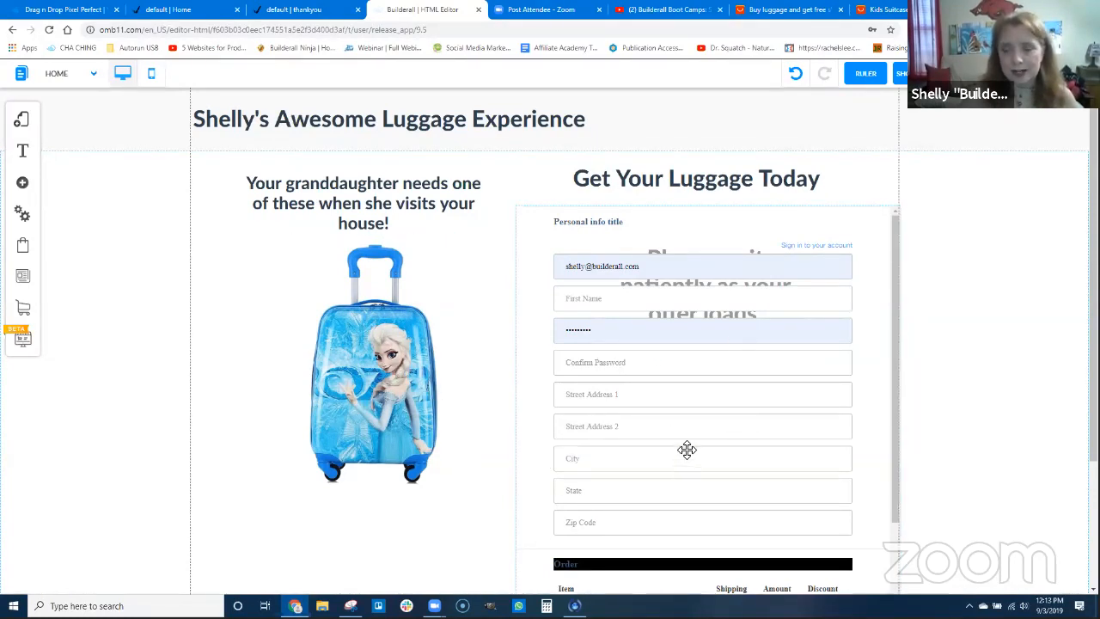
Nudge the checkout form slightly to the left and turn off its Password Required option
{"action": "left_click_drag", "start_coordinate": [702, 416], "coordinate": [693, 417]}
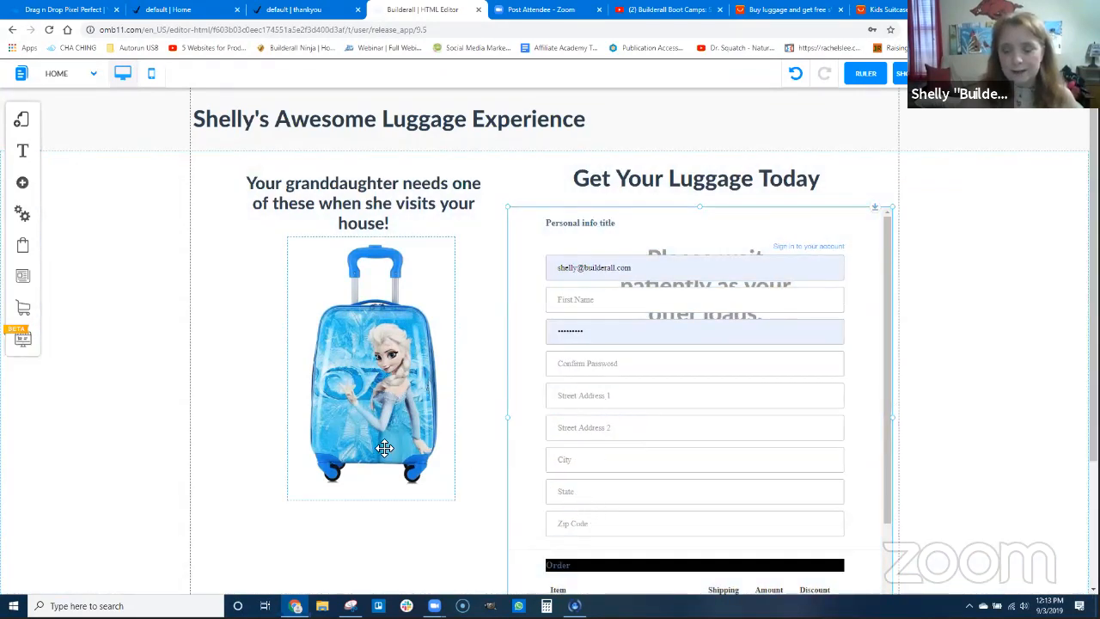
{"action": "left_click", "coordinate": [22, 217]}
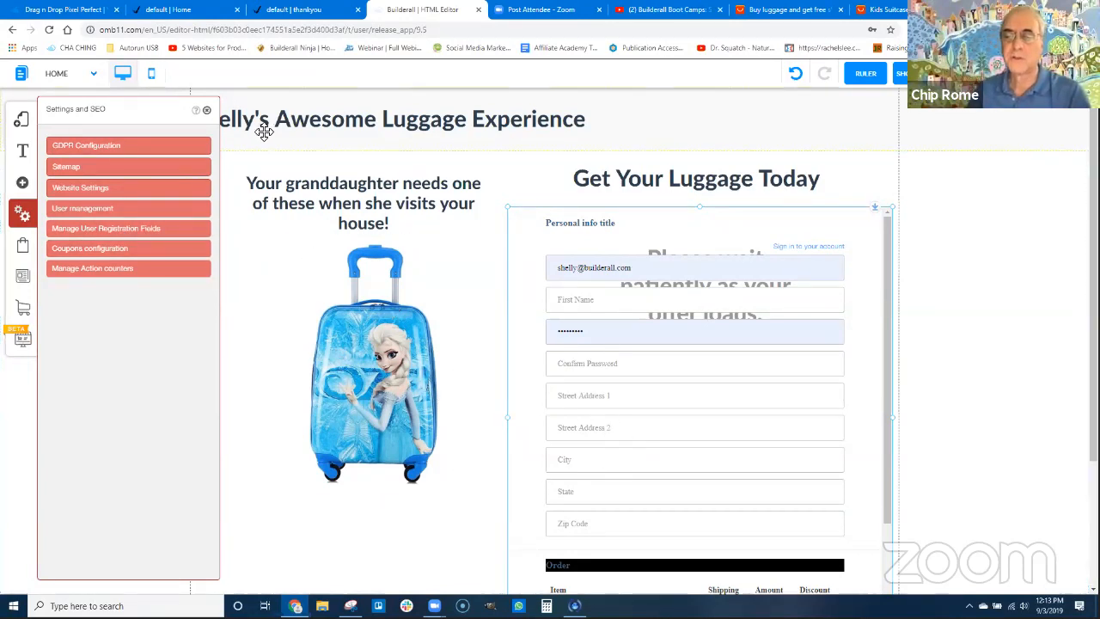
{"action": "left_click", "coordinate": [207, 110]}
{"action": "left_click", "coordinate": [650, 354]}
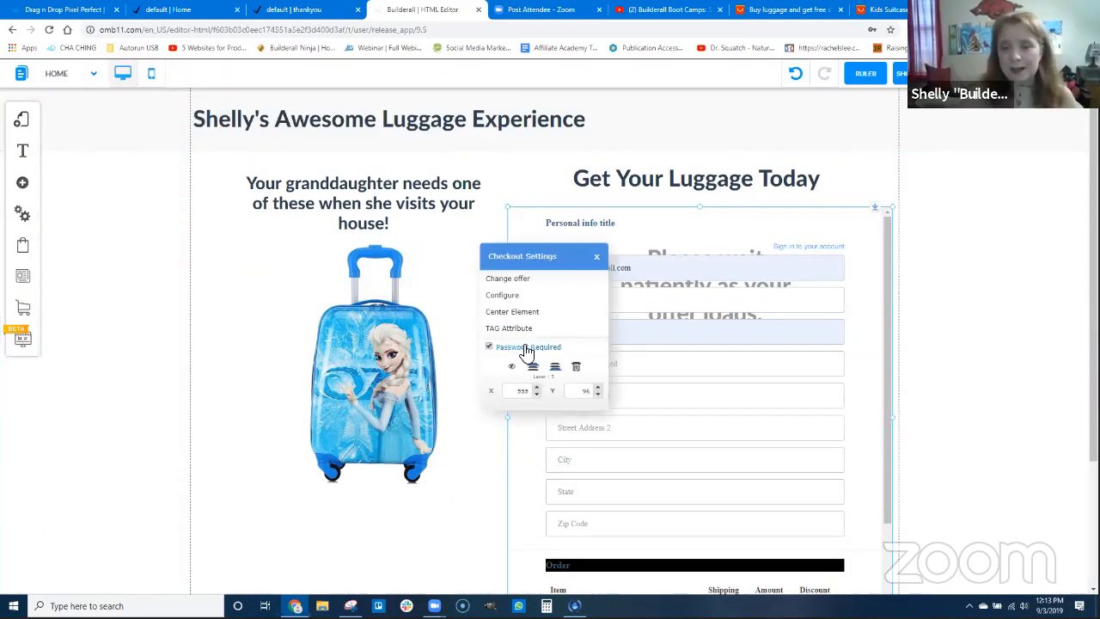
{"action": "left_click", "coordinate": [488, 348]}
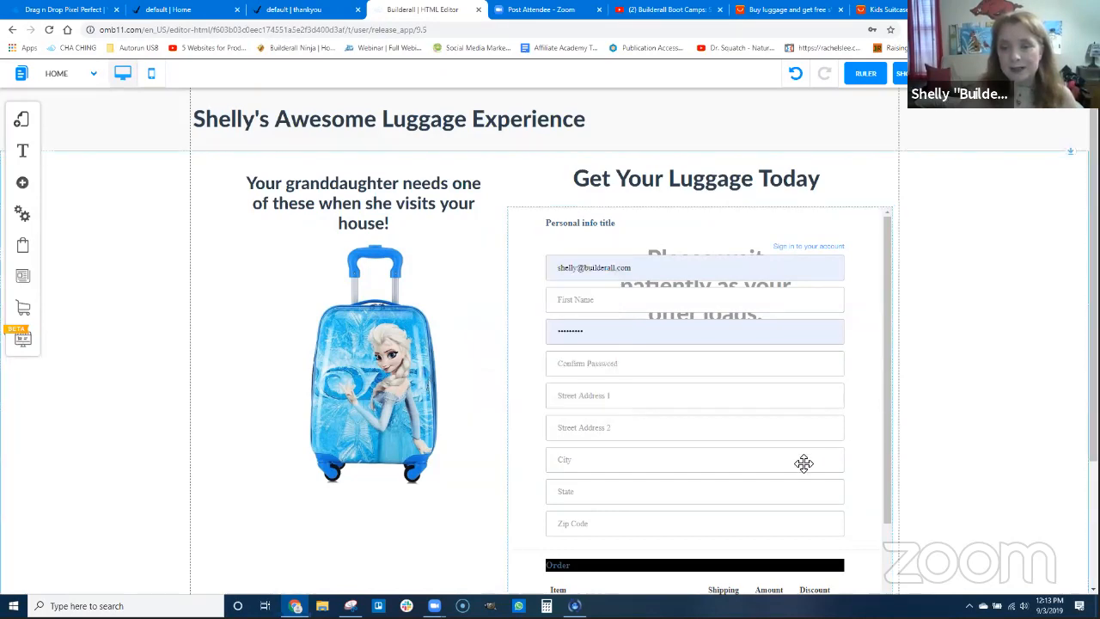
Preview the page with the updated checkout form, save the website changes, and dismiss the alert
{"action": "scroll", "coordinate": [816, 474], "scroll_direction": "down", "scroll_amount": 2}
{"action": "scroll", "coordinate": [827, 373], "scroll_direction": "up", "scroll_amount": 2}
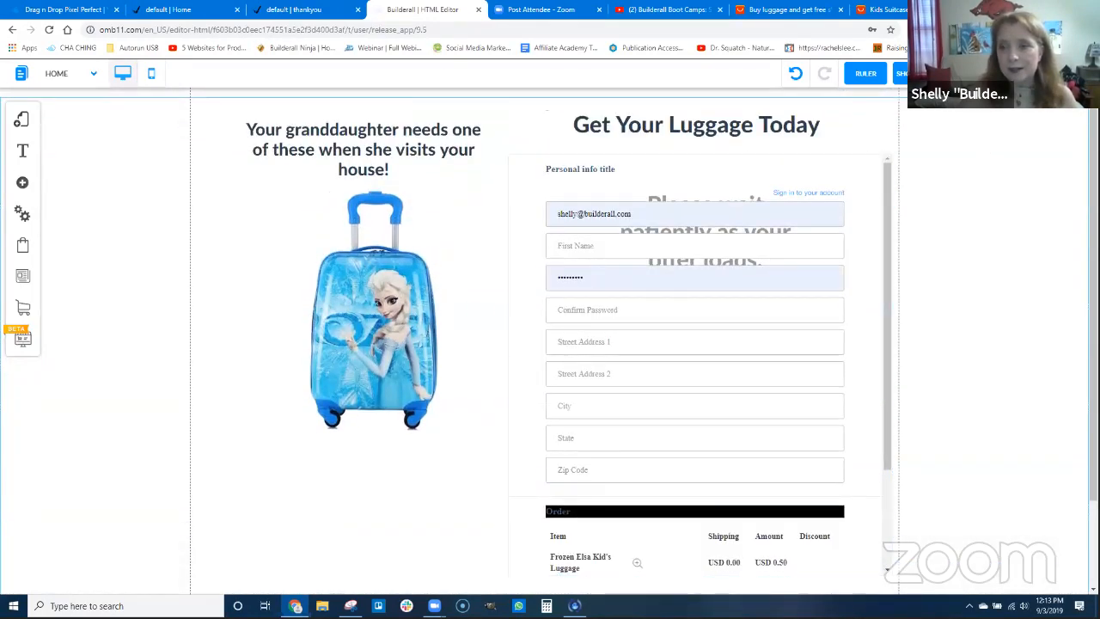
{"action": "left_click", "coordinate": [1003, 74]}
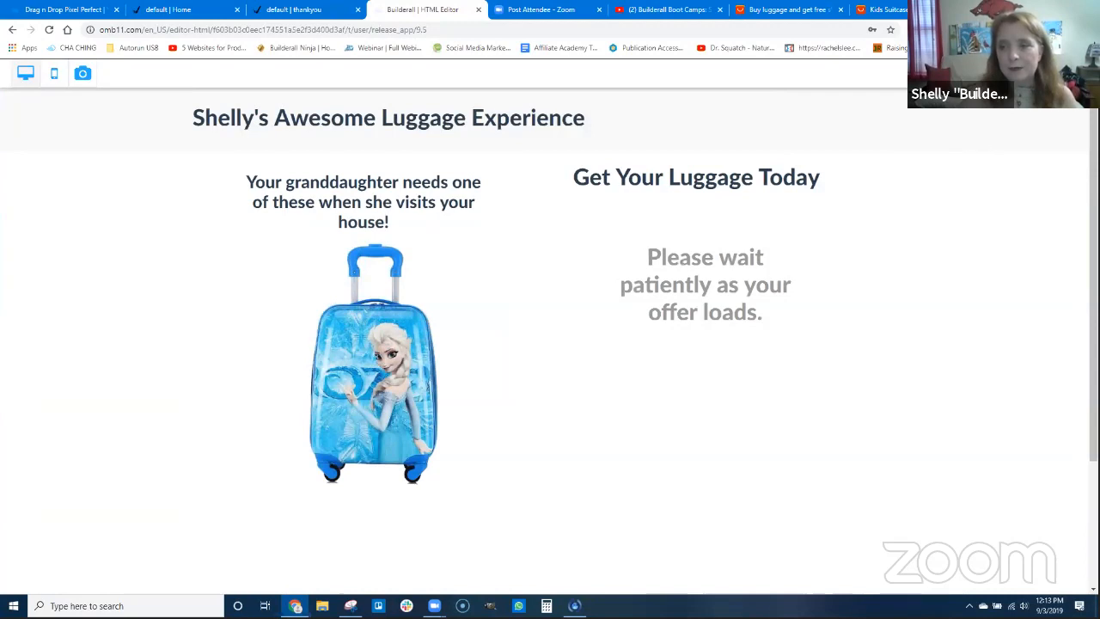
{"action": "left_click", "coordinate": [1044, 74]}
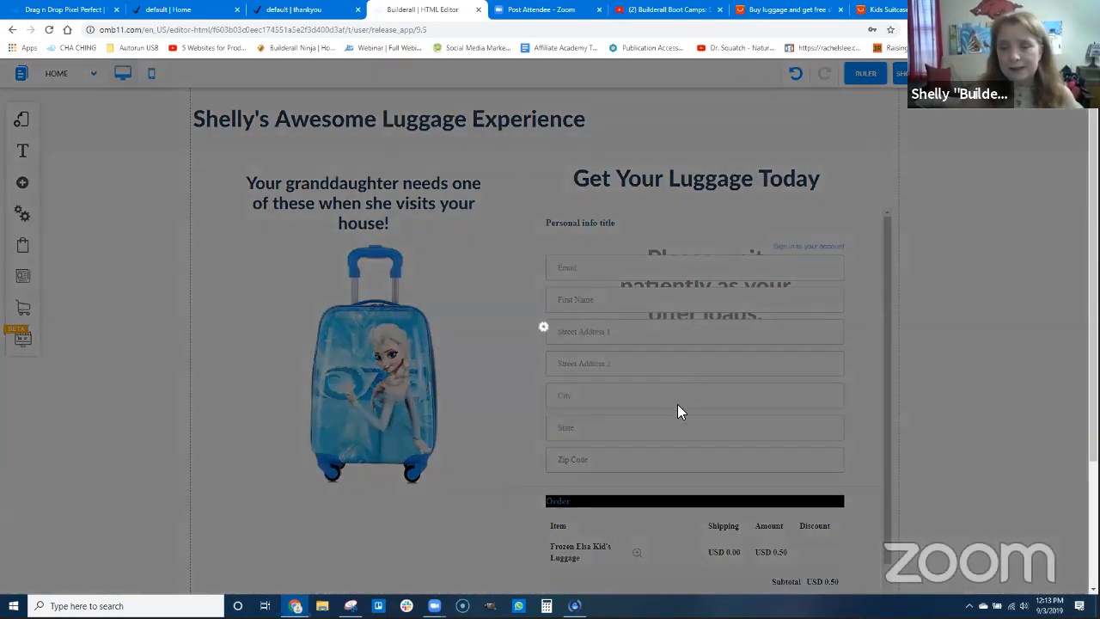
{"action": "left_click", "coordinate": [683, 442]}
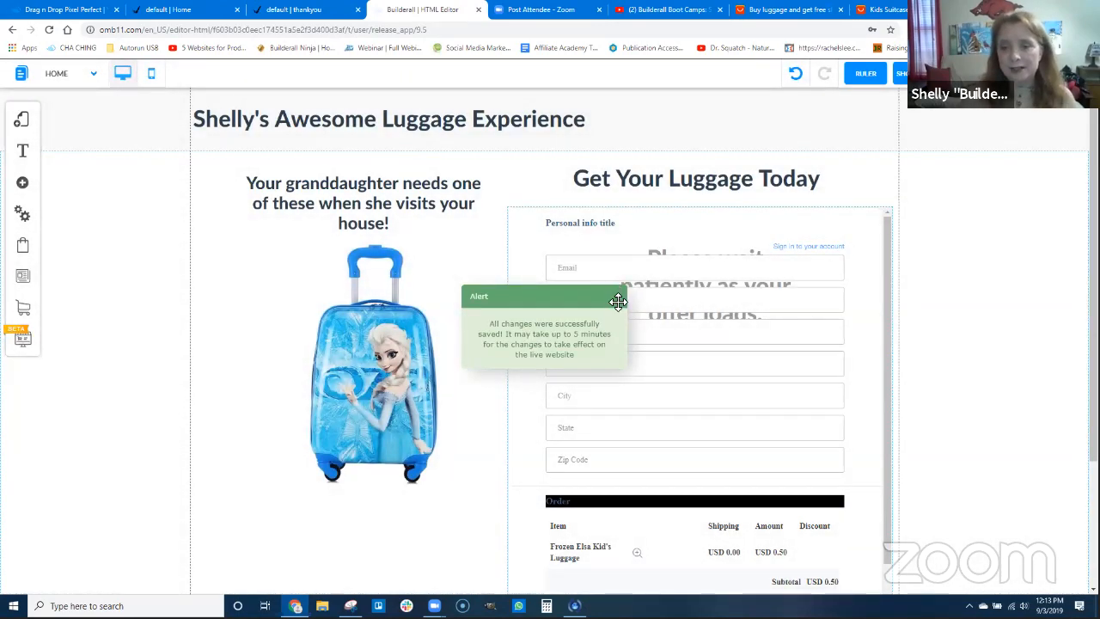
{"action": "left_click", "coordinate": [618, 298]}
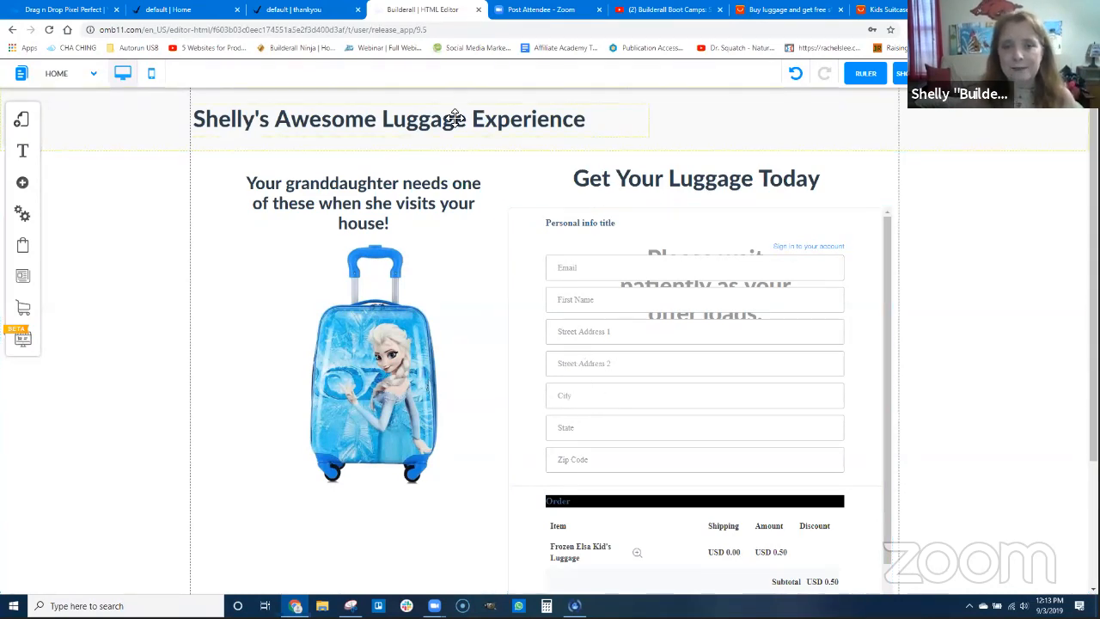
Switch to the published luggage home page and reload it to check the checkout form
{"action": "left_click", "coordinate": [172, 10]}
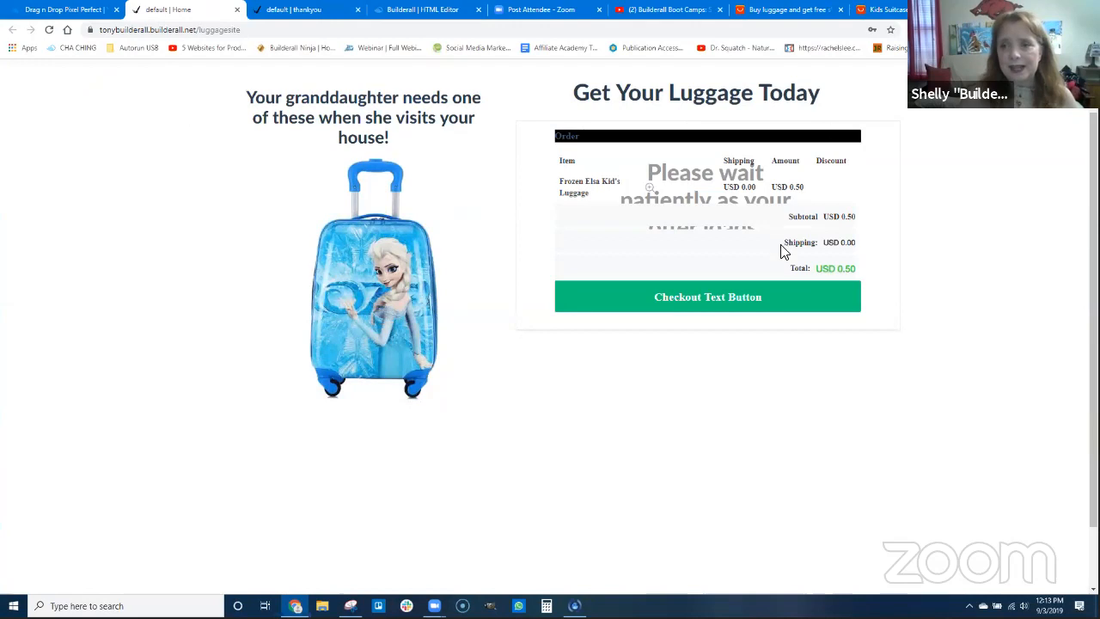
{"action": "scroll", "coordinate": [696, 225], "scroll_direction": "up", "scroll_amount": 1}
{"action": "left_click", "coordinate": [49, 30]}
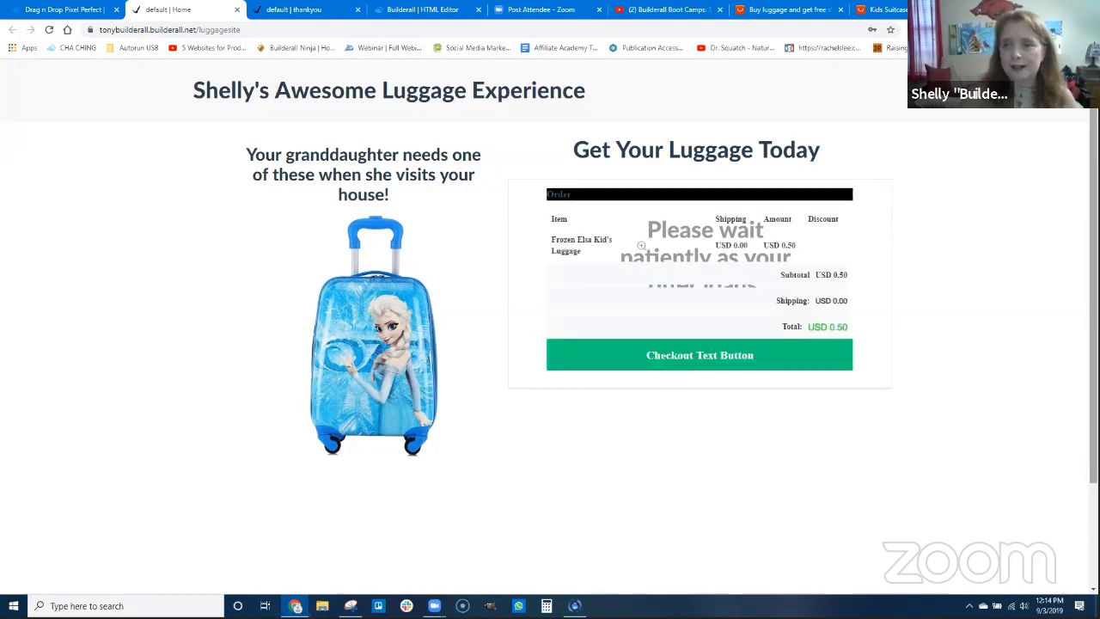
Copy the published luggage site's address and open it in a new incognito window
{"action": "left_click", "coordinate": [1088, 29]}
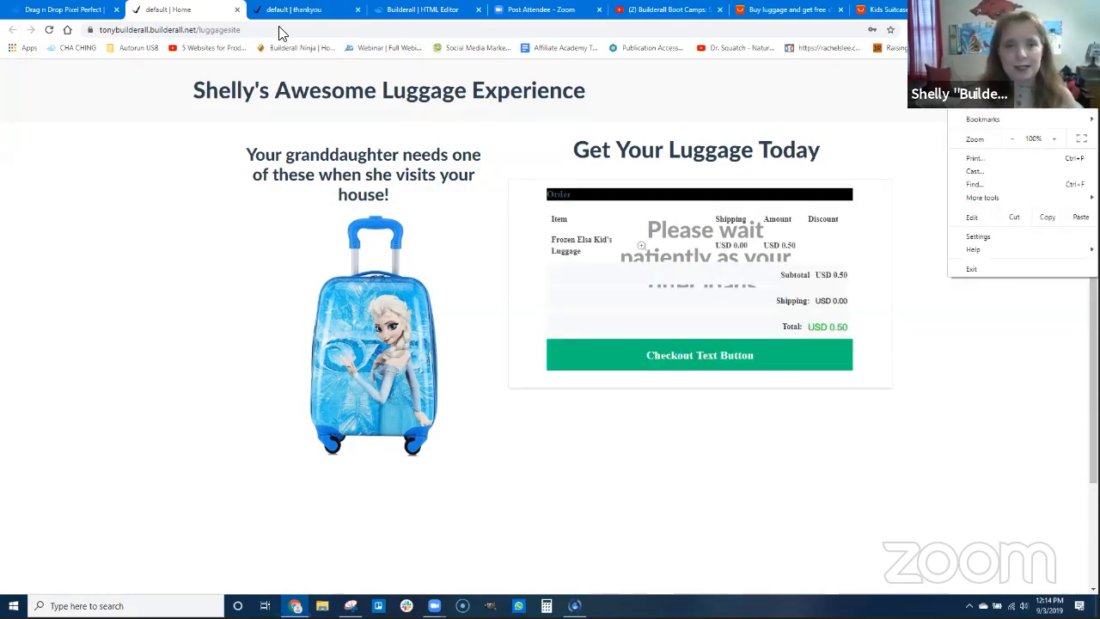
{"action": "left_click", "coordinate": [253, 29]}
{"action": "key", "text": "ctrl+c"}
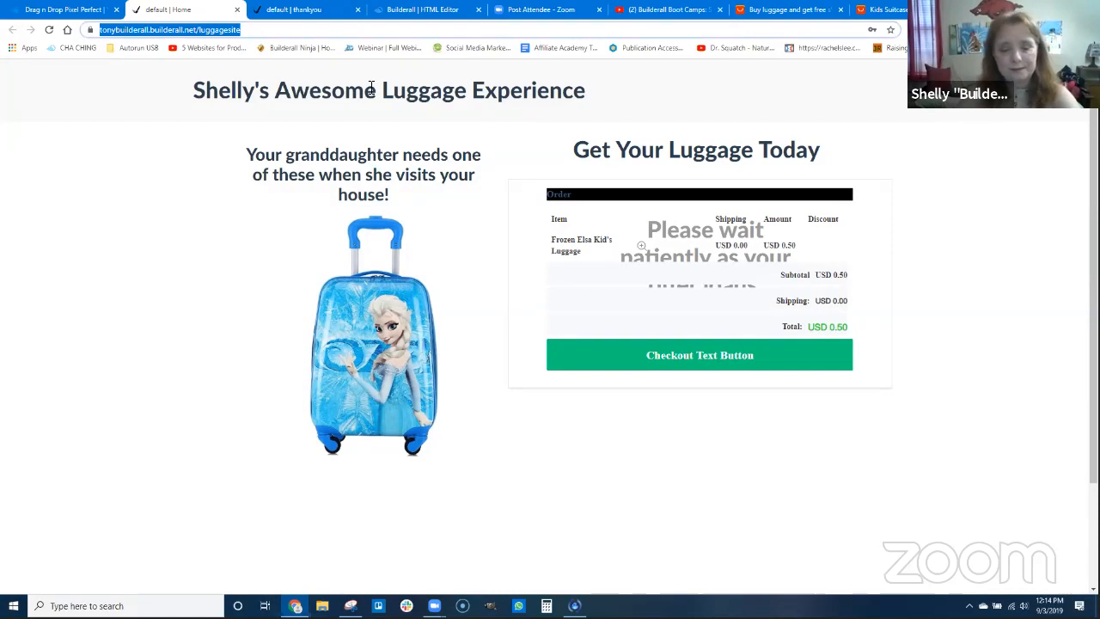
{"action": "left_click", "coordinate": [1089, 29]}
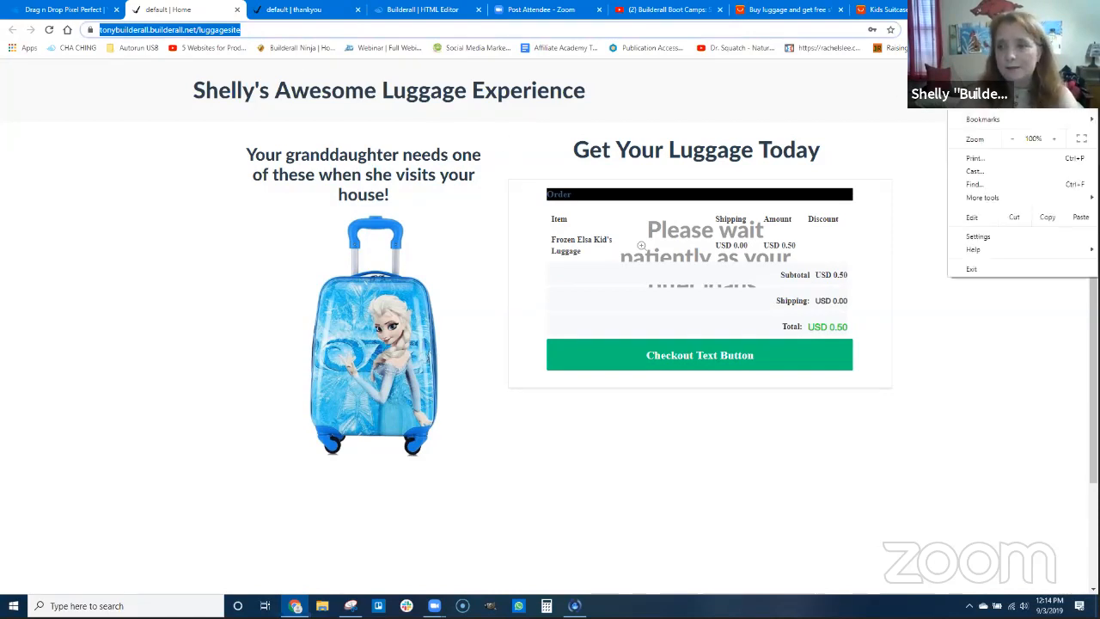
{"action": "left_click", "coordinate": [1001, 74]}
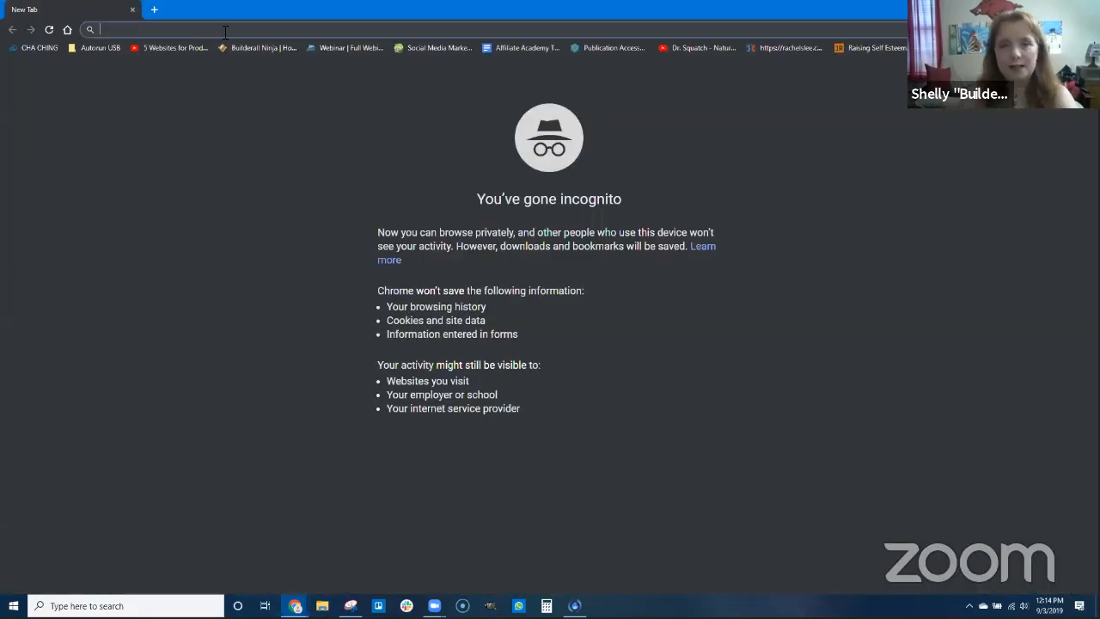
{"action": "key", "text": "ctrl+v"}
{"action": "key", "text": "Return"}
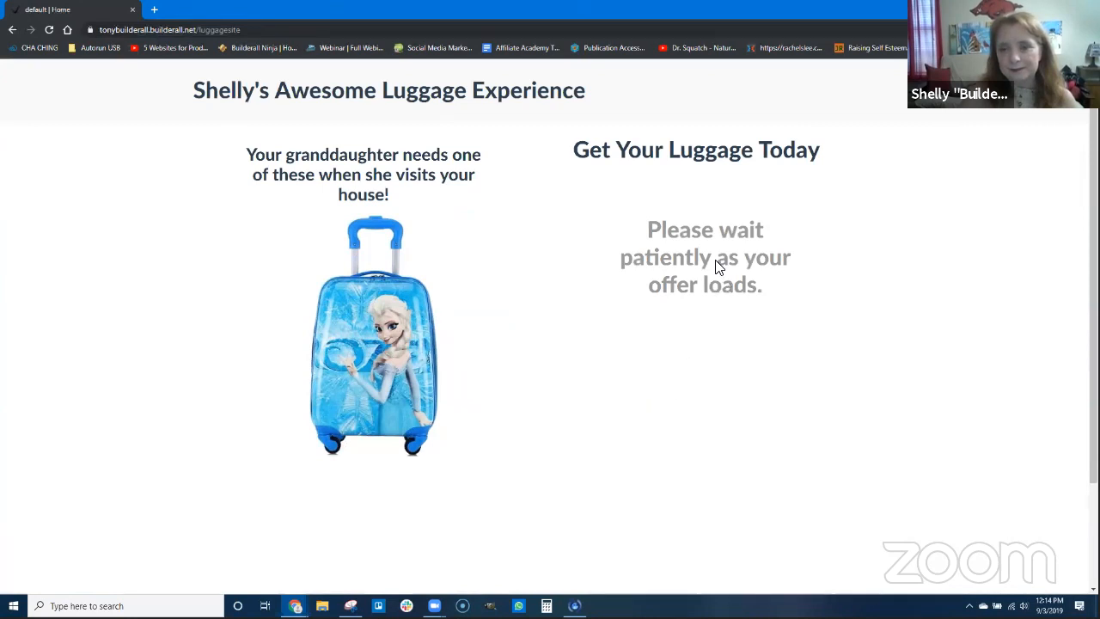
Fill in the customer's email and first name in the live checkout form
{"action": "left_click", "coordinate": [618, 240]}
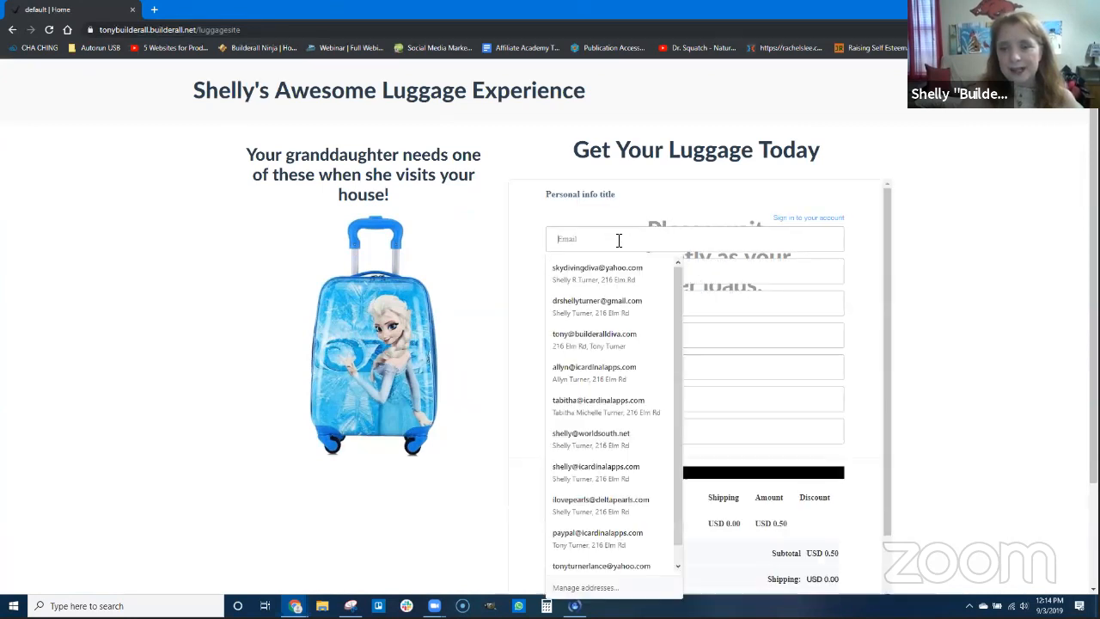
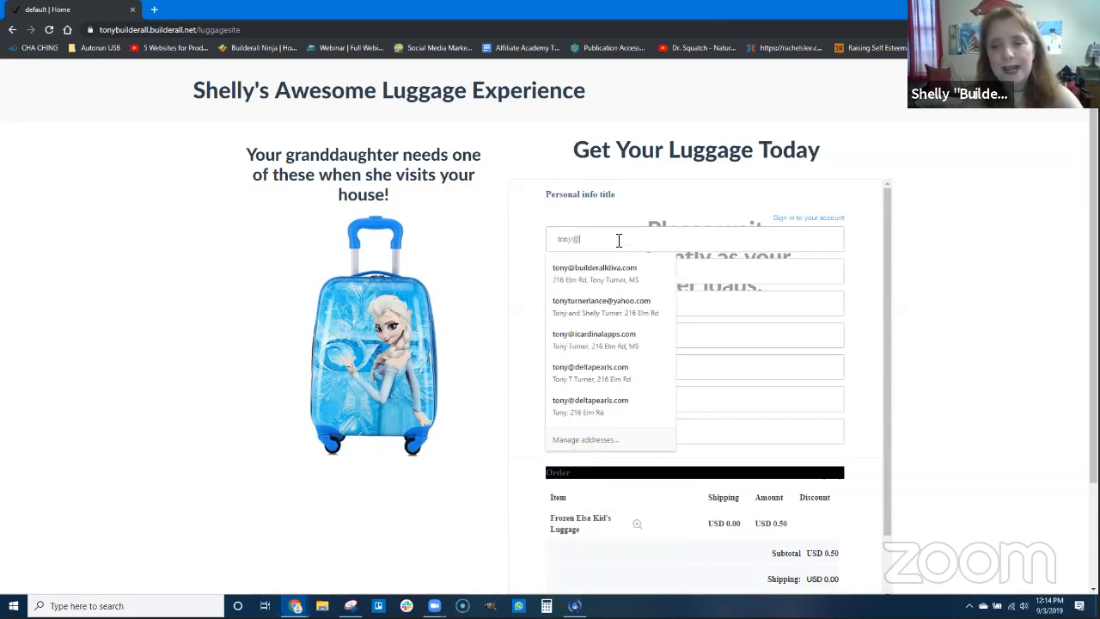
{"action": "key", "text": "Tab"}
{"action": "type", "text": "Tony"}
{"action": "key", "text": "Tab"}
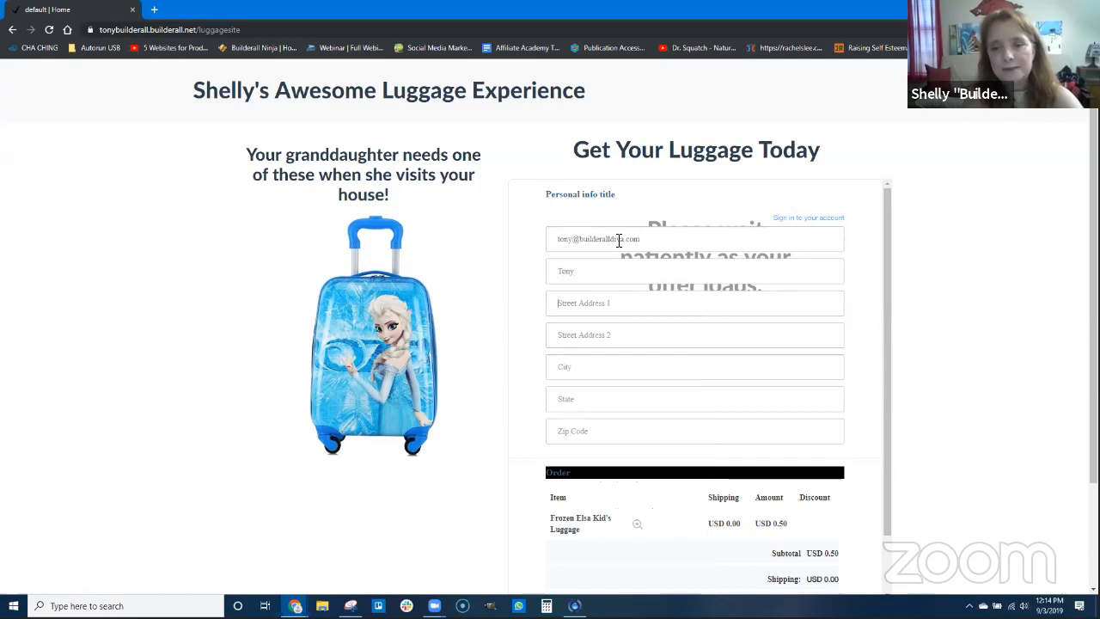
Fill in the customer's street address, city, state and zip code, leaving Street Address 2 empty
{"action": "key", "text": "Tab"}
{"action": "type", "text": "Batesvill"}
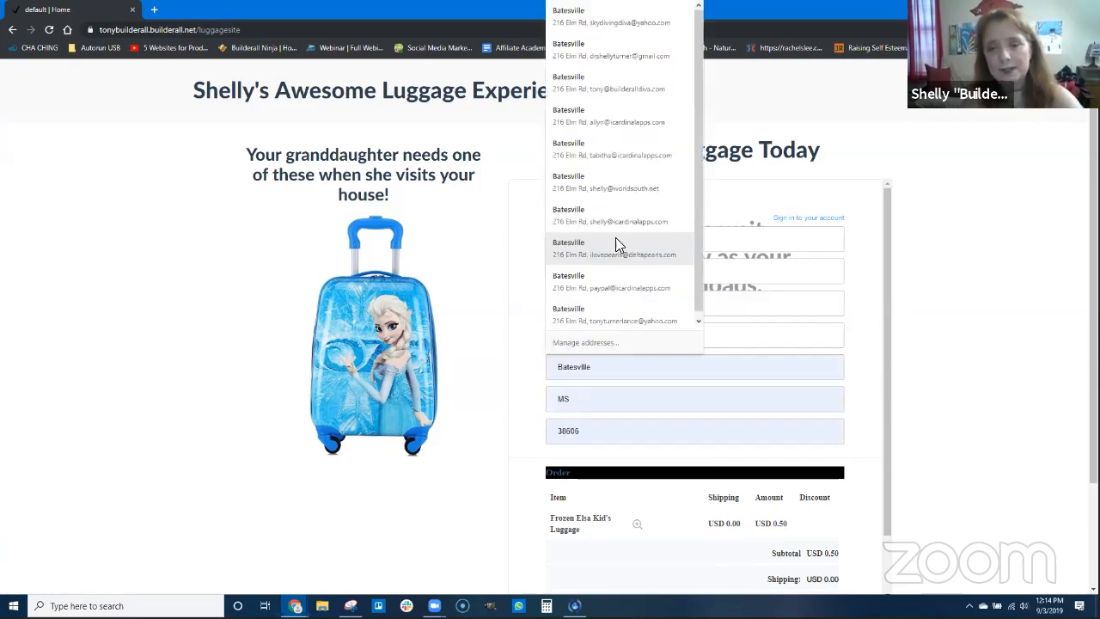
{"action": "key", "text": "Tab"}
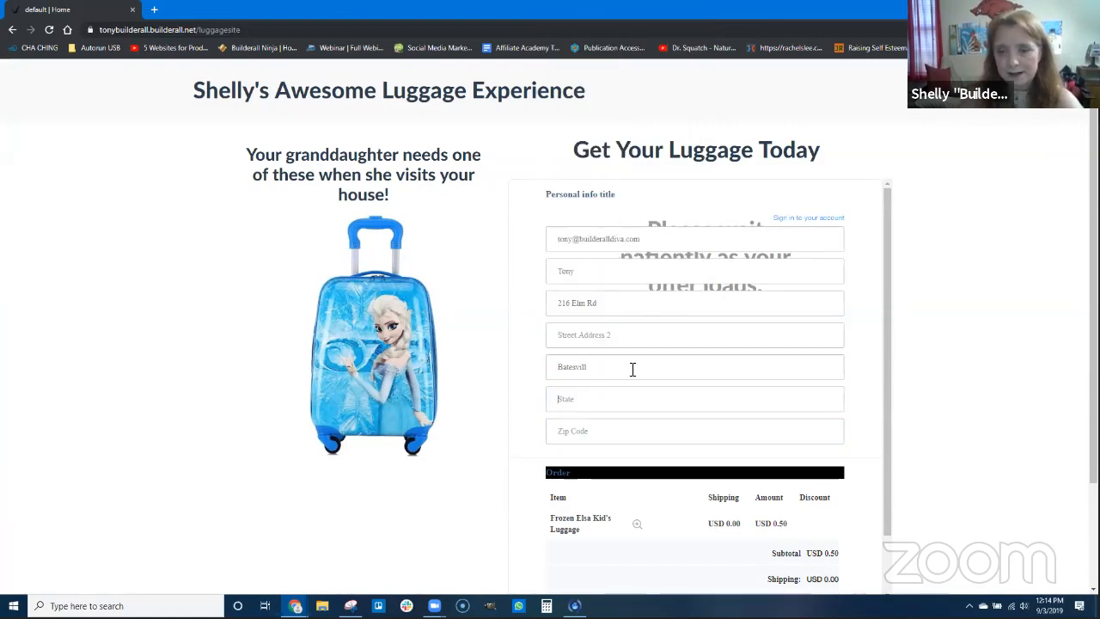
{"action": "left_click", "coordinate": [601, 397]}
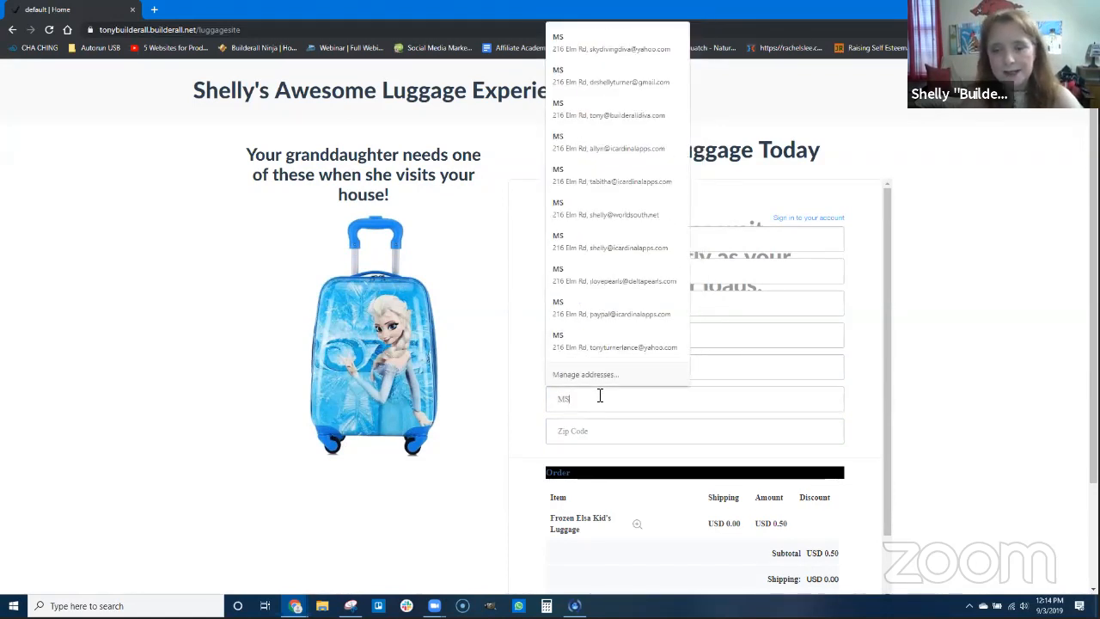
{"action": "key", "text": "Tab"}
{"action": "type", "text": "3"}
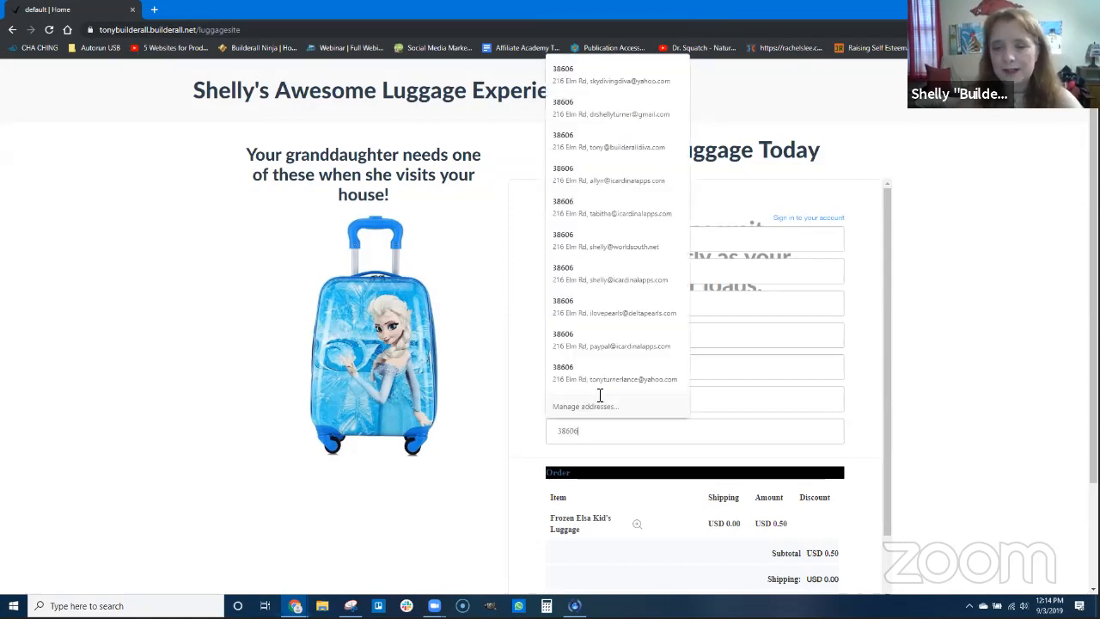
{"action": "type", "text": "8606"}
Submit the luggage order and log in to PayPal with the buyer's account email
{"action": "scroll", "coordinate": [600, 395], "scroll_direction": "down", "scroll_amount": 2}
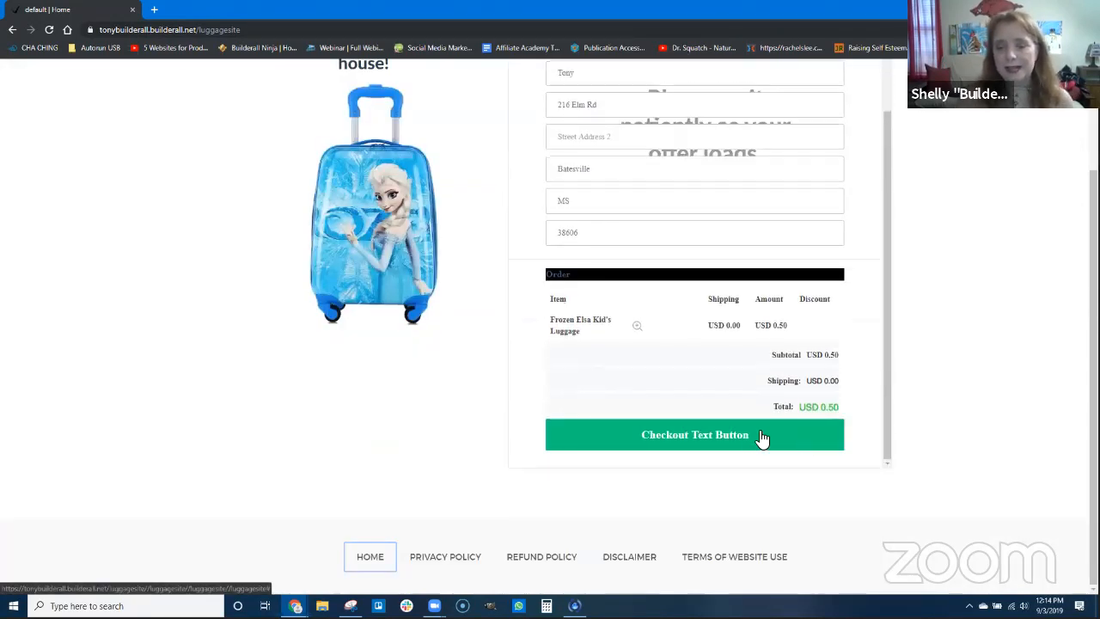
{"action": "left_click", "coordinate": [698, 435]}
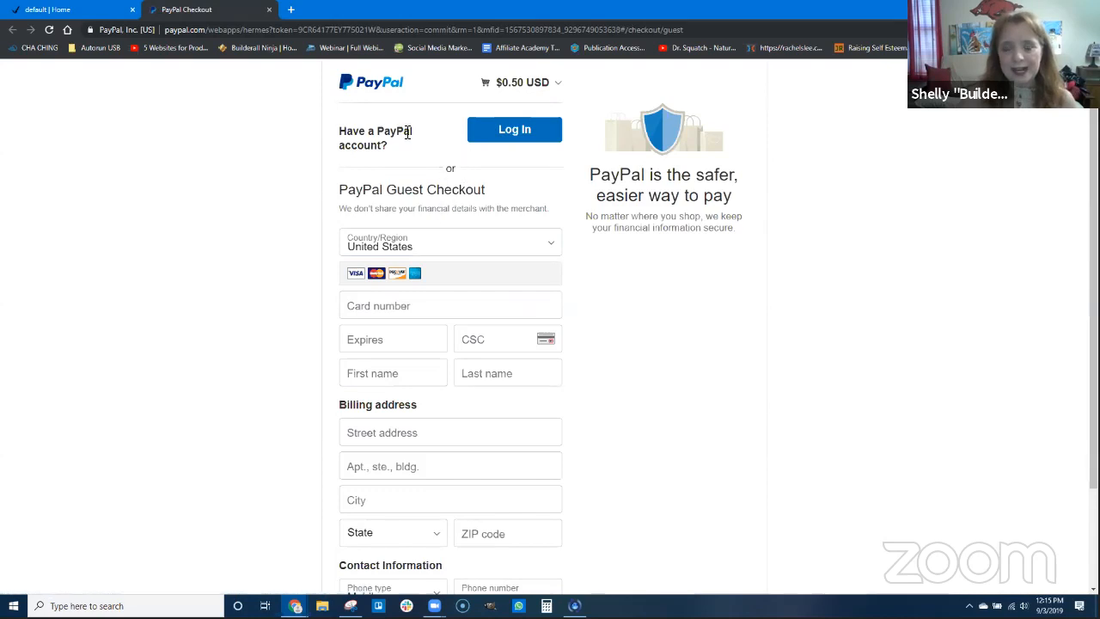
{"action": "left_click", "coordinate": [499, 147]}
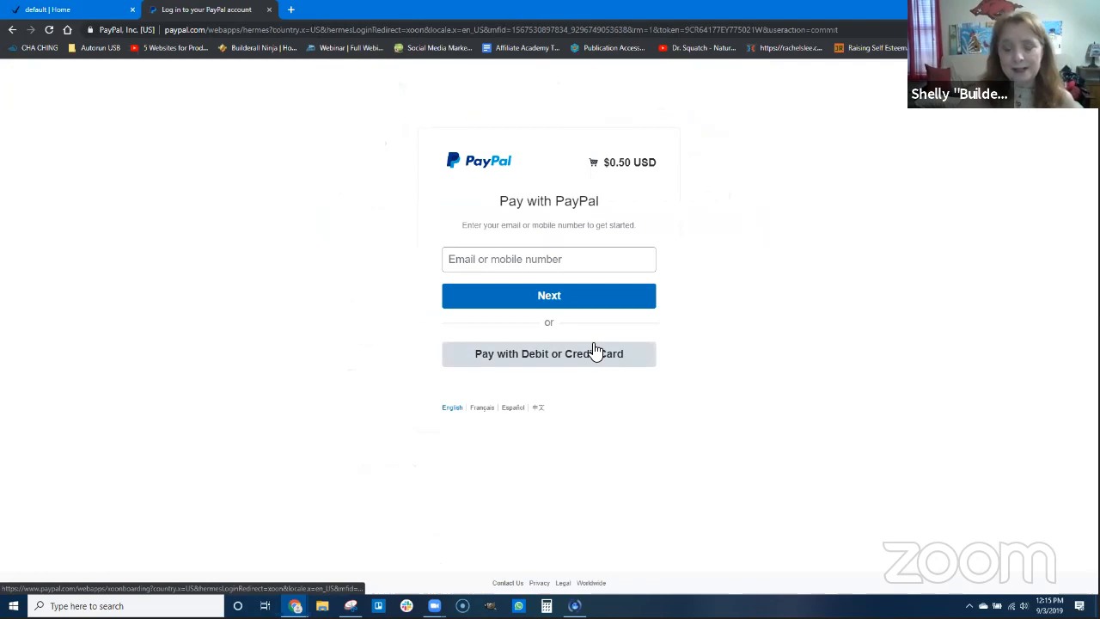
{"action": "left_click", "coordinate": [522, 260]}
{"action": "left_click", "coordinate": [514, 293]}
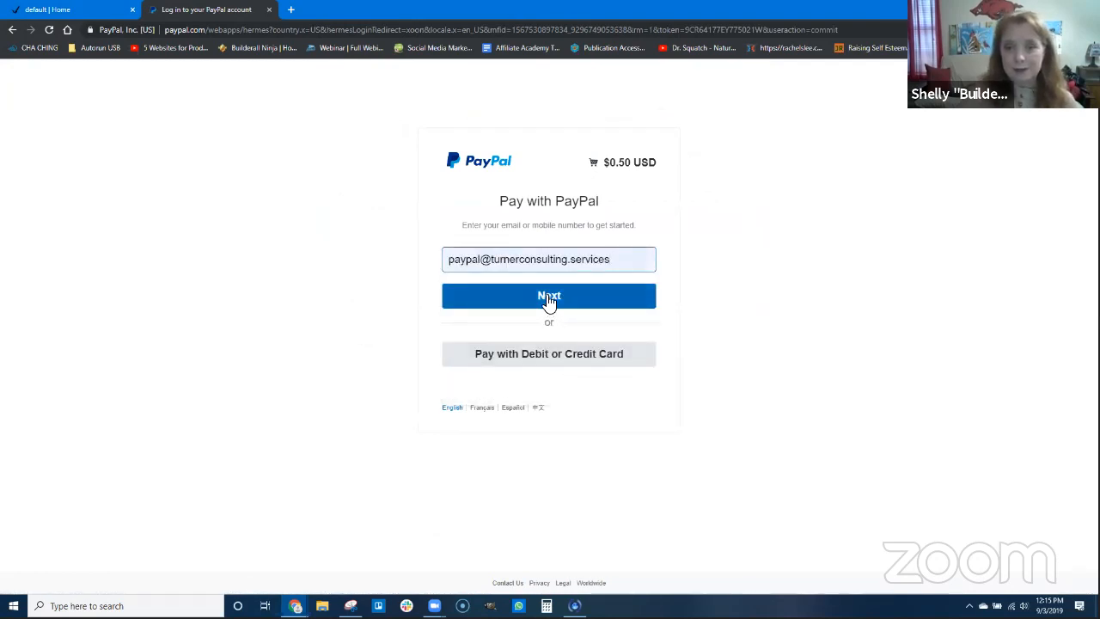
{"action": "left_click", "coordinate": [548, 298]}
{"action": "left_click", "coordinate": [560, 371]}
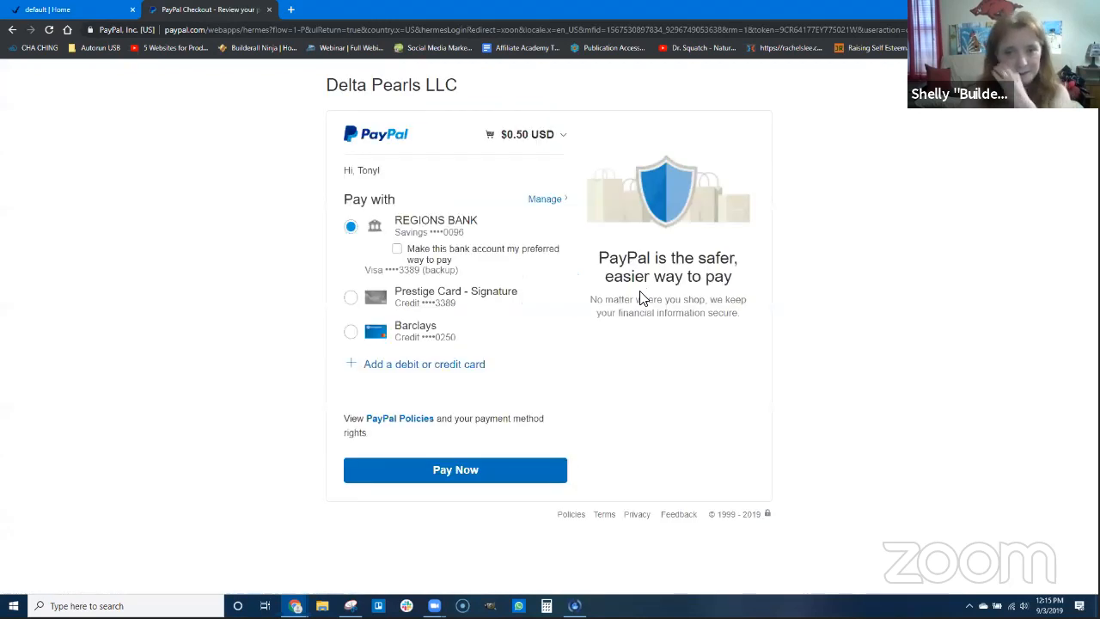
Pay the $0.50 order with the preselected bank account and return to the merchant's site
{"action": "scroll", "coordinate": [438, 344], "scroll_direction": "down", "scroll_amount": 1}
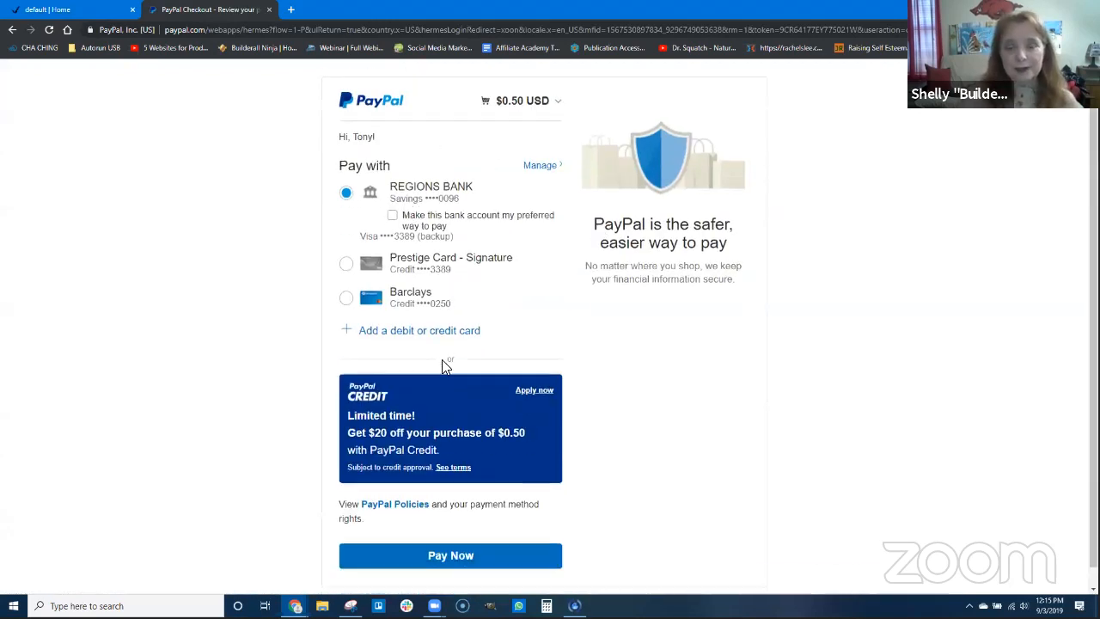
{"action": "left_click", "coordinate": [447, 539]}
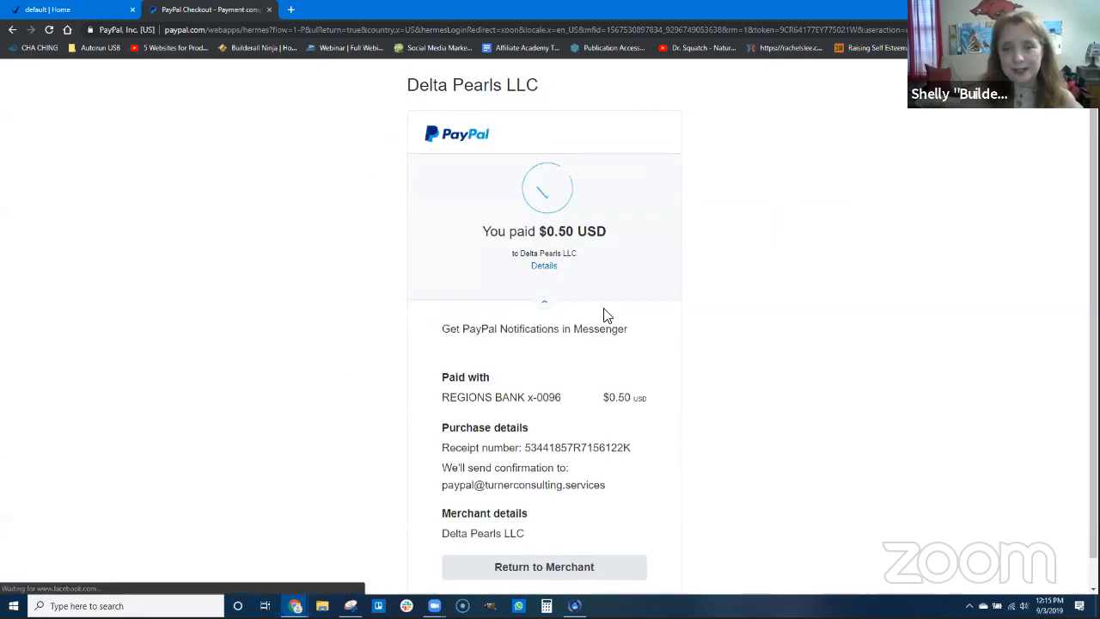
{"action": "scroll", "coordinate": [654, 404], "scroll_direction": "down", "scroll_amount": 1}
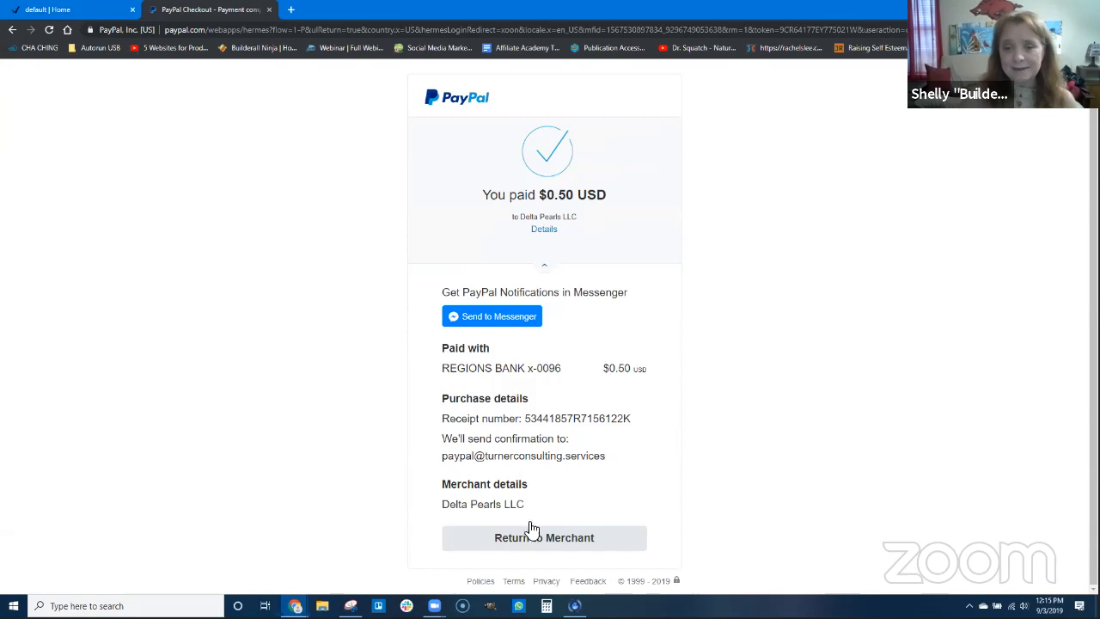
{"action": "left_click", "coordinate": [500, 545]}
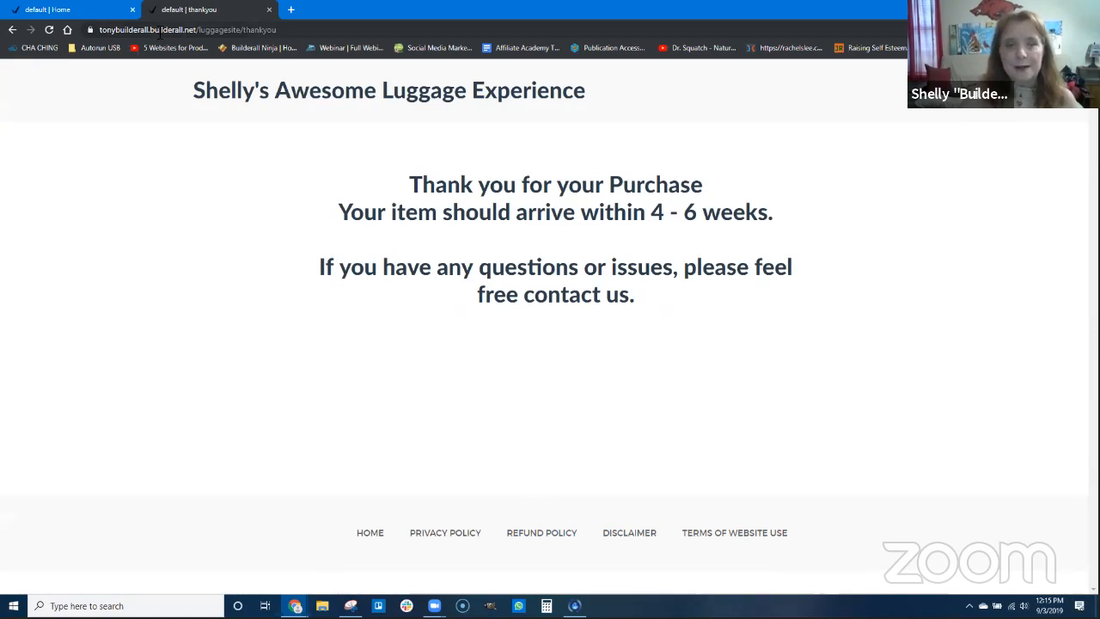
Look at the live home page again and go back to the Builderall HTML editor in the regular browser window
{"action": "left_click", "coordinate": [91, 14]}
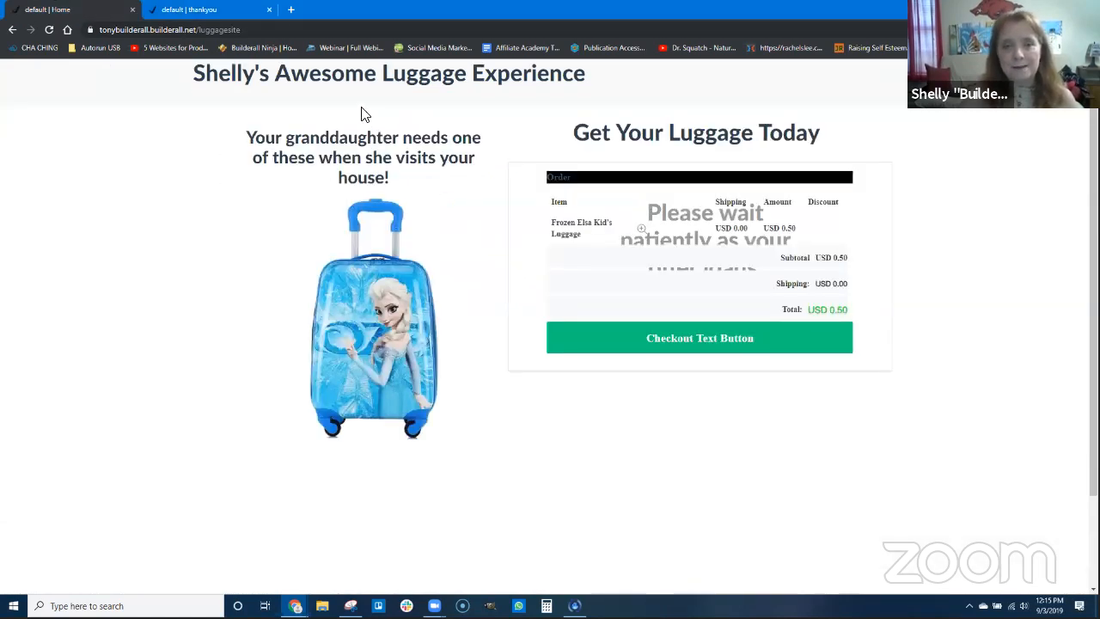
{"action": "scroll", "coordinate": [360, 114], "scroll_direction": "up", "scroll_amount": 1}
{"action": "mouse_move", "coordinate": [295, 606]}
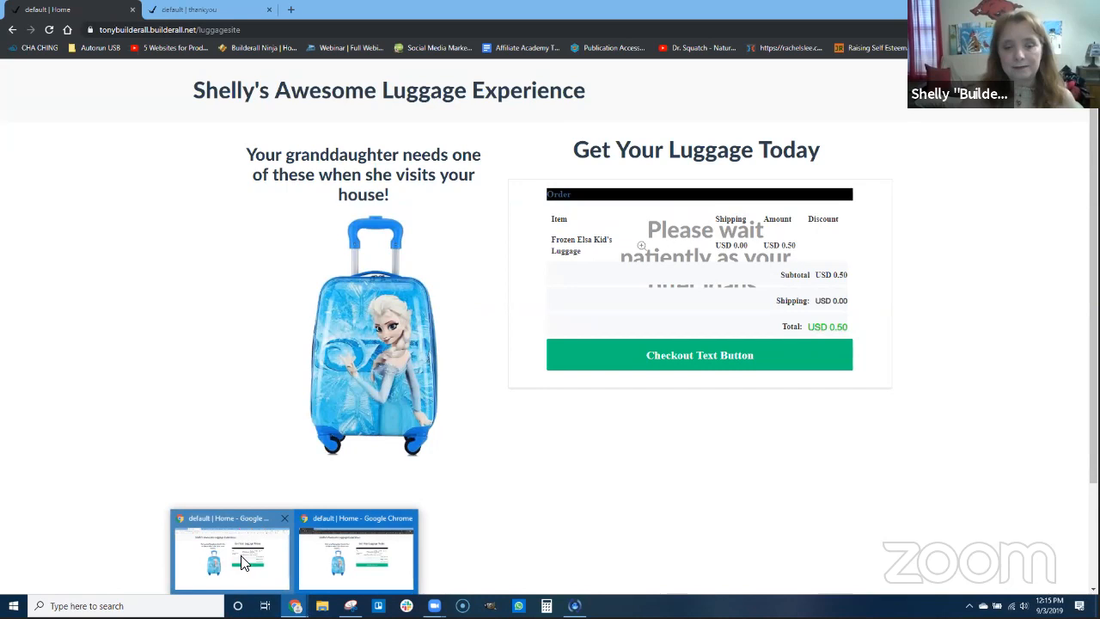
{"action": "left_click", "coordinate": [244, 565]}
{"action": "left_click", "coordinate": [415, 10]}
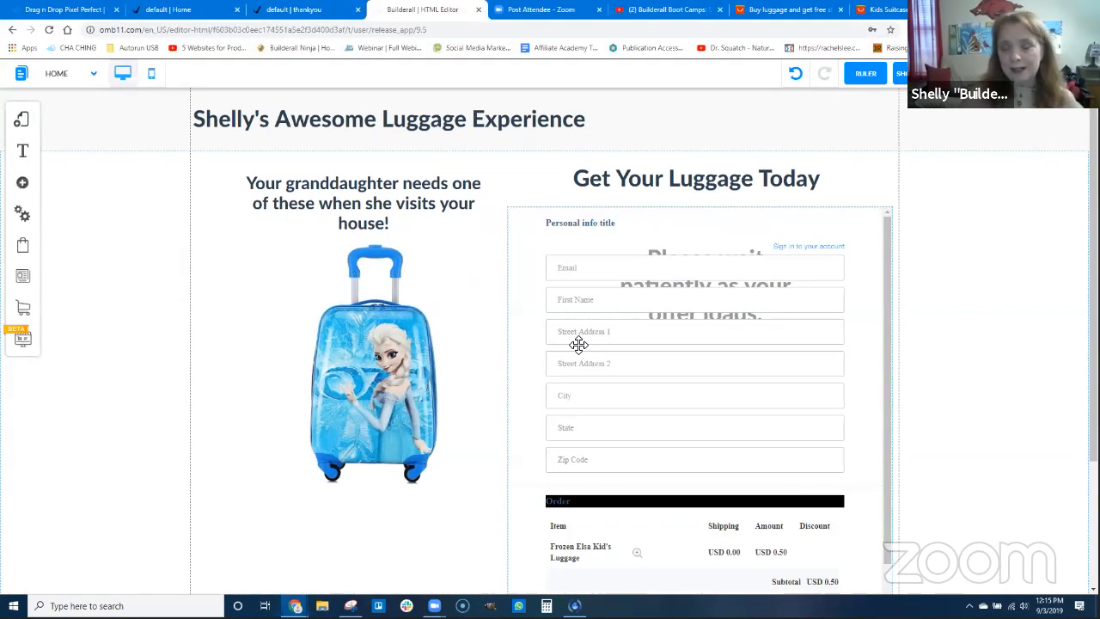
Open User management, refresh the user list, view the first registered user's data, and close the details
{"action": "left_click", "coordinate": [23, 217]}
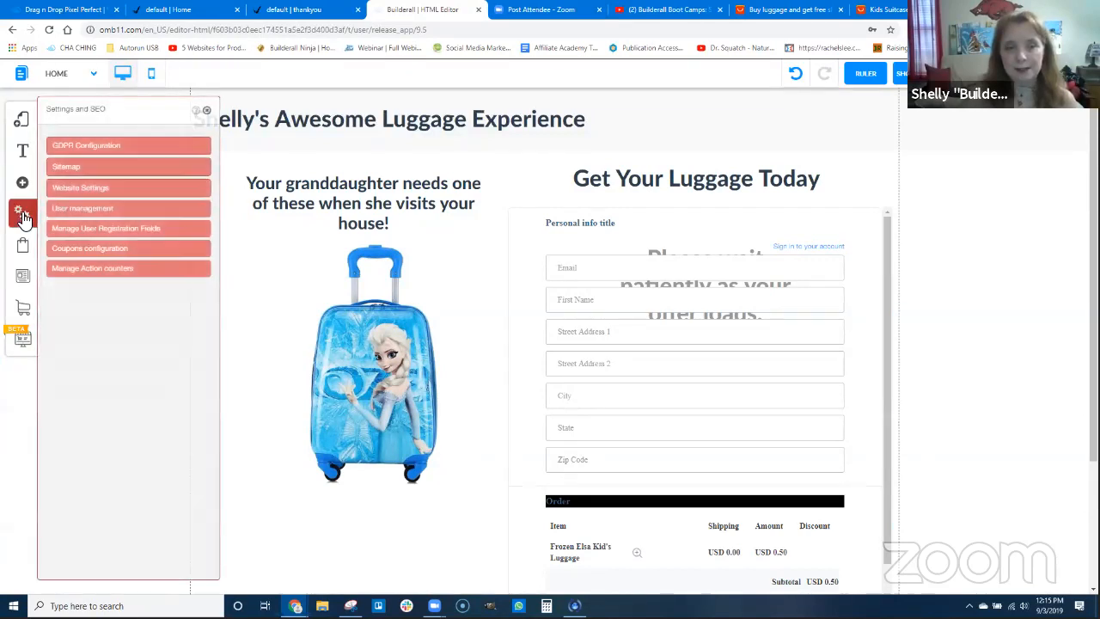
{"action": "left_click", "coordinate": [96, 211]}
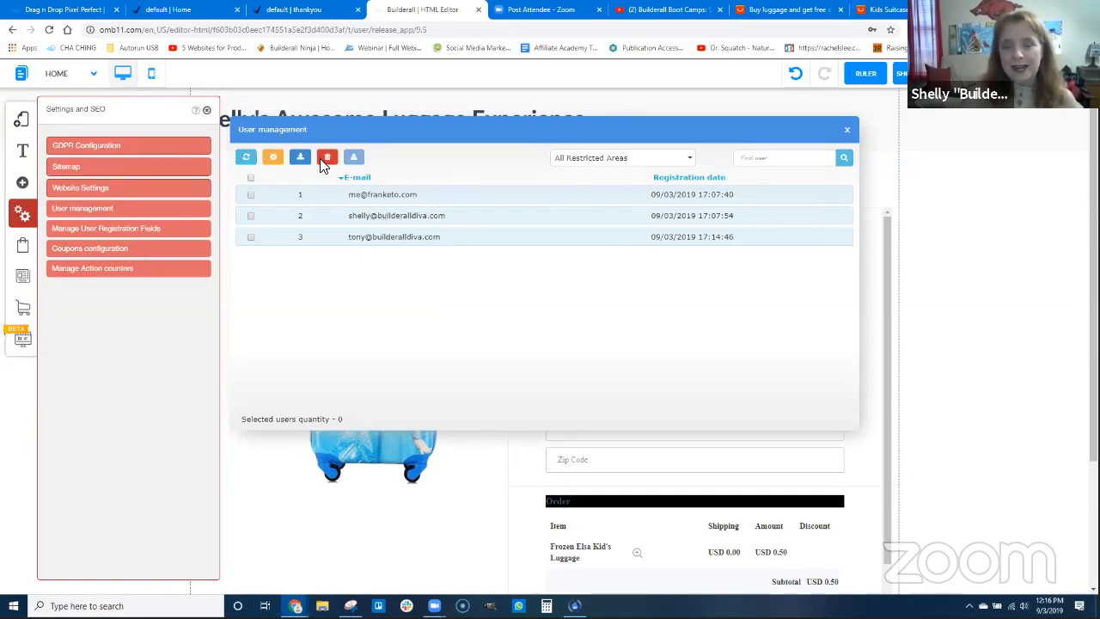
{"action": "left_click", "coordinate": [246, 158]}
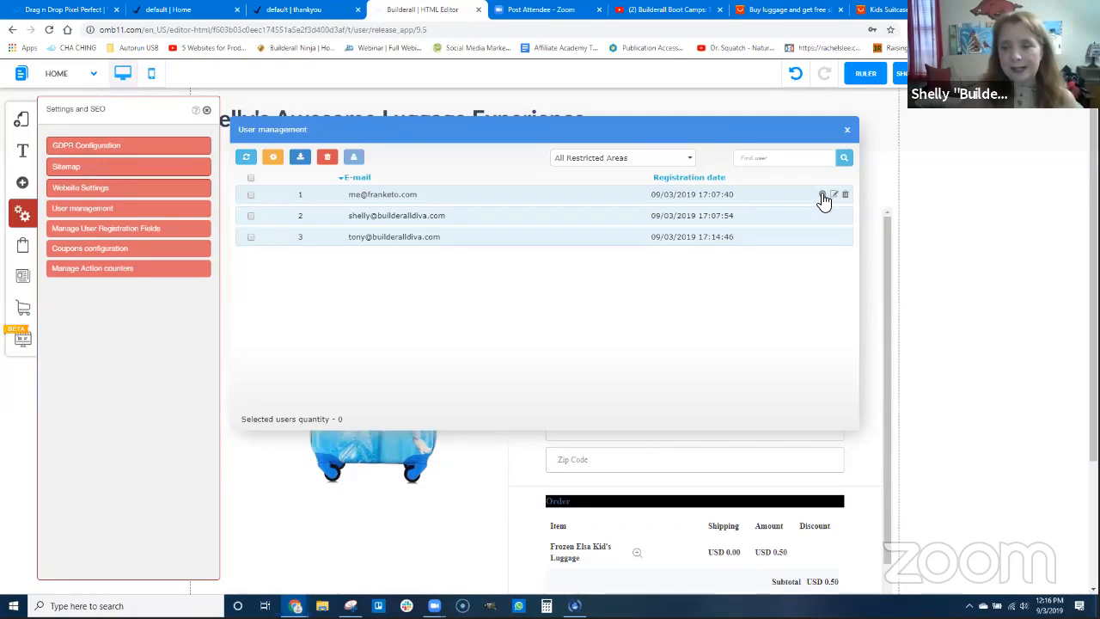
{"action": "left_click", "coordinate": [823, 194]}
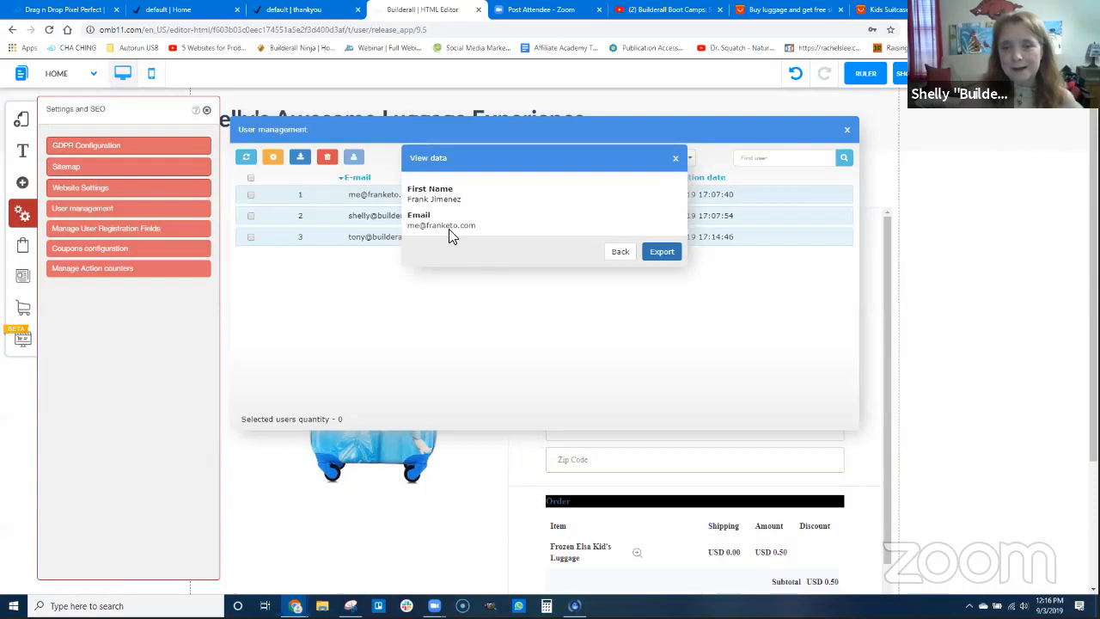
{"action": "left_click", "coordinate": [676, 160]}
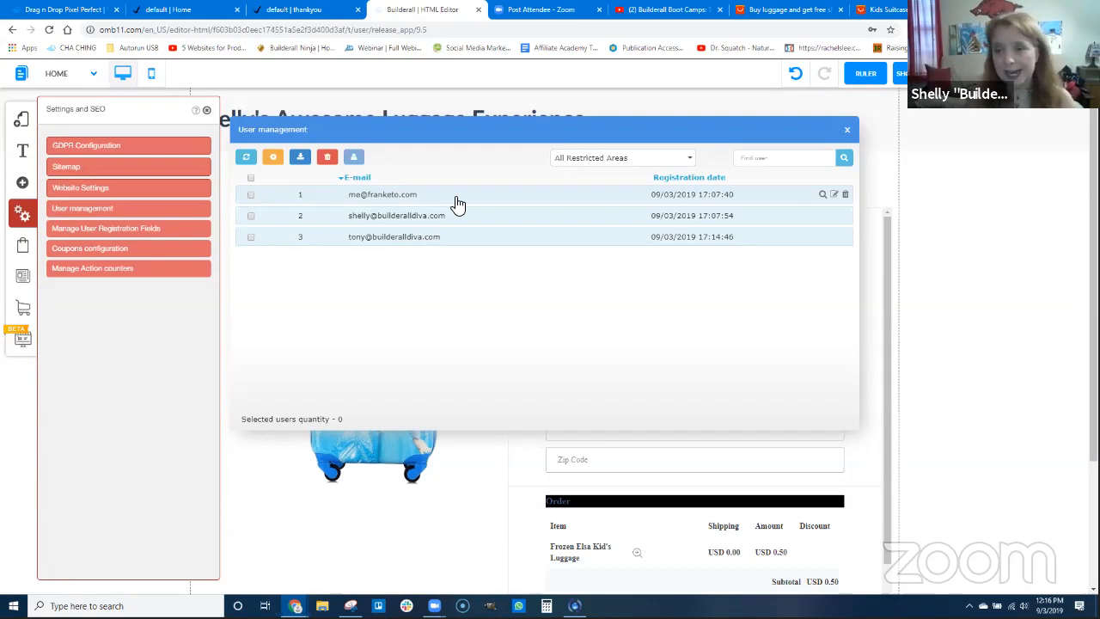
Examine the first registered user's access permission settings without changes and close the Settings and SEO options
{"action": "left_click", "coordinate": [833, 196]}
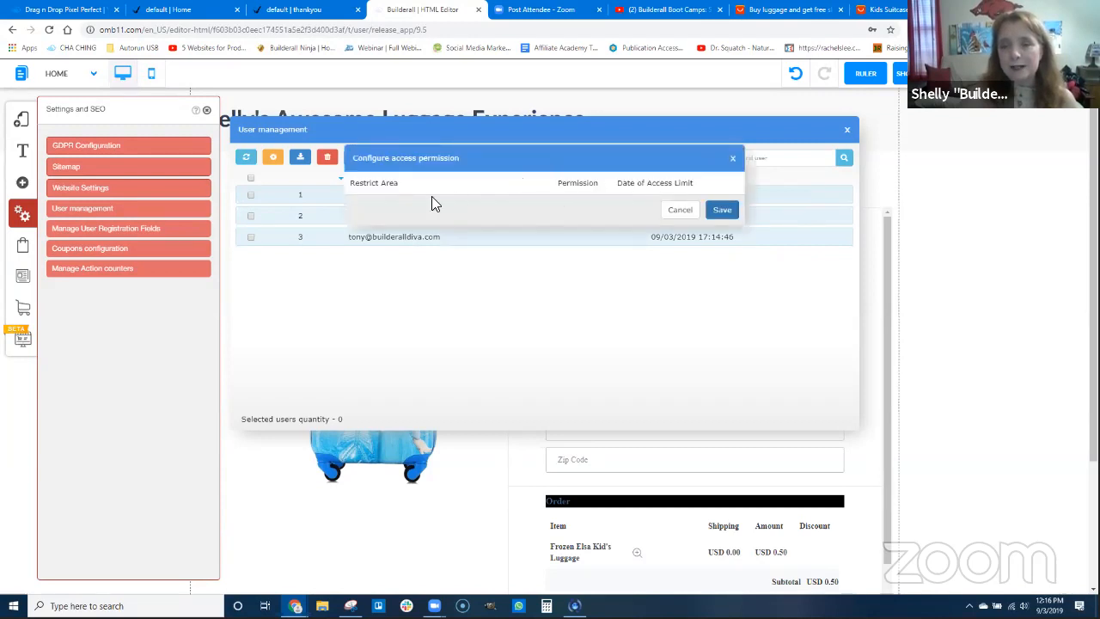
{"action": "left_click", "coordinate": [735, 161]}
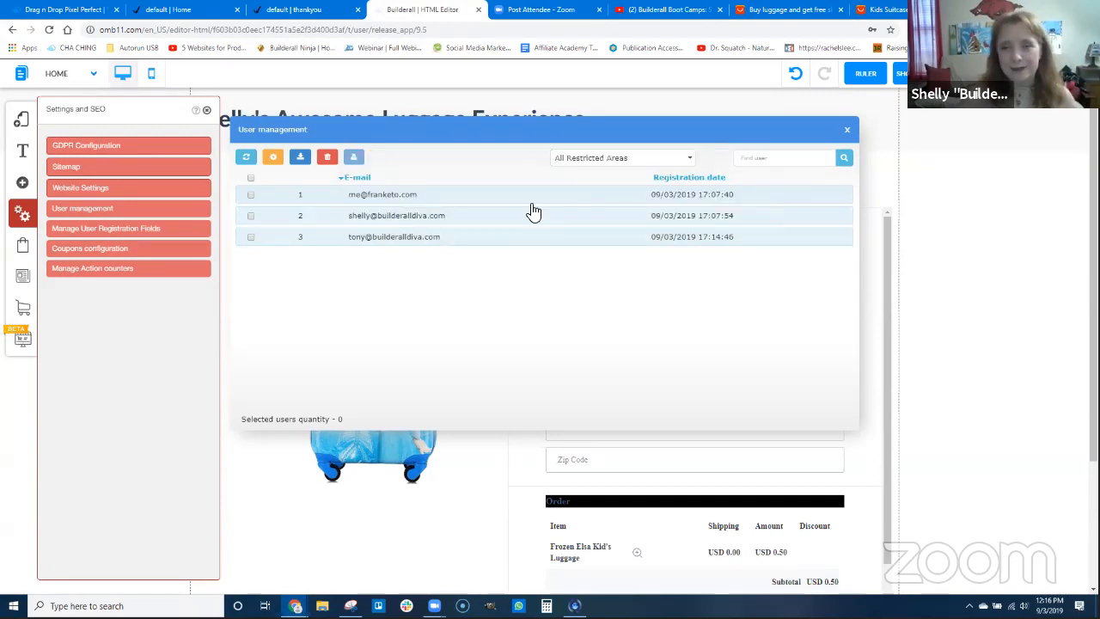
{"action": "left_click", "coordinate": [207, 112]}
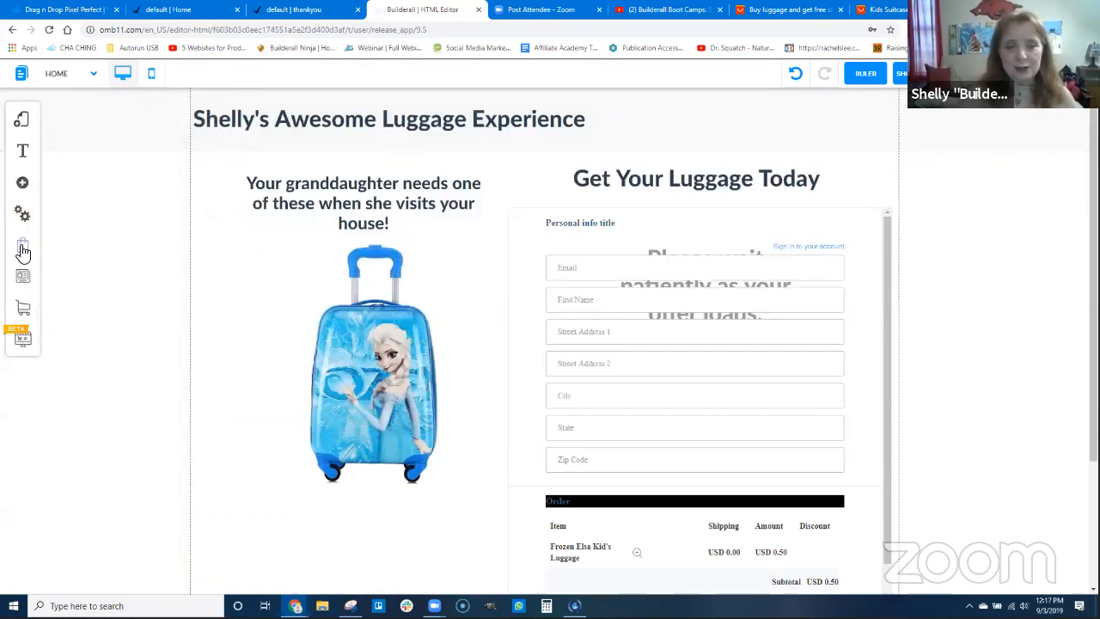
Open the Sales Manager in the Checkout options, view the details of the last-listed order, and return to the order list
{"action": "left_click", "coordinate": [24, 247]}
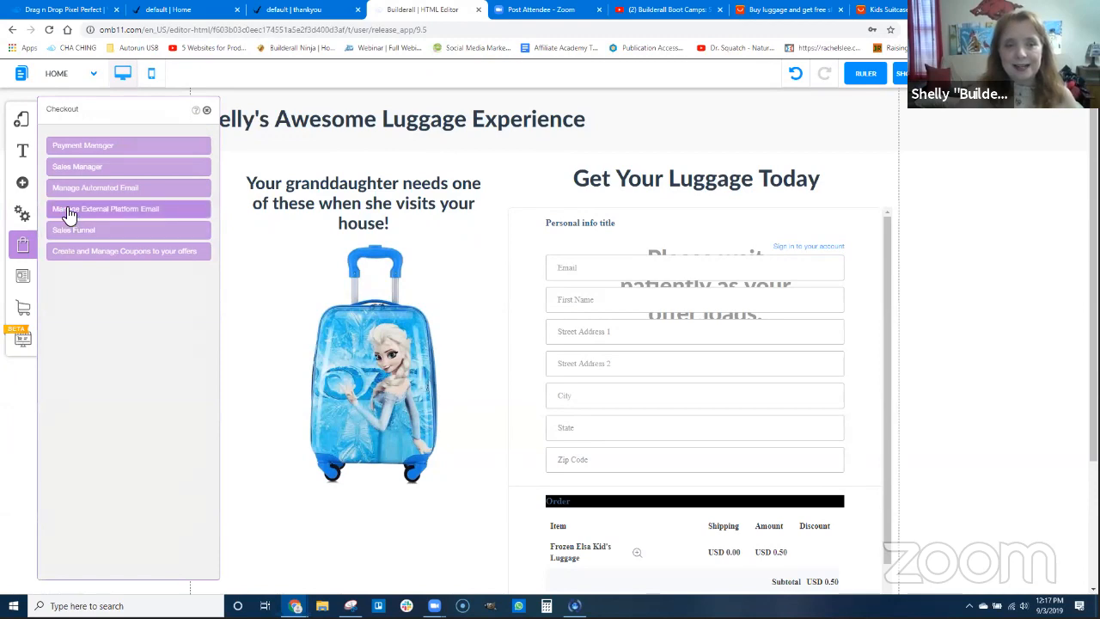
{"action": "left_click", "coordinate": [77, 168]}
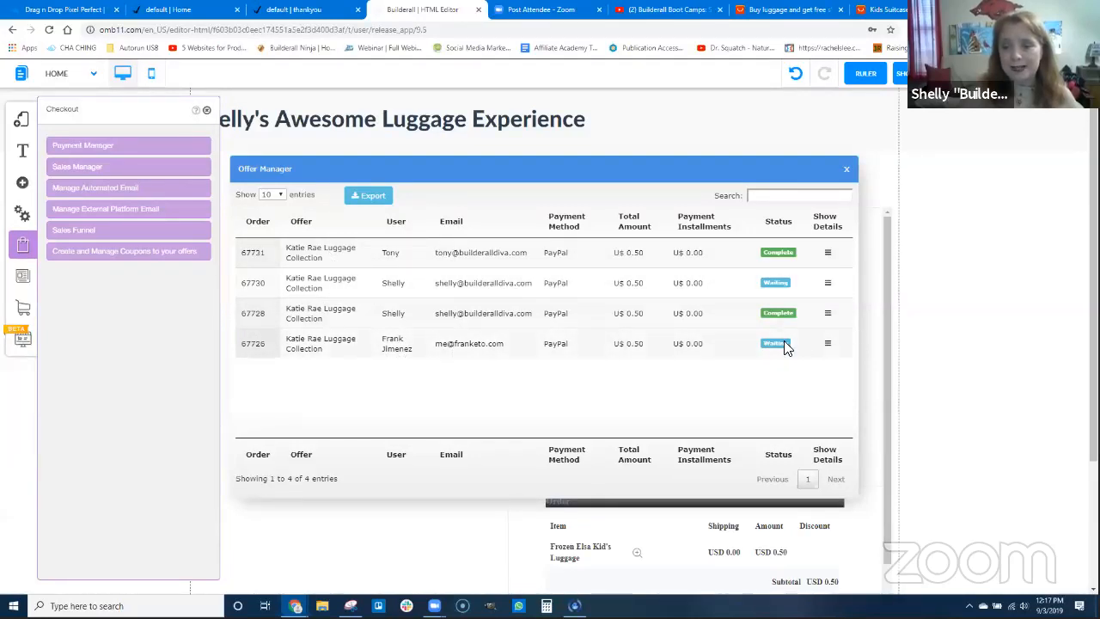
{"action": "left_click", "coordinate": [827, 347]}
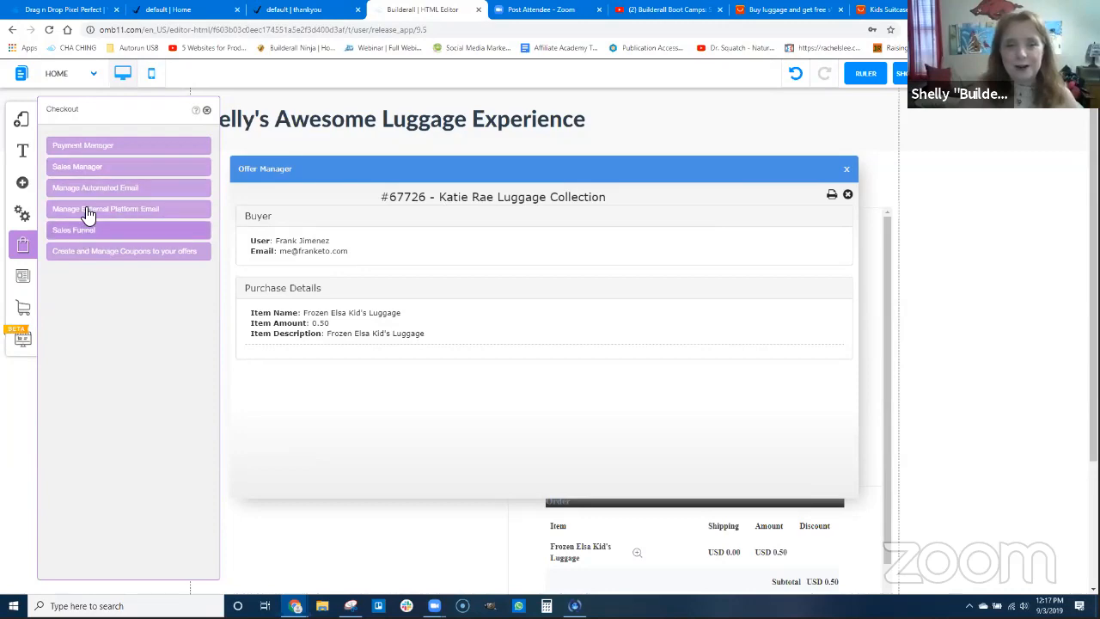
{"action": "left_click", "coordinate": [94, 169]}
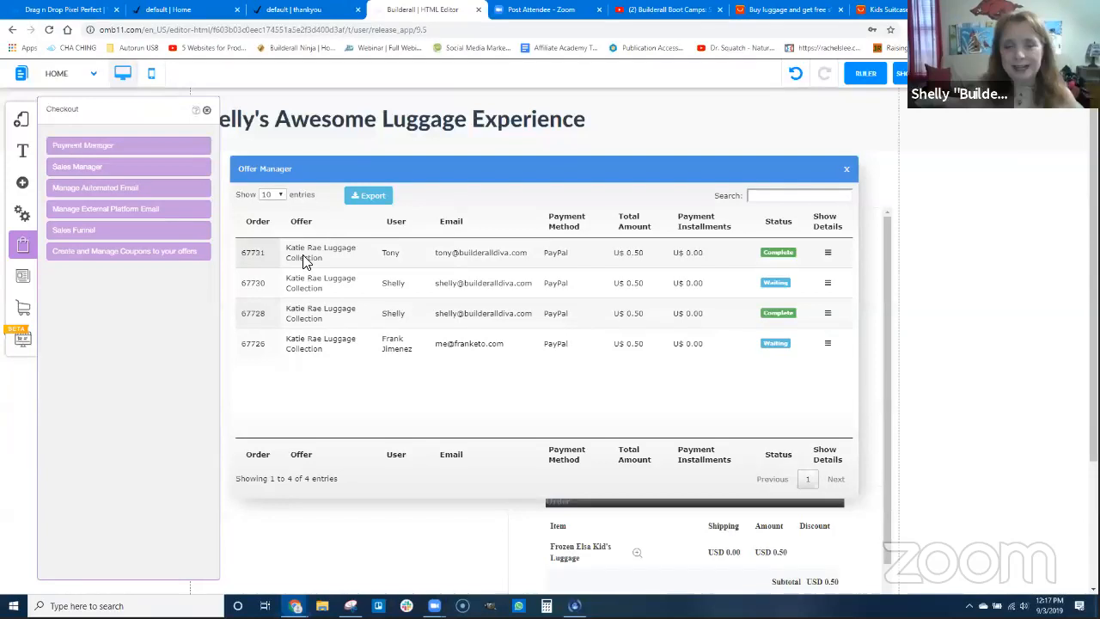
View the purchase details of the first-listed completed order, reloading the order list once in between
{"action": "left_click", "coordinate": [827, 253]}
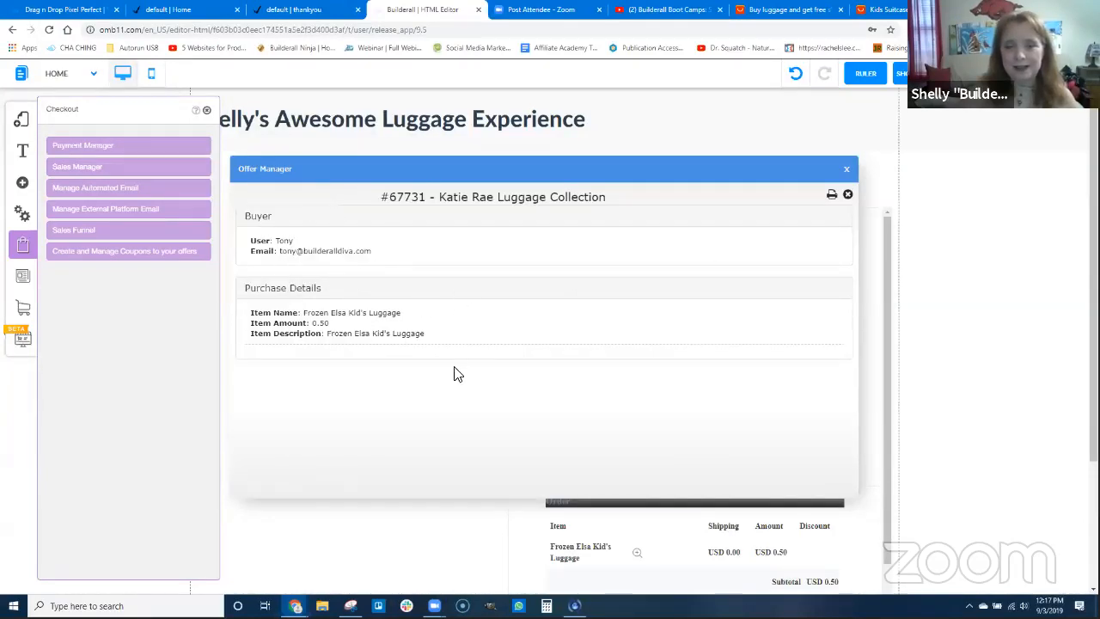
{"action": "left_click", "coordinate": [77, 166]}
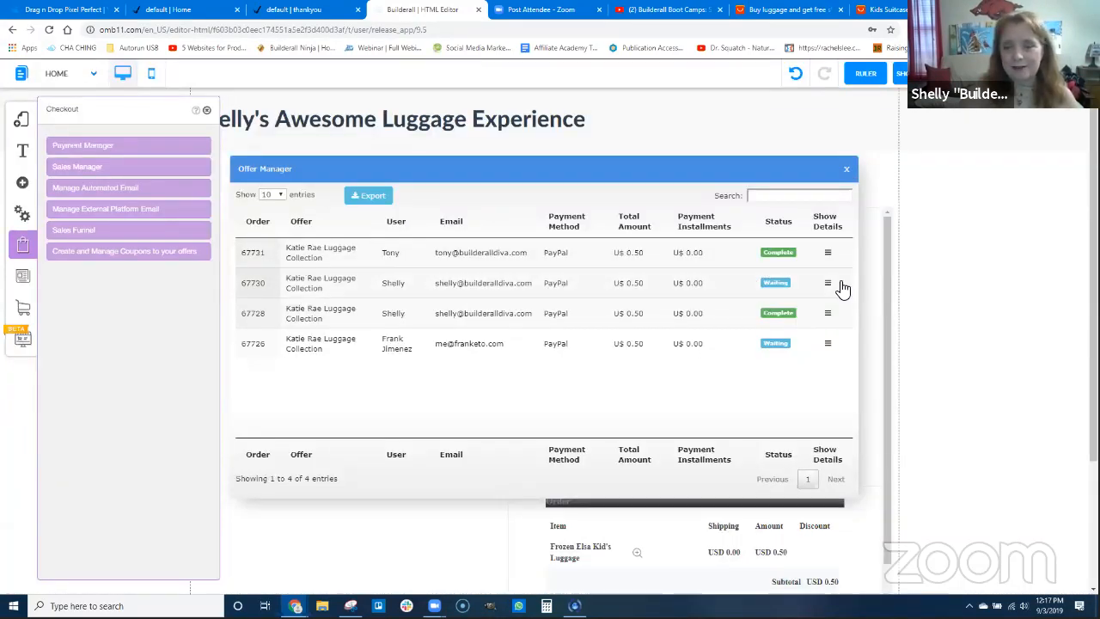
{"action": "left_click", "coordinate": [827, 254]}
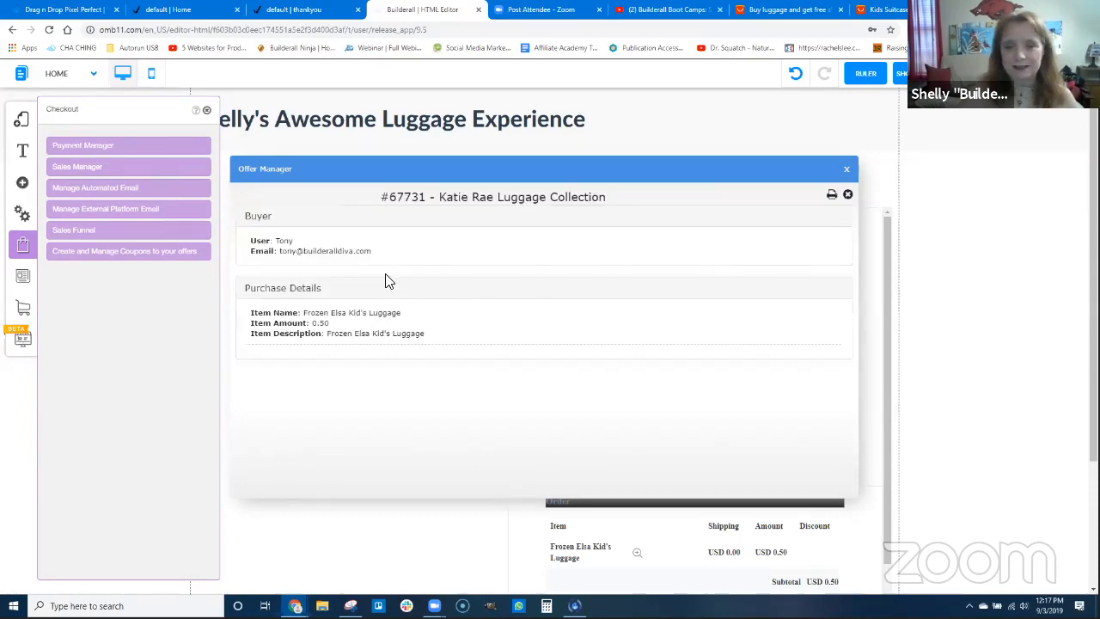
Look at the Payment Manager's payment methods, return to the Sales Manager, and recheck the first-listed order's buyer and purchase details
{"action": "left_click", "coordinate": [95, 148]}
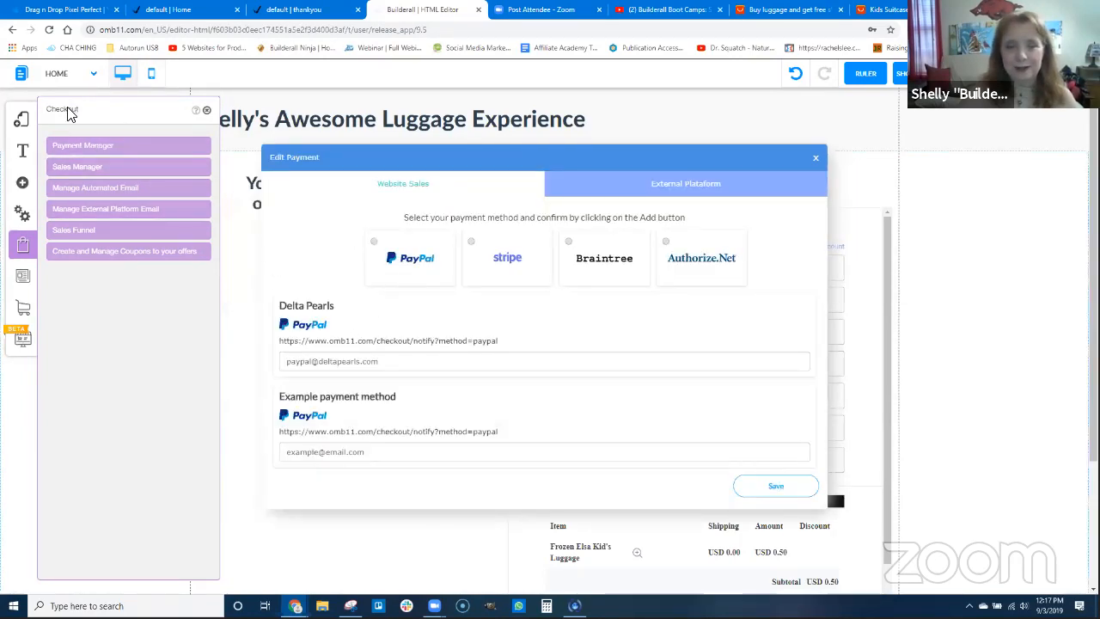
{"action": "left_click", "coordinate": [75, 167]}
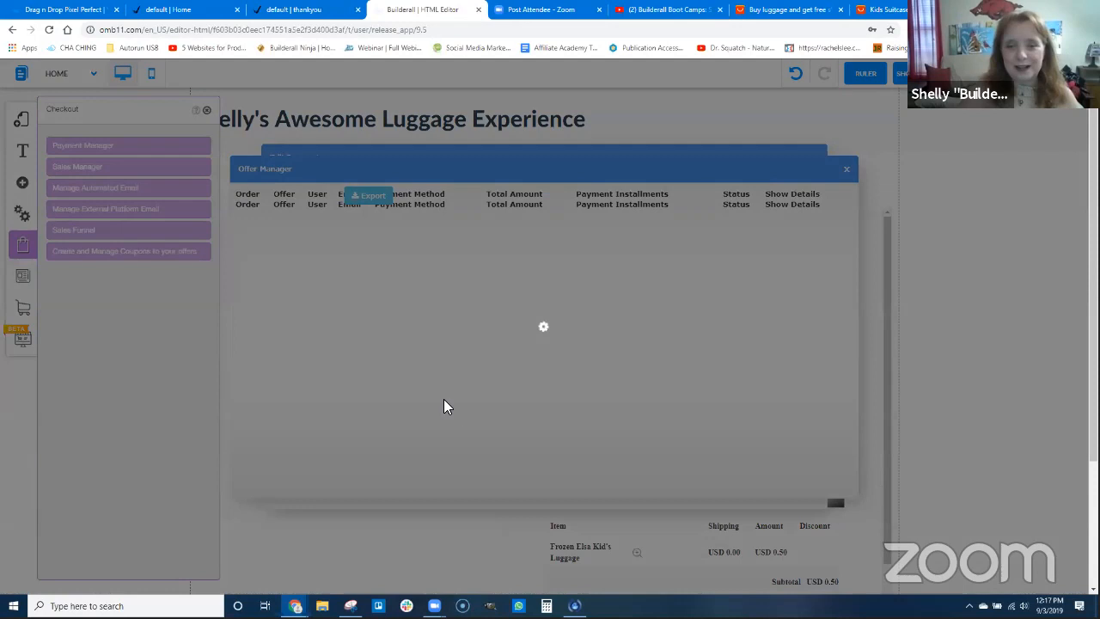
{"action": "scroll", "coordinate": [345, 296], "scroll_direction": "up", "scroll_amount": 1}
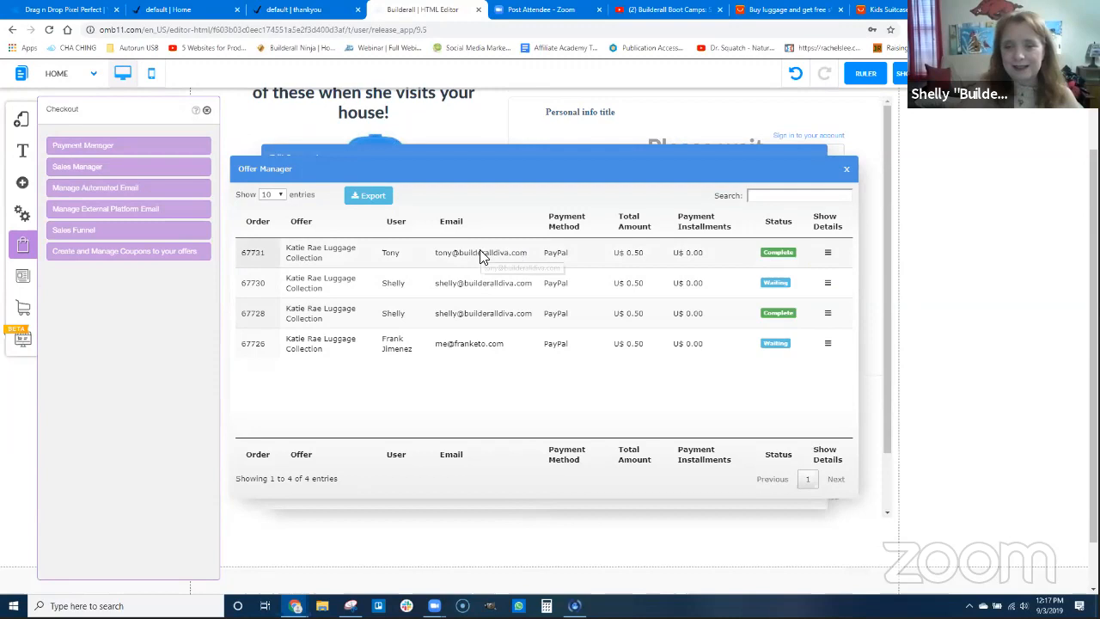
{"action": "left_click", "coordinate": [827, 256]}
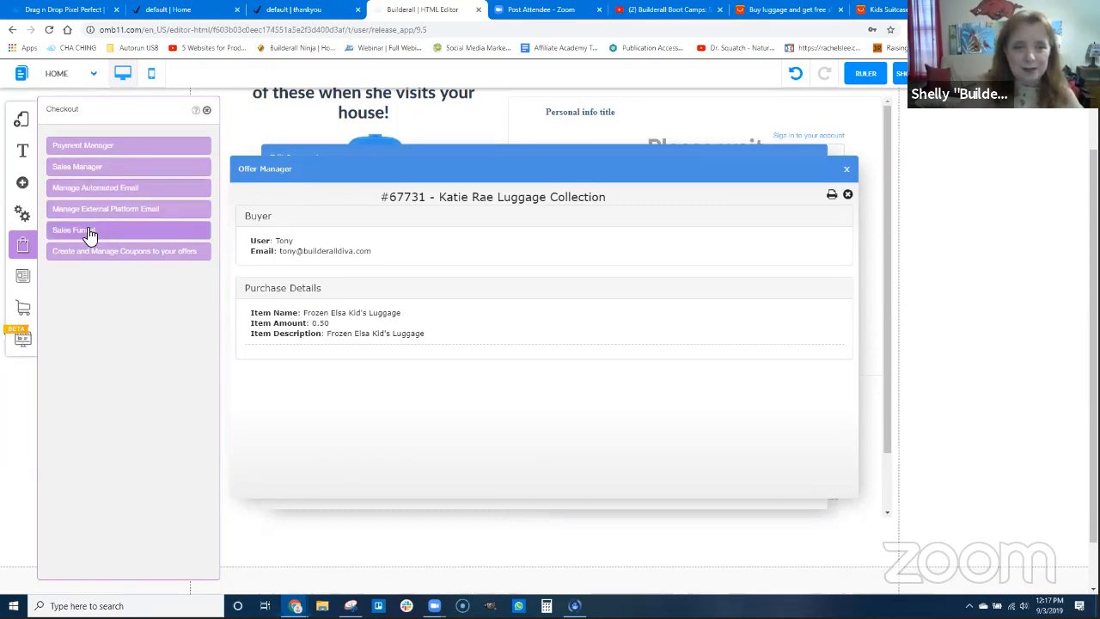
{"action": "left_click", "coordinate": [87, 166]}
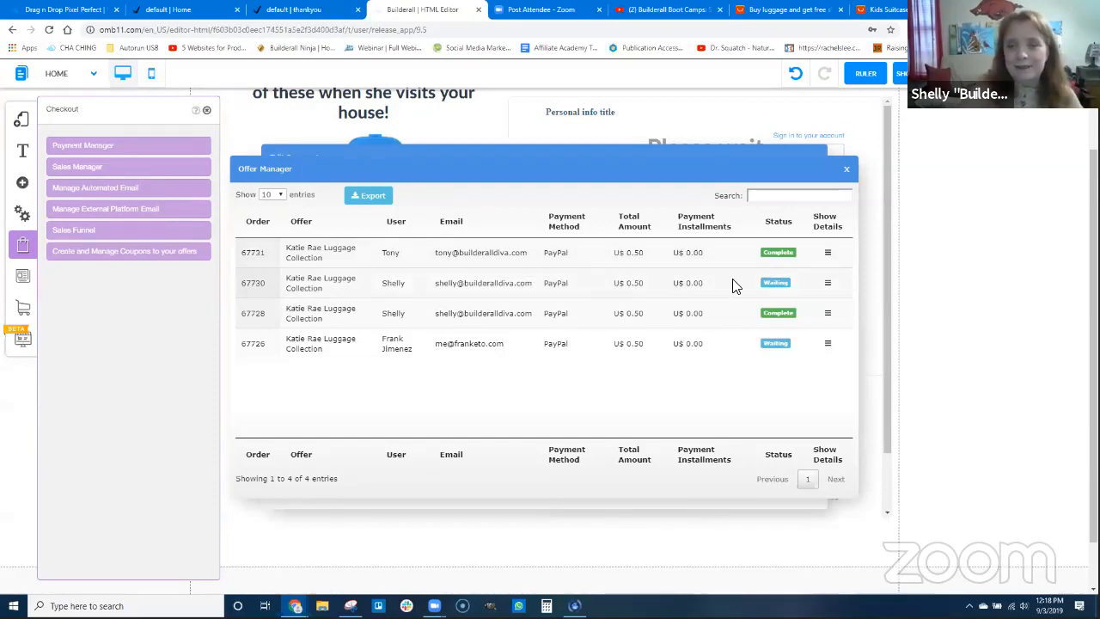
{"action": "left_click", "coordinate": [826, 252]}
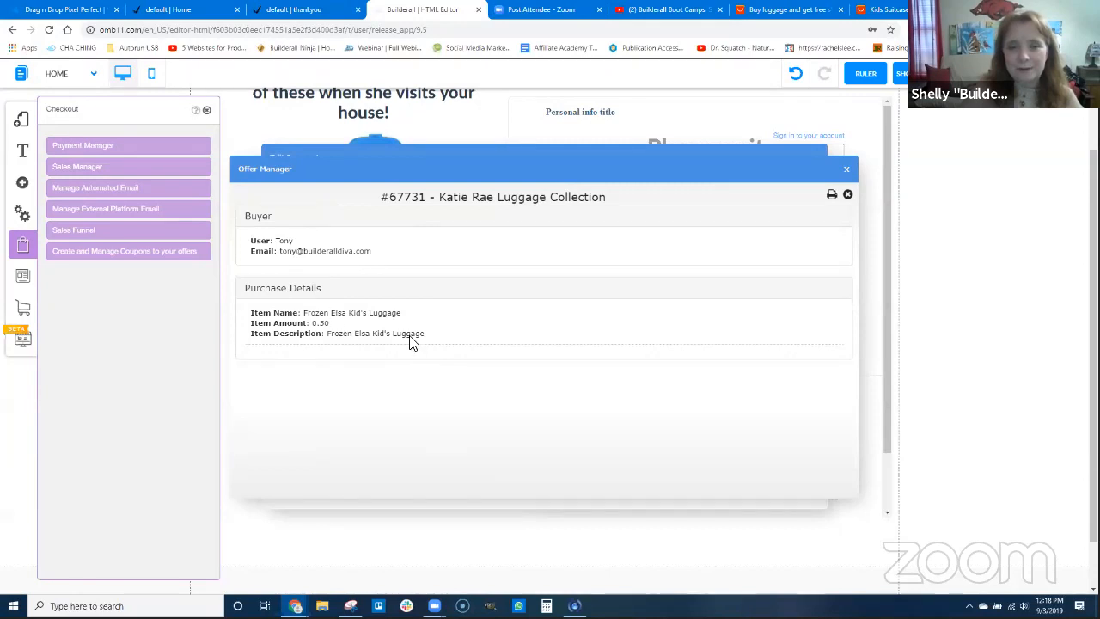
View the third registered user's data in User management, and close the user data, User management and Offer Manager windows
{"action": "left_click", "coordinate": [22, 216]}
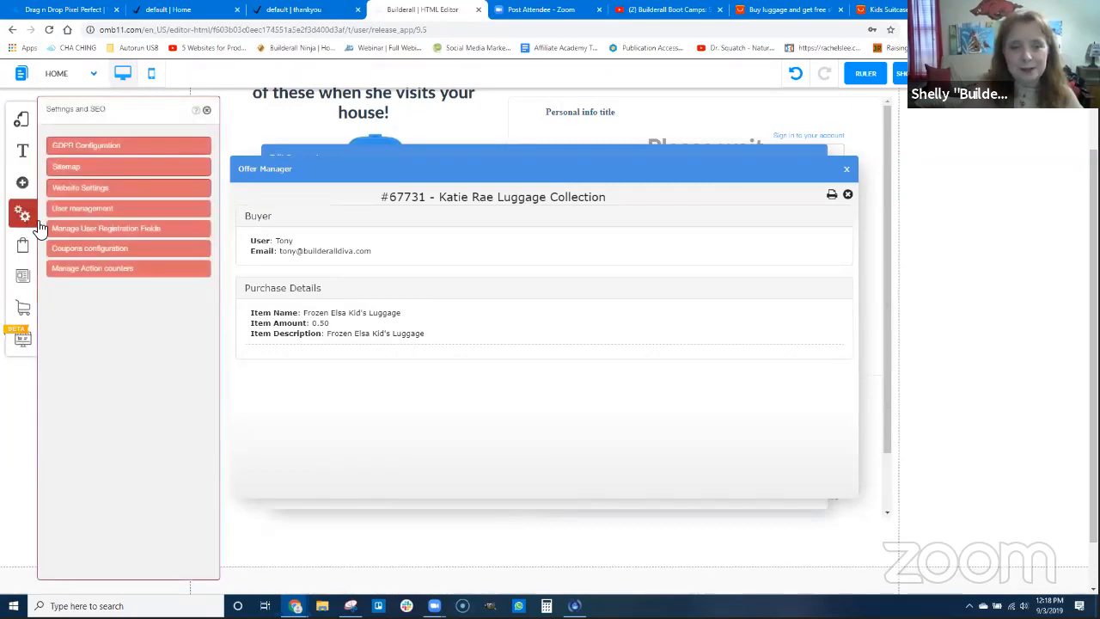
{"action": "left_click", "coordinate": [86, 209]}
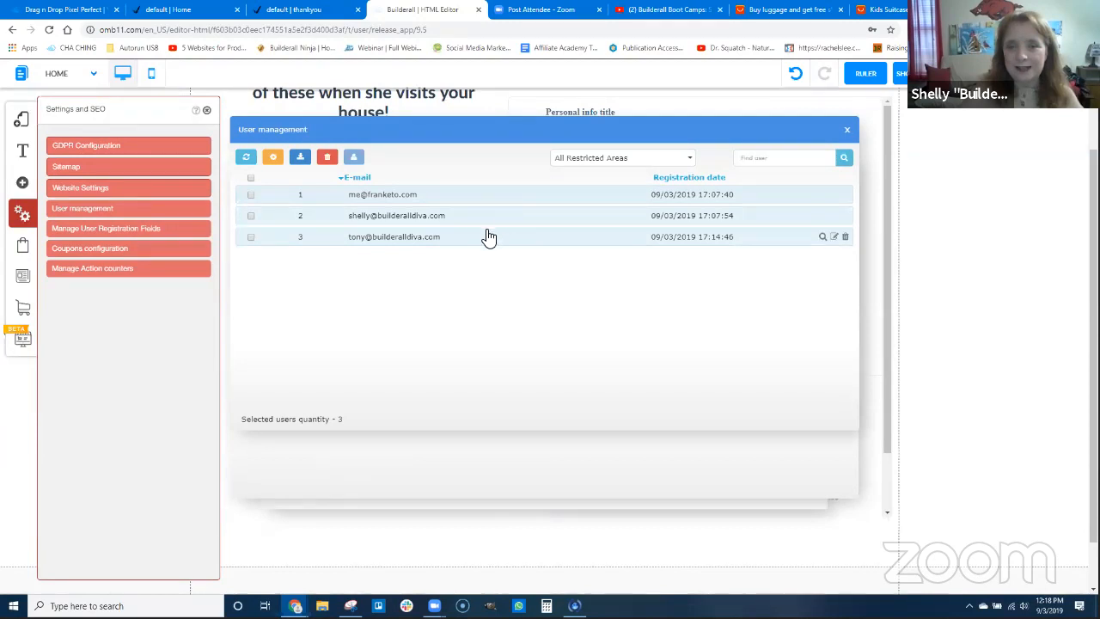
{"action": "left_click", "coordinate": [822, 238]}
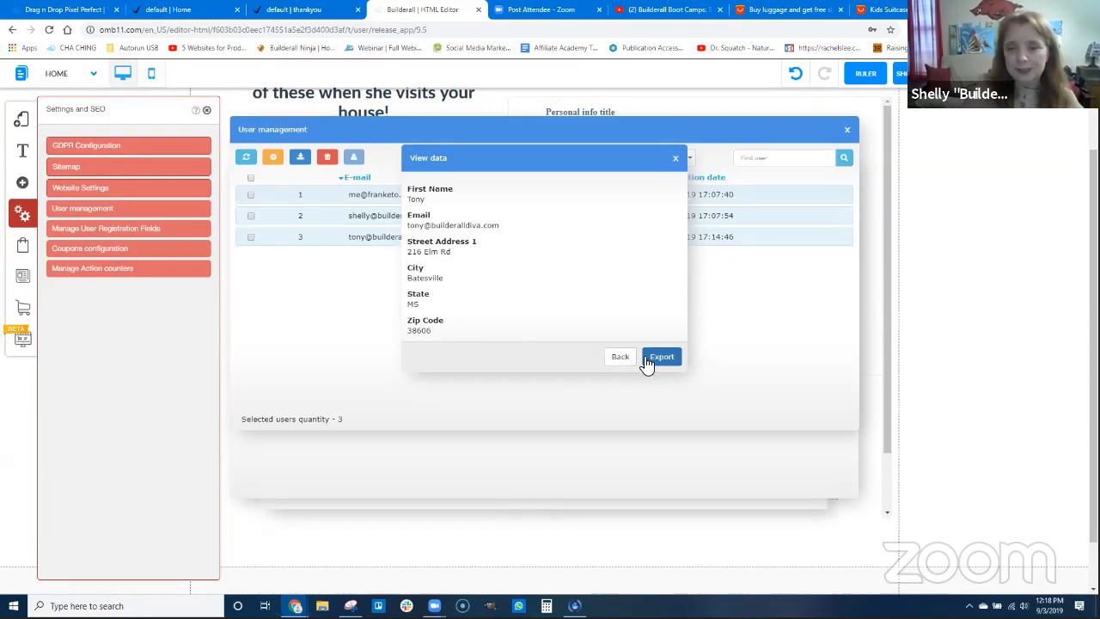
{"action": "left_click", "coordinate": [677, 160]}
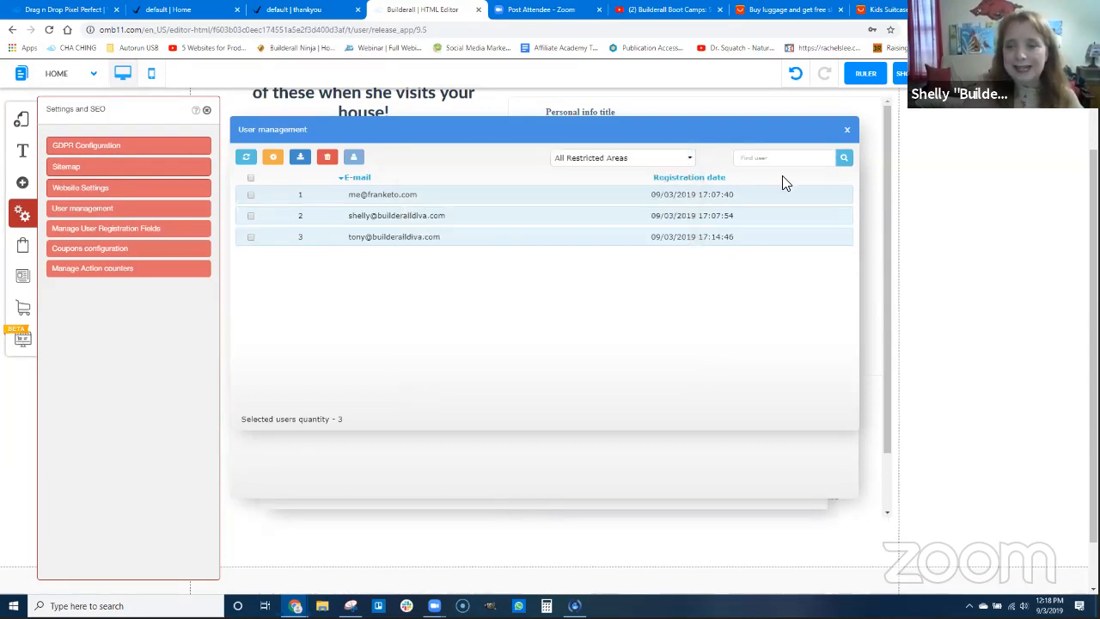
{"action": "left_click", "coordinate": [847, 130]}
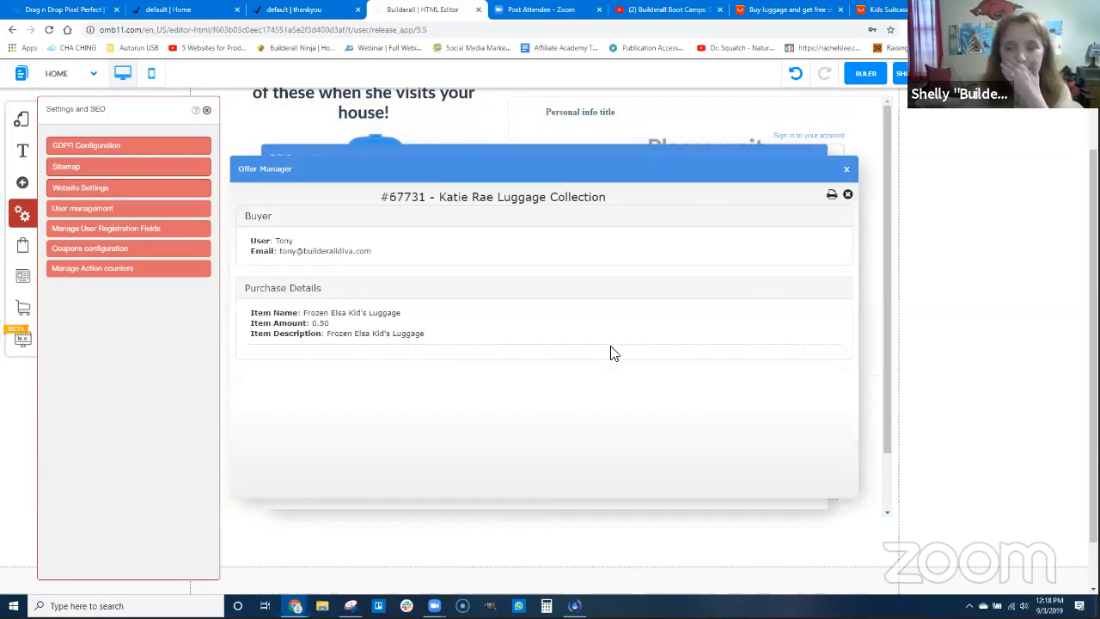
{"action": "left_click", "coordinate": [846, 169]}
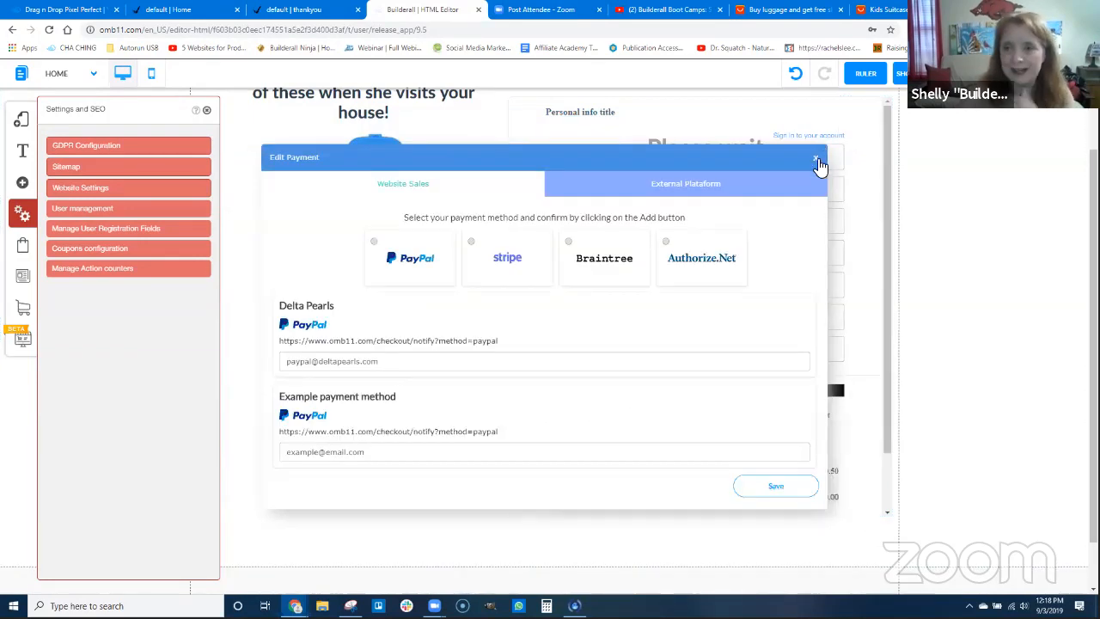